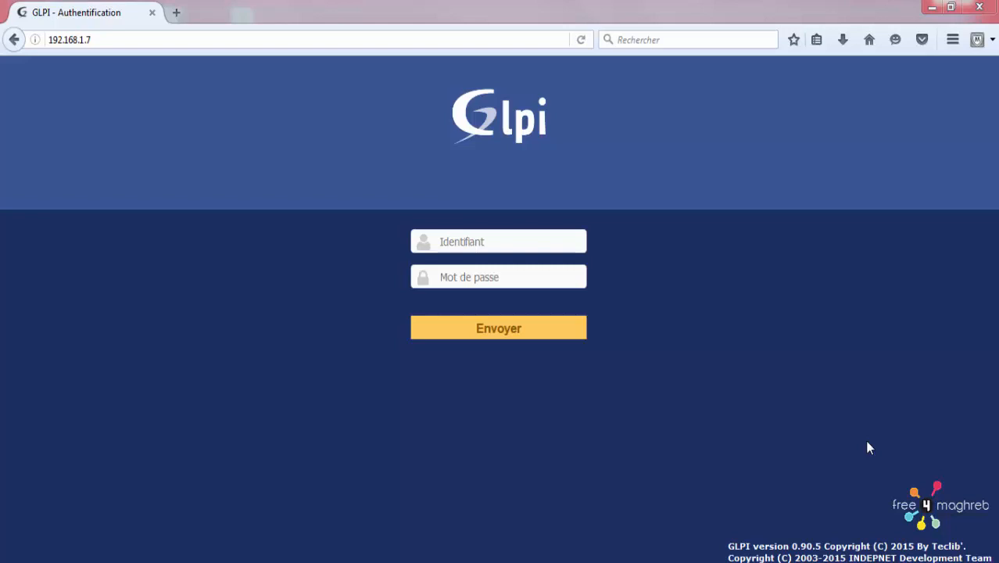
Step: Select the server address 192.168.1.7 in the browser's address bar
left_click(126, 42)
left_click(137, 40)
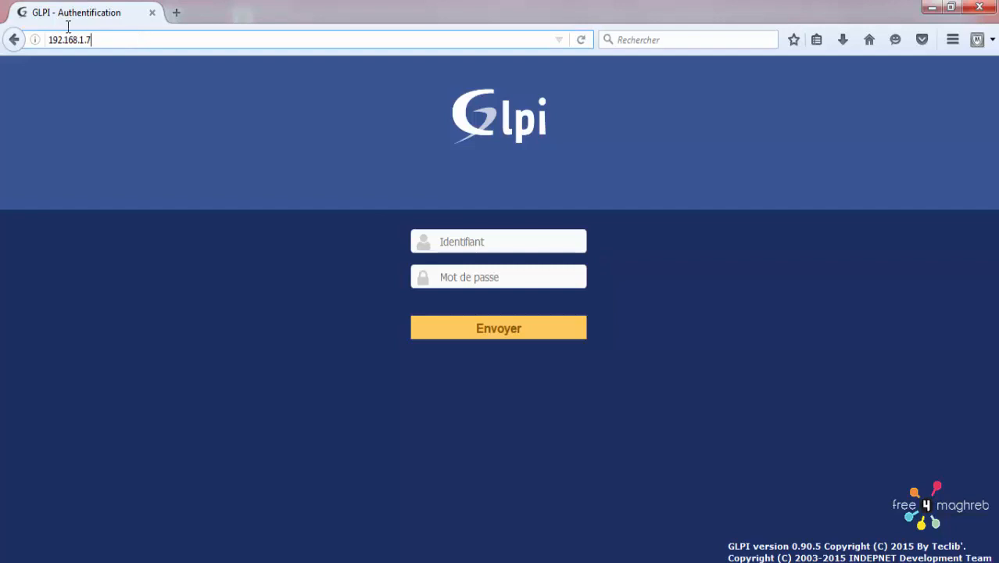
left_click_drag(91, 40, 41, 39)
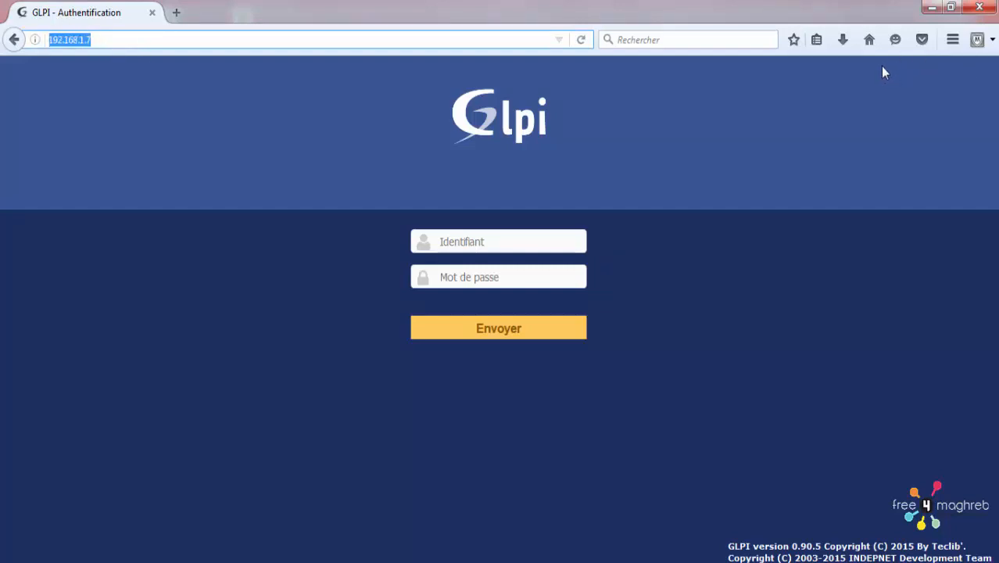
Step: Log in to GLPI with the administrator login and password
left_click(497, 245)
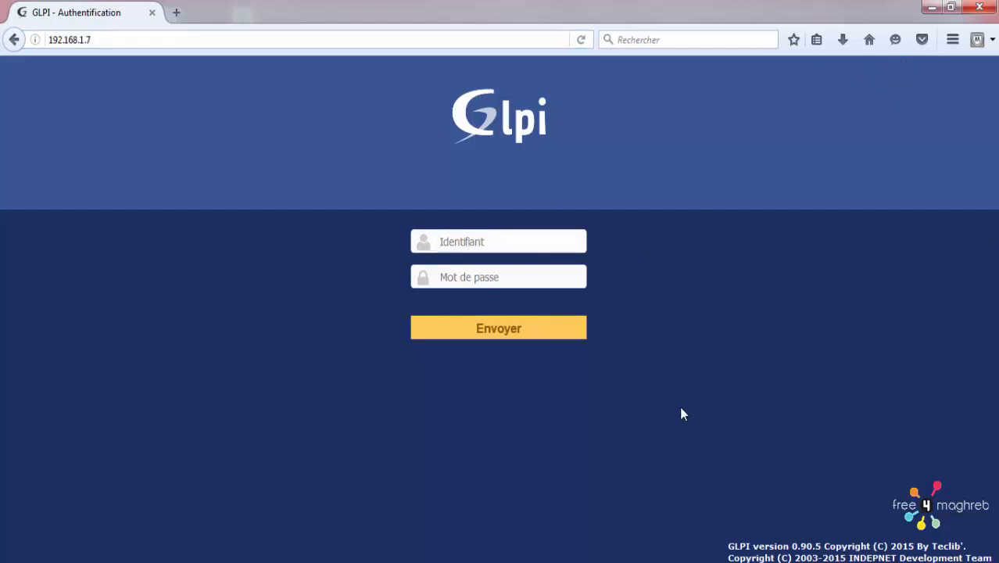
type("glpi")
key("Tab")
type("g")
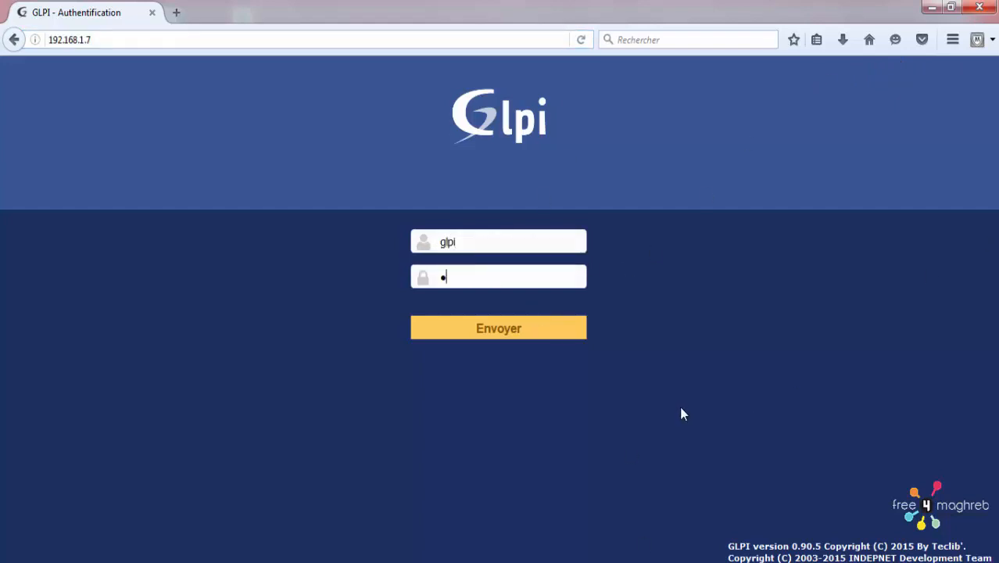
type("lpi")
key("Return")
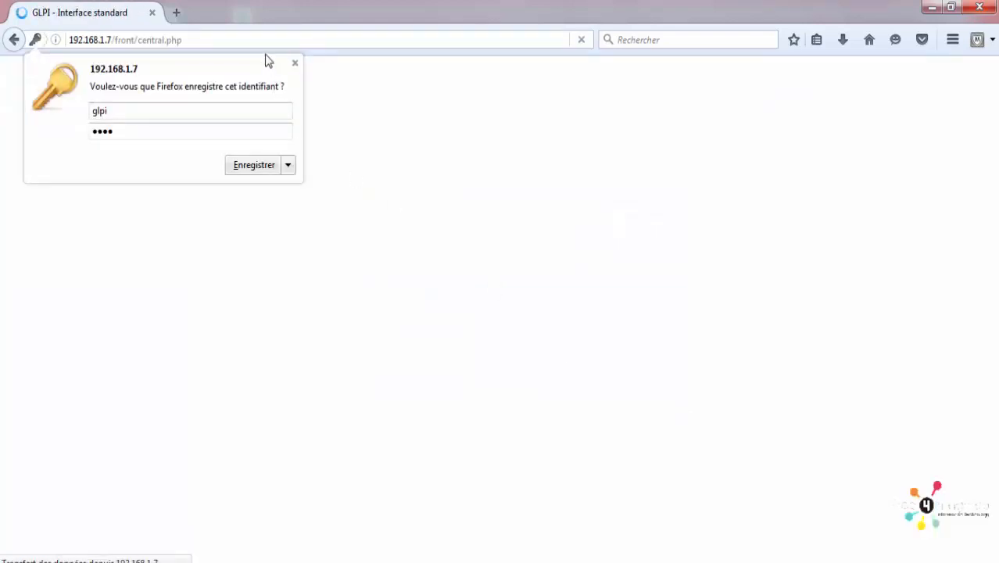
Step: Dismiss Firefox's save-password prompt and open the Parc > Ordinateurs computer list
left_click(295, 63)
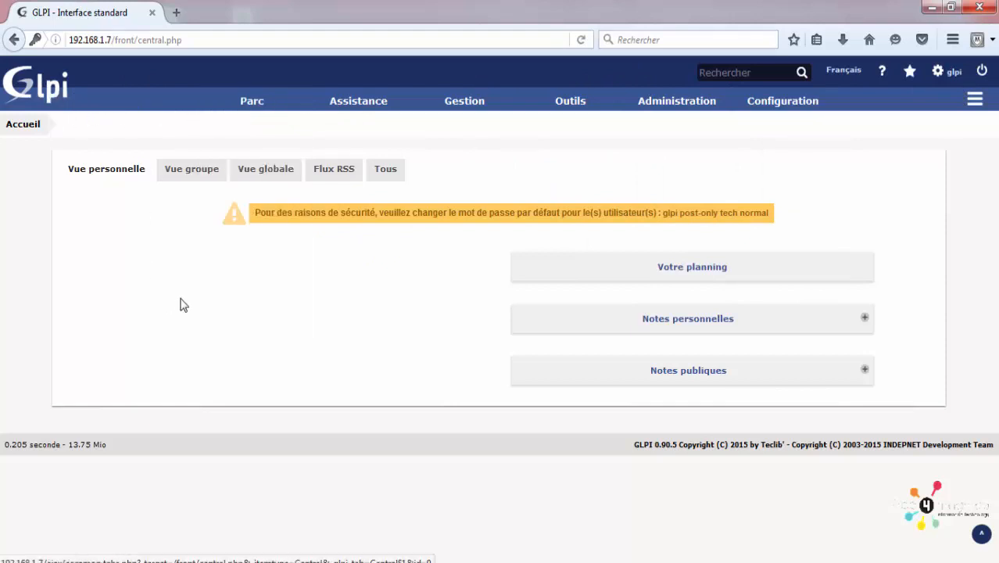
mouse_move(278, 103)
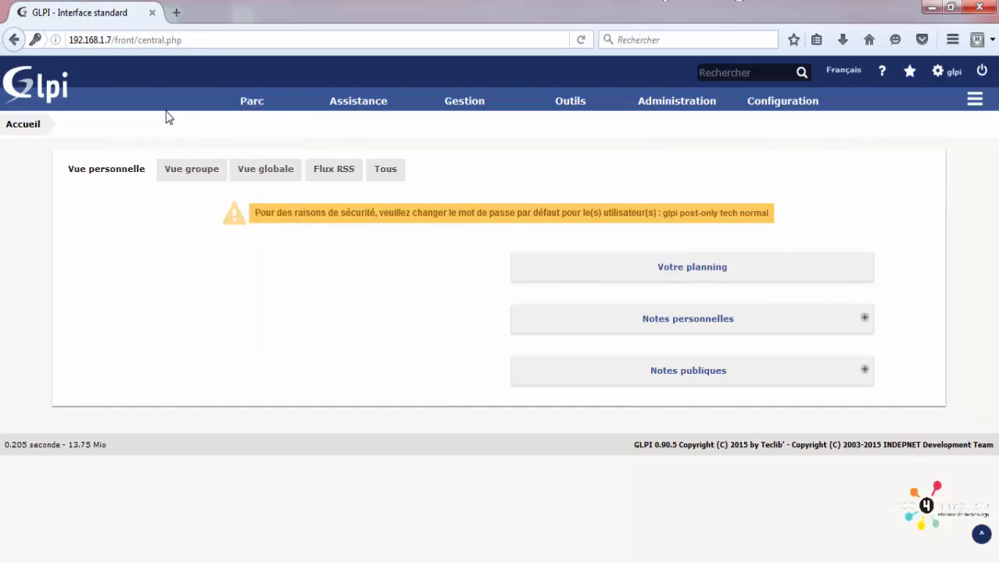
mouse_move(807, 101)
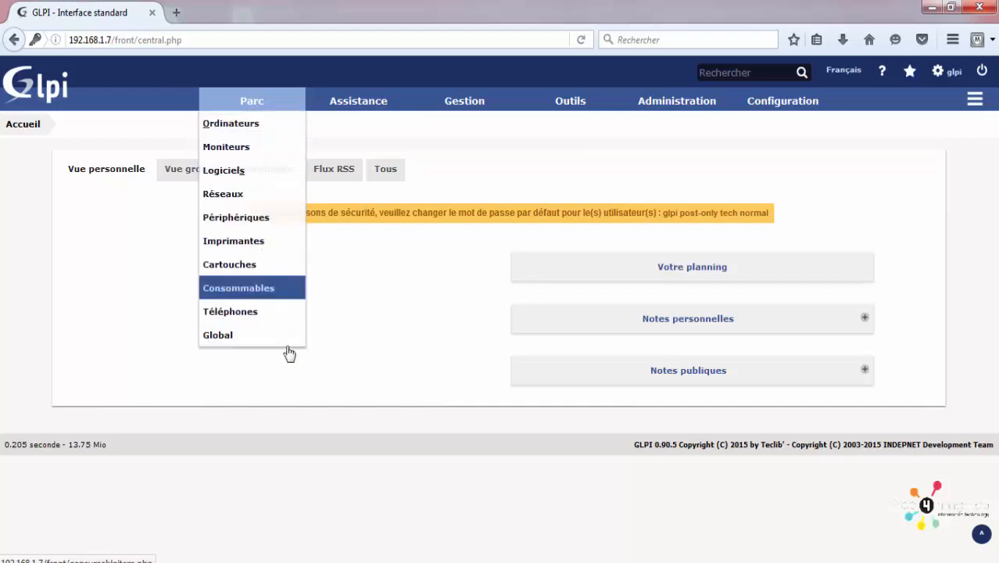
left_click(268, 133)
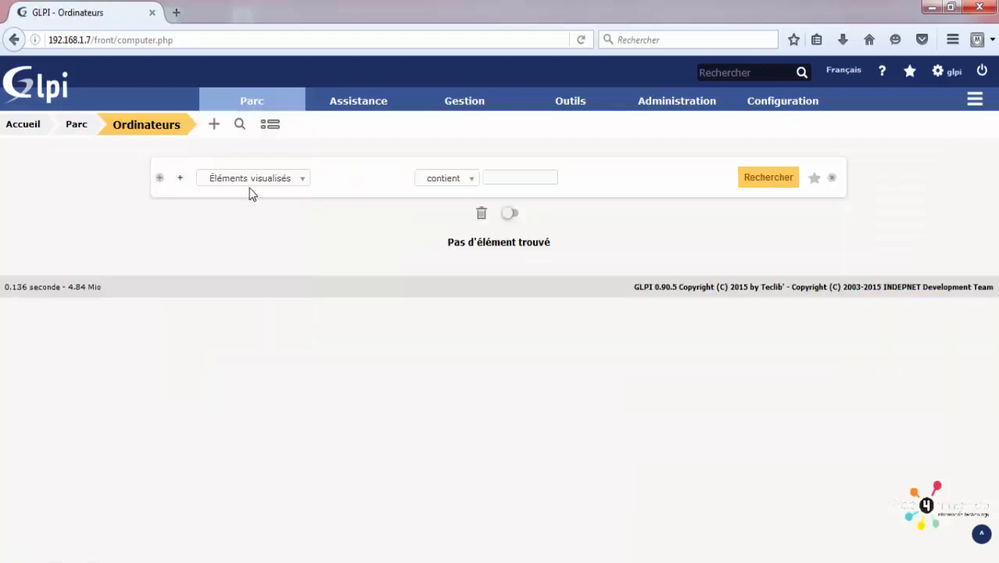
left_click(215, 125)
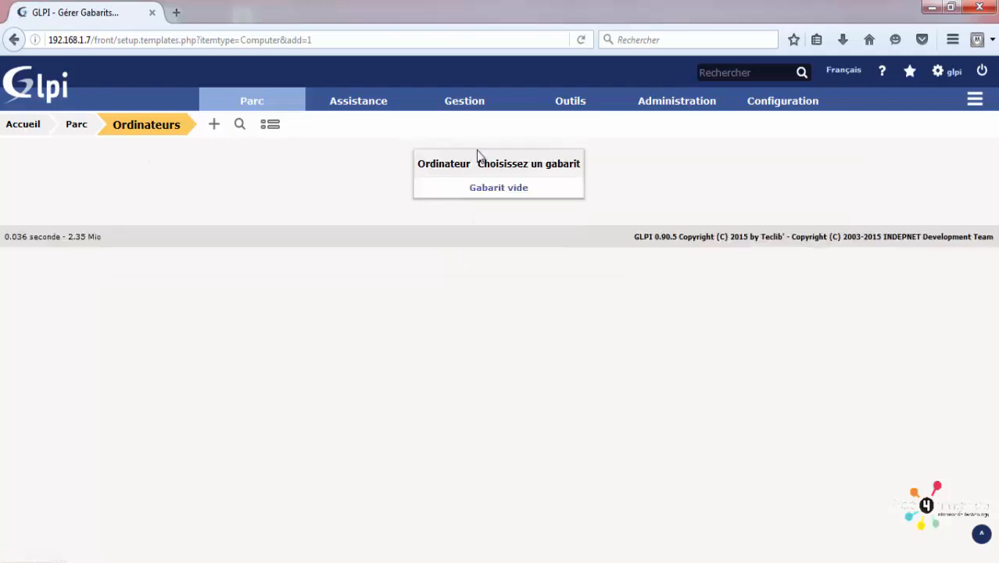
left_click(495, 190)
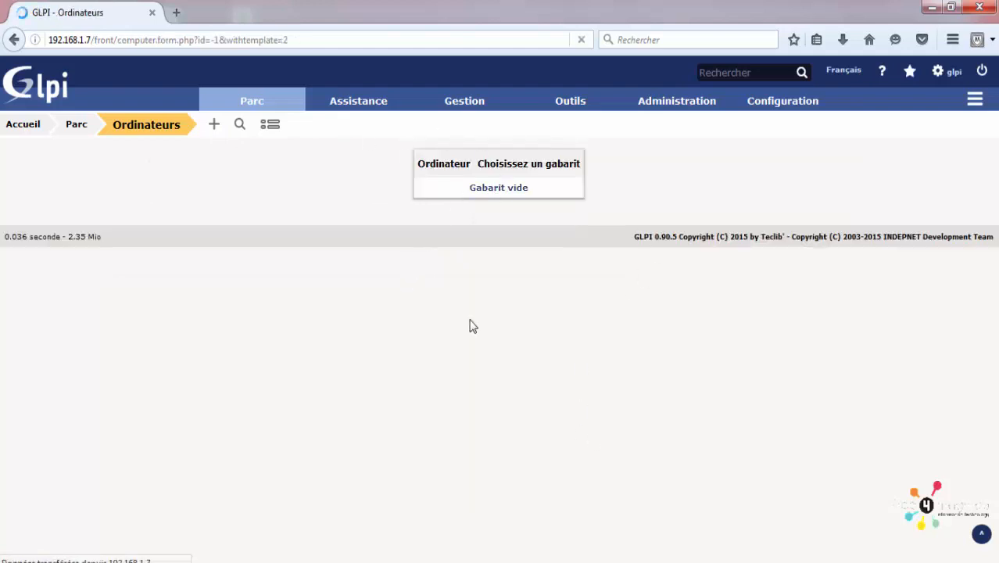
scroll(303, 237, "down", 1)
scroll(303, 237, "down", 3)
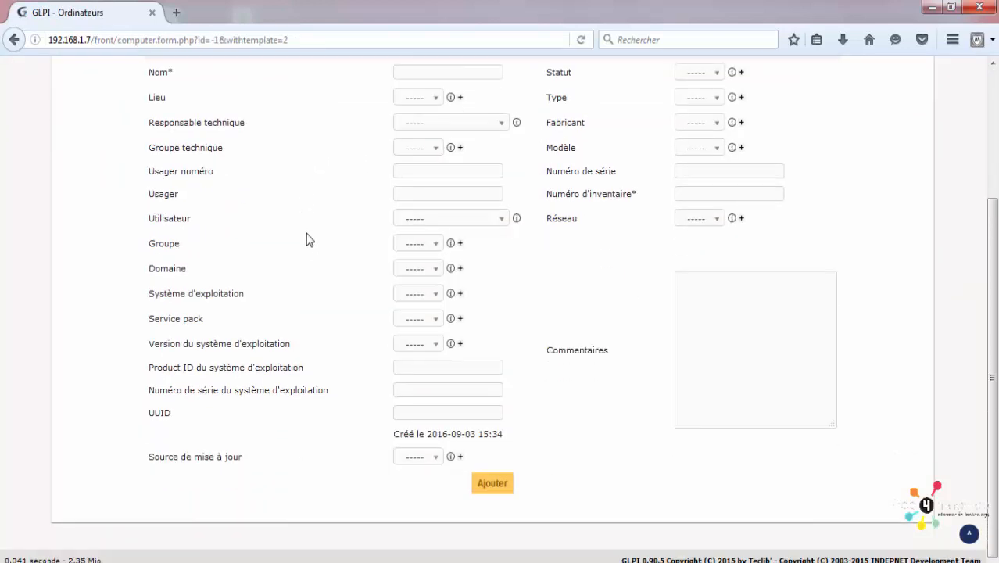
left_click(412, 101)
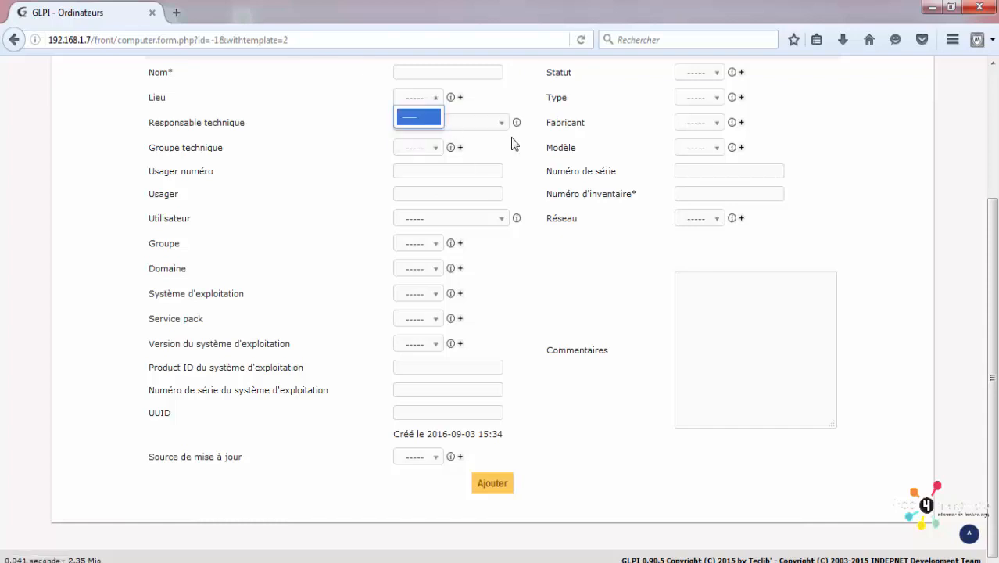
left_click(363, 136)
left_click(446, 73)
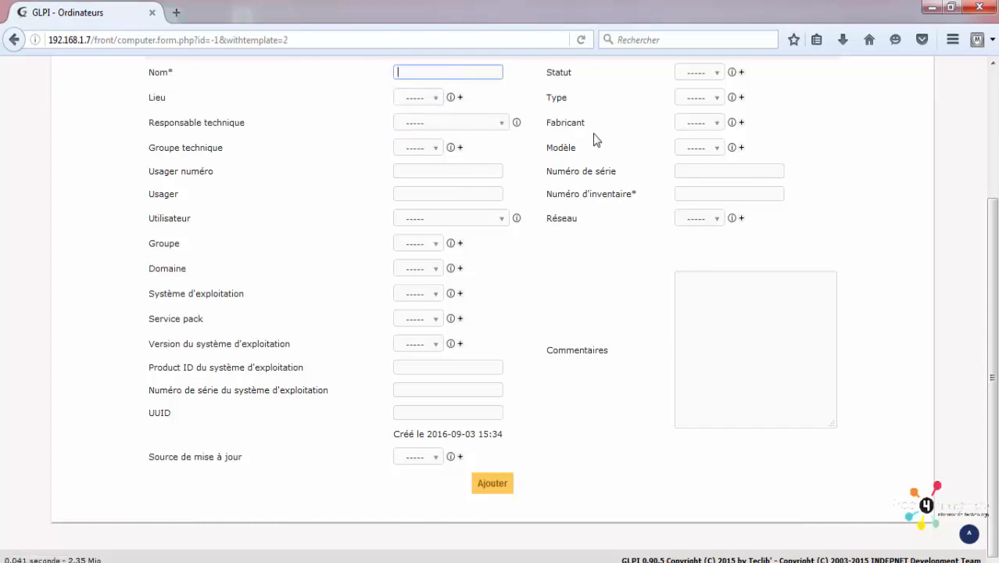
left_click(684, 123)
left_click(662, 131)
scroll(515, 186, "up", 4)
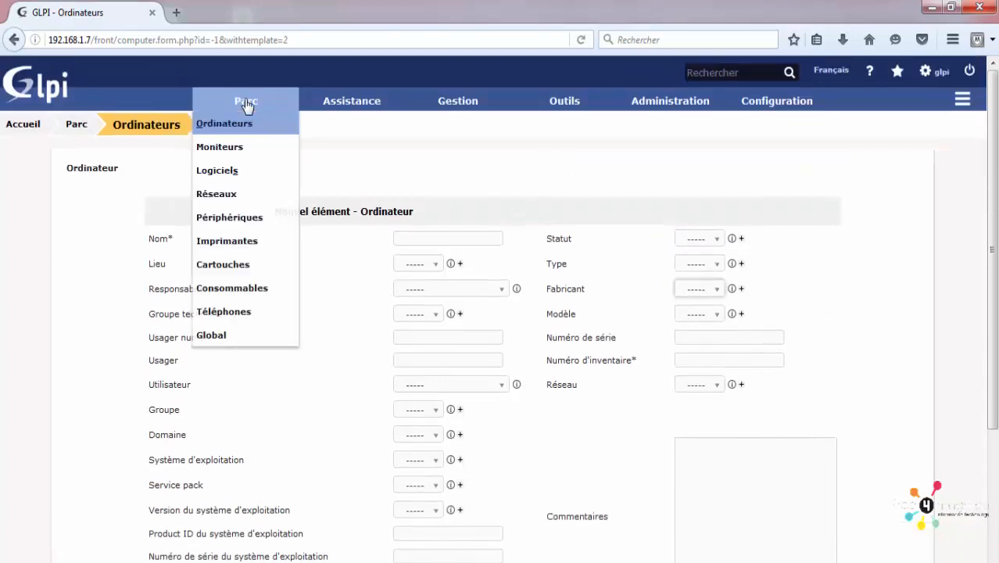
left_click(264, 130)
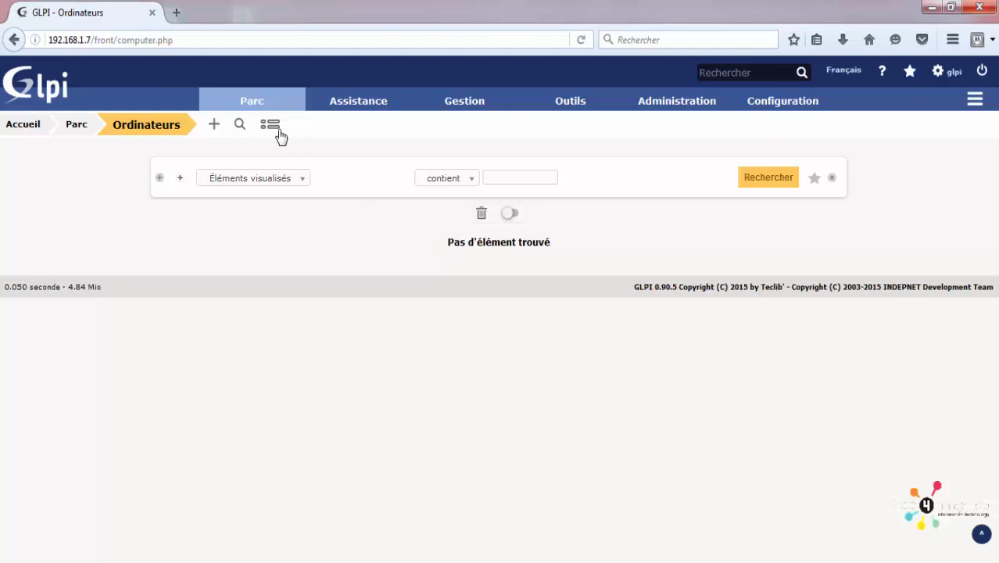
Step: Browse the Moniteurs and Réseaux lists, then the empty Consommables list, and start a new consumable model
mouse_move(256, 89)
left_click(258, 151)
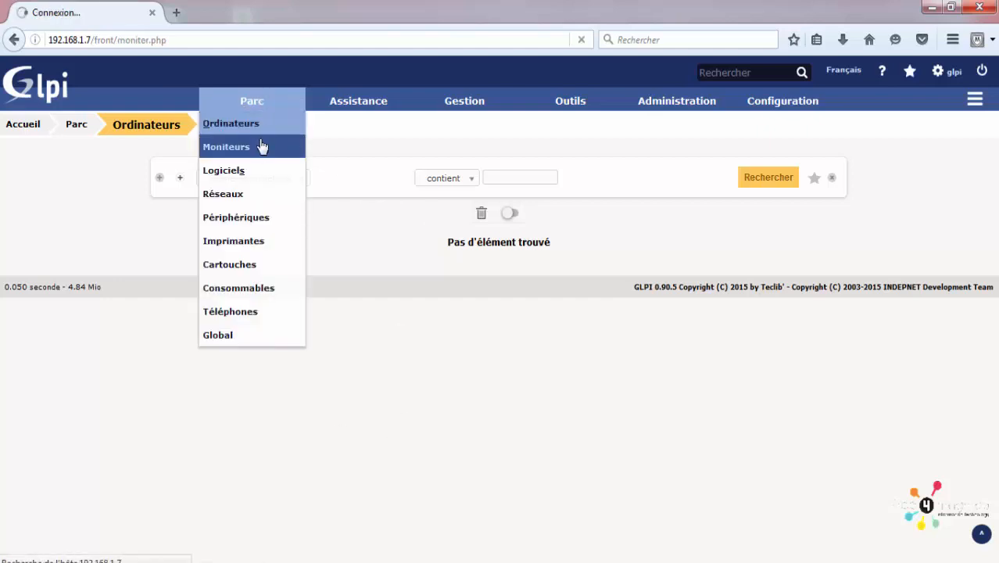
left_click(259, 197)
mouse_move(253, 101)
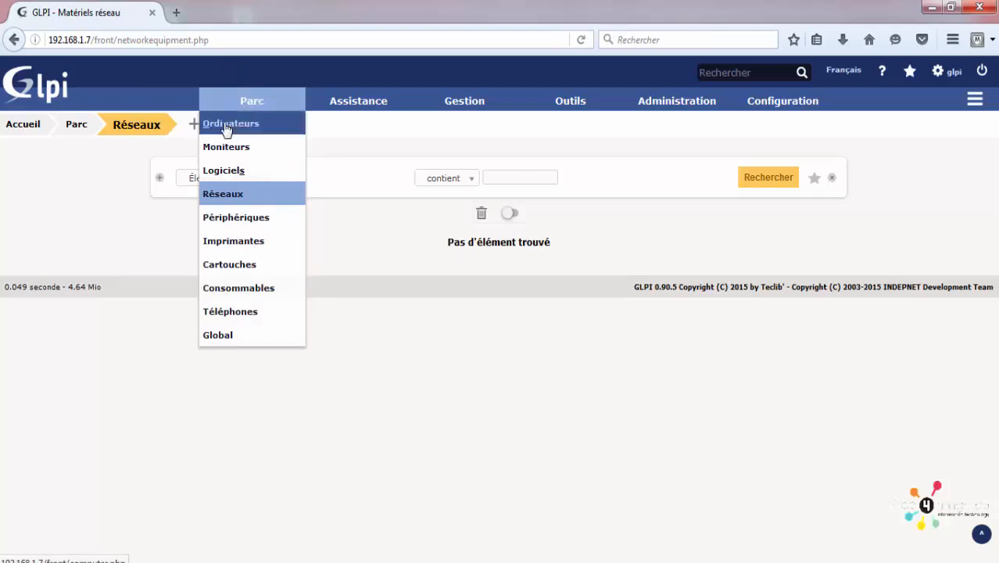
left_click(251, 302)
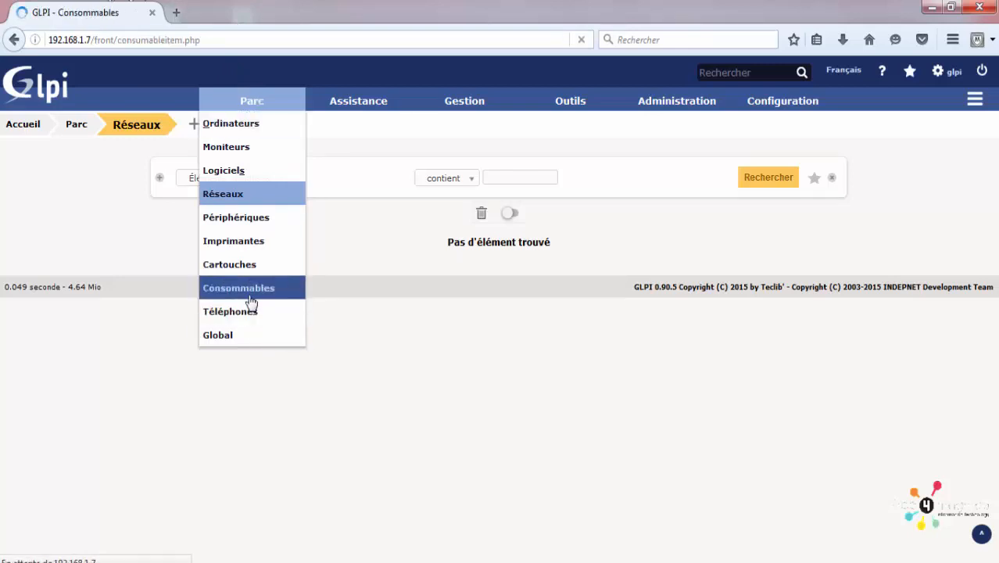
mouse_move(263, 100)
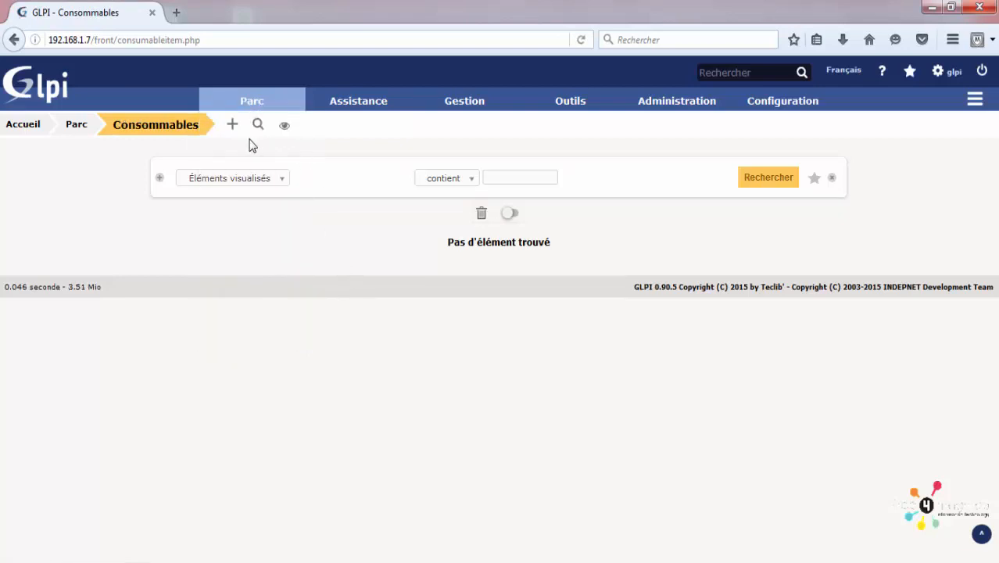
left_click(232, 126)
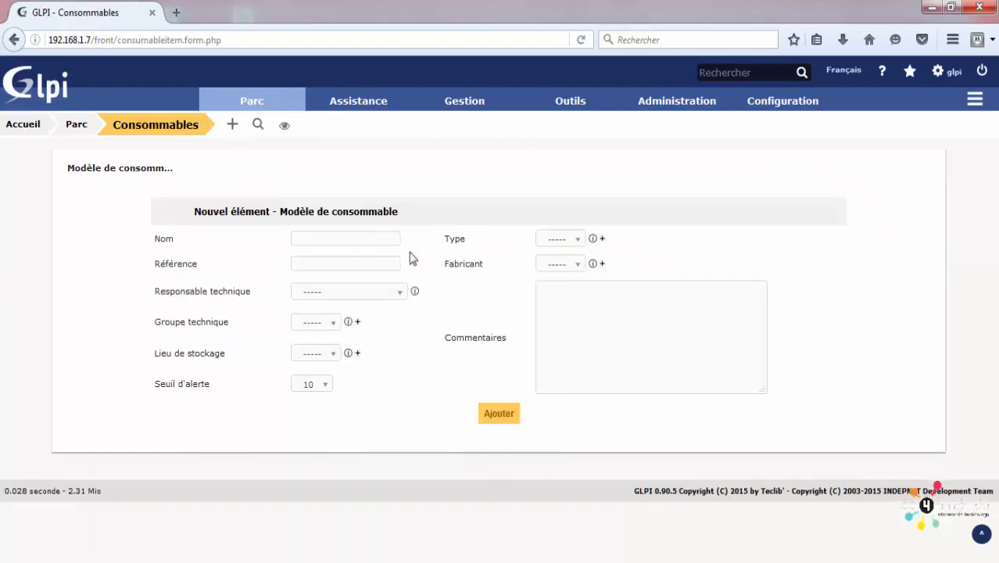
Step: Create the consumable model 'Carte réseau' and open its record from the success notice
left_click(342, 243)
type("seau")
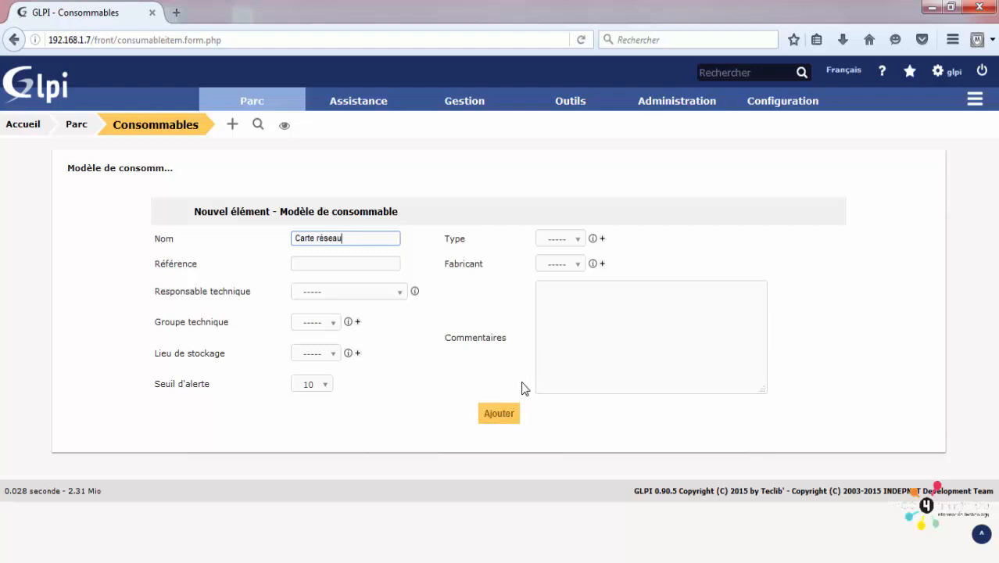
left_click(499, 413)
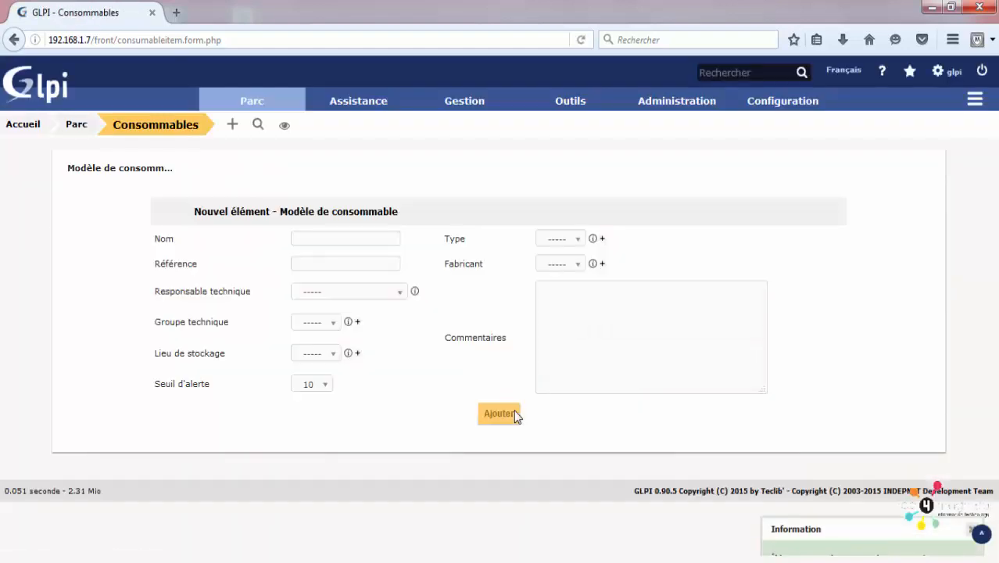
left_click(914, 535)
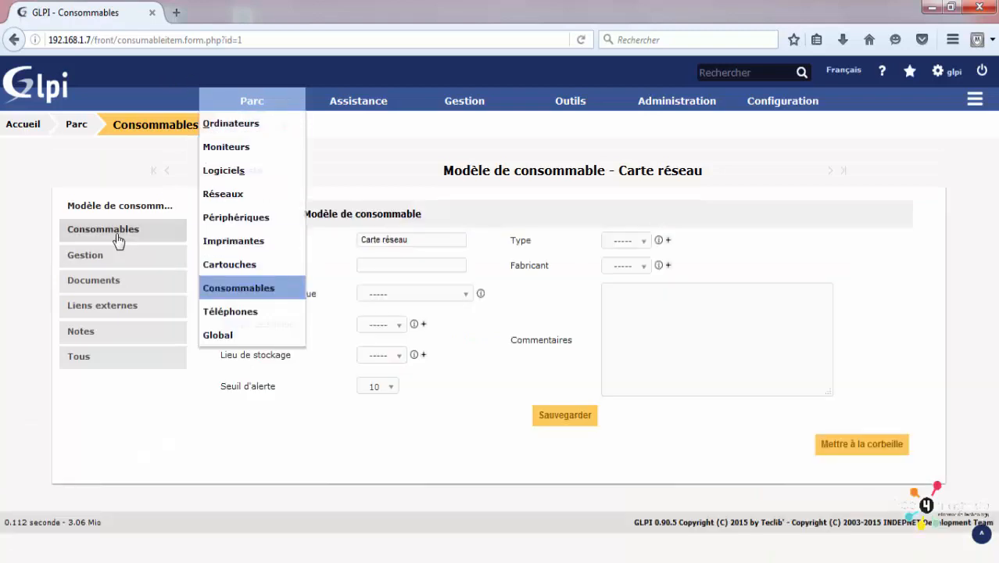
Step: Add 56 consumables to the Carte réseau stock from its Consommables tab
left_click(115, 236)
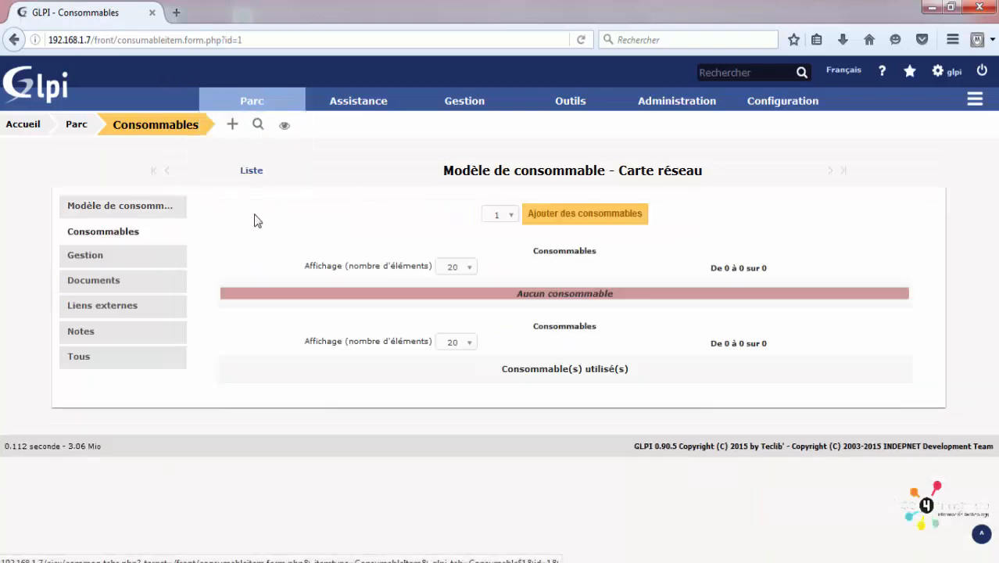
left_click(503, 216)
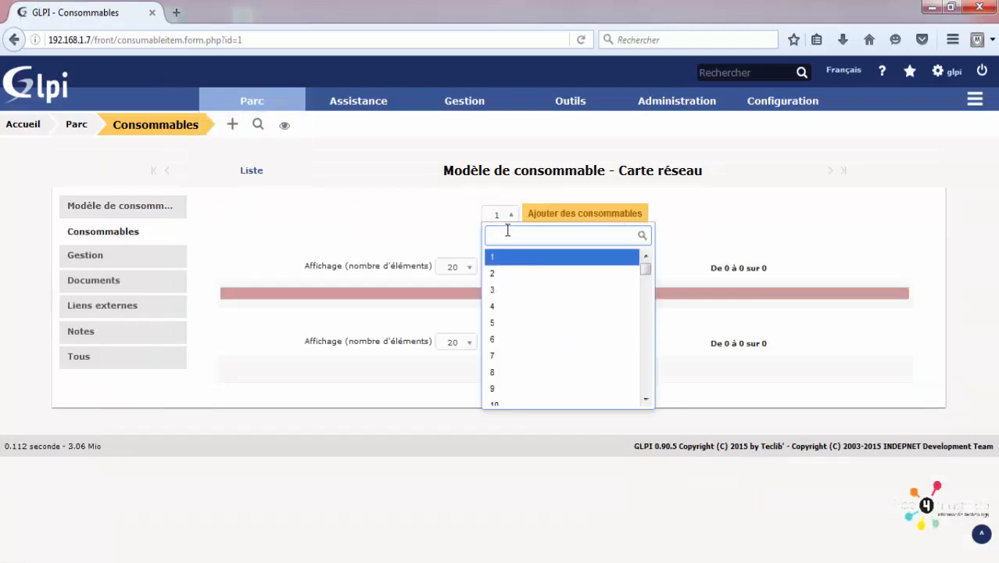
scroll(557, 344, "down", 8)
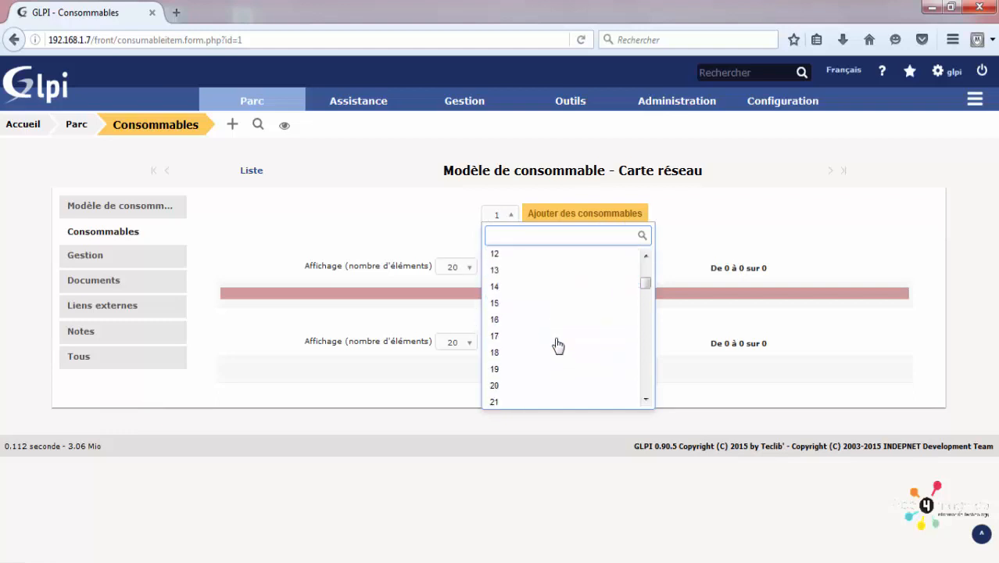
scroll(557, 344, "down", 8)
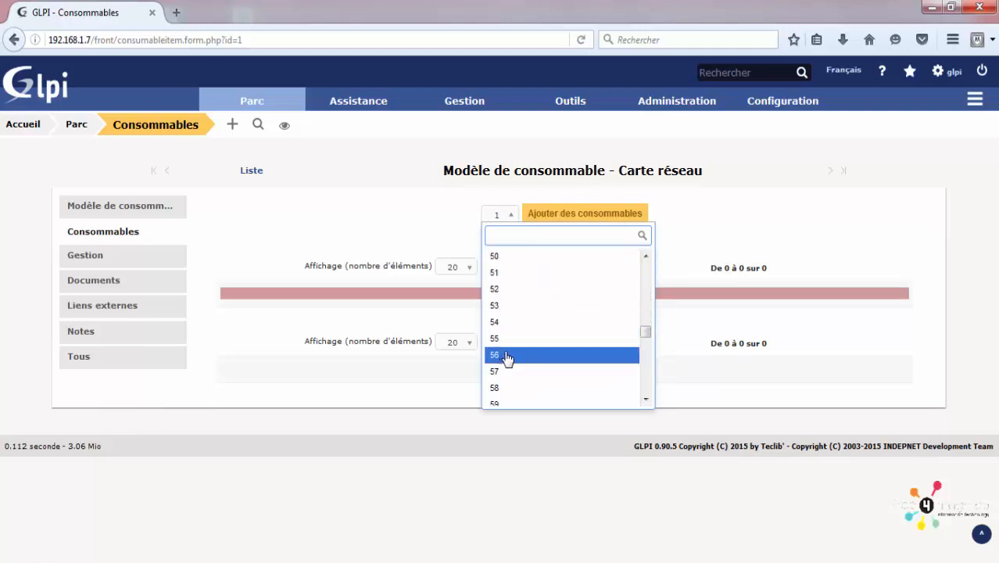
left_click(507, 355)
left_click(577, 218)
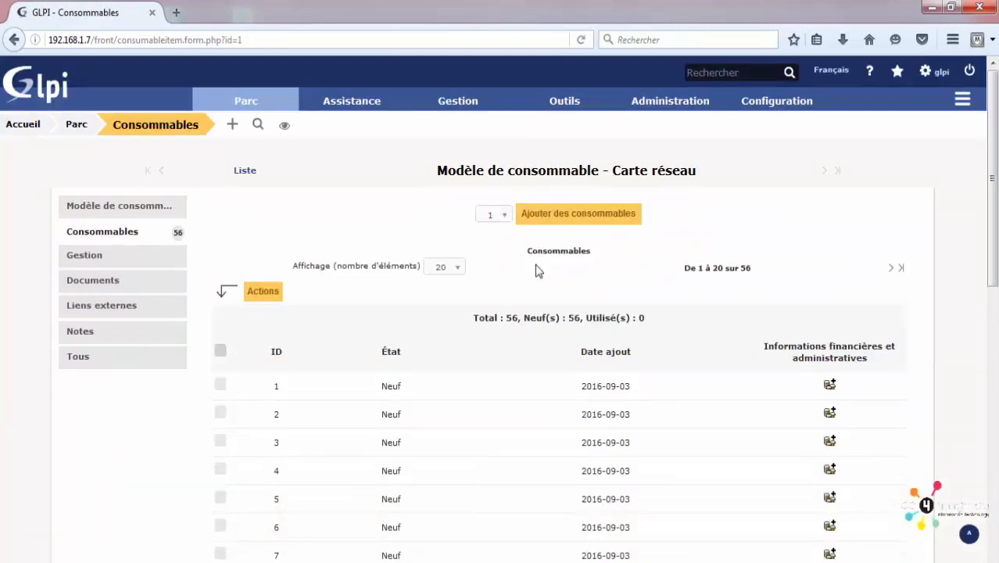
scroll(516, 269, "down", 5)
scroll(468, 250, "down", 1)
scroll(352, 297, "up", 4)
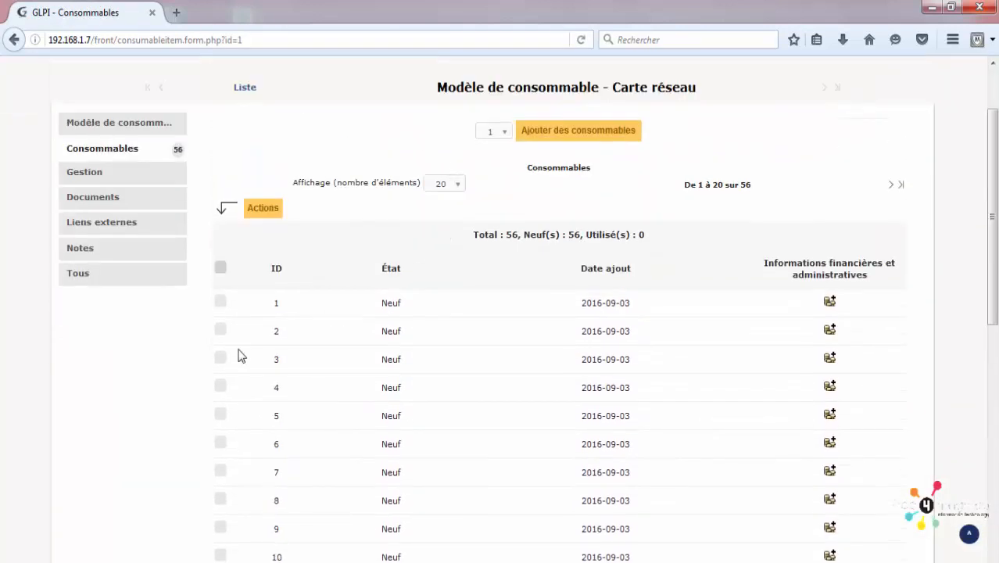
Step: Tick consumable 1 and look at the bulk actions, closing the window unchanged
left_click(220, 304)
left_click(262, 211)
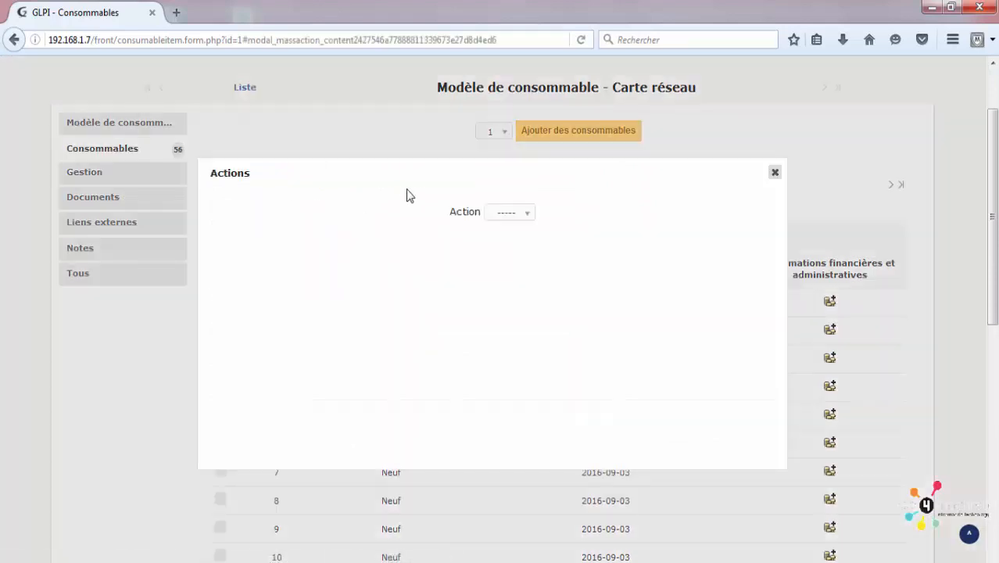
left_click(509, 214)
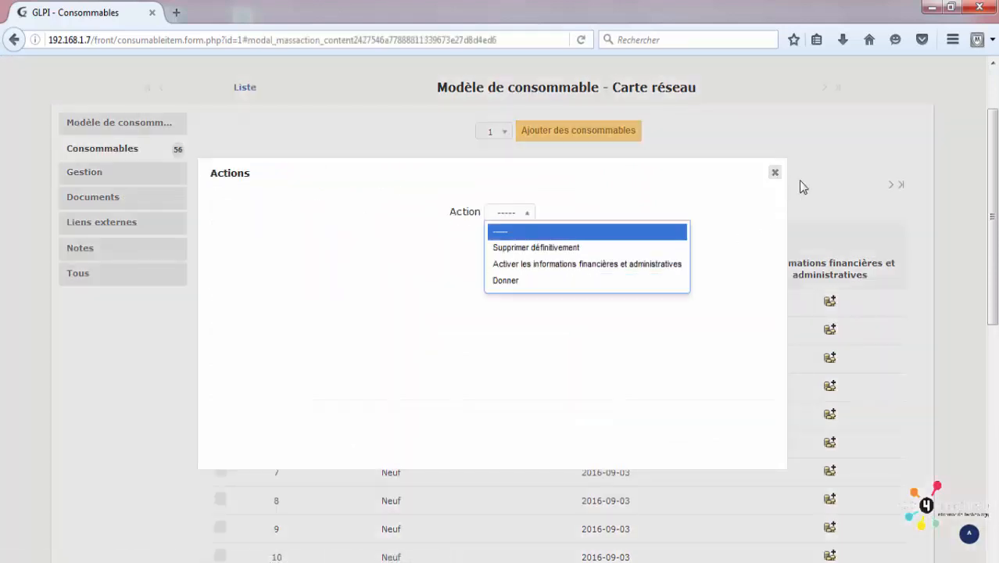
left_click(775, 172)
left_click(775, 173)
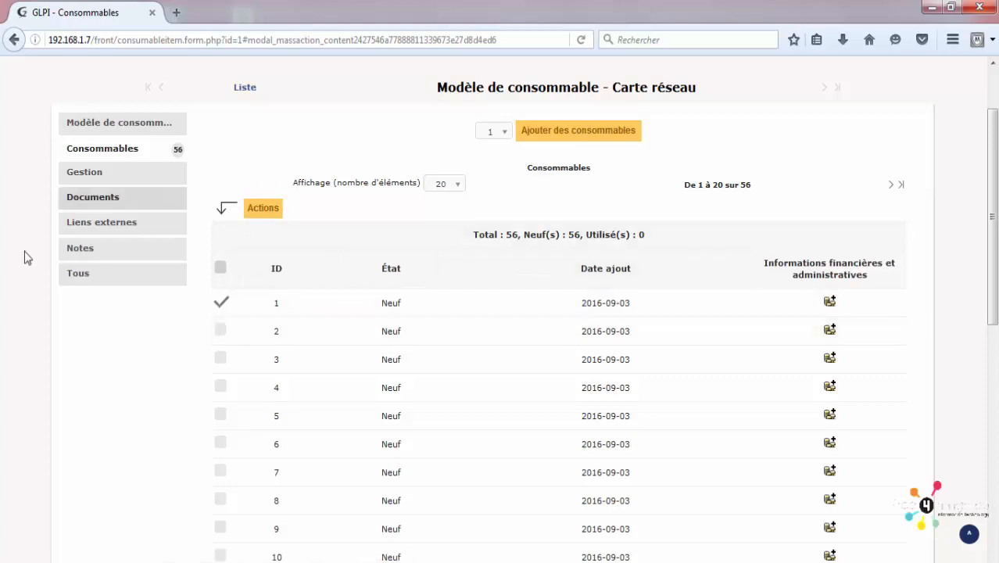
Step: Attempt the Donner action on consumable 1 and dismiss the failed-operation notice
left_click(268, 211)
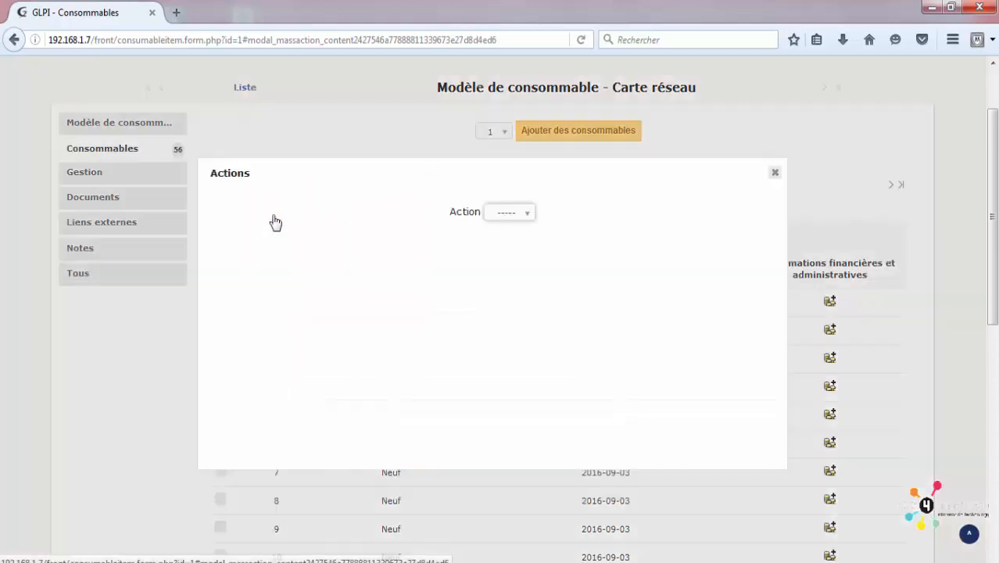
left_click(509, 214)
left_click(516, 281)
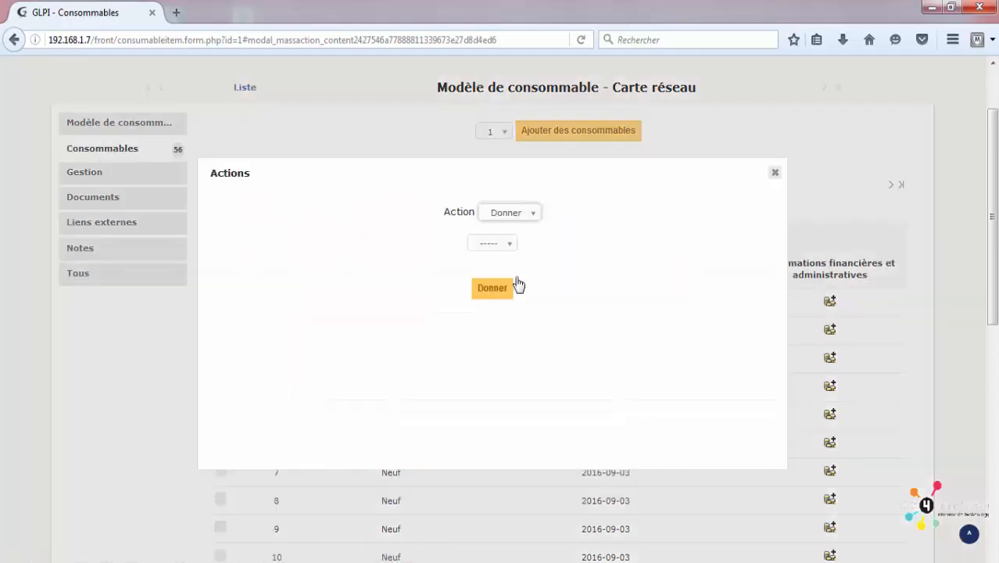
left_click(499, 288)
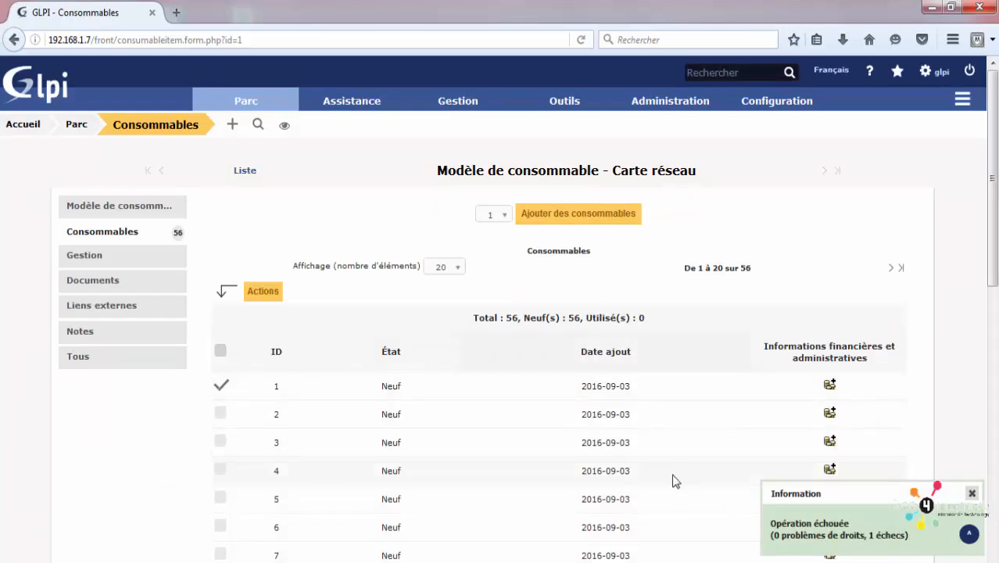
left_click(971, 492)
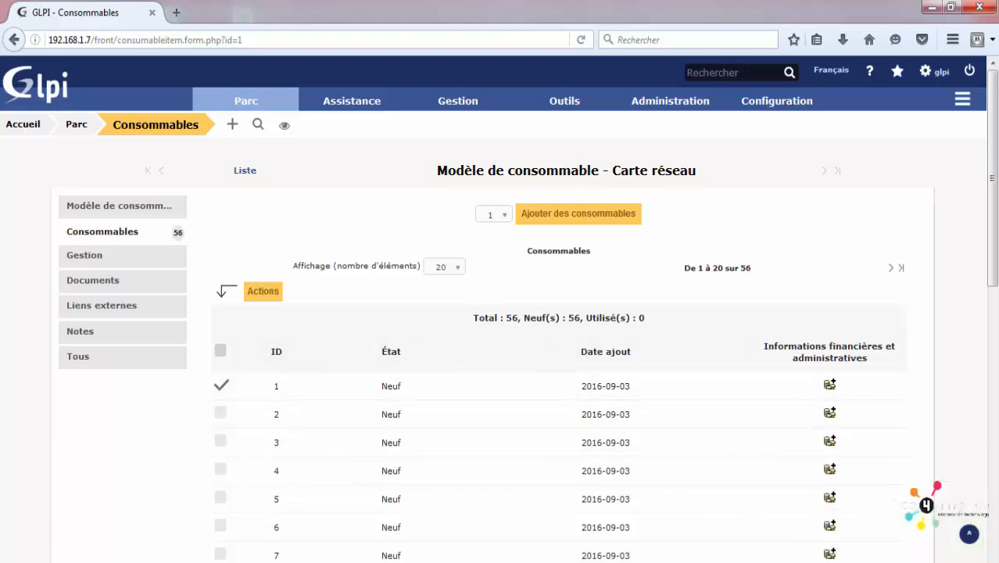
scroll(996, 295, "down", 3)
left_click_drag(997, 296, 993, 505)
left_click_drag(991, 437, 988, 211)
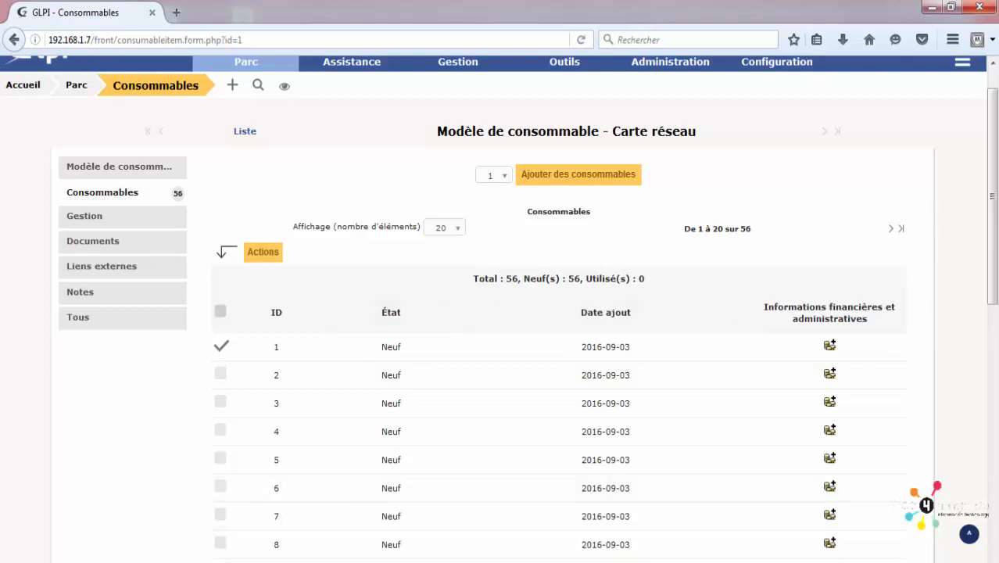
Step: Return to the Carte réseau model's details form, leaving the alert threshold at 10
left_click(149, 218)
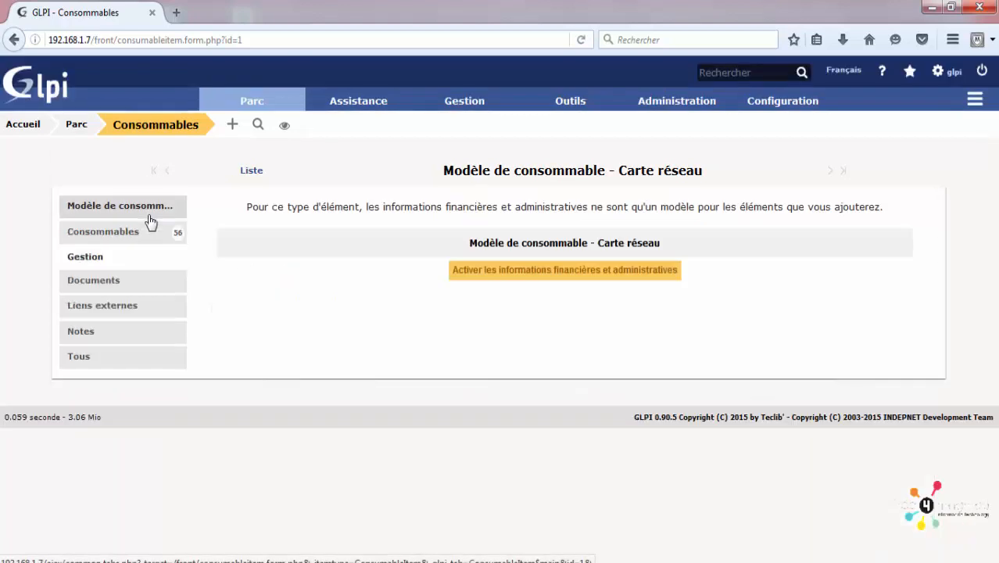
left_click(127, 211)
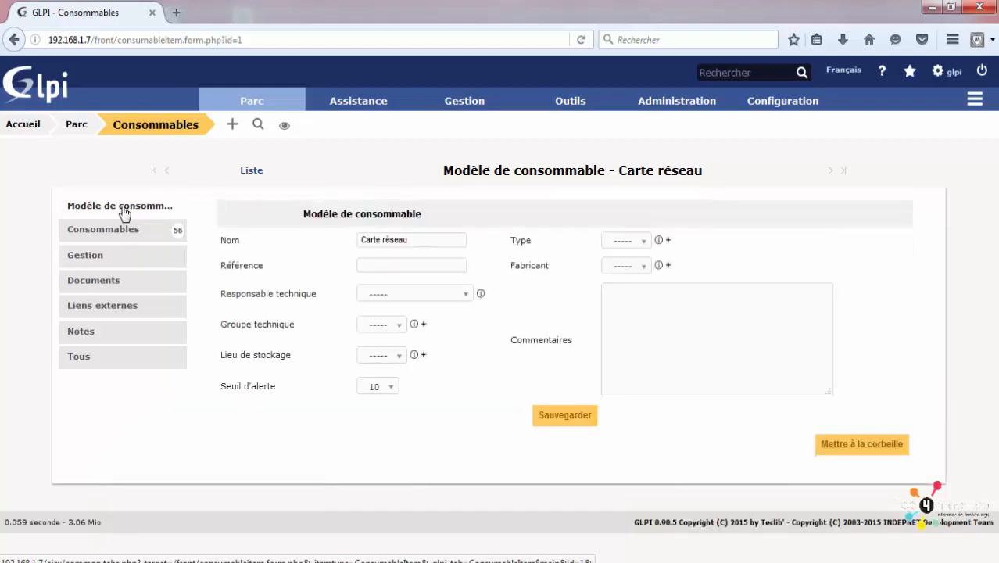
left_click(380, 388)
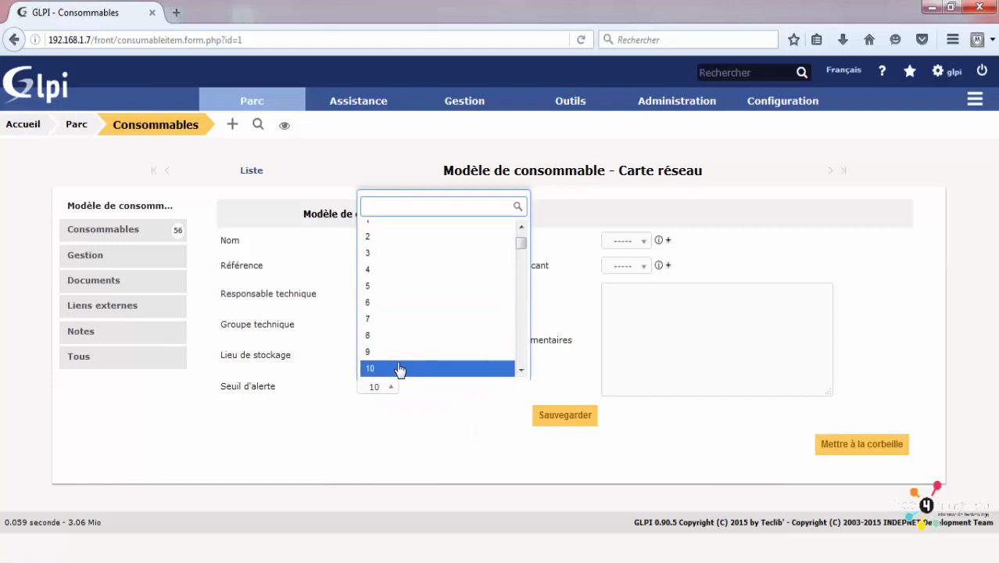
left_click(423, 419)
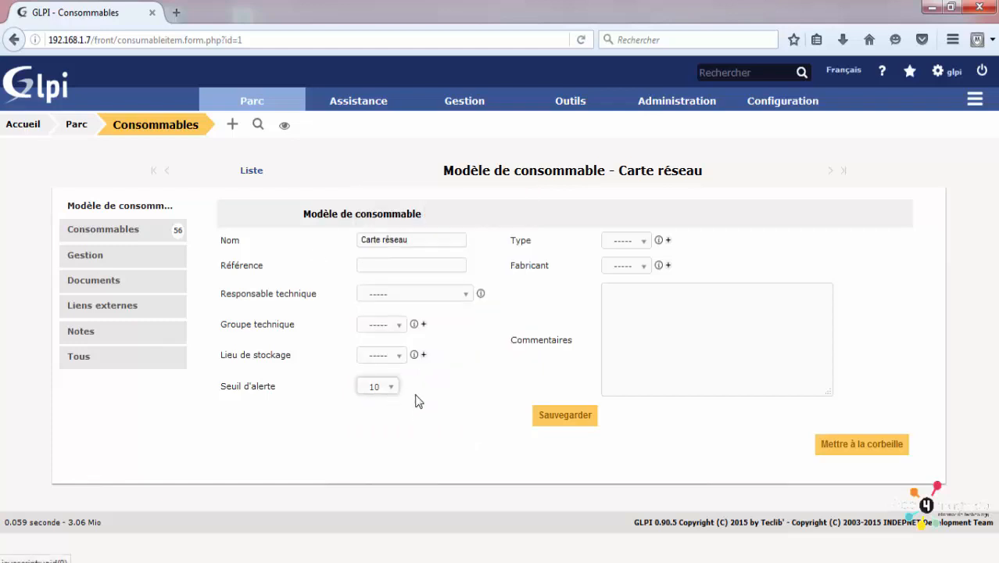
Step: View the empty Parc > Global assets list, then open Assistance > Créer un ticket
mouse_move(258, 112)
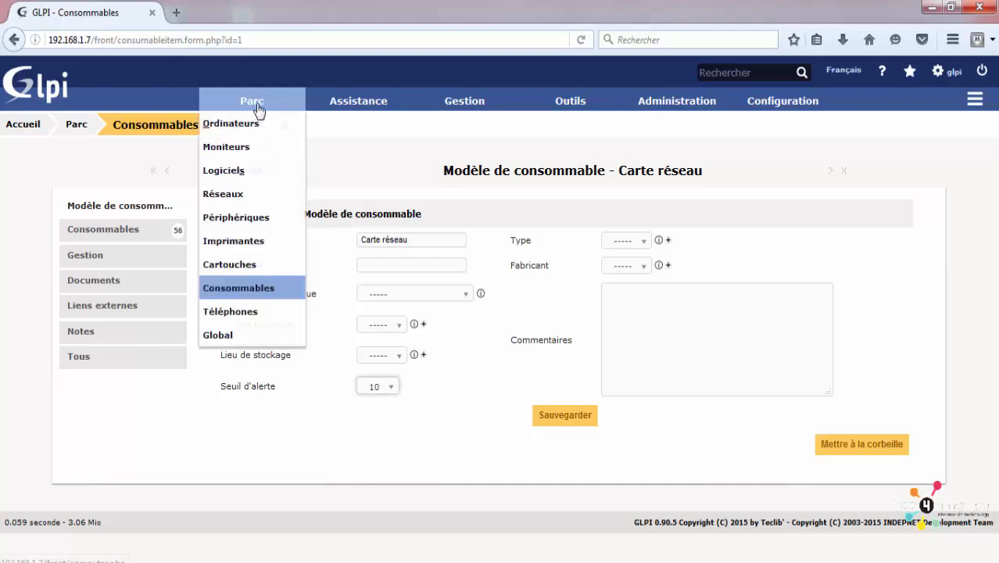
left_click(251, 334)
mouse_move(265, 104)
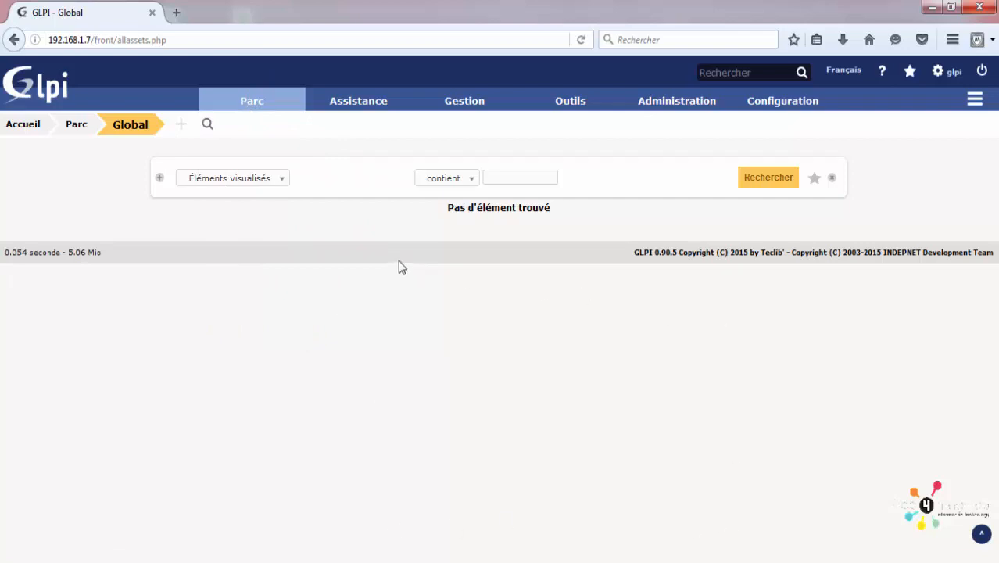
mouse_move(339, 108)
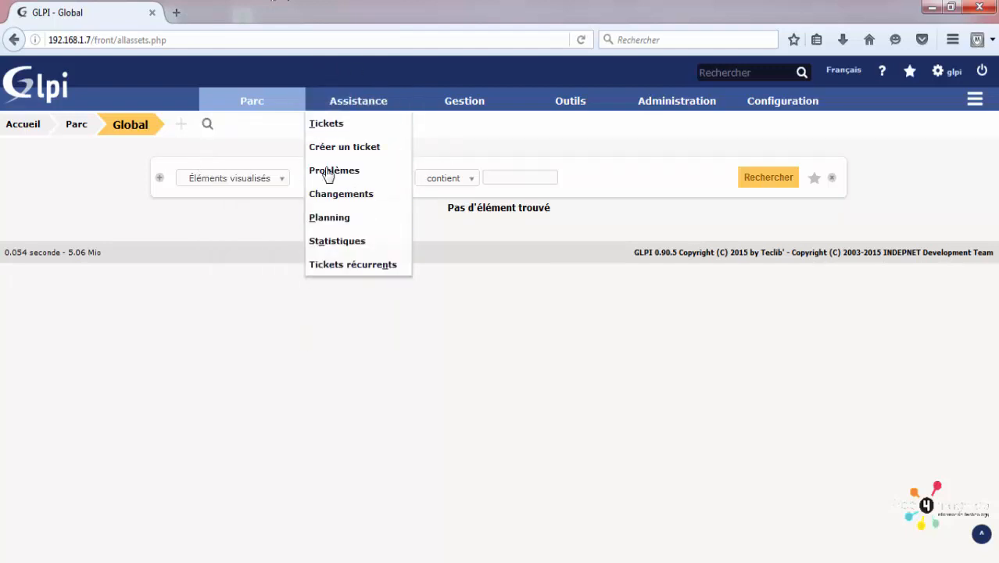
left_click(367, 147)
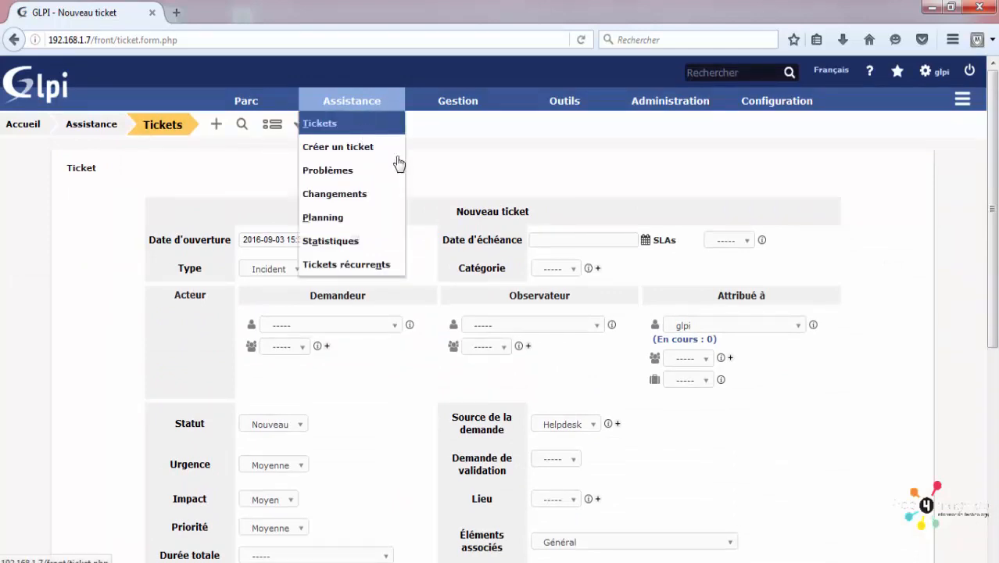
scroll(521, 261, "down", 1)
scroll(521, 261, "down", 2)
left_click(359, 243)
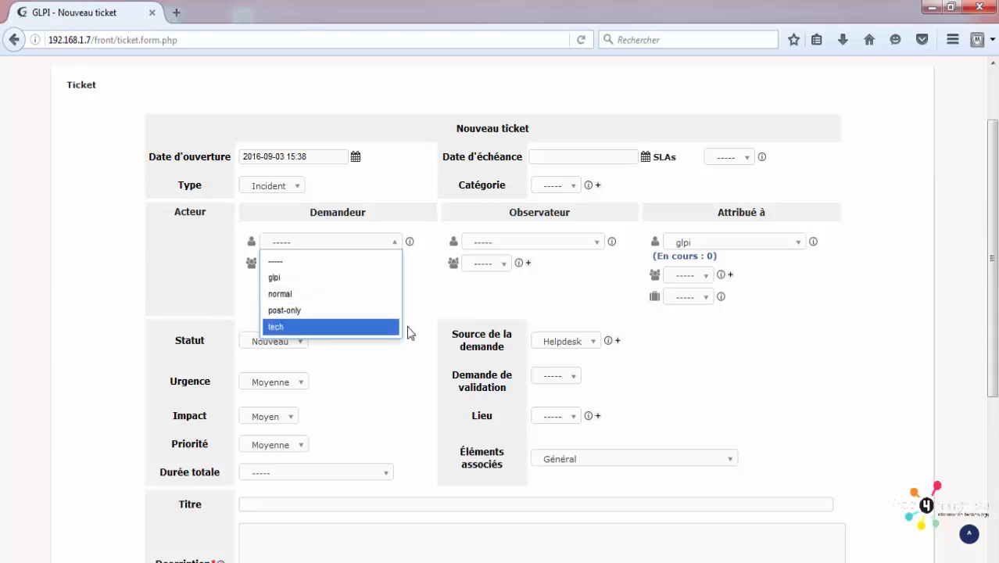
left_click(736, 244)
left_click(736, 244)
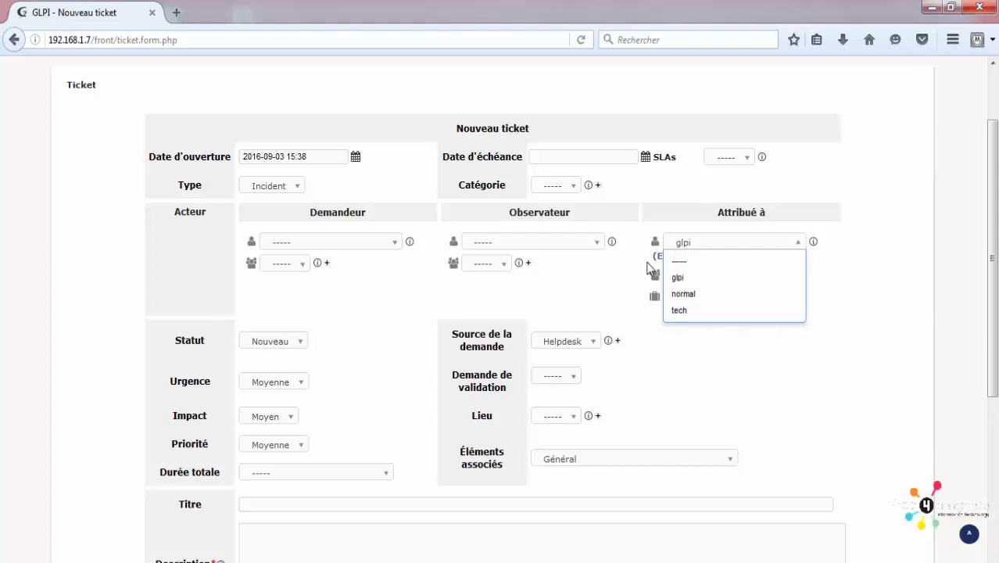
left_click(577, 249)
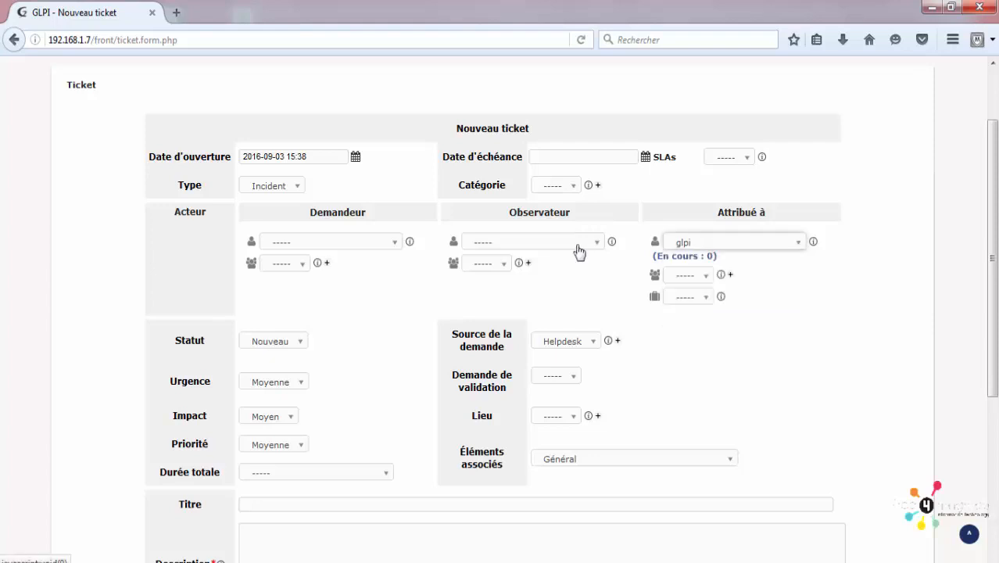
left_click(577, 247)
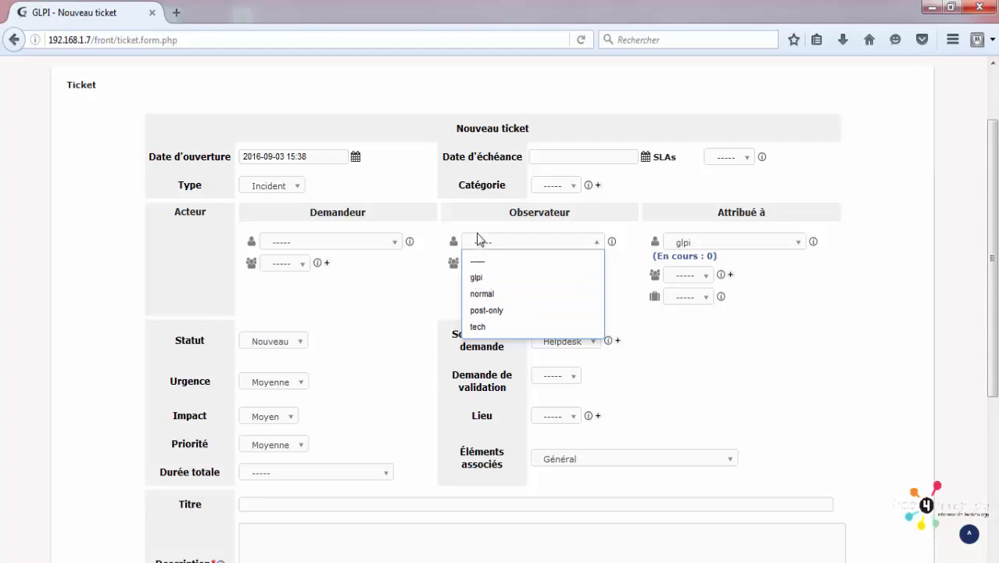
left_click(350, 286)
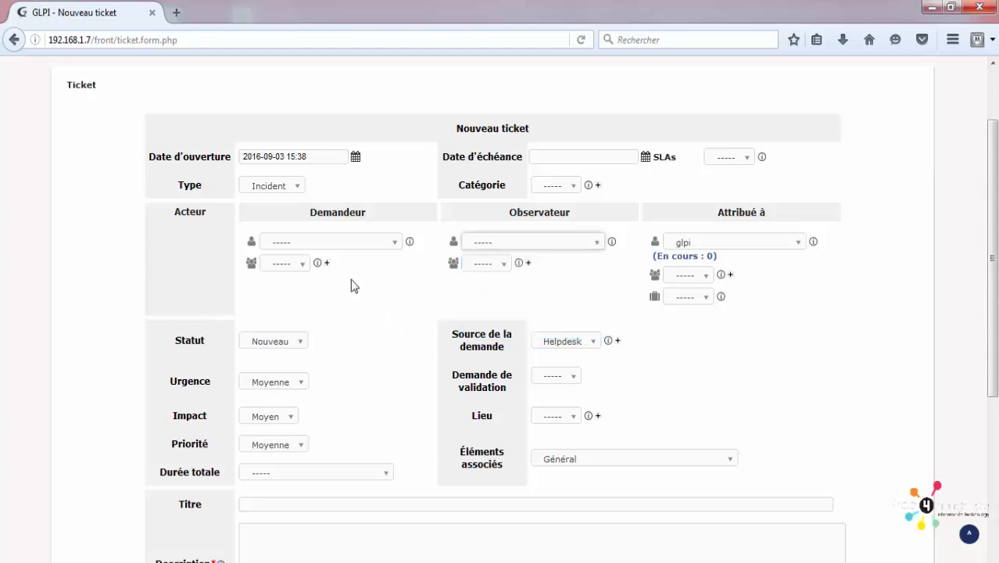
scroll(351, 286, "down", 3)
left_click(288, 102)
left_click(288, 105)
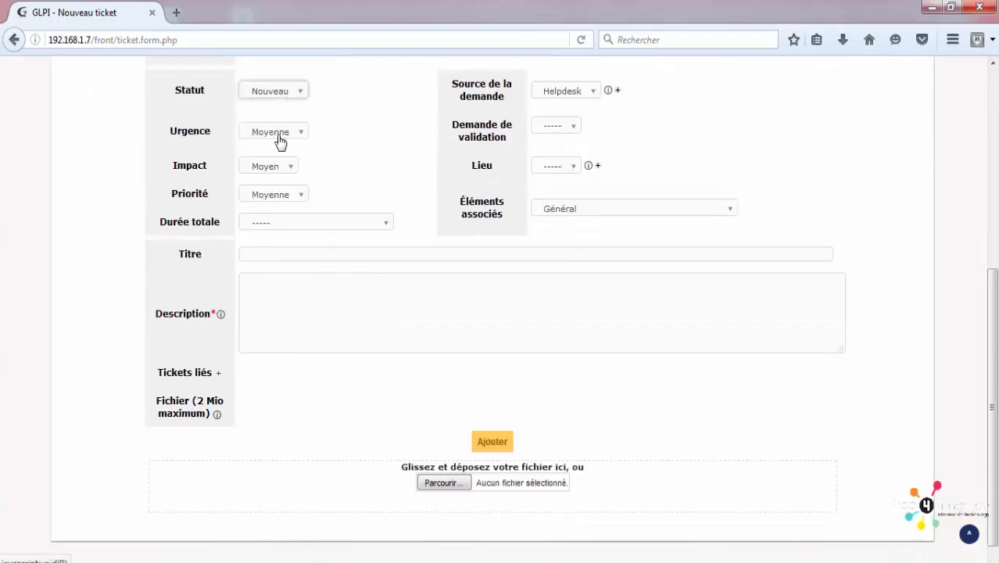
Step: Keep urgency Moyenne and enter 'virus detecté' as both the ticket title and description
left_click(278, 133)
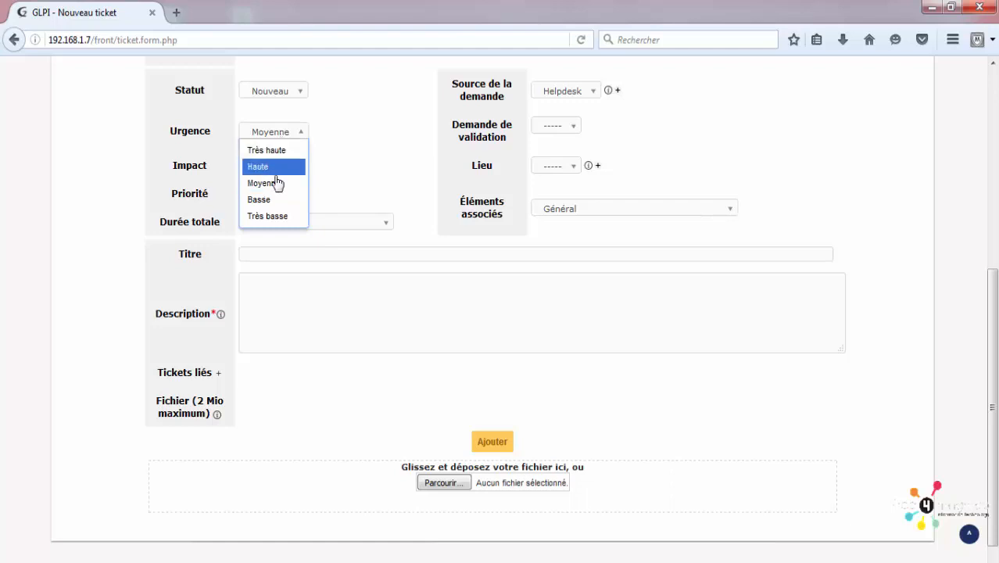
left_click(312, 261)
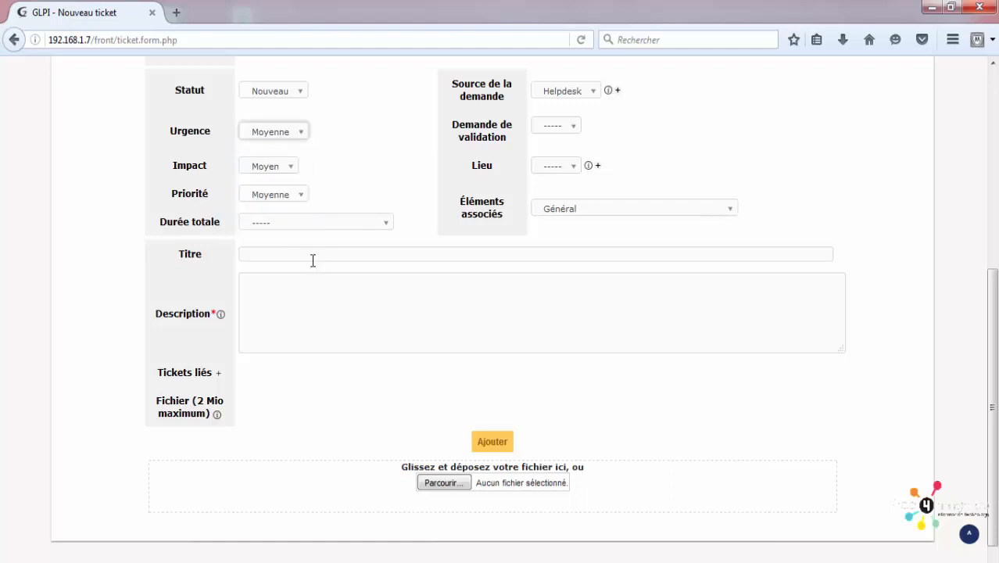
left_click(313, 256)
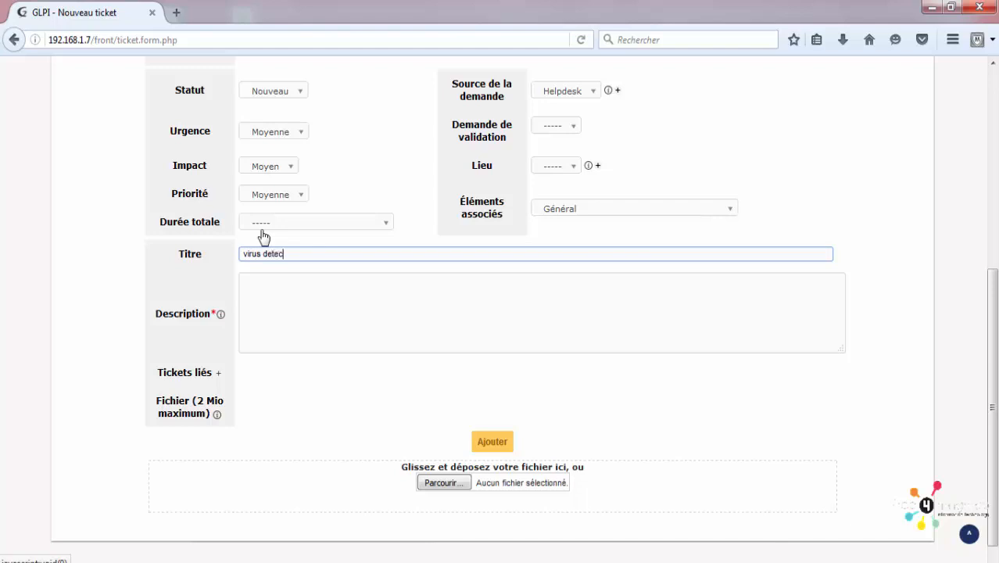
key("ctrl+a")
key("ctrl+c")
key("Tab")
key("ctrl+v")
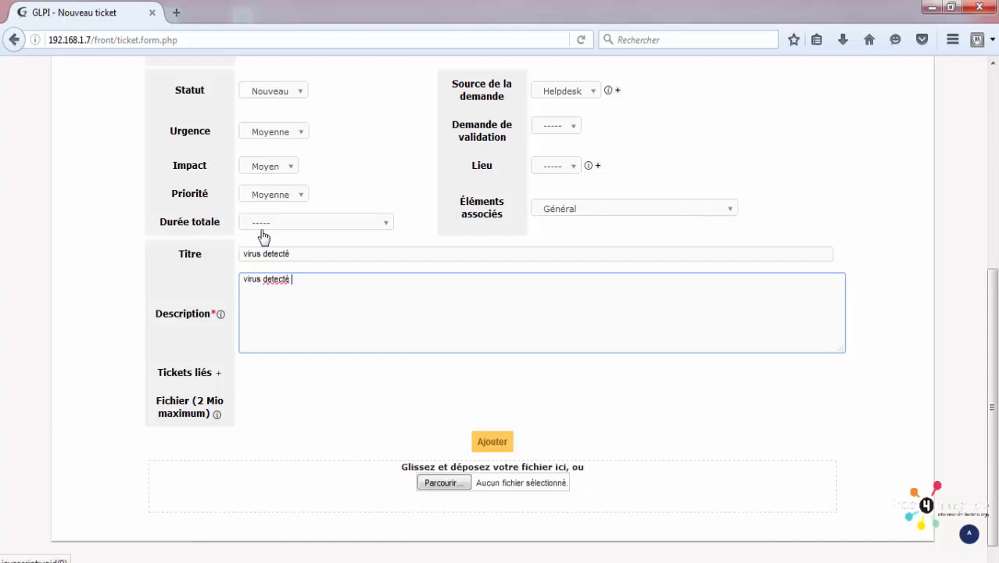
scroll(348, 168, "up", 5)
scroll(313, 305, "down", 2)
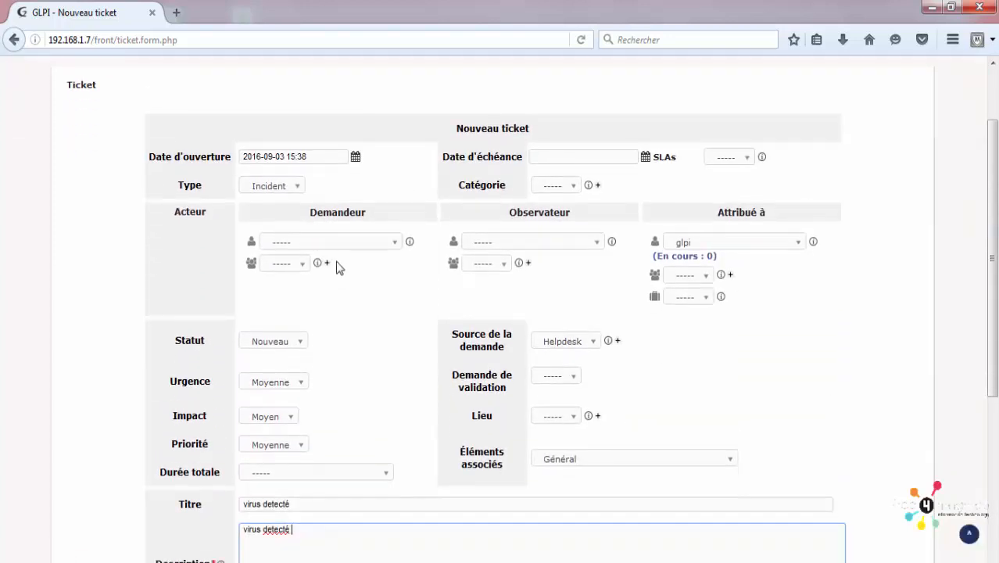
left_click(336, 242)
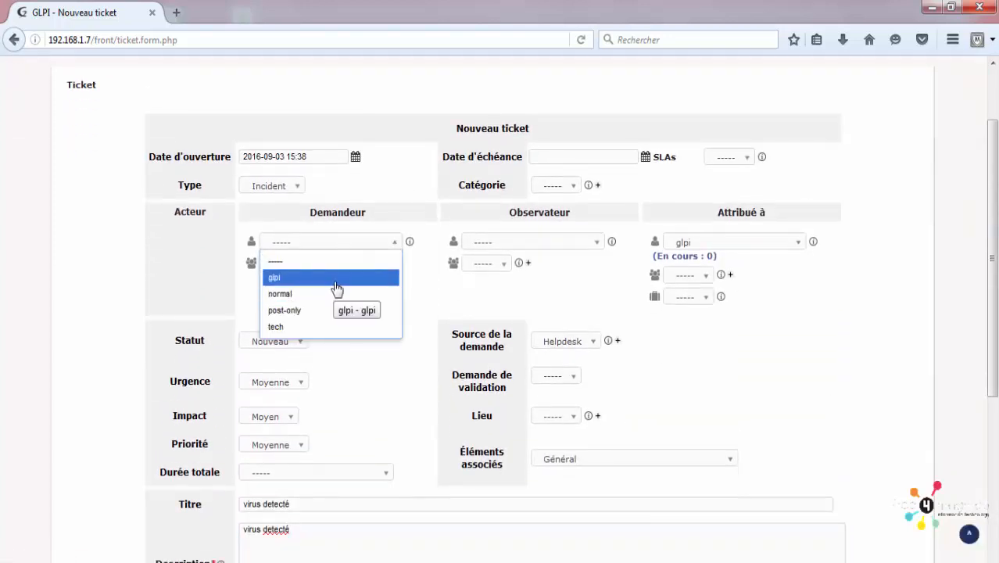
Step: Set 'normal' as the requester and keep glpi as the assigned technician
left_click(331, 294)
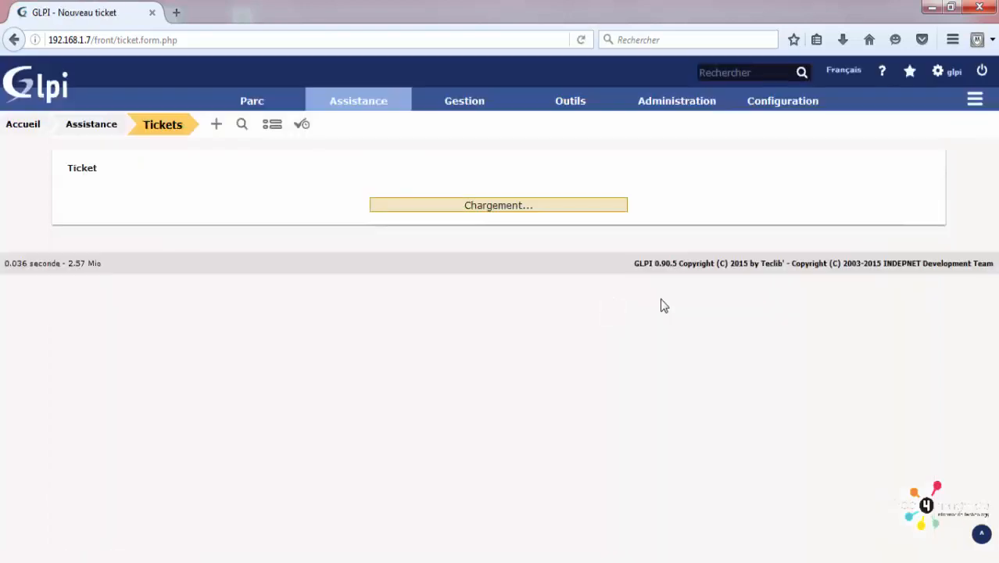
scroll(746, 252, "down", 2)
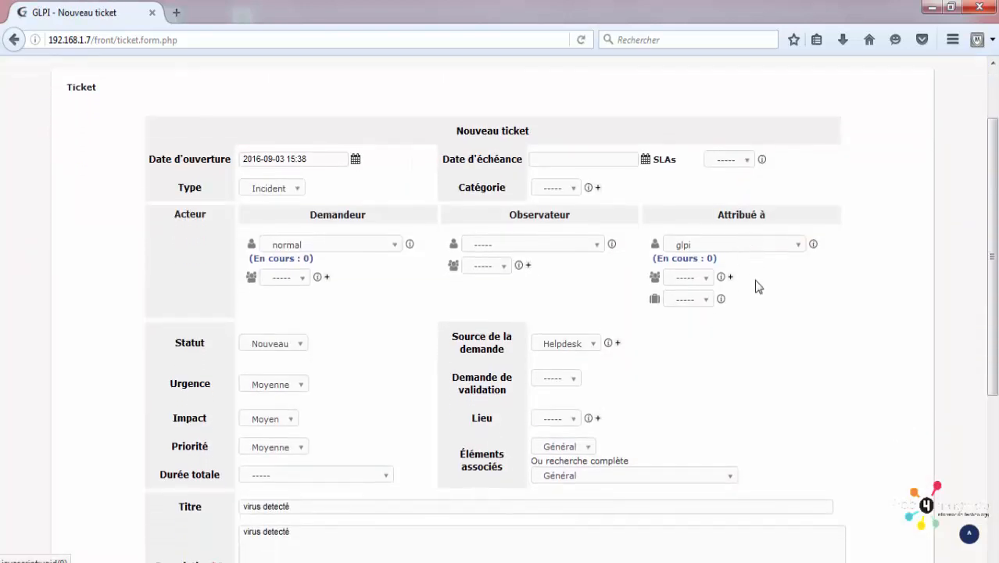
left_click(732, 245)
left_click(731, 245)
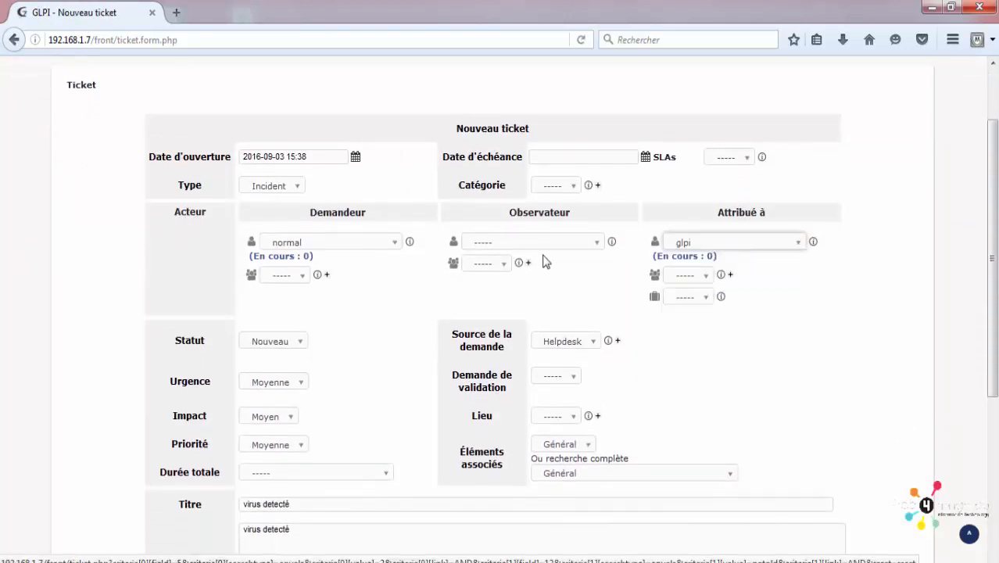
Step: Leave observer and category unchanged and submit the ticket with Ajouter
scroll(542, 257, "down", 2)
left_click(538, 161)
left_click(435, 204)
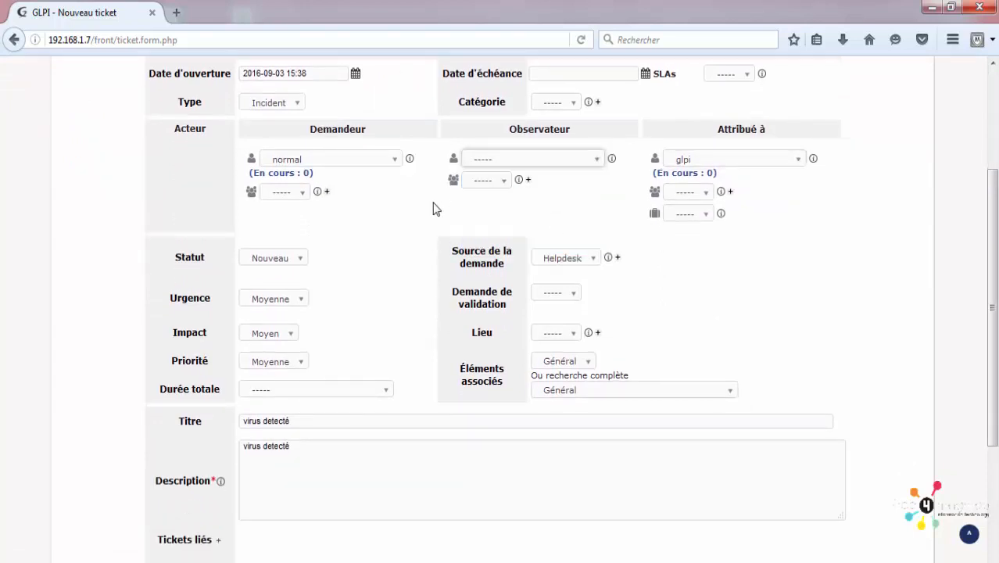
scroll(435, 207, "down", 4)
scroll(471, 203, "up", 6)
left_click(570, 188)
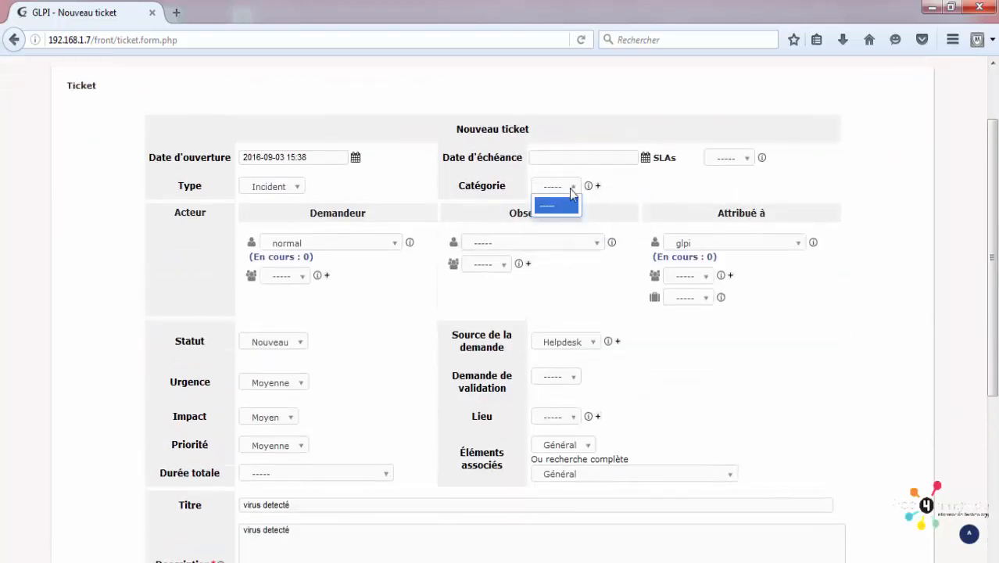
scroll(593, 372, "down", 4)
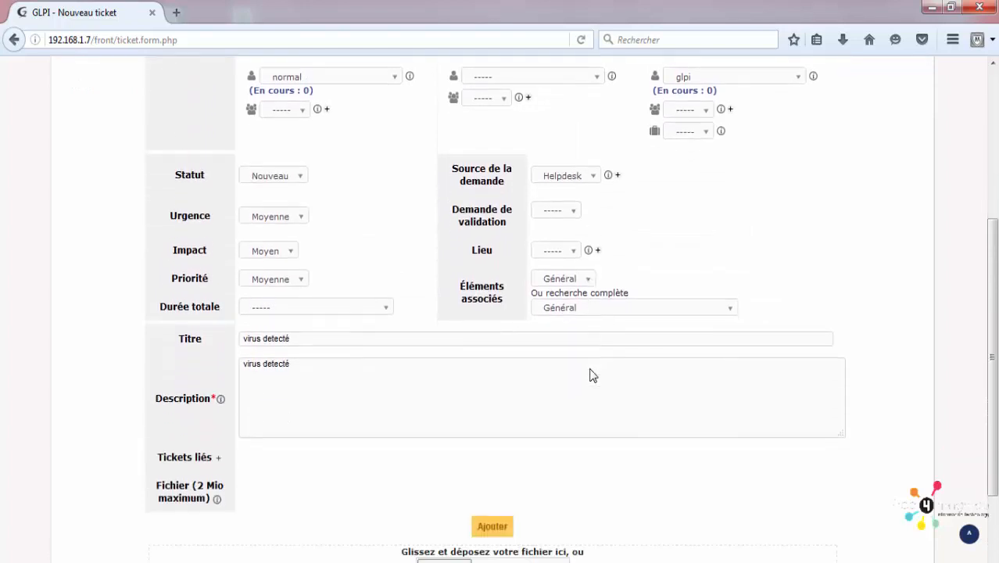
scroll(324, 405, "up", 1)
left_click(318, 418)
scroll(318, 417, "down", 4)
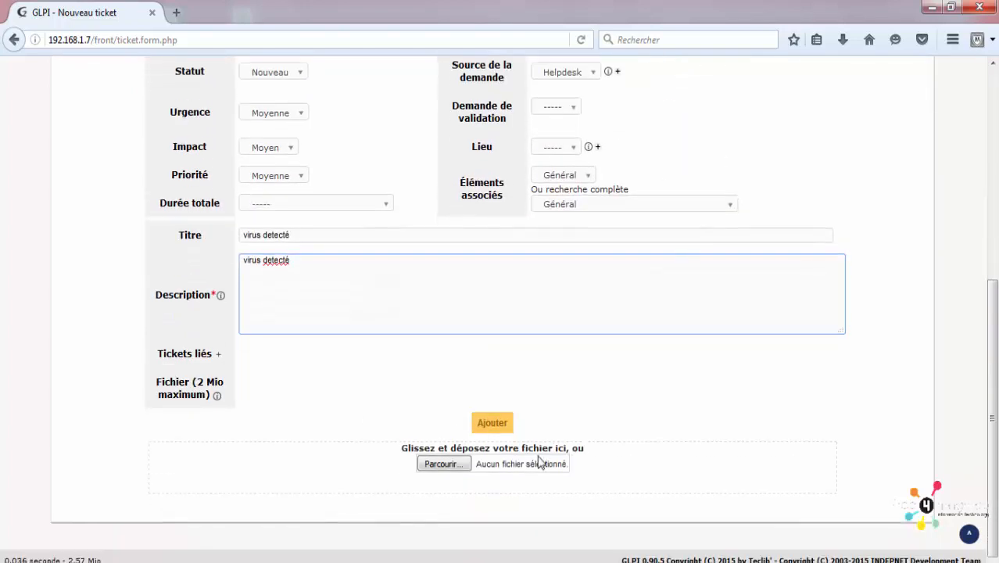
left_click(492, 424)
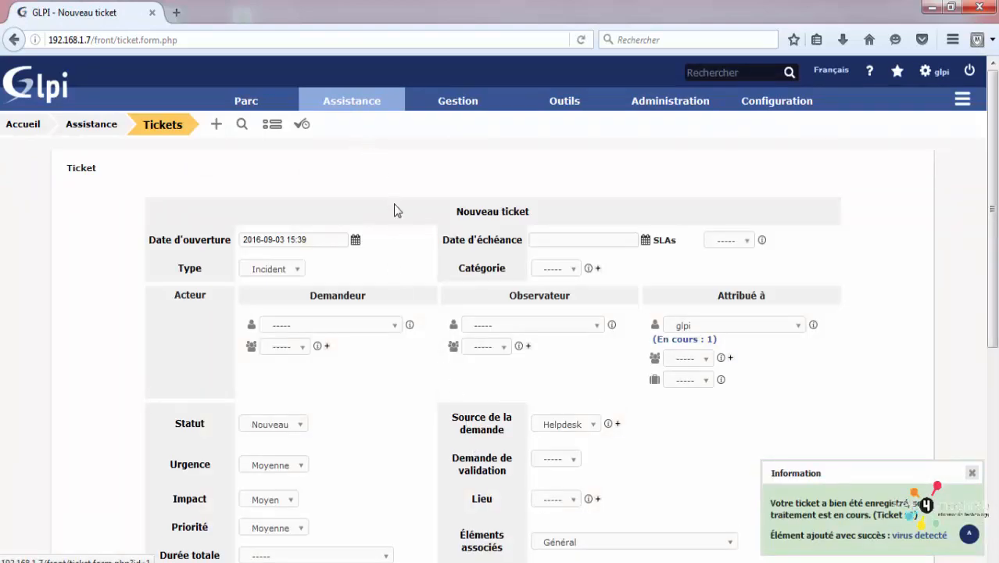
scroll(404, 218, "down", 3)
Step: Open the 'virus detecté' ticket from the Tickets list and show its Traitement du ticket history
scroll(407, 219, "up", 3)
mouse_move(351, 101)
left_click(346, 133)
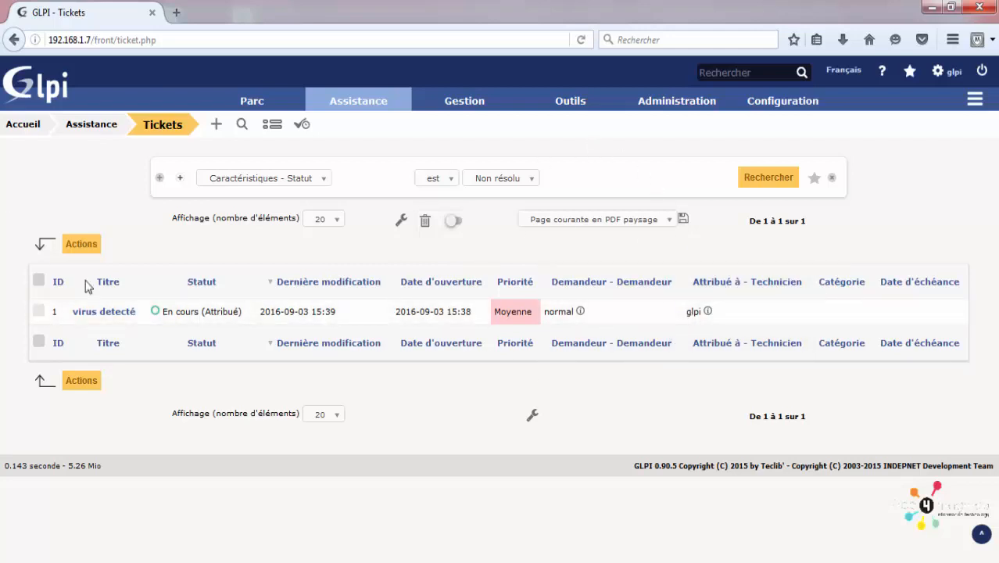
left_click(118, 311)
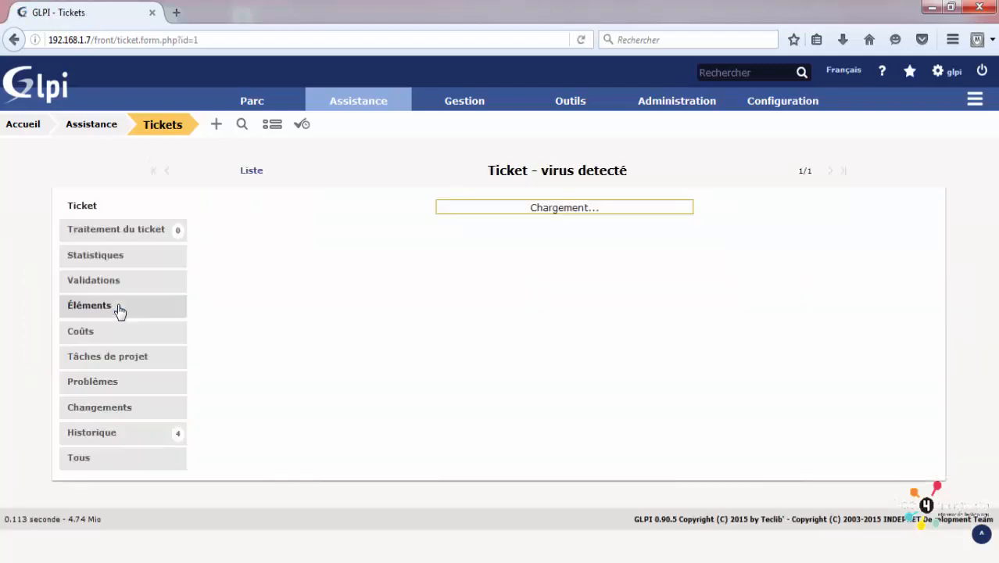
scroll(593, 353, "down", 5)
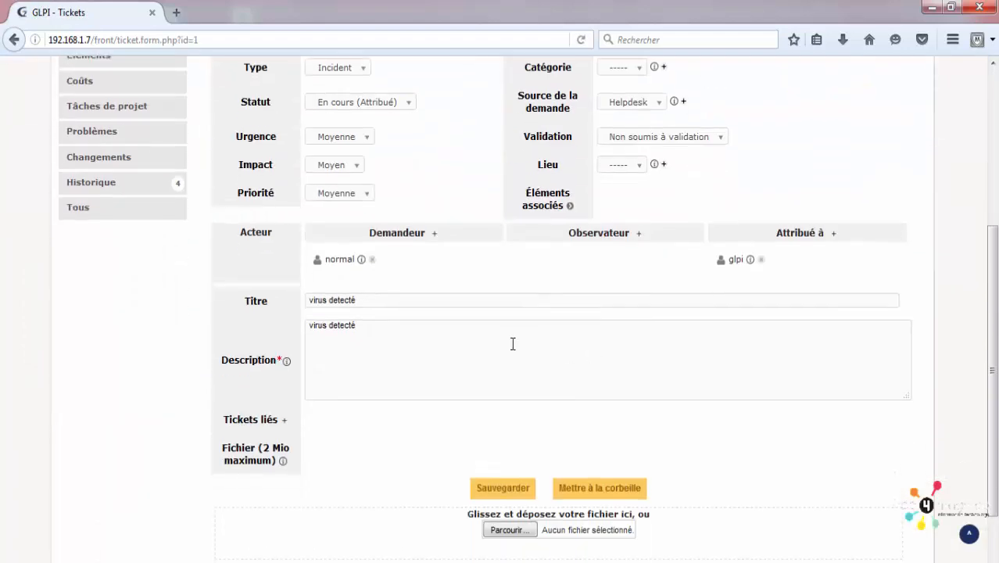
scroll(512, 344, "up", 4)
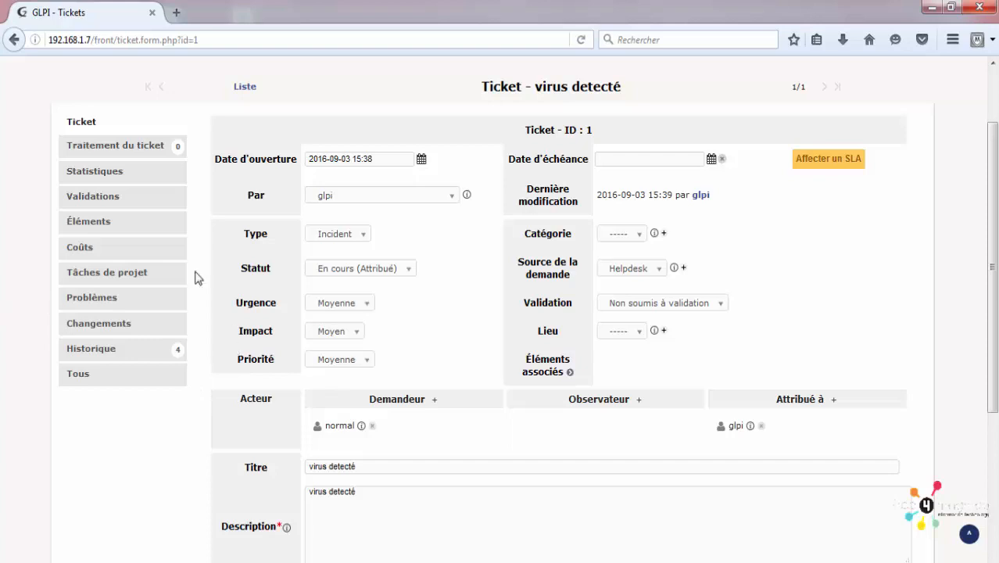
left_click(143, 148)
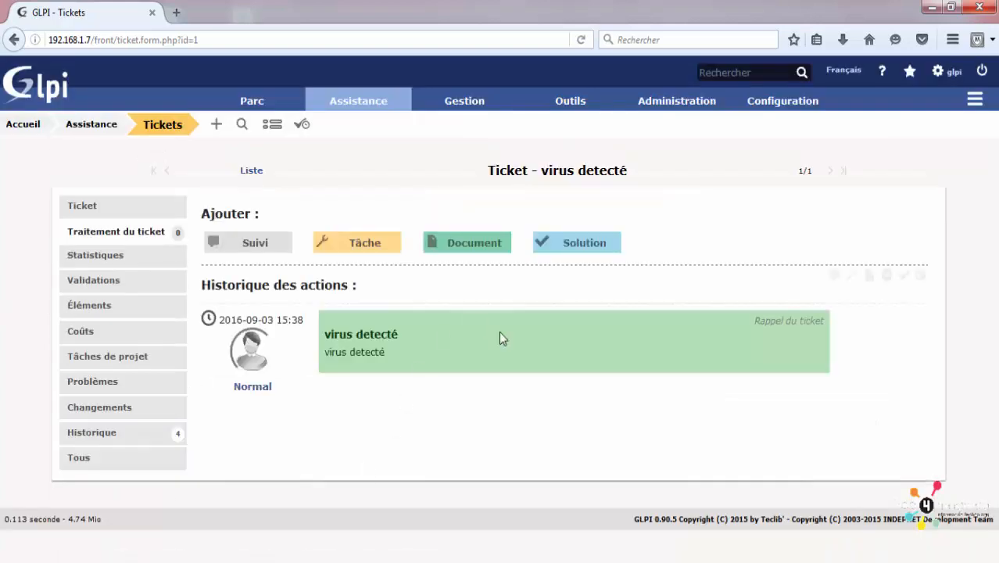
Step: Draft a task reading 'scan partage', then drop it for a blank Suivi follow-up form
left_click(361, 244)
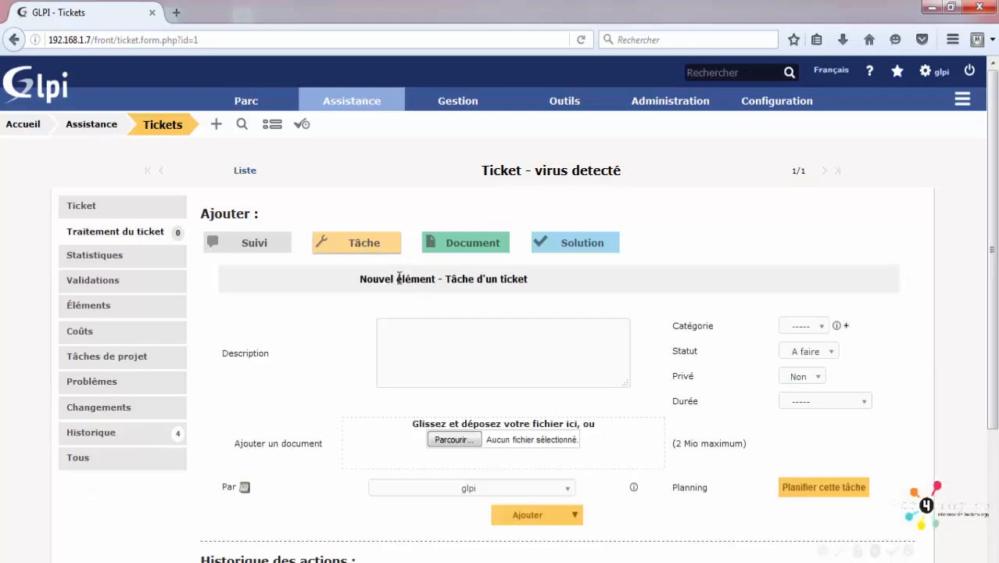
left_click(415, 336)
scroll(415, 339, "down", 3)
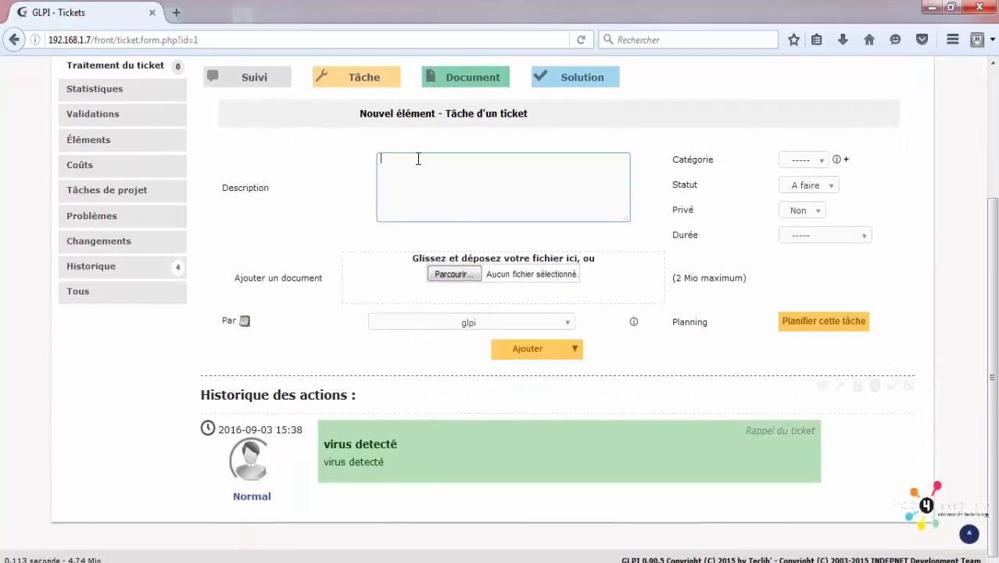
scroll(417, 174, "up", 3)
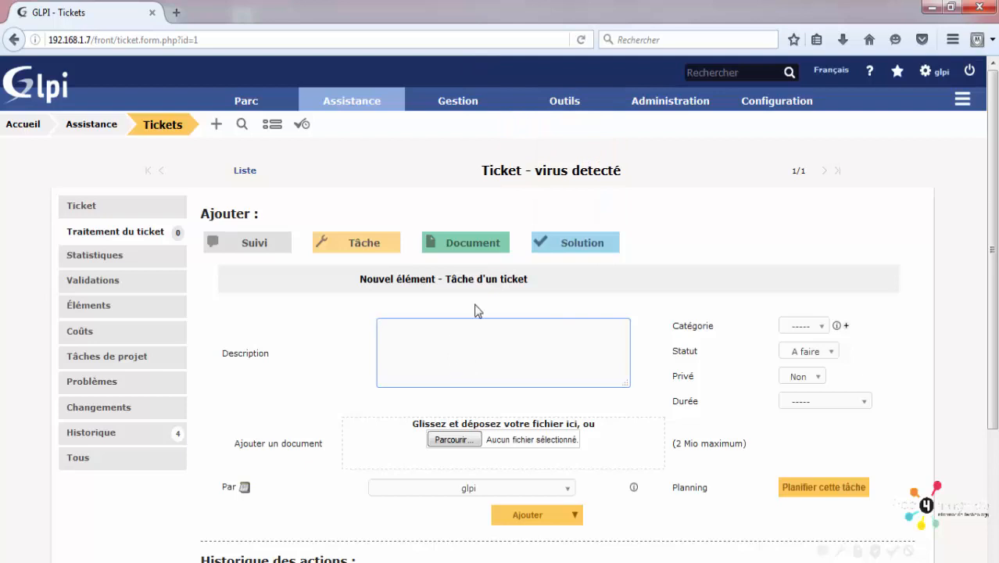
type("scan partage")
left_click(356, 336)
left_click(405, 336)
triple_click(406, 335)
left_click(408, 336)
left_click(254, 242)
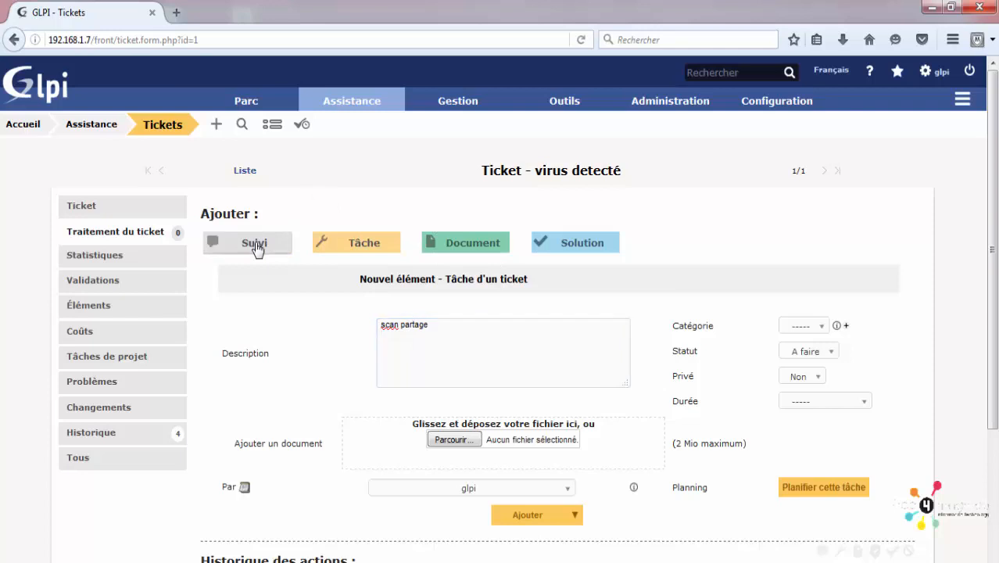
left_click(427, 356)
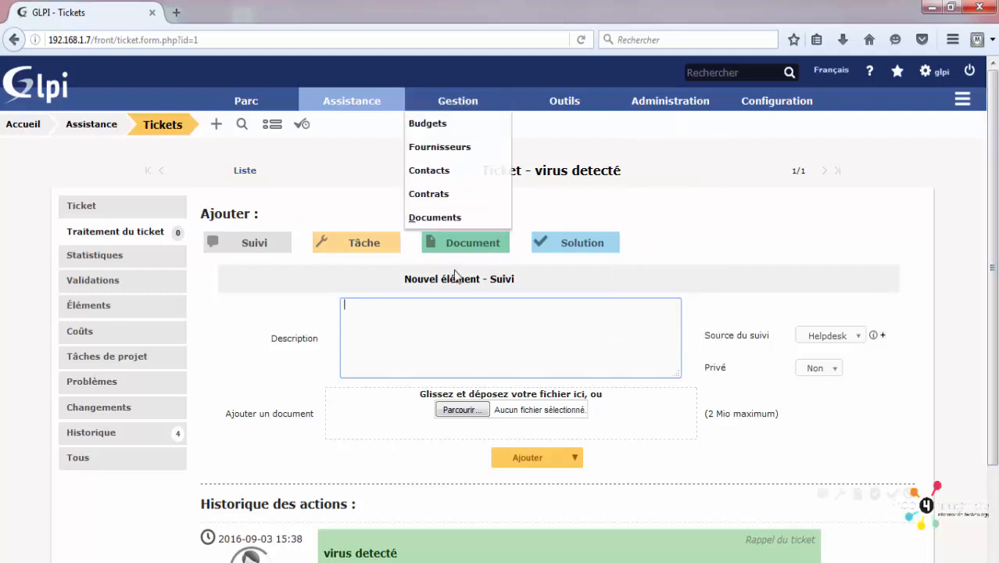
Step: Show the empty 'Ajouter un document' attachment form on the virus detecté ticket
left_click(475, 243)
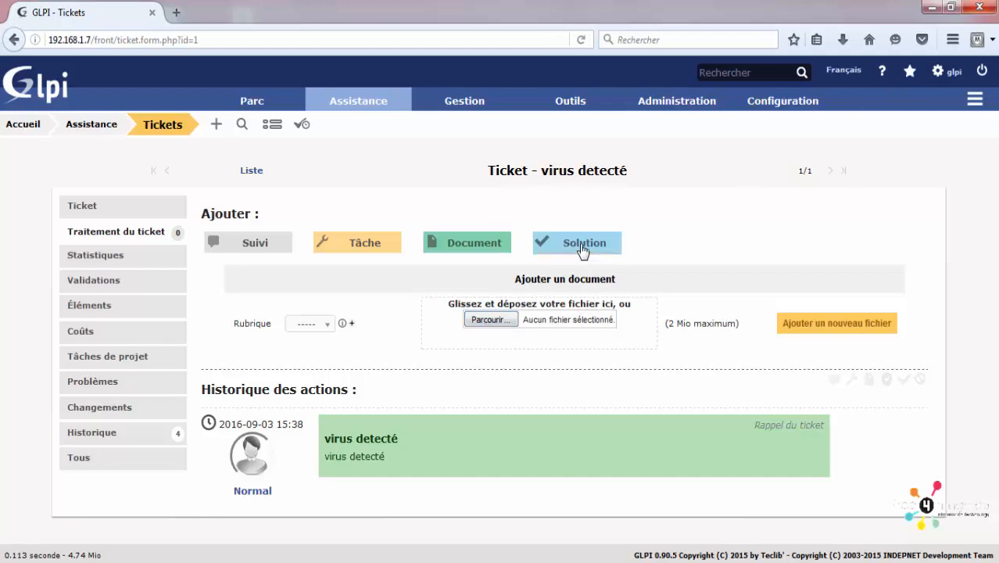
Step: Open the Solution form and save it with no Gabarit, Type de solution or description
left_click(554, 242)
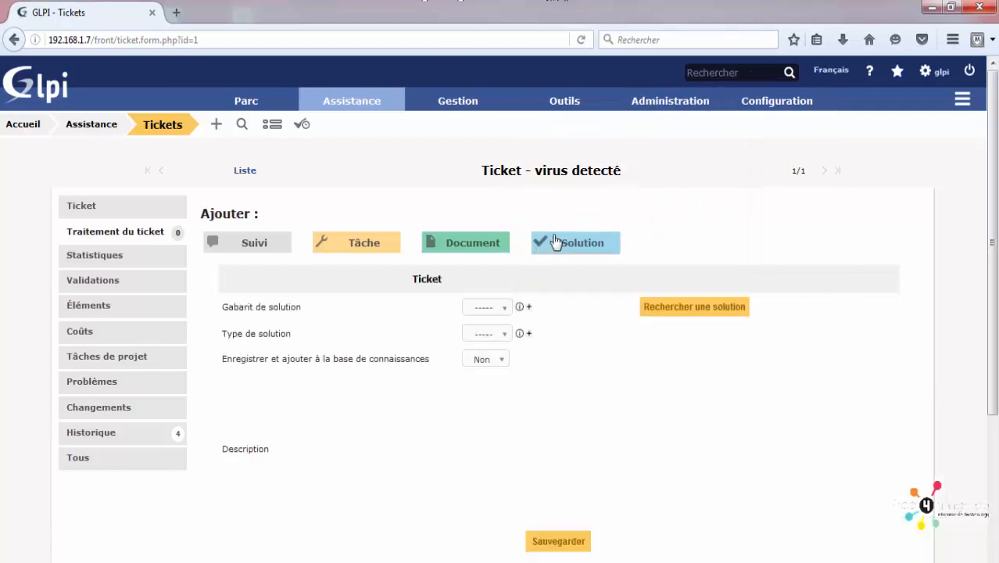
left_click(475, 338)
left_click(476, 334)
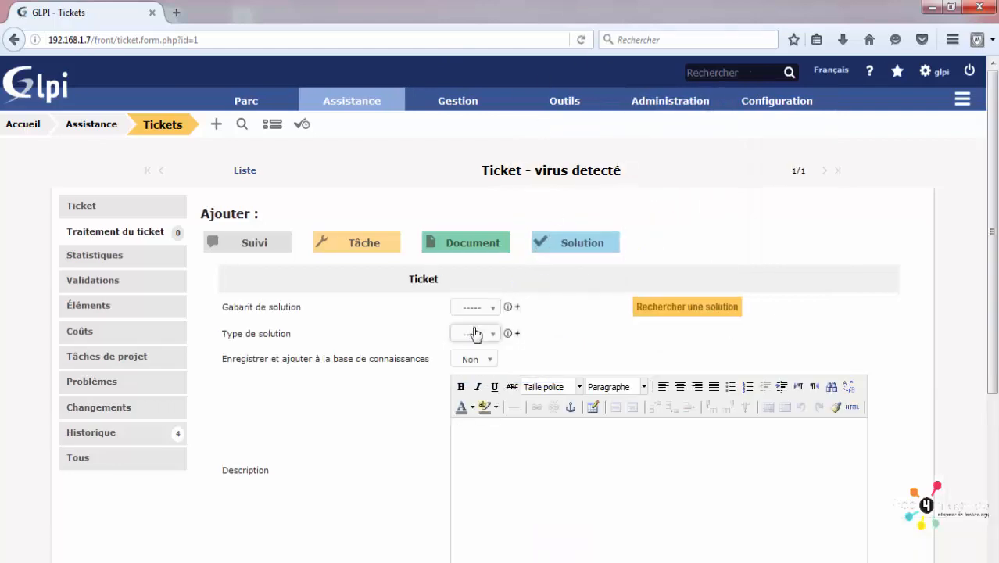
left_click(476, 334)
left_click(475, 312)
left_click(478, 311)
left_click(475, 327)
scroll(466, 344, "down", 2)
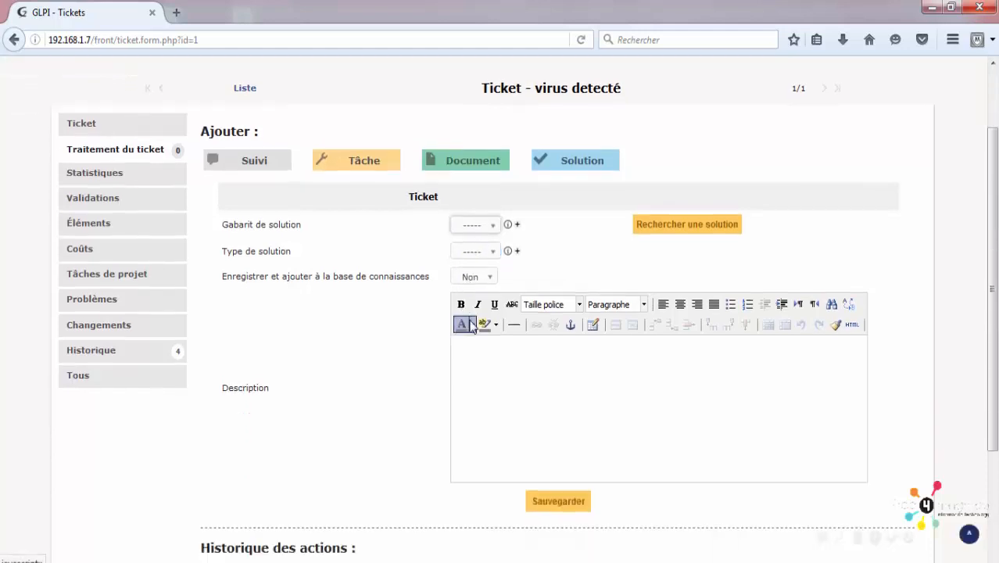
left_click(485, 251)
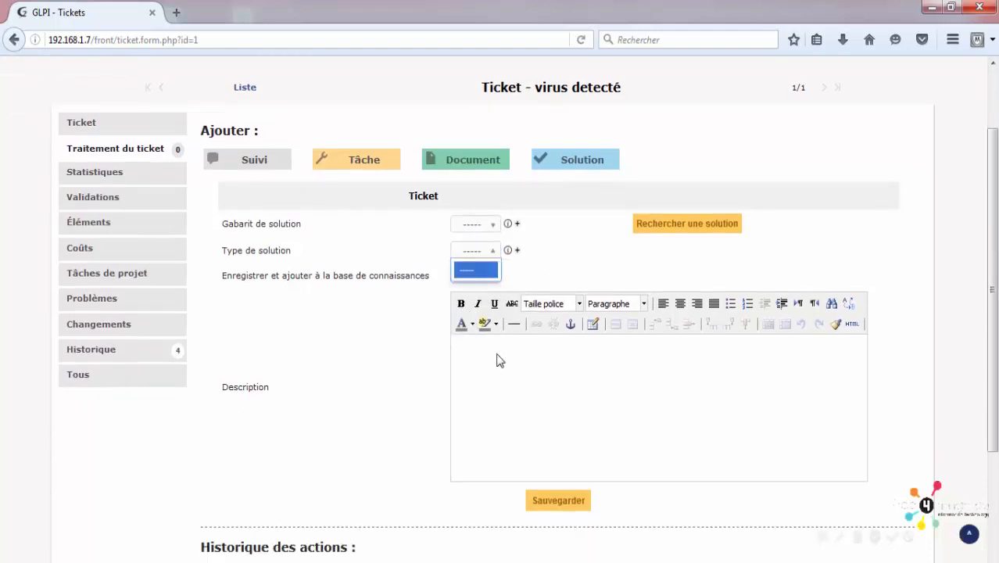
left_click(539, 383)
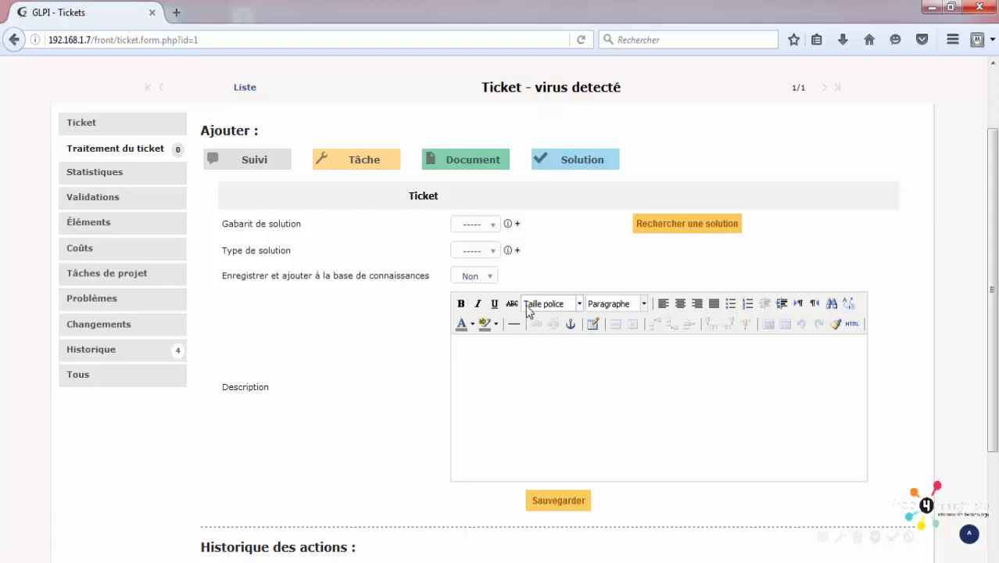
left_click(571, 509)
scroll(558, 461, "down", 3)
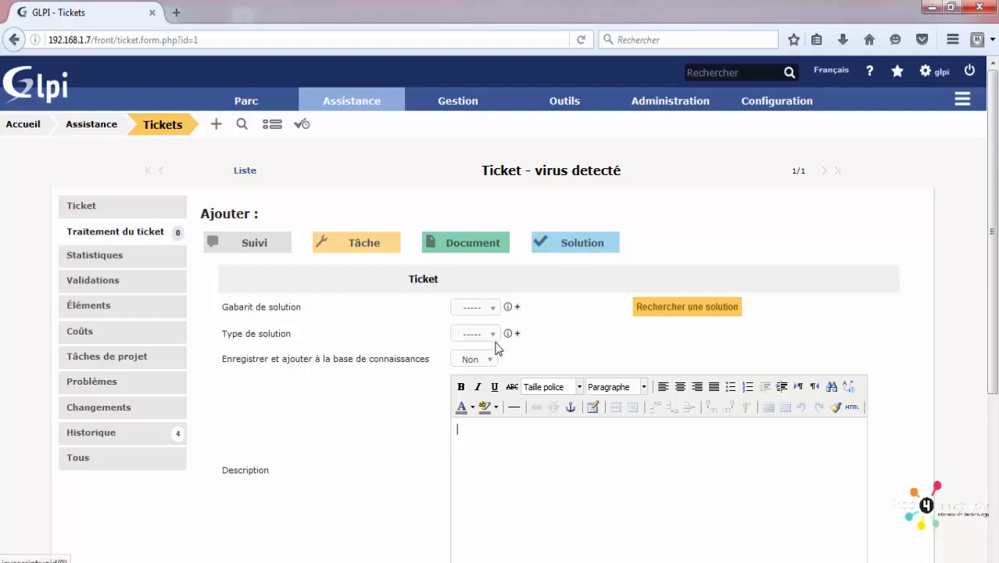
Step: Browse the Problèmes and Changements lists, then open the personal weekly Planning calendar
mouse_move(350, 100)
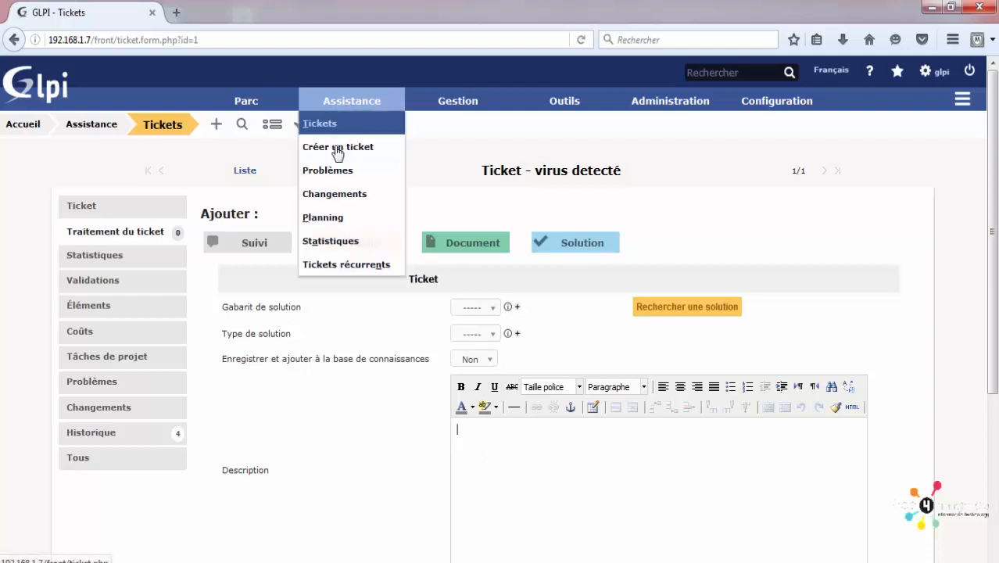
left_click(323, 176)
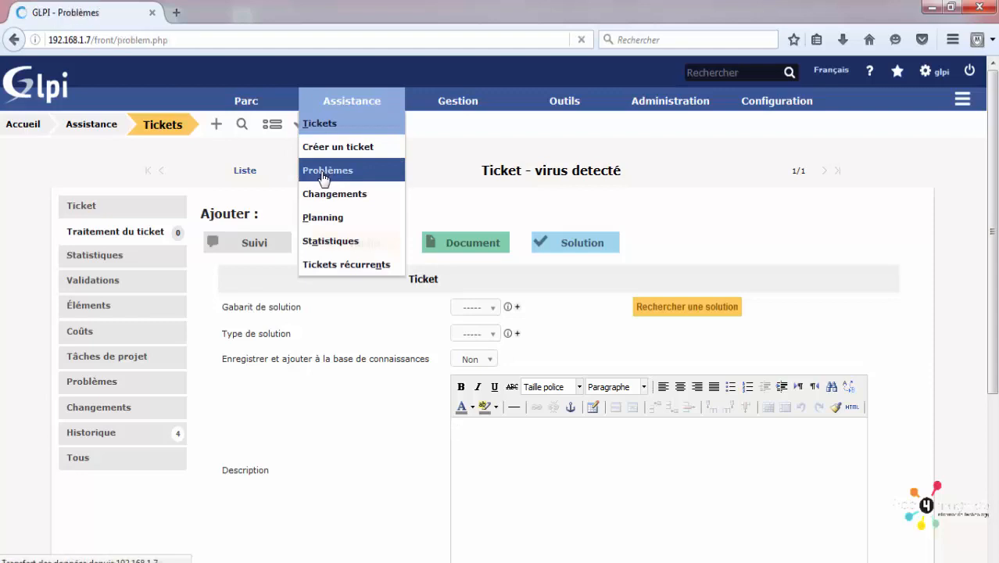
mouse_move(343, 106)
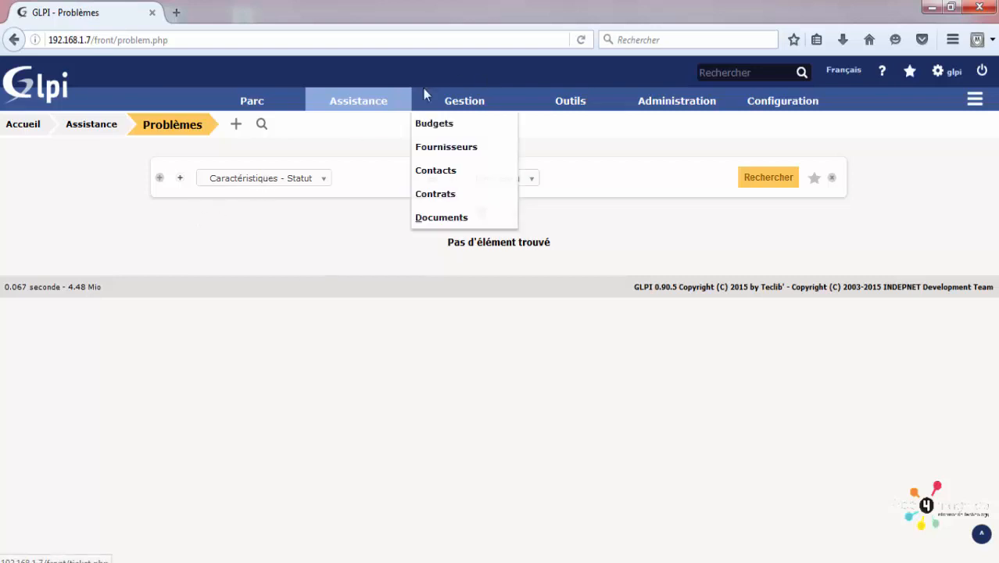
left_click(353, 202)
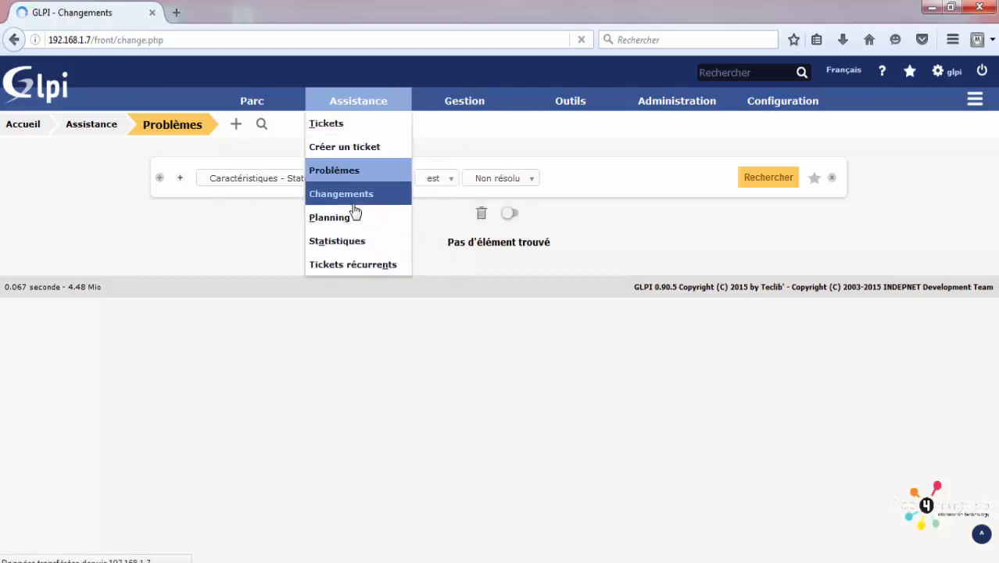
left_click(350, 203)
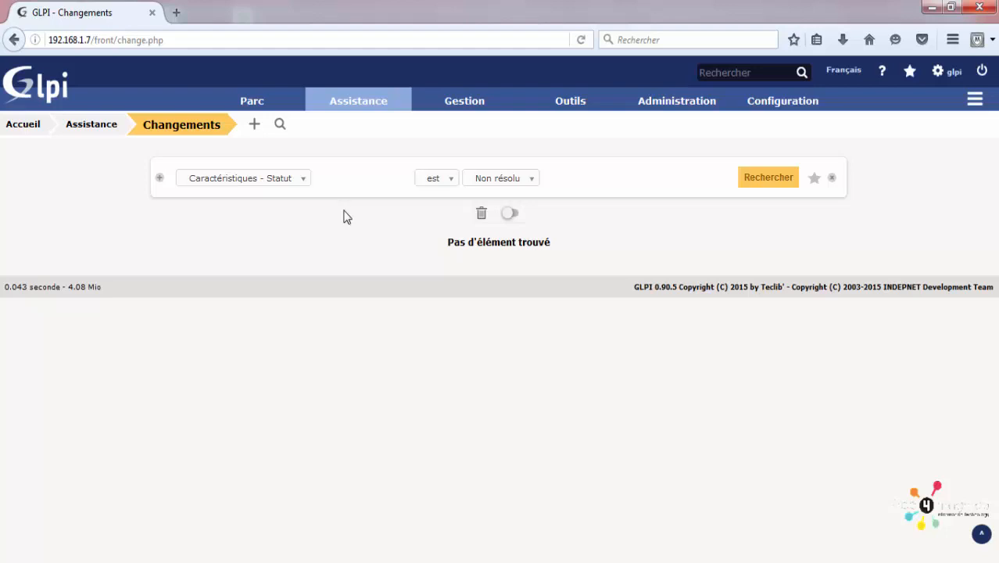
mouse_move(350, 100)
left_click(339, 217)
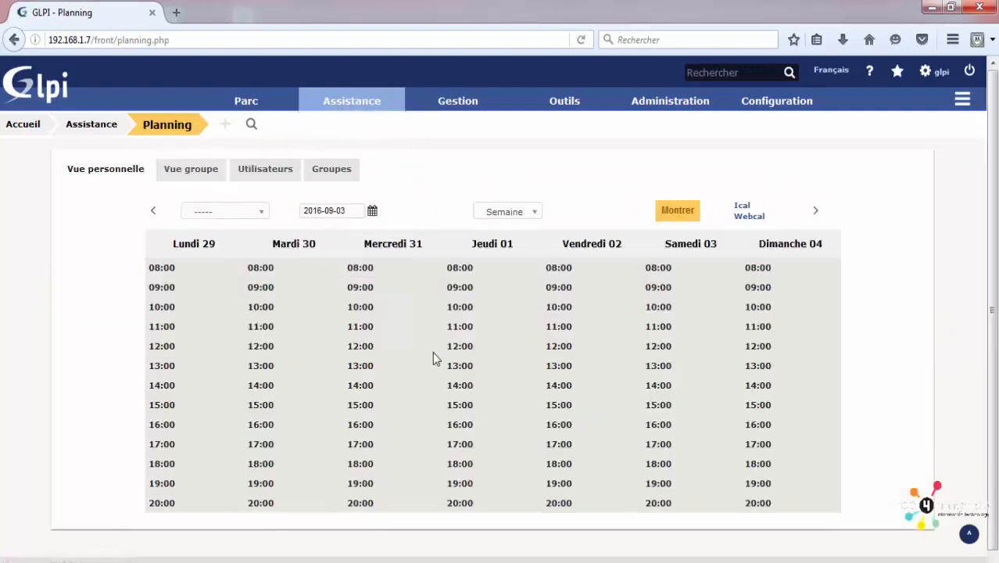
Step: Open the 'virus detecté' ticket and start adding a new task
mouse_move(422, 94)
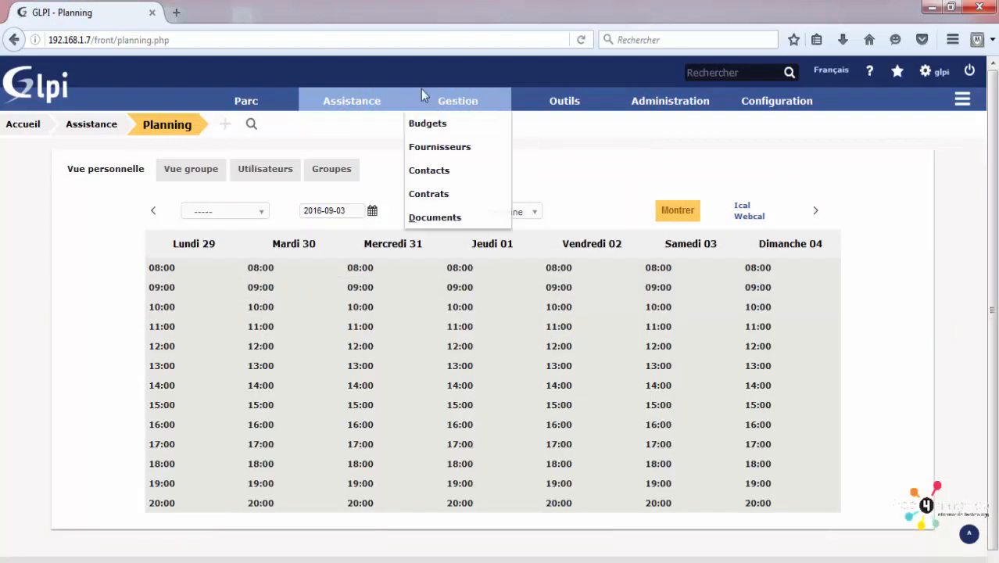
mouse_move(363, 127)
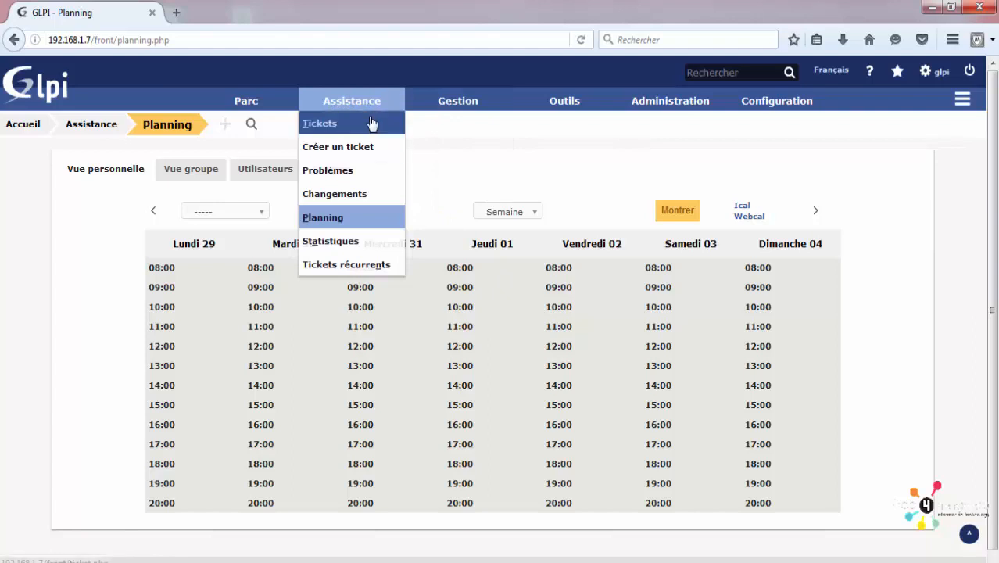
left_click(371, 123)
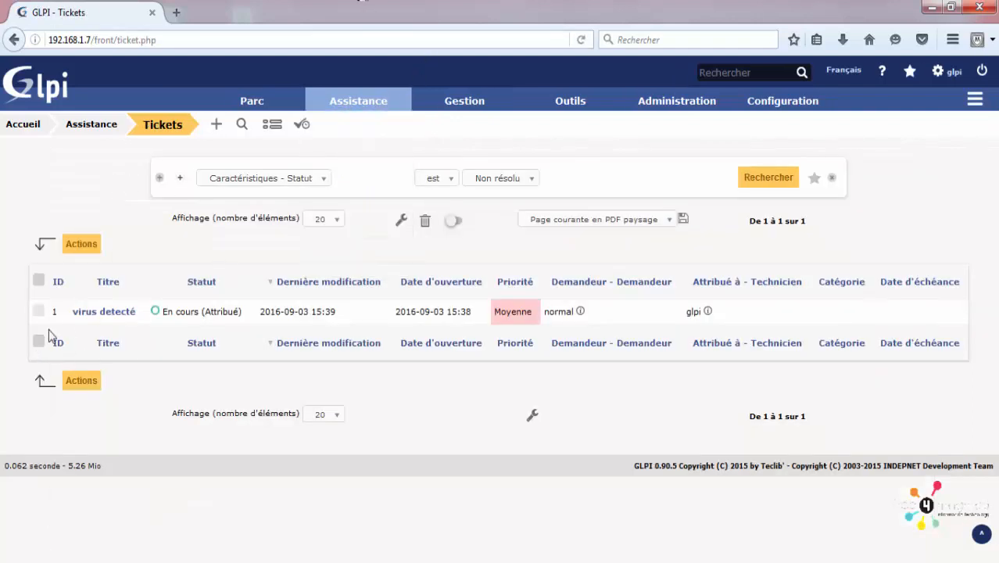
left_click(114, 312)
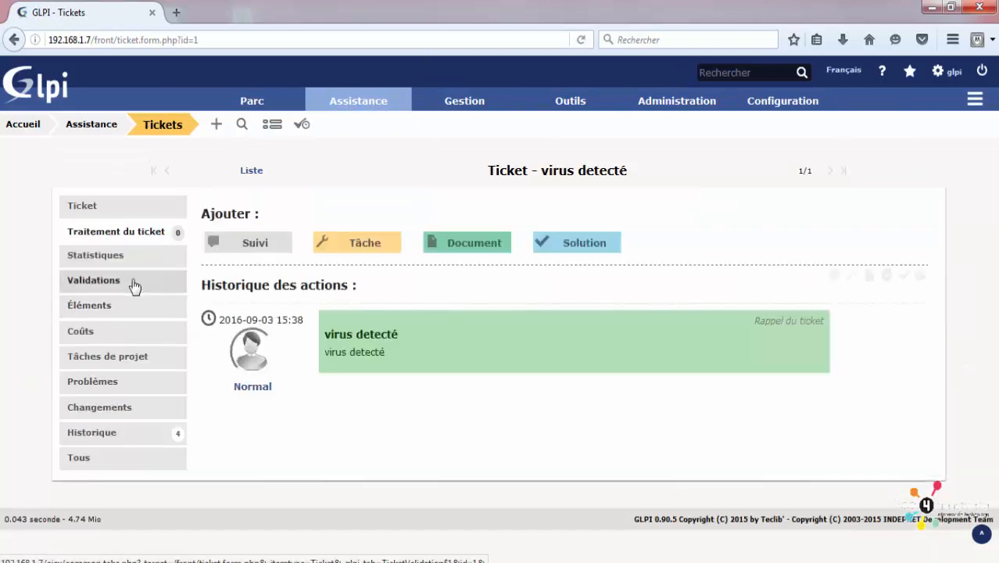
left_click(359, 246)
scroll(778, 241, "down", 1)
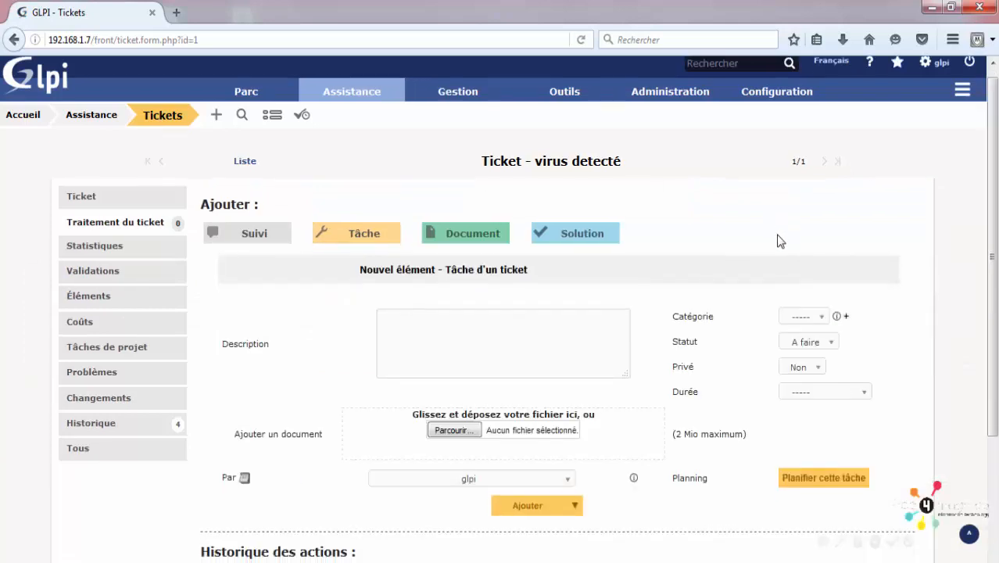
scroll(789, 281, "down", 4)
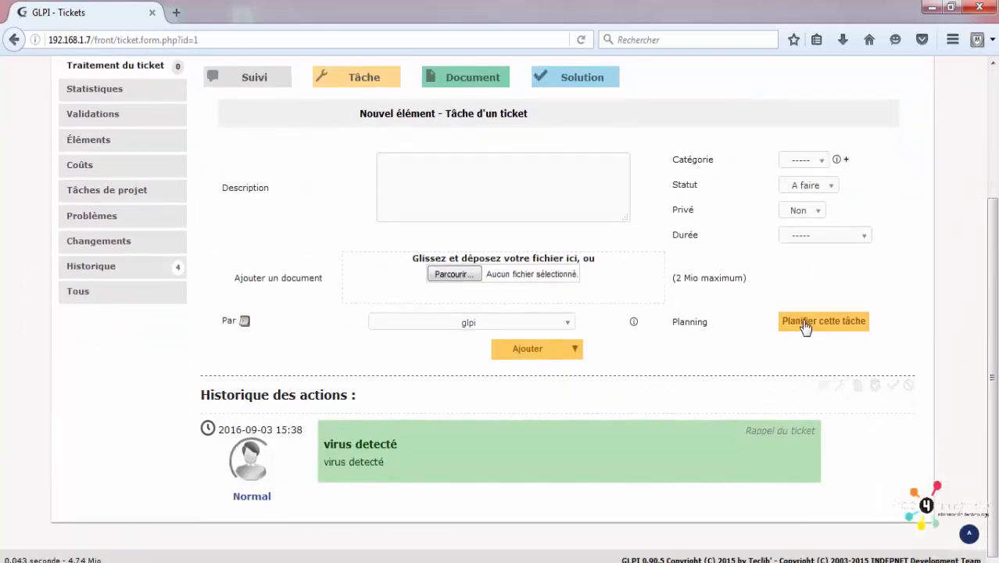
left_click(805, 322)
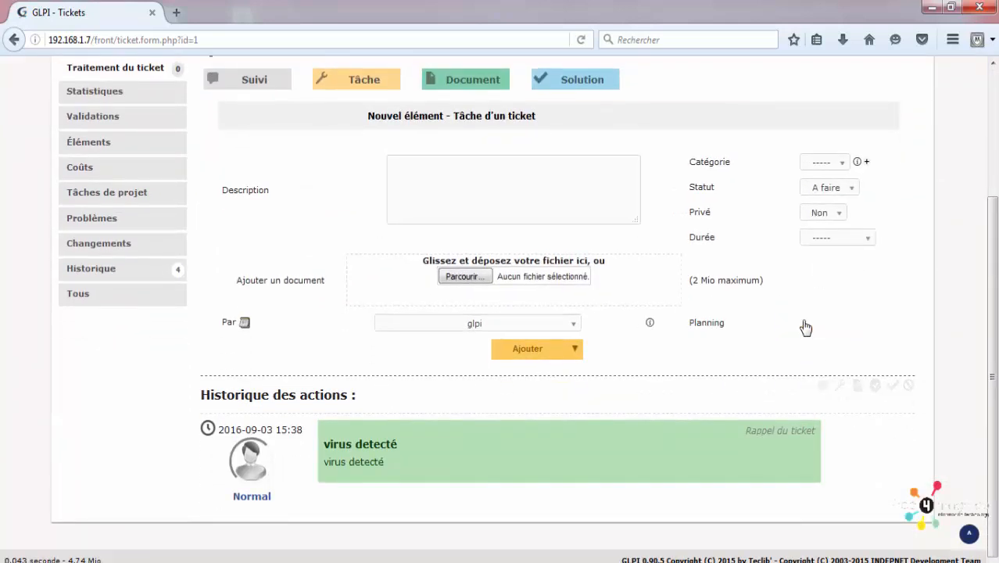
scroll(713, 265, "down", 1)
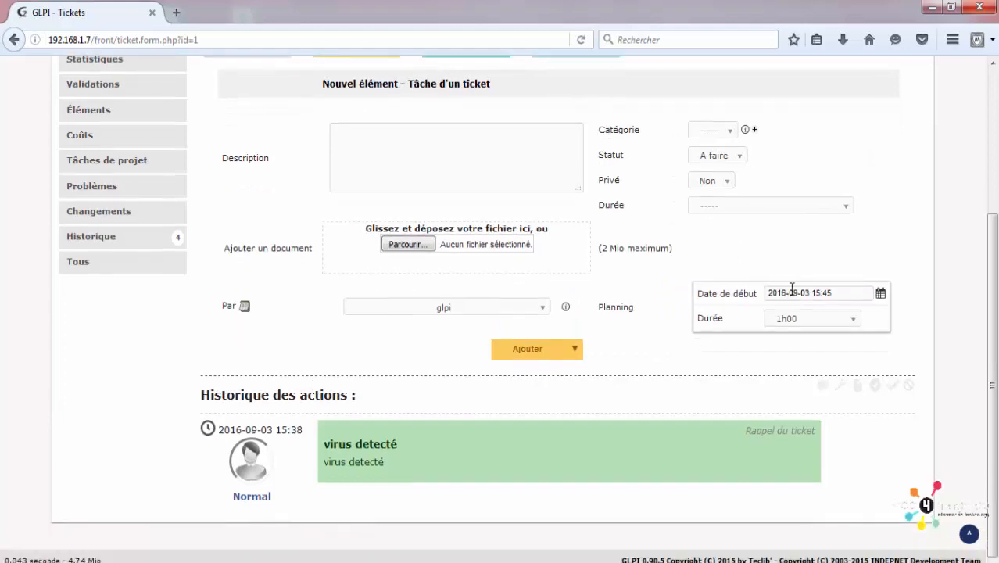
left_click(879, 295)
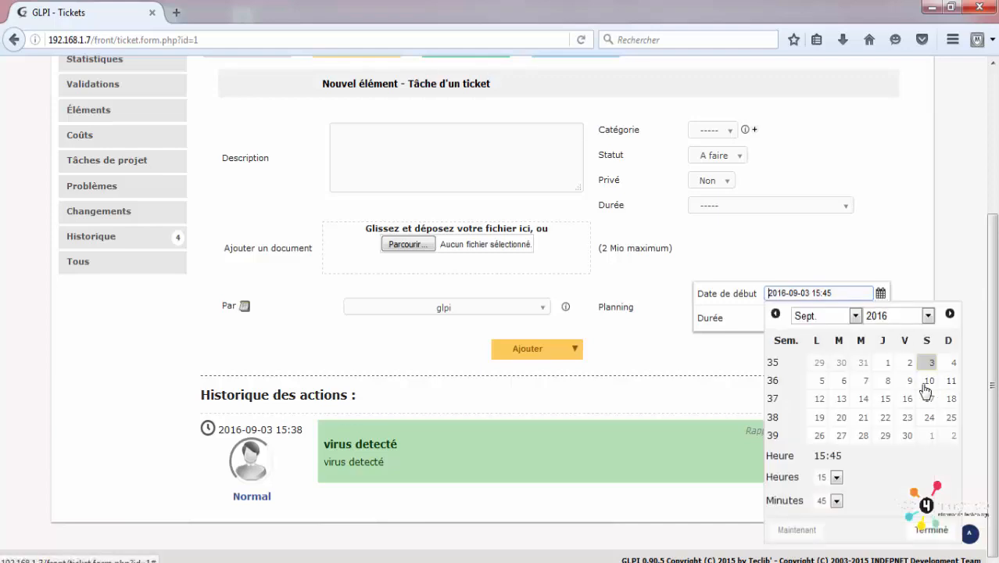
left_click(818, 400)
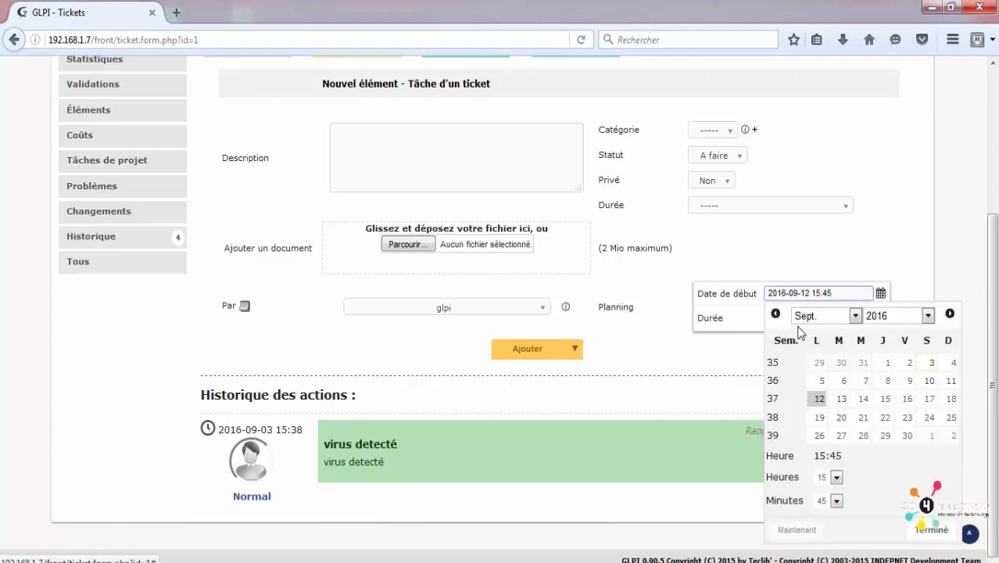
left_click(686, 340)
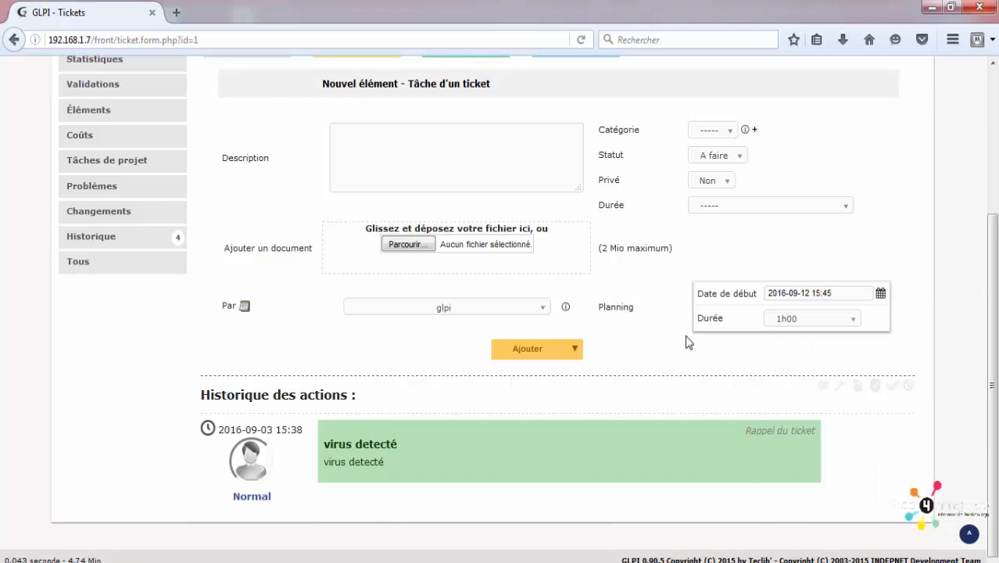
left_click(790, 325)
left_click(876, 275)
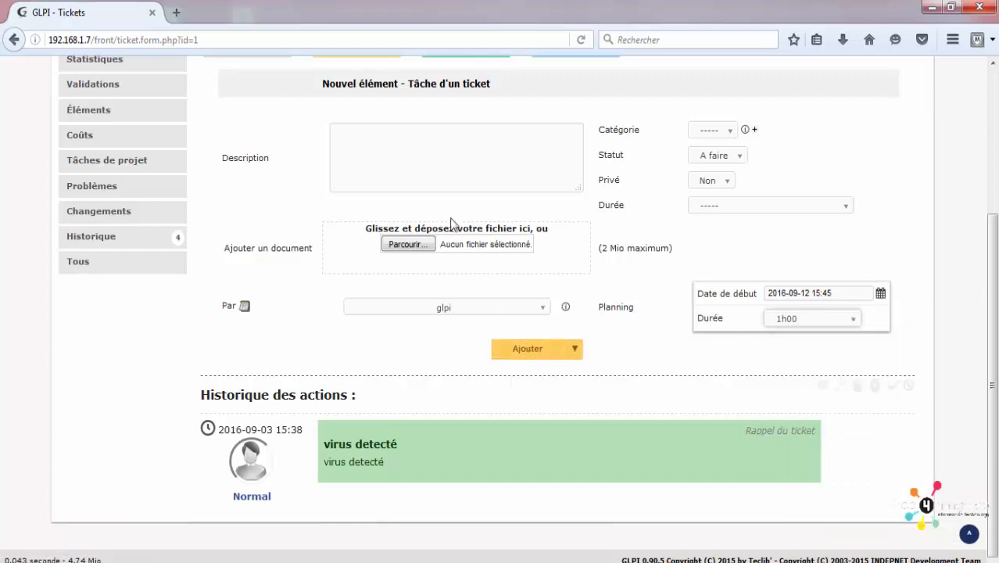
left_click(454, 148)
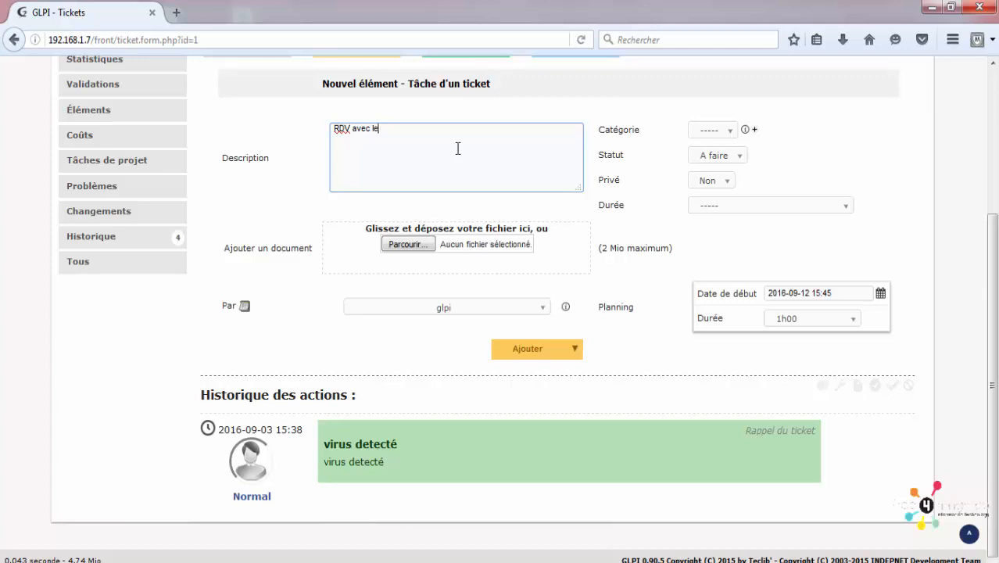
scroll(458, 148, "up", 2)
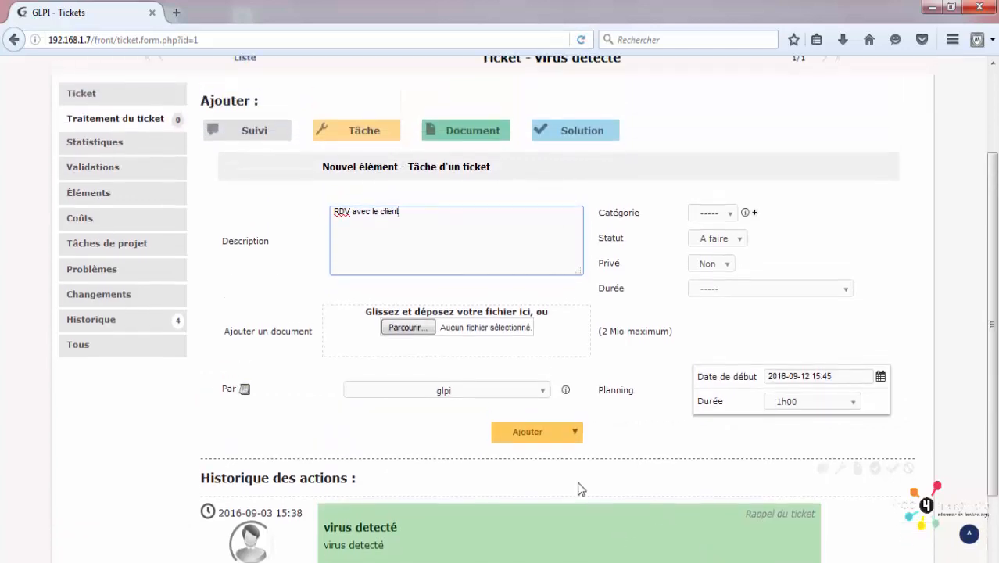
left_click(544, 437)
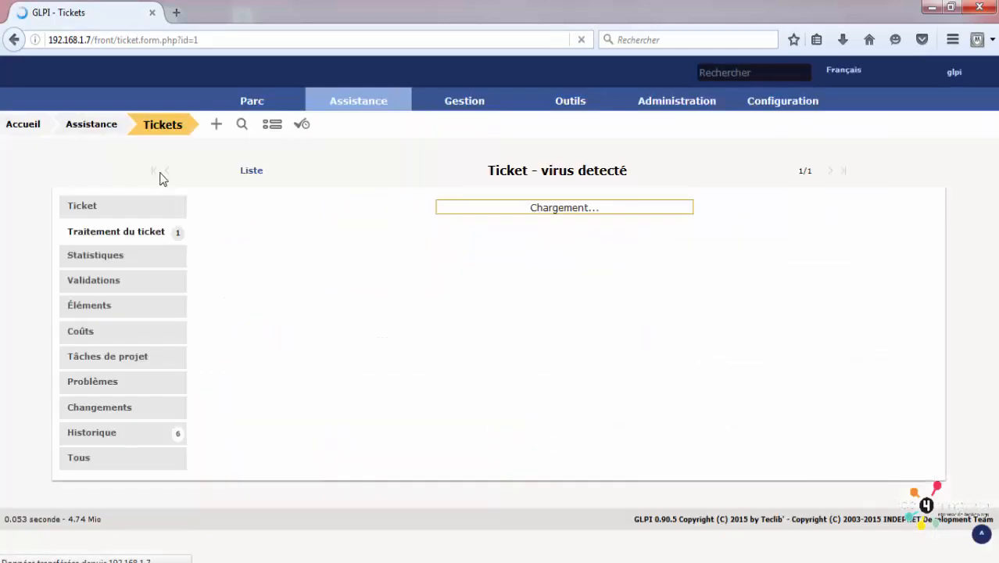
Step: Open the Planning and advance two weeks to the week of 12 September
mouse_move(351, 103)
left_click(369, 218)
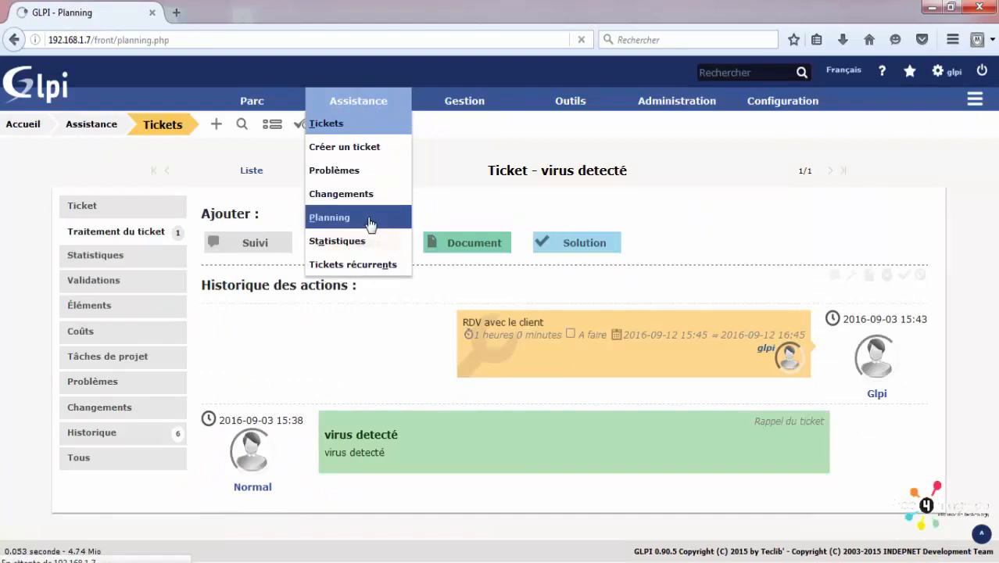
scroll(371, 224, "down", 1)
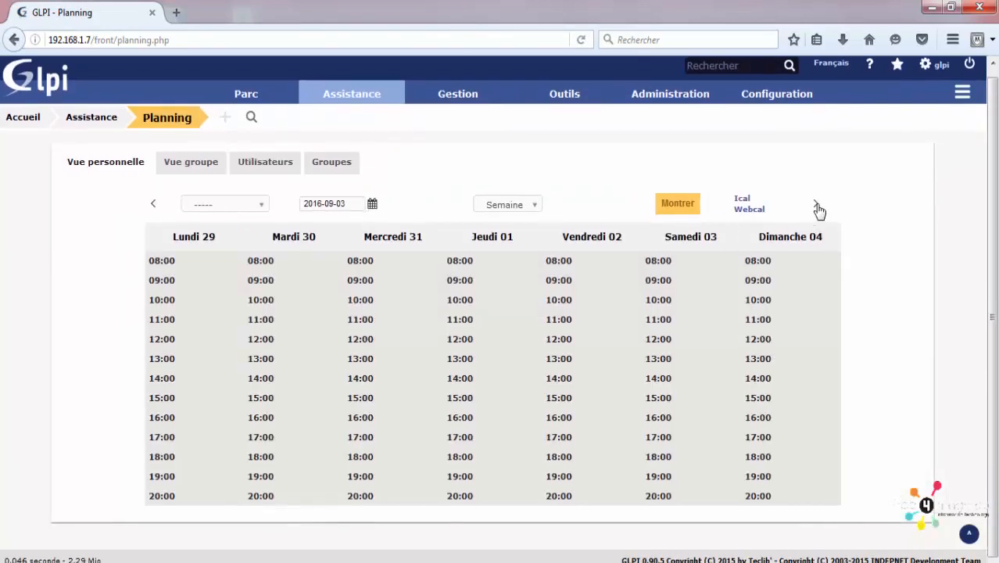
left_click(816, 207)
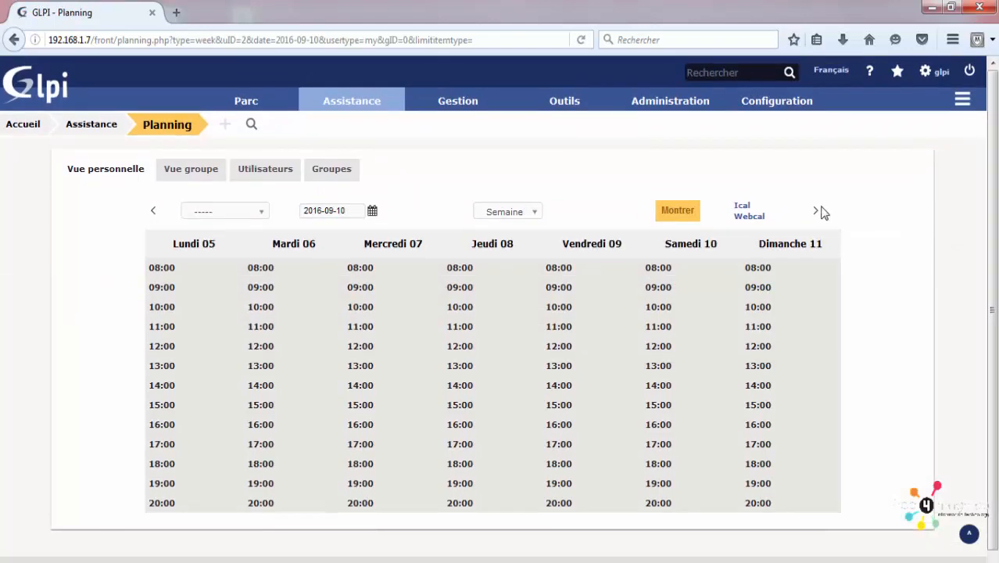
left_click(817, 212)
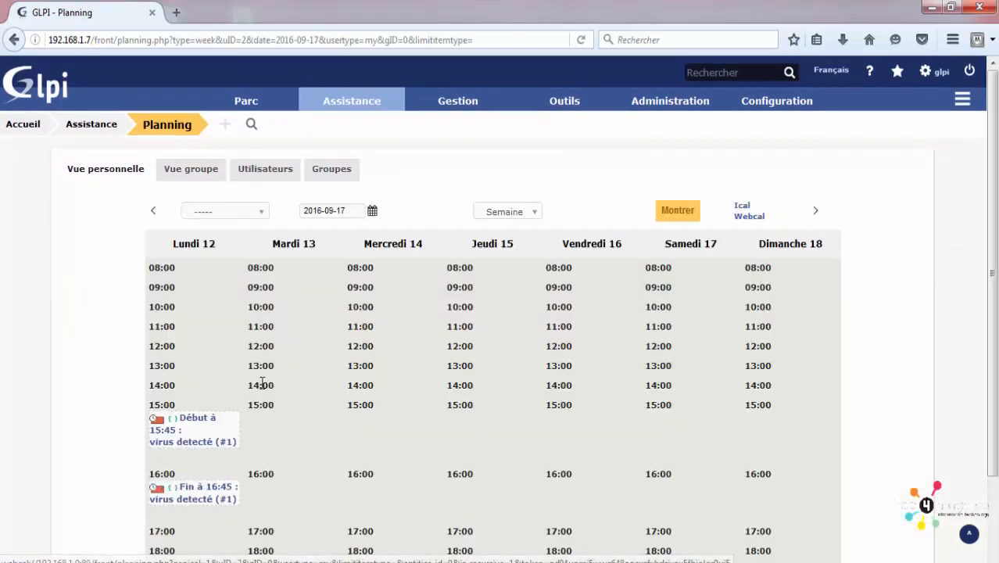
scroll(262, 383, "down", 2)
Step: Open the virus detecté ticket from its Monday 15:45 event, then return to the planning
mouse_move(204, 366)
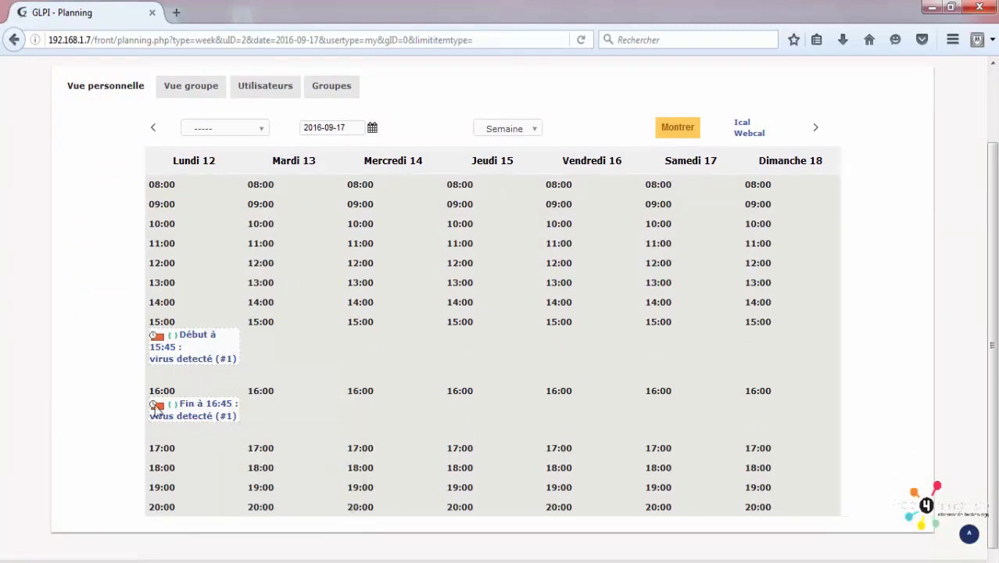
mouse_move(173, 361)
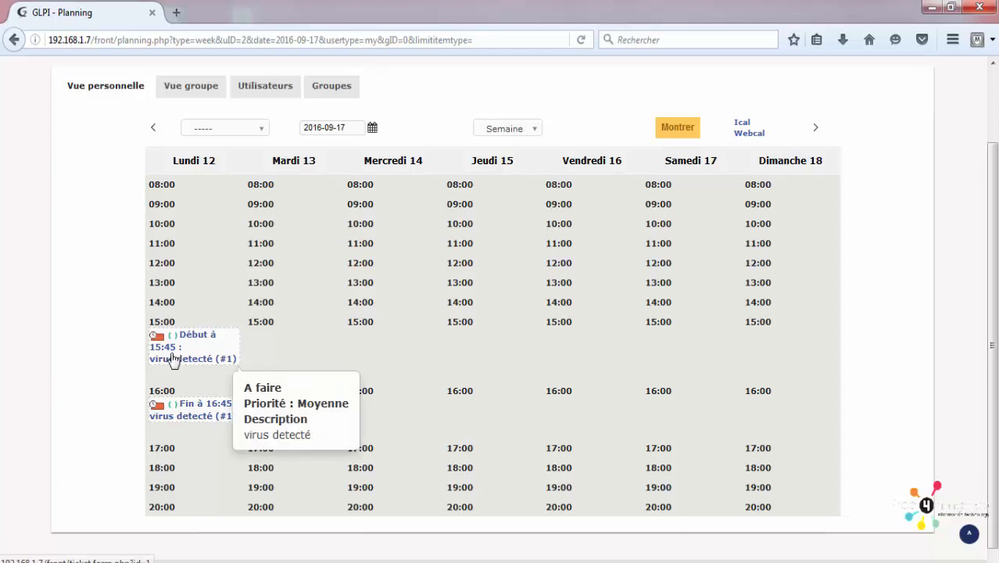
left_click(174, 361)
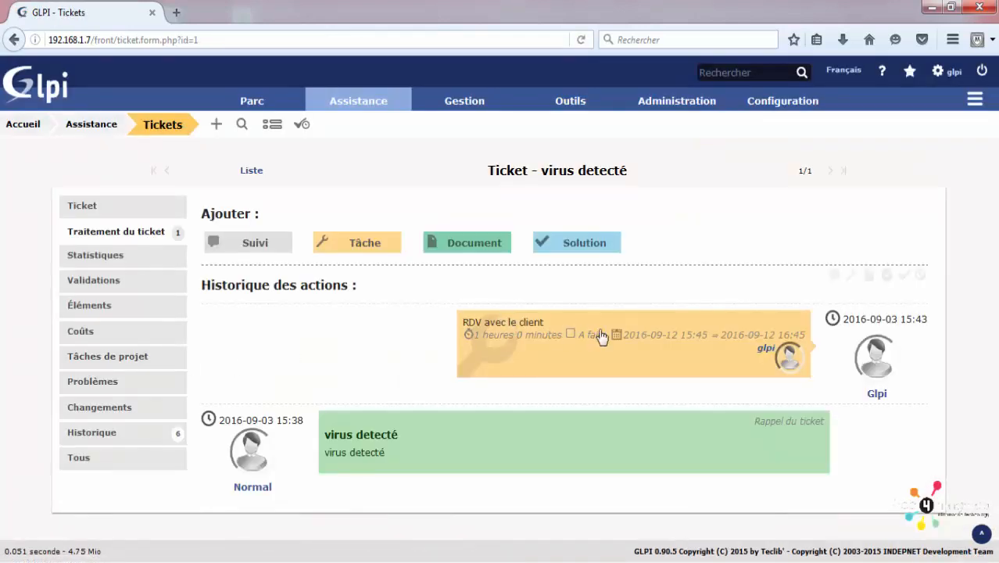
left_click(11, 44)
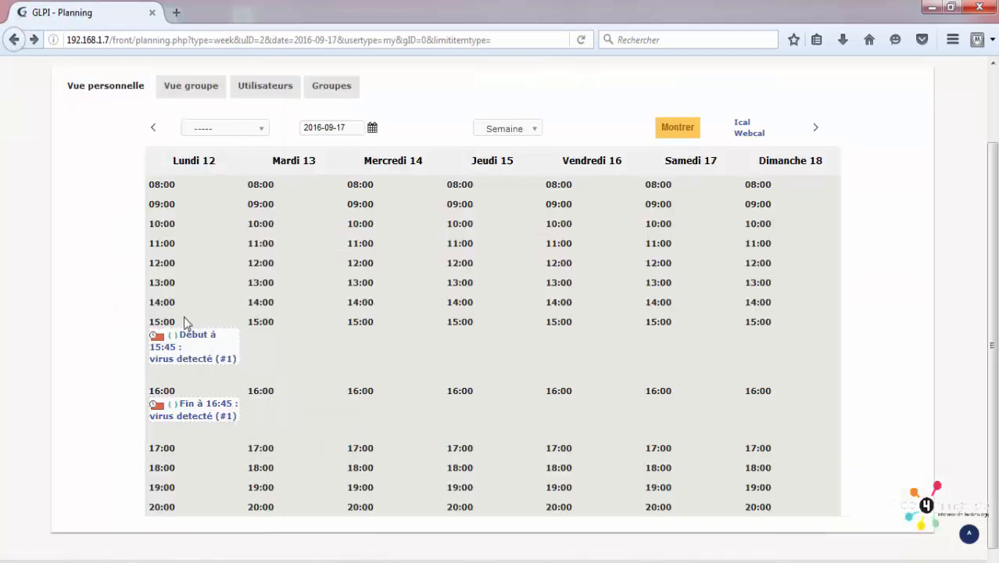
scroll(156, 151, "up", 2)
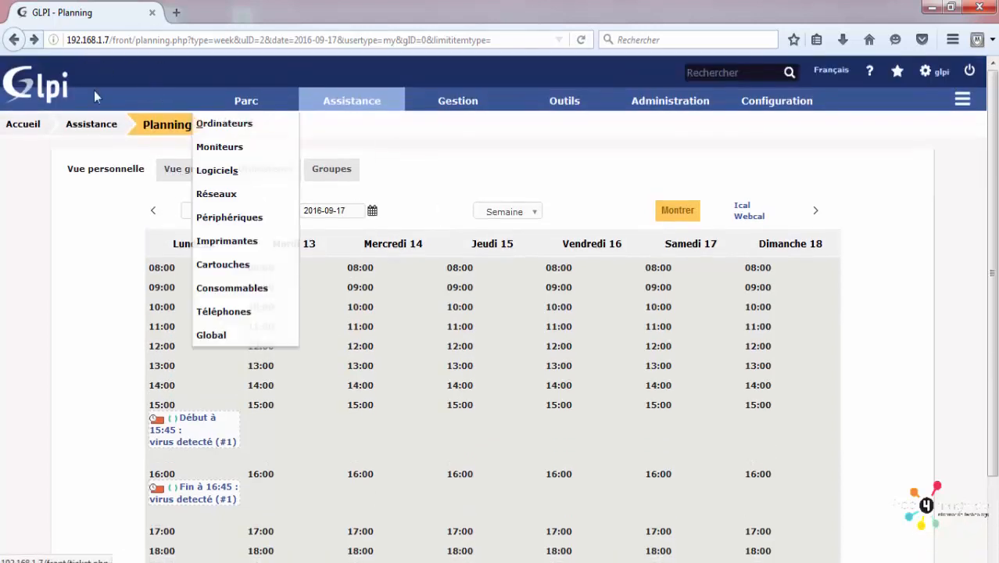
Step: On the home dashboard, view the group tab and then the Vue globale tab
left_click(46, 92)
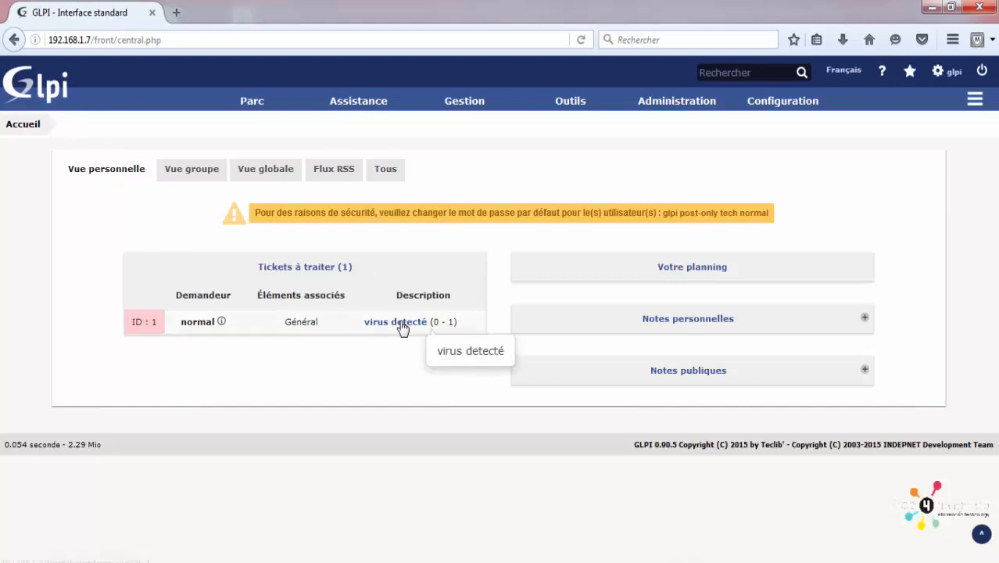
left_click(195, 171)
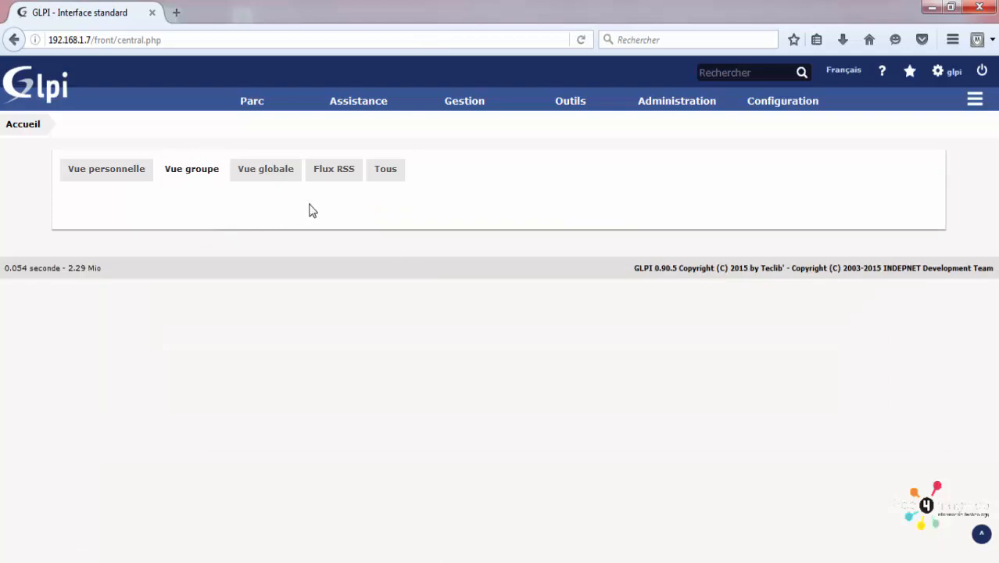
left_click(279, 172)
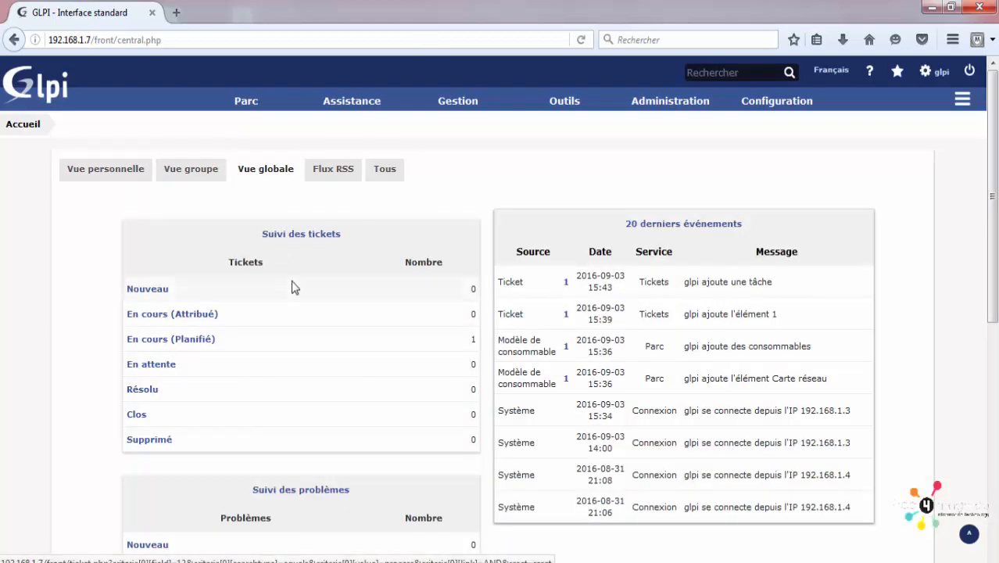
scroll(296, 283, "down", 6)
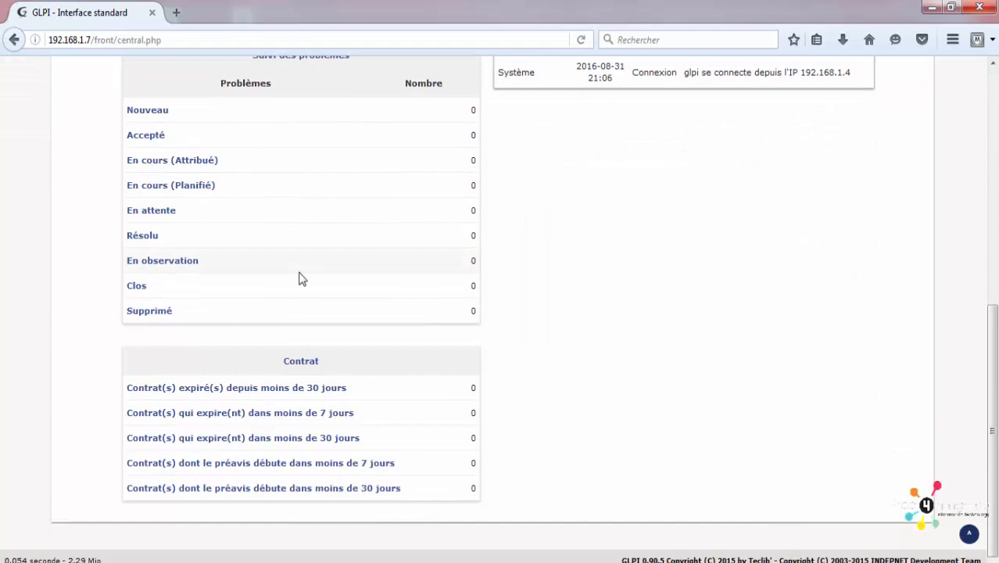
scroll(301, 275, "up", 7)
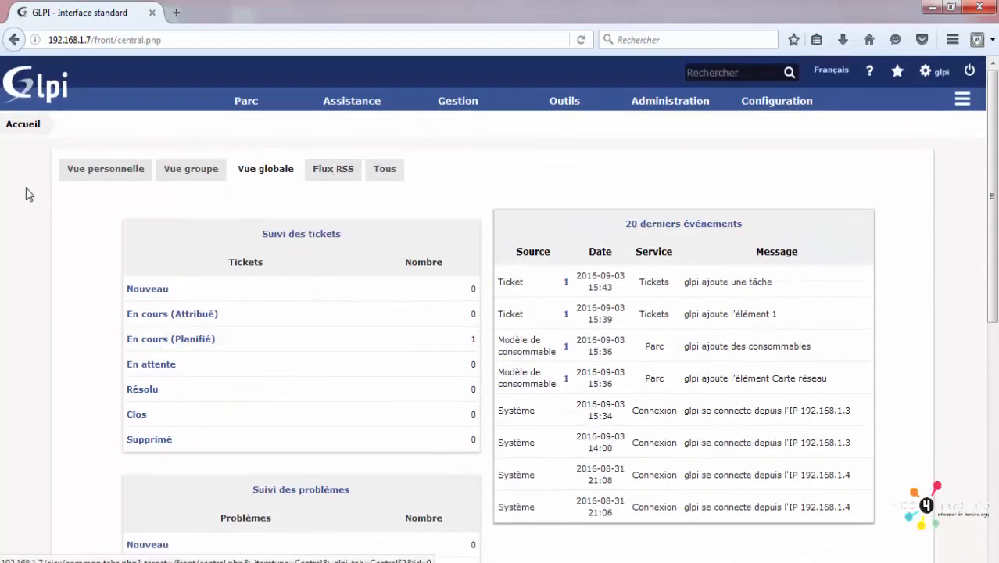
Step: Show the Flux RSS tab, then the Tous view combining all dashboard sections
left_click(338, 177)
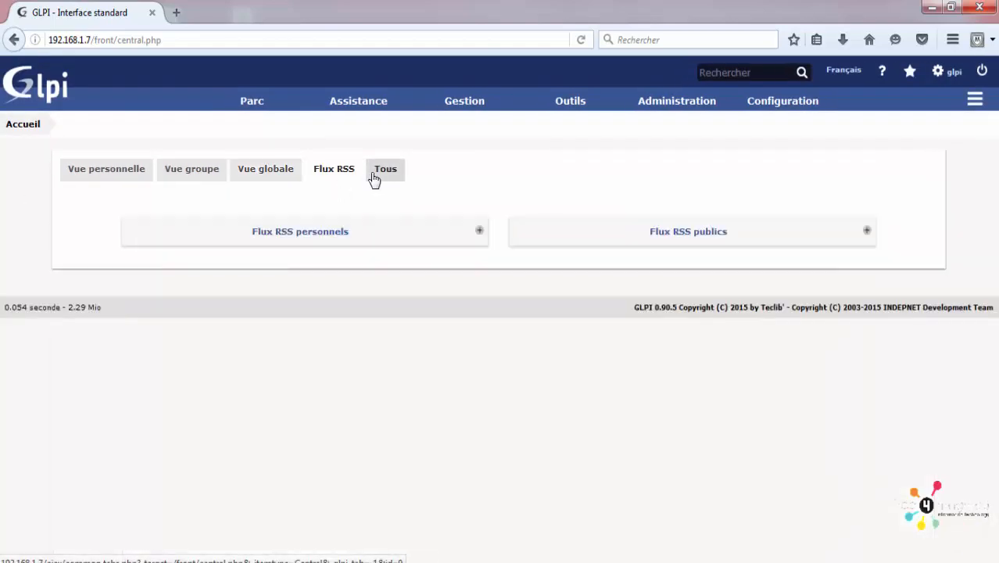
left_click(375, 176)
scroll(301, 289, "down", 12)
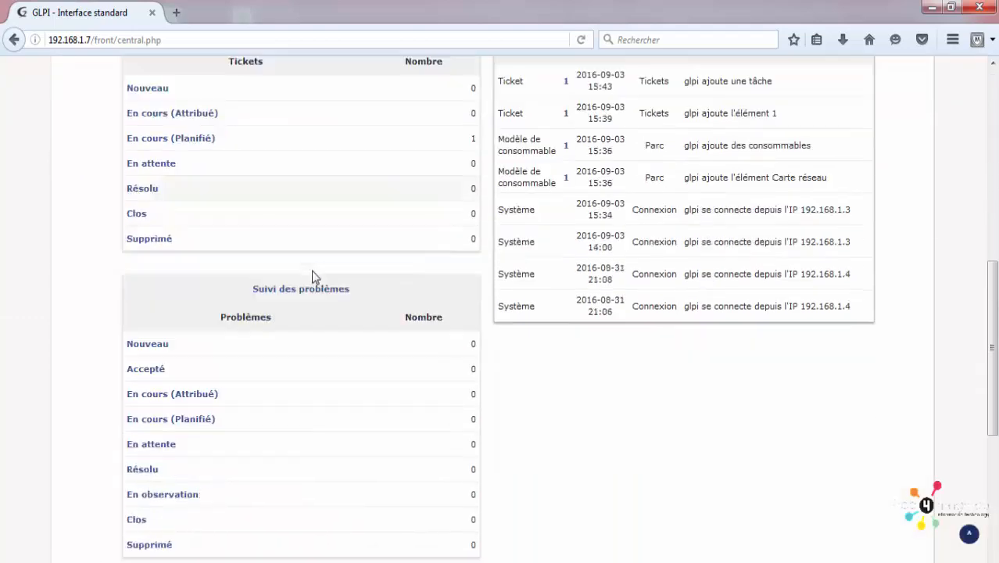
scroll(325, 269, "up", 12)
scroll(350, 267, "down", 12)
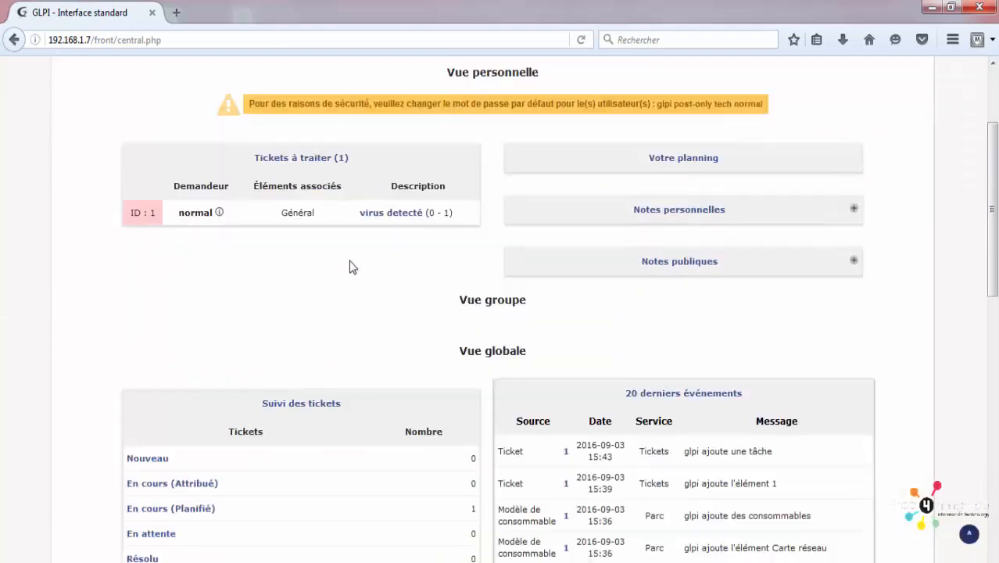
scroll(350, 267, "up", 12)
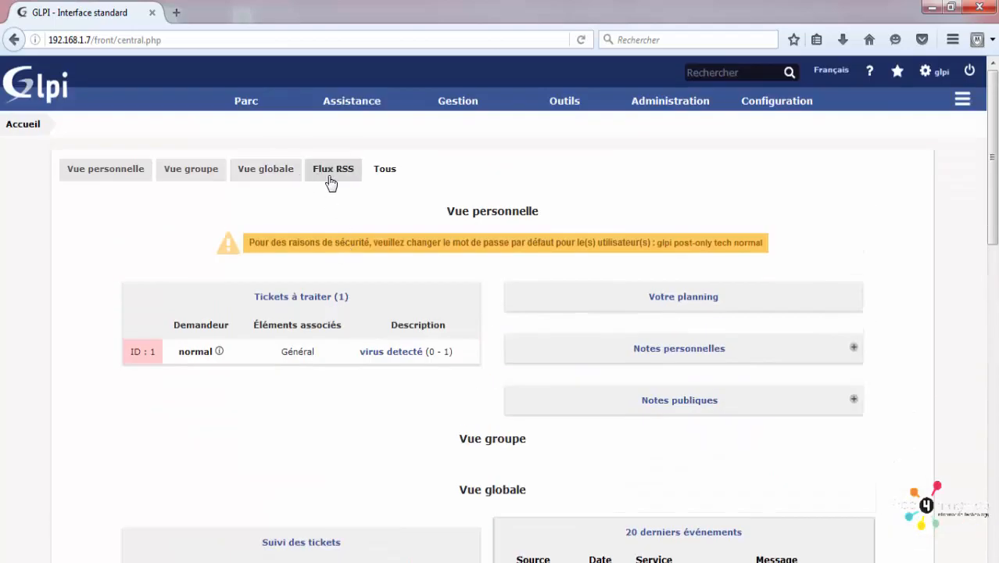
scroll(401, 224, "down", 12)
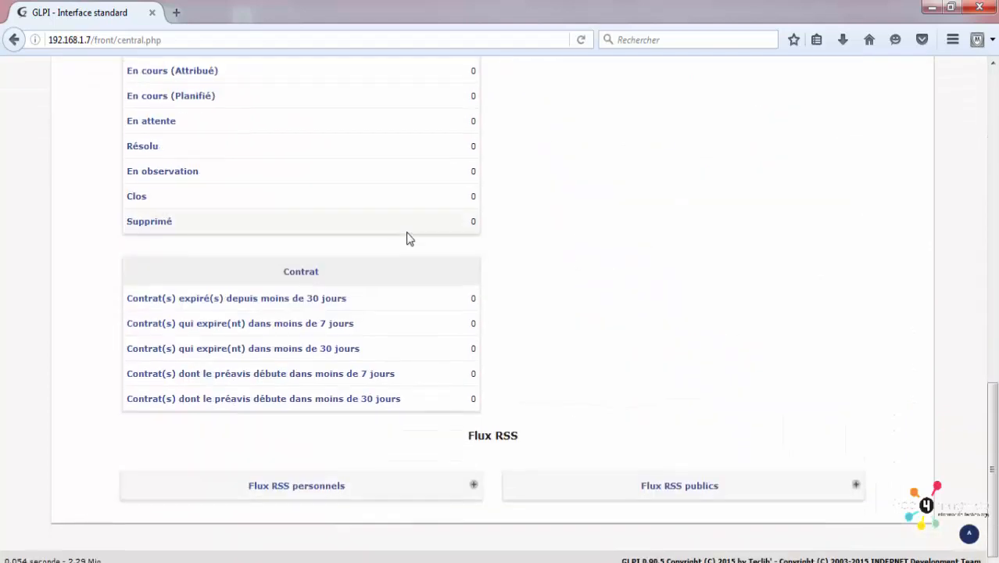
scroll(408, 239, "up", 12)
Step: Open Statistiques and display the global ticket statistics charts, scrolling through them
mouse_move(360, 101)
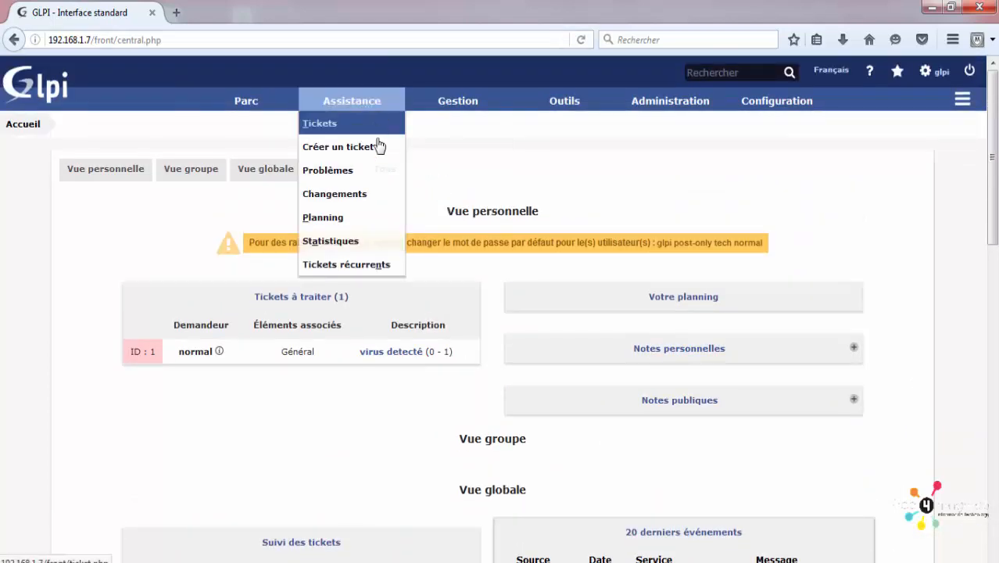
left_click(375, 245)
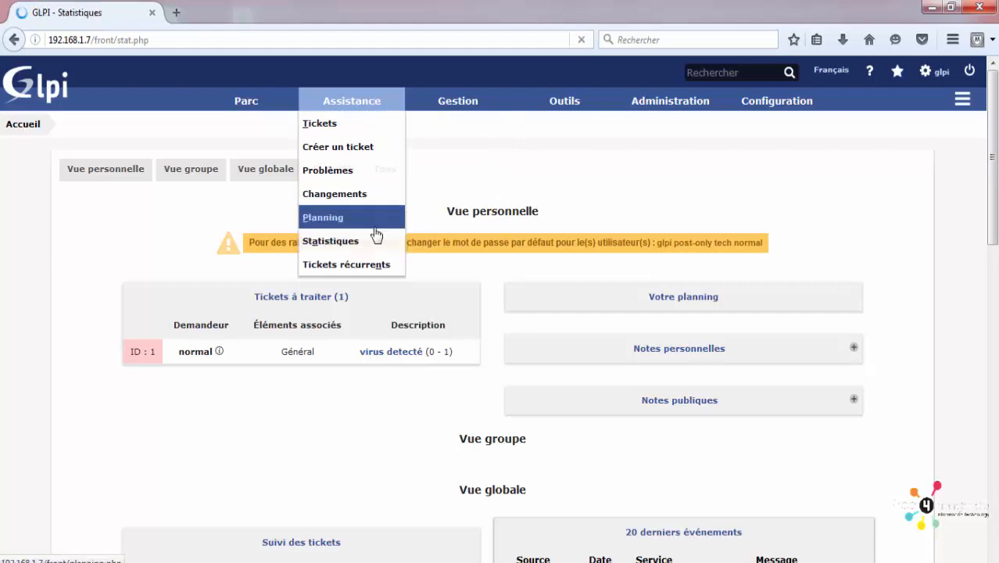
left_click(492, 192)
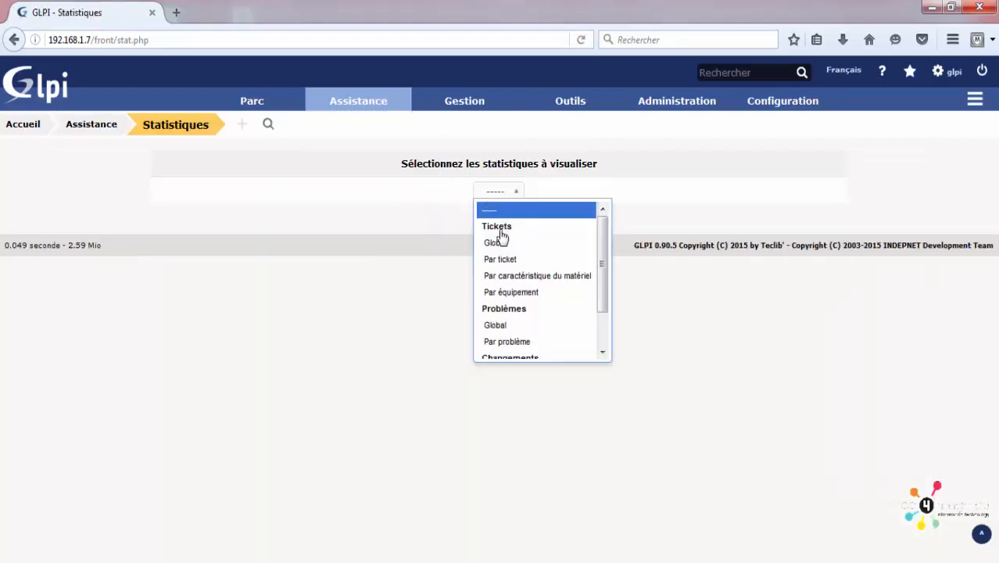
left_click(502, 243)
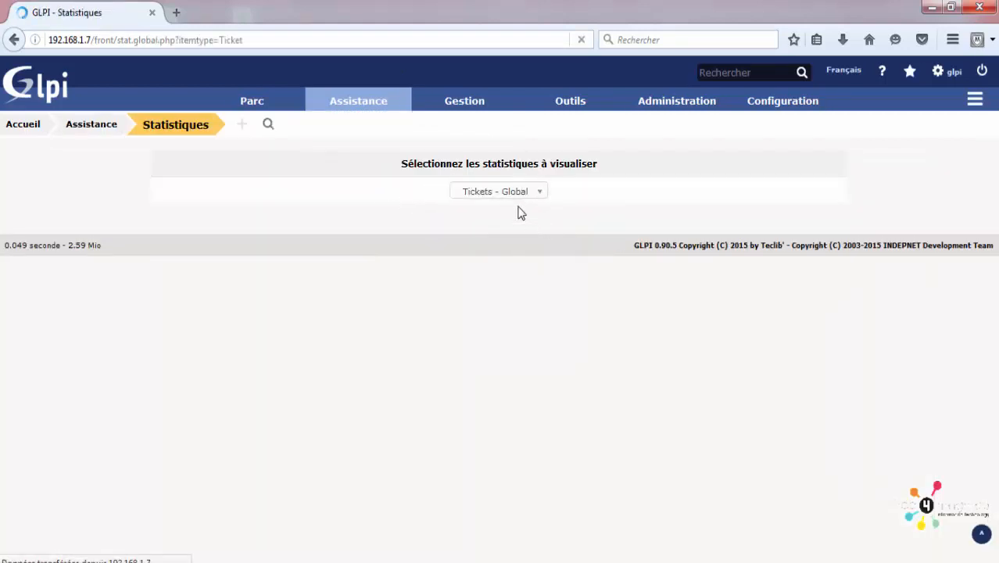
scroll(498, 203, "down", 4)
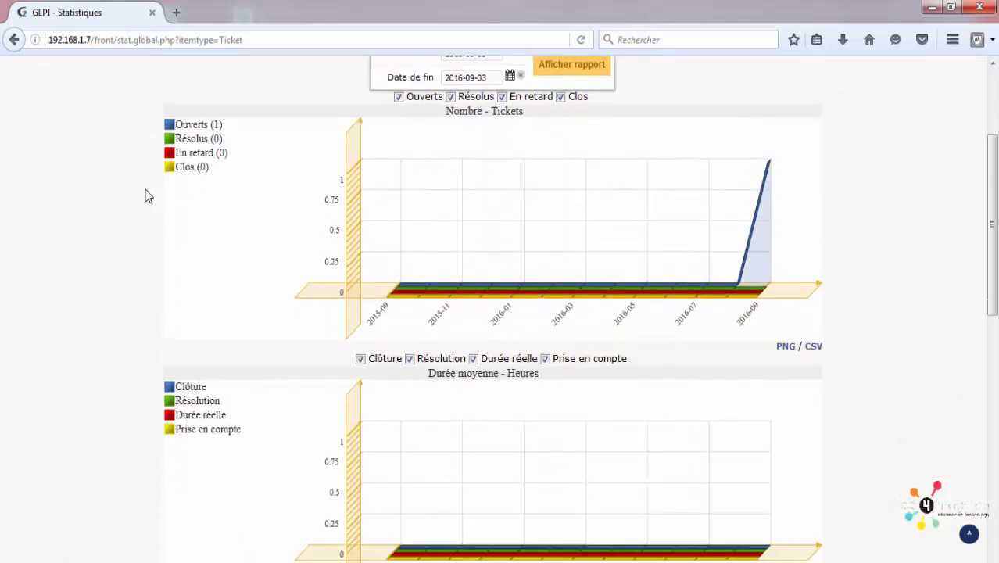
left_click_drag(185, 123, 244, 142)
scroll(815, 426, "down", 2)
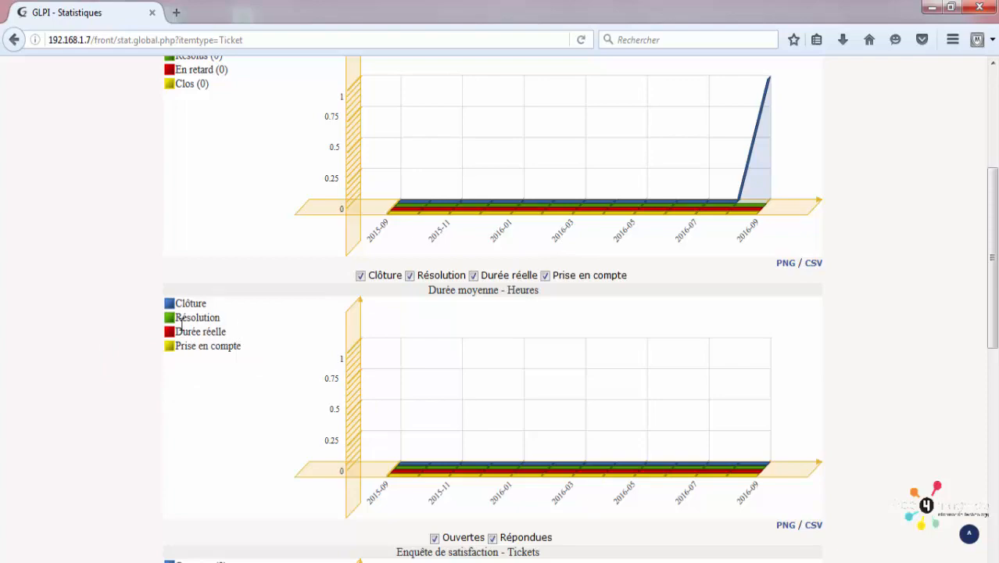
scroll(205, 360, "down", 13)
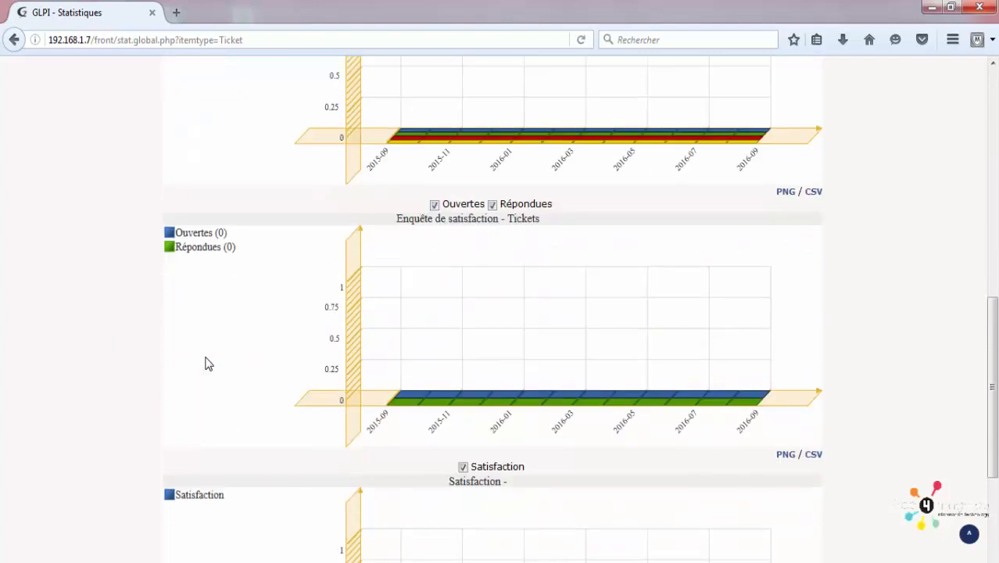
left_click_drag(992, 411, 994, 104)
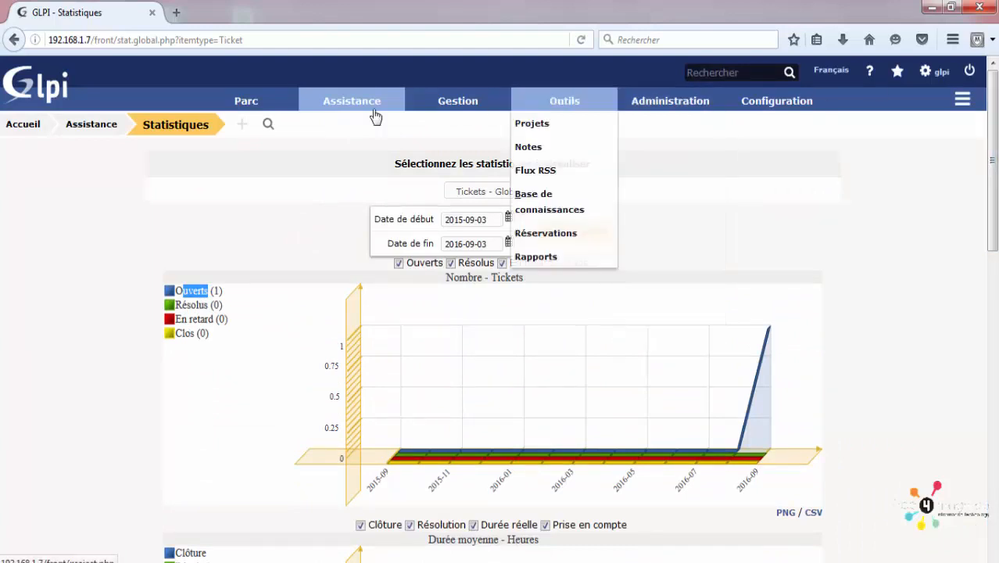
mouse_move(352, 102)
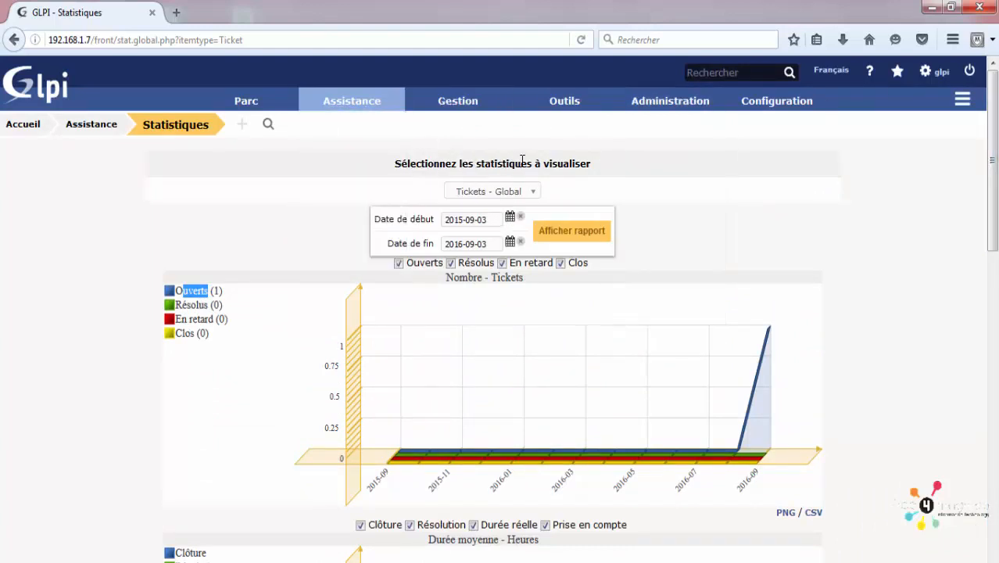
scroll(613, 279, "down", 4)
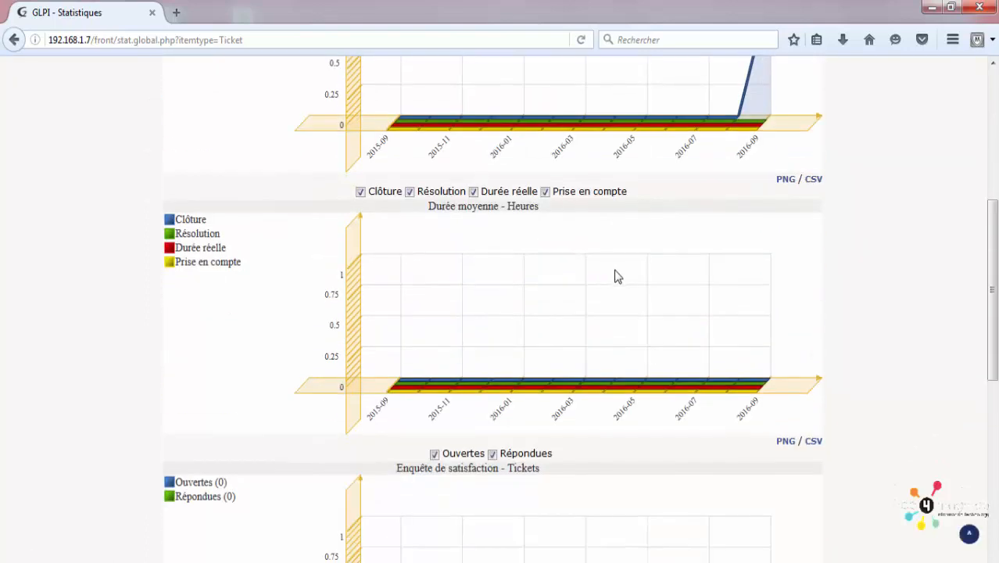
scroll(615, 274, "up", 3)
scroll(618, 275, "up", 1)
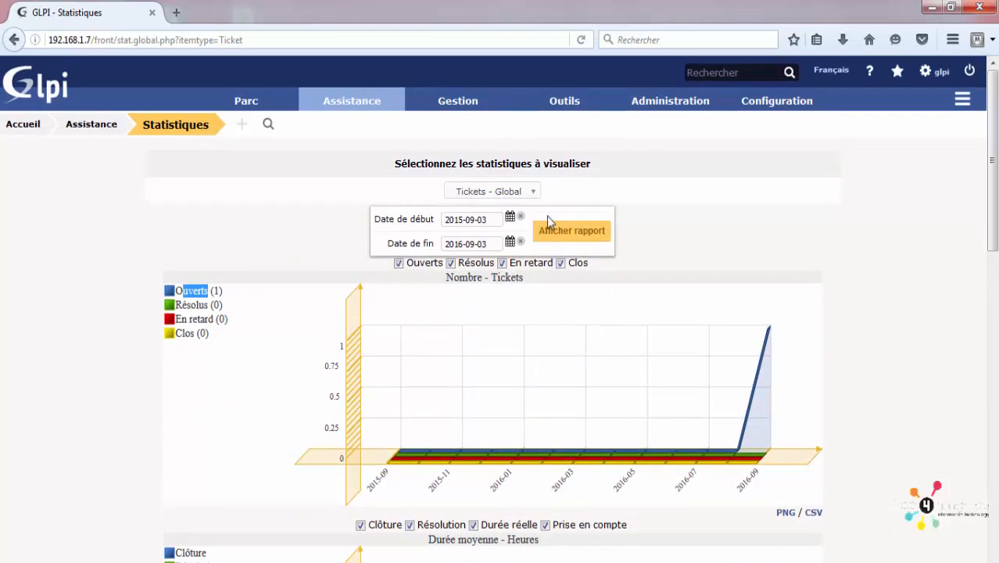
Step: Switch the statistics selector to Problèmes > Global to show the all-zero problem report
left_click(490, 202)
scroll(517, 258, "down", 1)
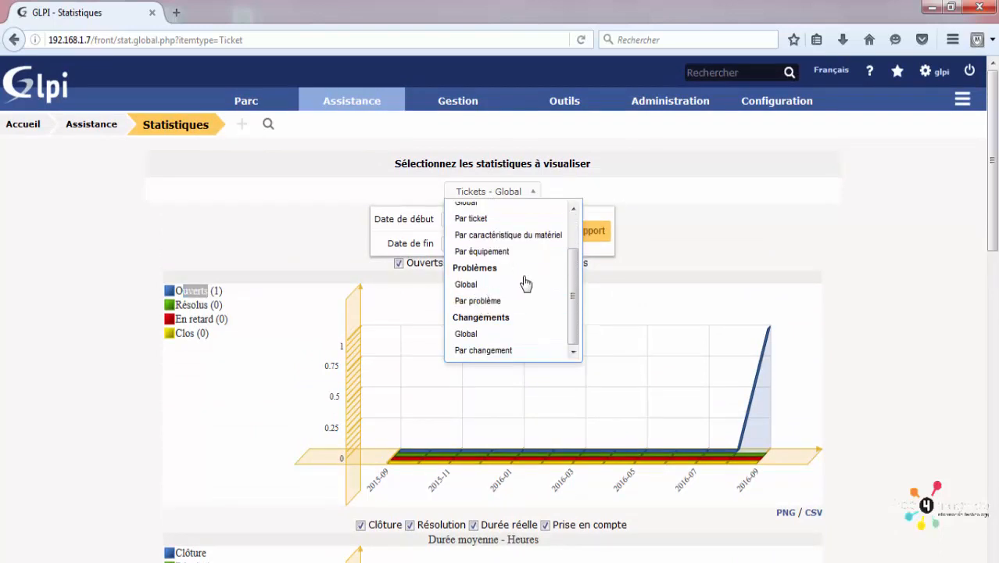
scroll(523, 284, "down", 1)
scroll(529, 201, "down", 3)
scroll(529, 182, "up", 5)
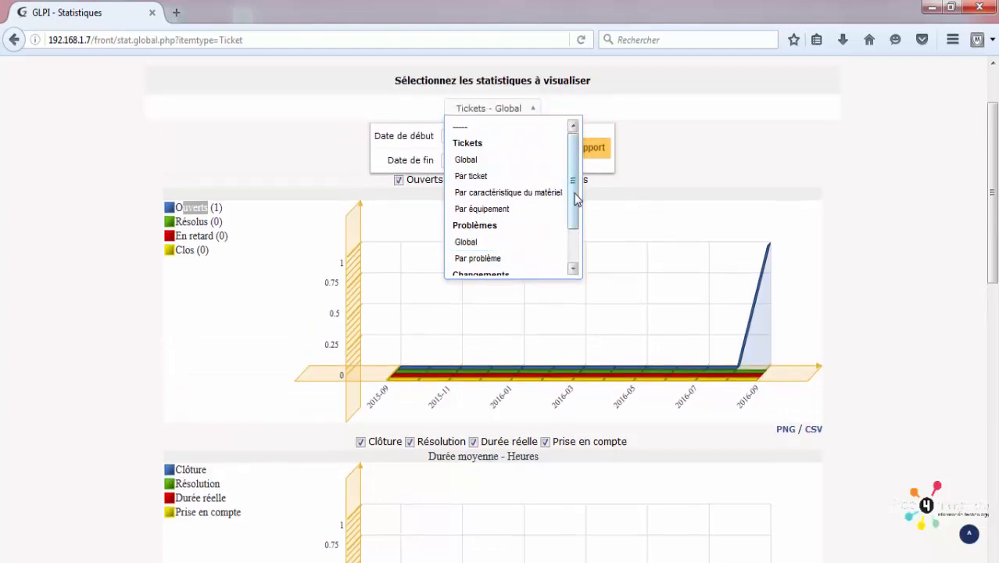
left_click_drag(575, 209, 576, 246)
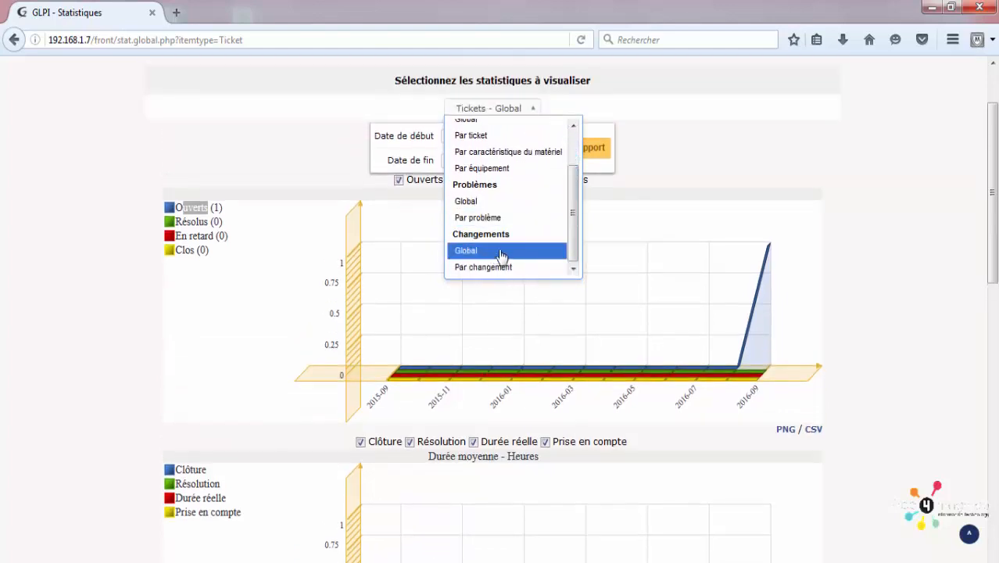
left_click(493, 202)
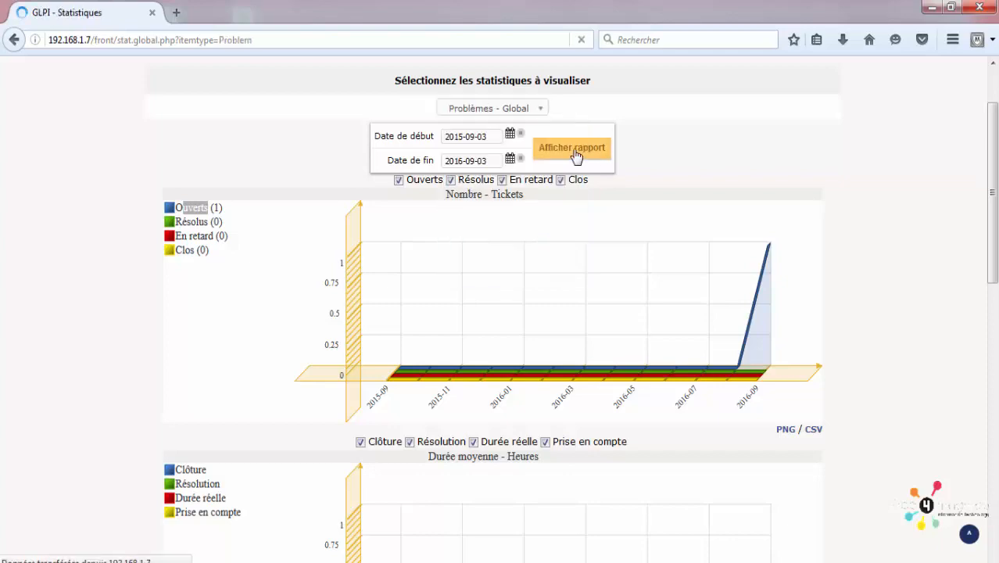
scroll(580, 367, "down", 3)
scroll(580, 366, "down", 3)
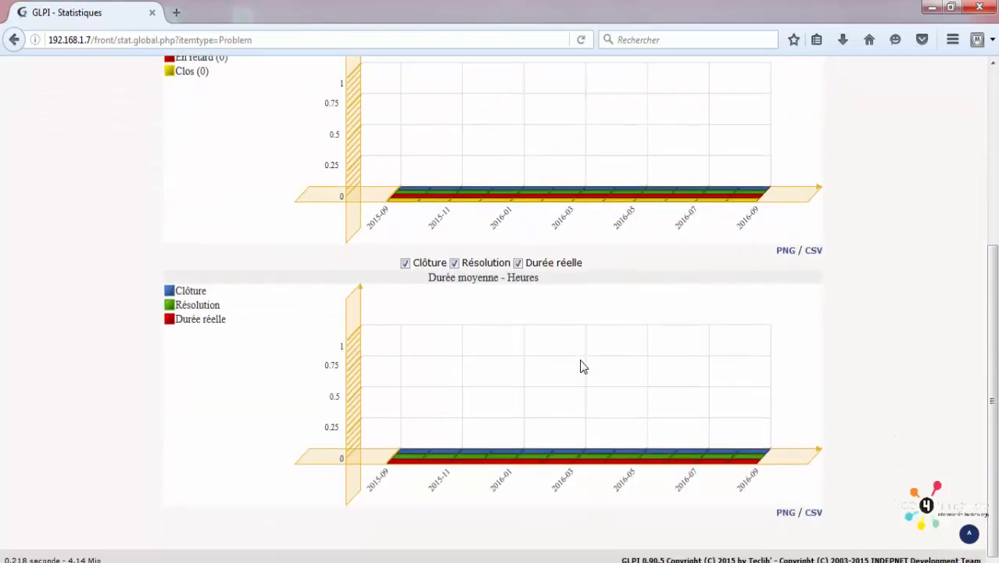
scroll(636, 220, "up", 6)
mouse_move(462, 123)
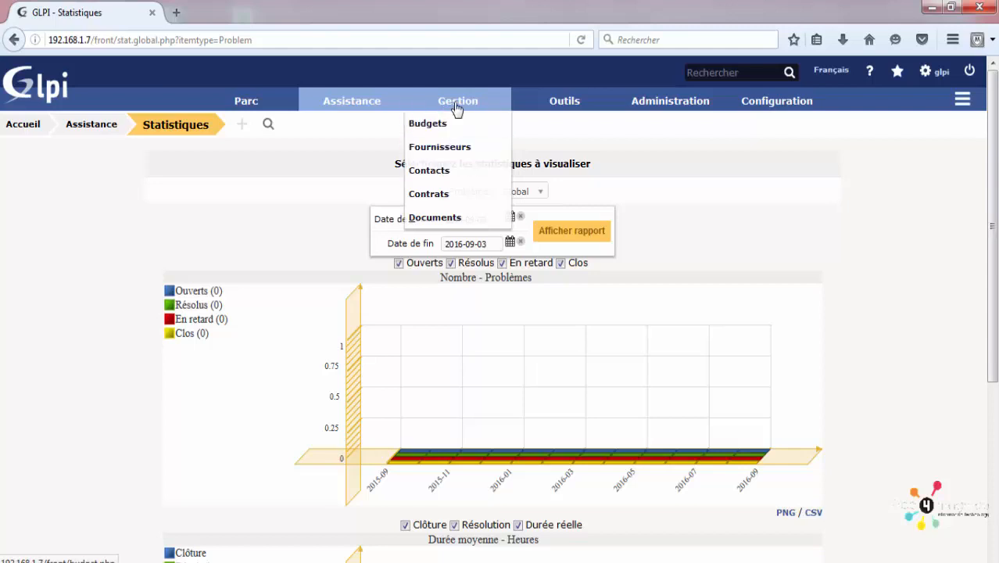
Step: Open the Fournisseurs list and start a blank new supplier
right_click(452, 157)
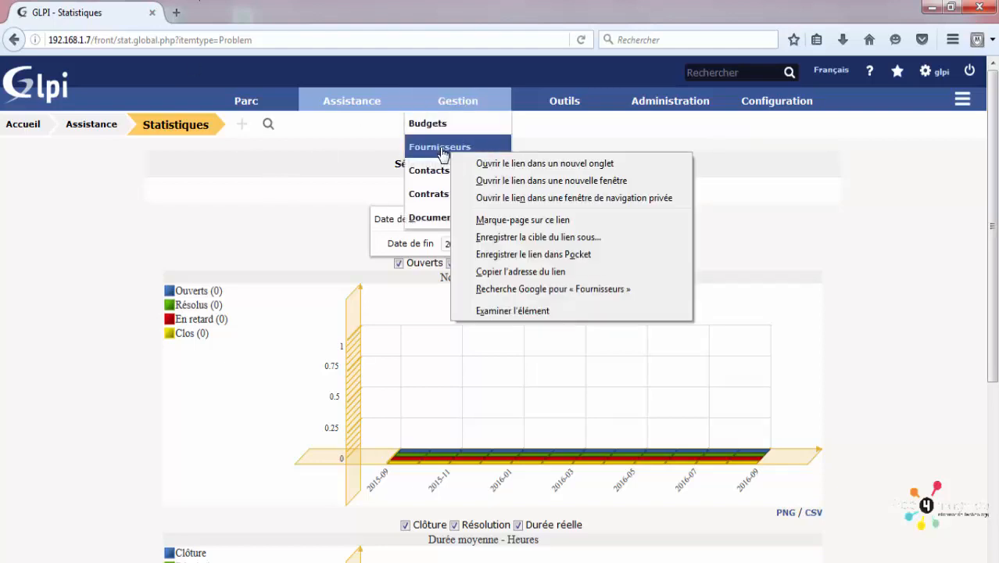
left_click(442, 151)
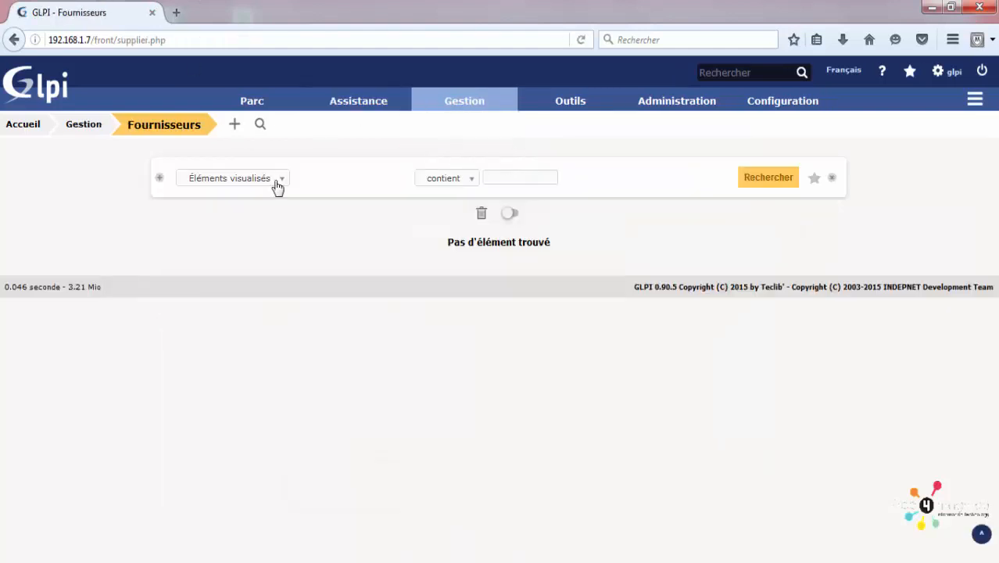
left_click(235, 127)
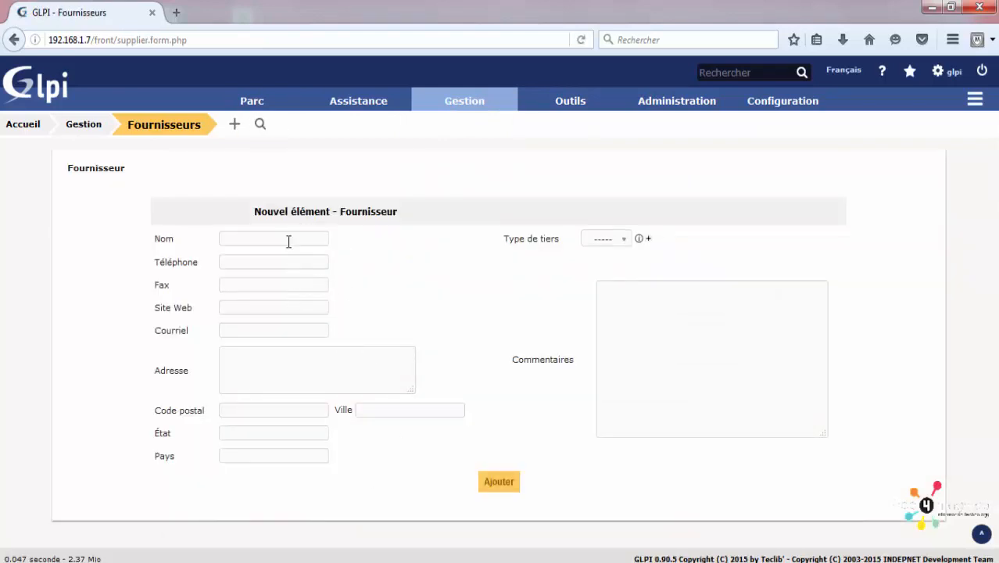
Step: Preview a blank new contact form, then go to the empty Contrats list
mouse_move(464, 102)
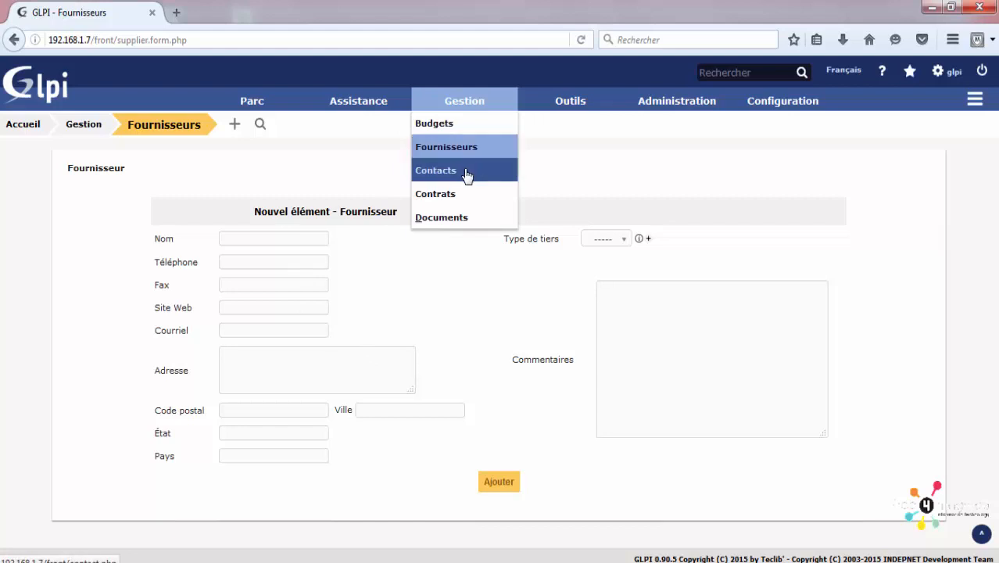
left_click(468, 174)
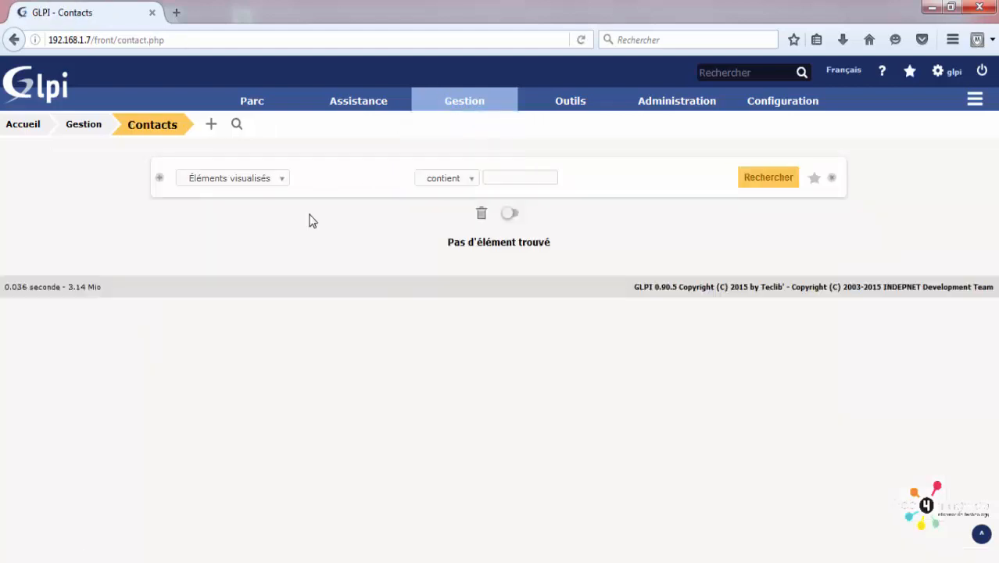
left_click(212, 127)
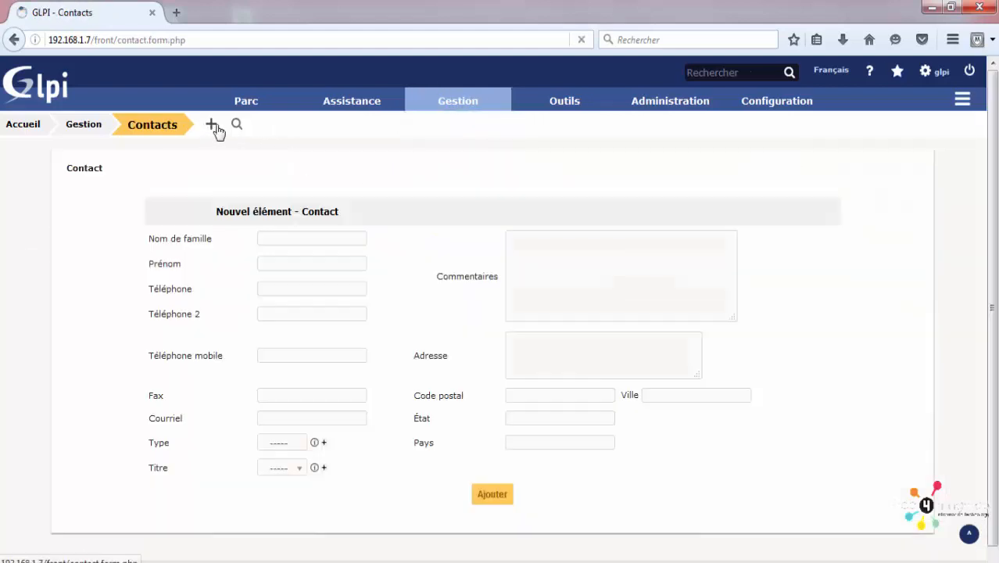
left_click(326, 237)
scroll(539, 269, "down", 1)
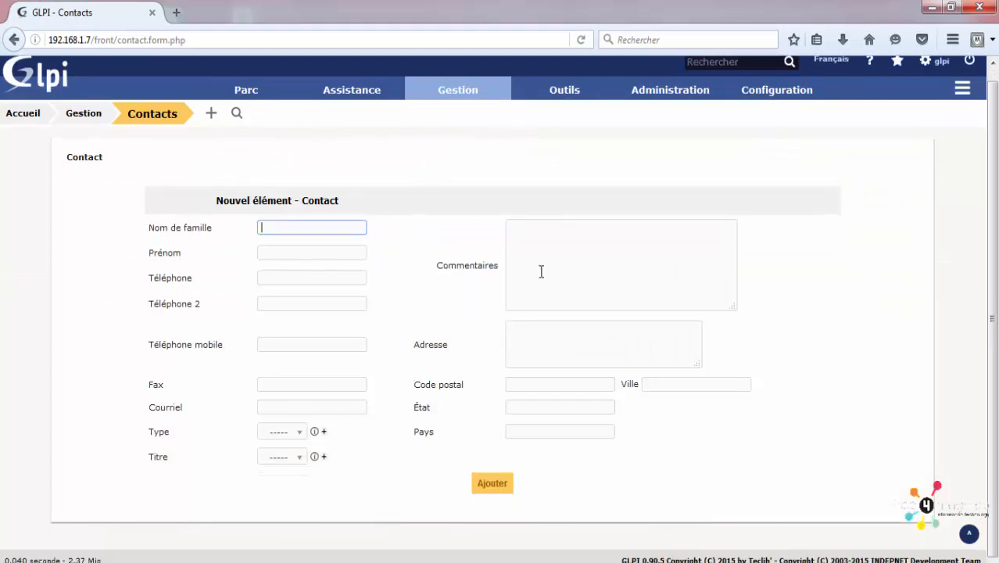
left_click(549, 258)
mouse_move(461, 78)
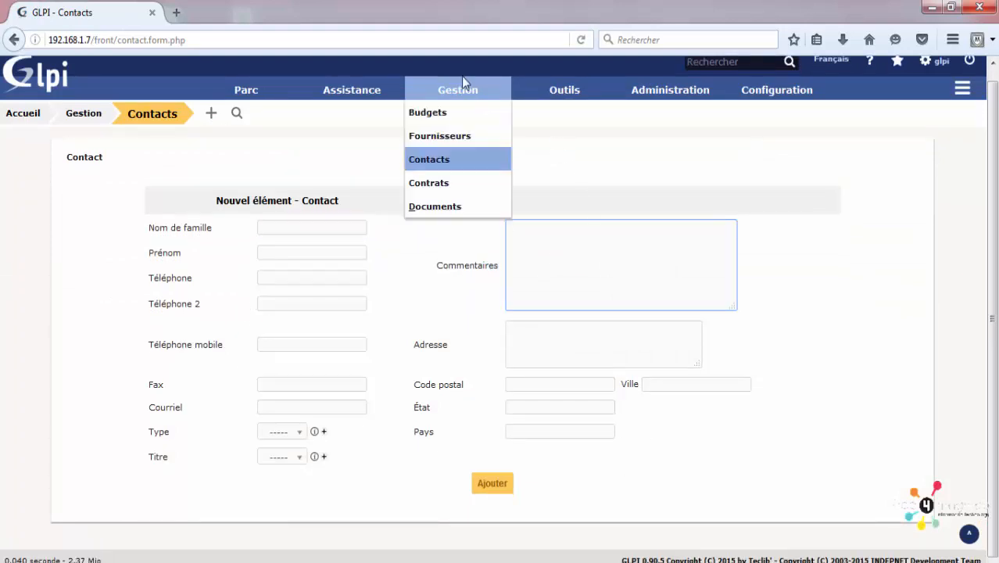
left_click(488, 191)
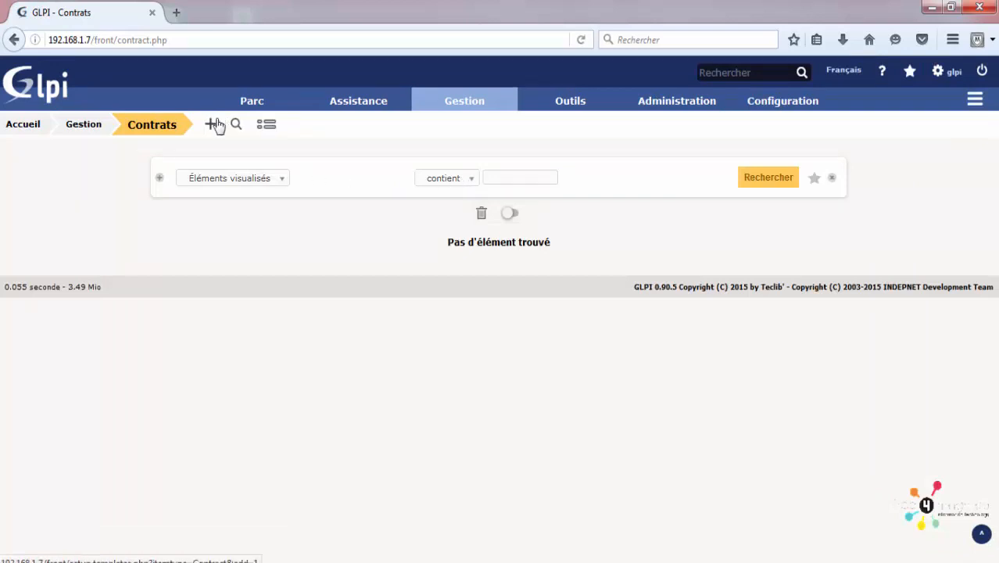
Step: Start a new contract from the Gabarit vide template and keep its period at 12 mois
left_click(212, 125)
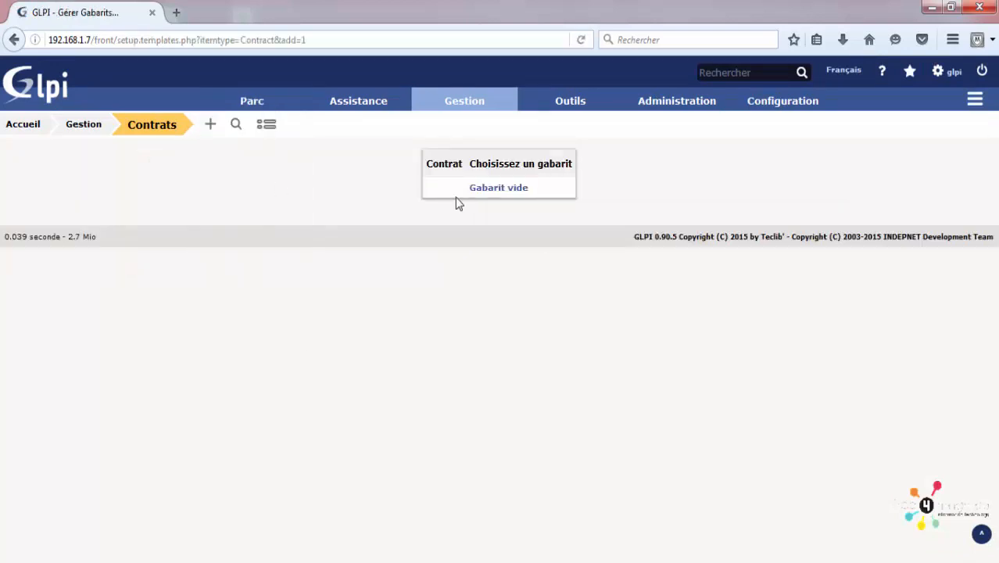
left_click(480, 194)
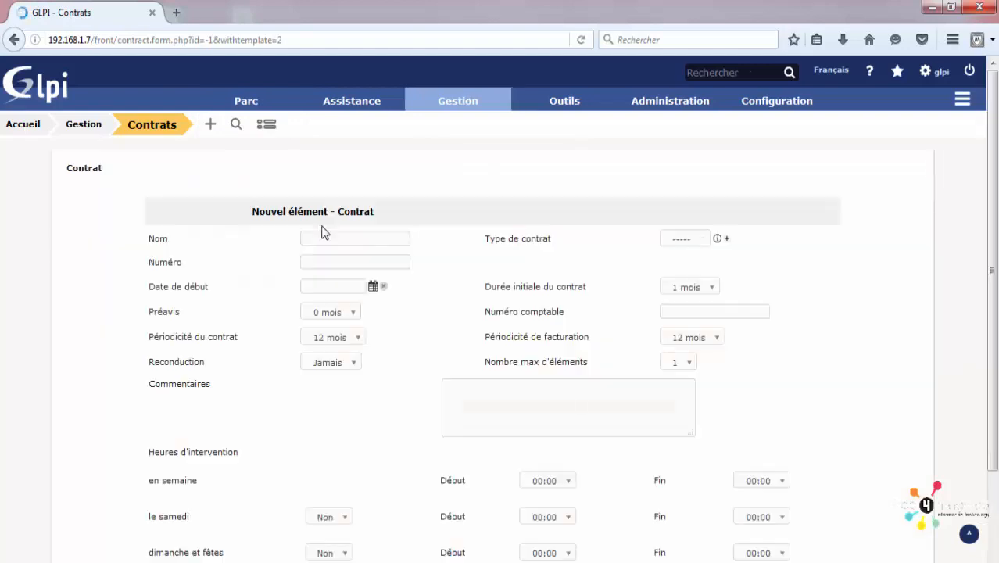
scroll(323, 228, "down", 2)
left_click(508, 292)
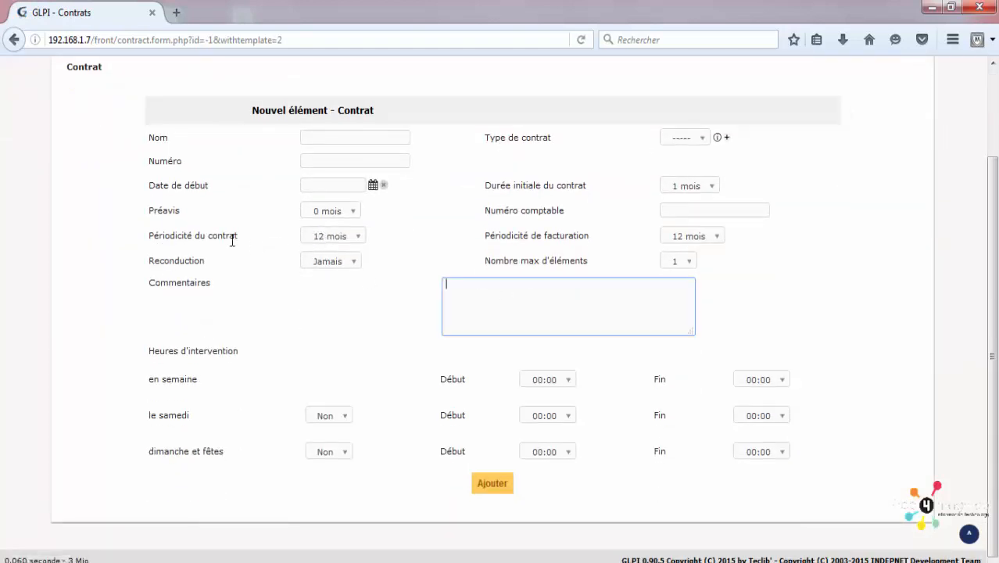
left_click(342, 244)
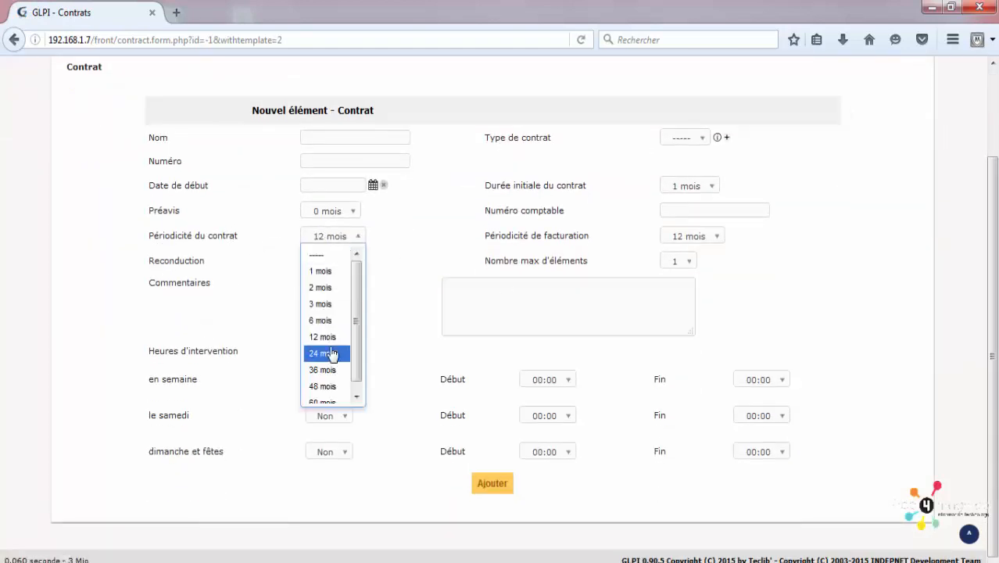
left_click(331, 339)
Step: Review the unsaved contract form, then move to the Gestion > Documents list
scroll(688, 323, "up", 2)
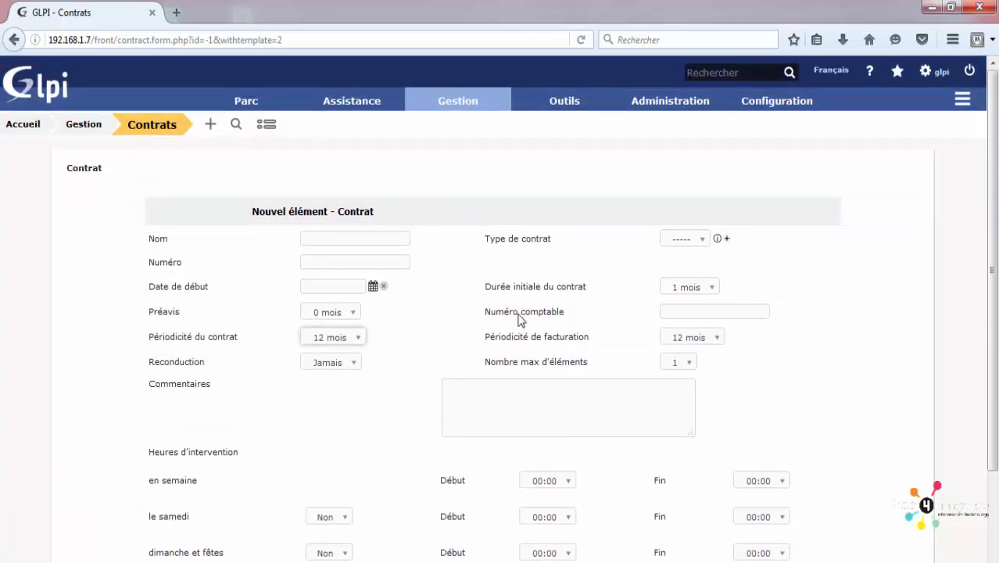
left_click(366, 237)
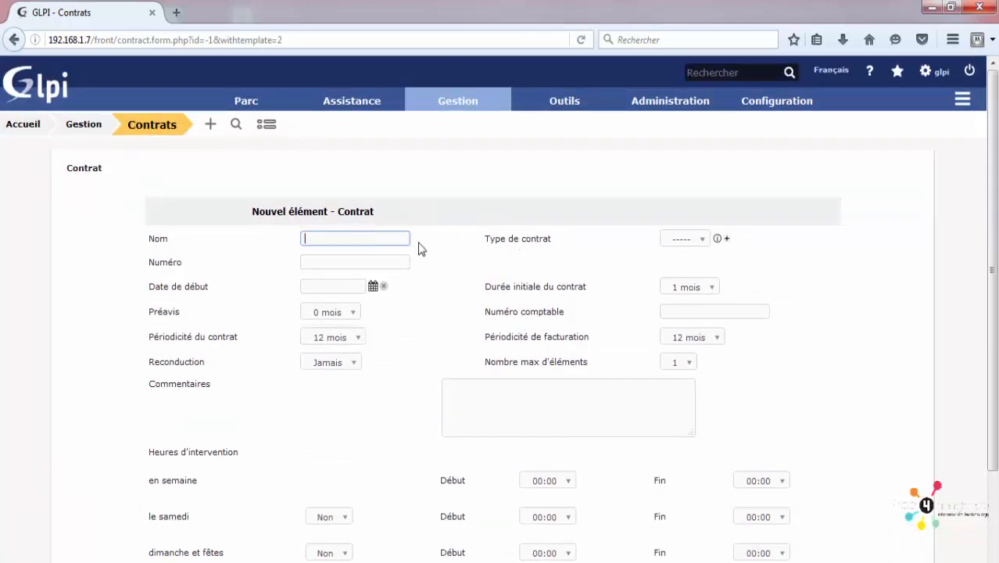
scroll(433, 258, "down", 2)
scroll(433, 263, "up", 2)
mouse_move(453, 127)
left_click(451, 217)
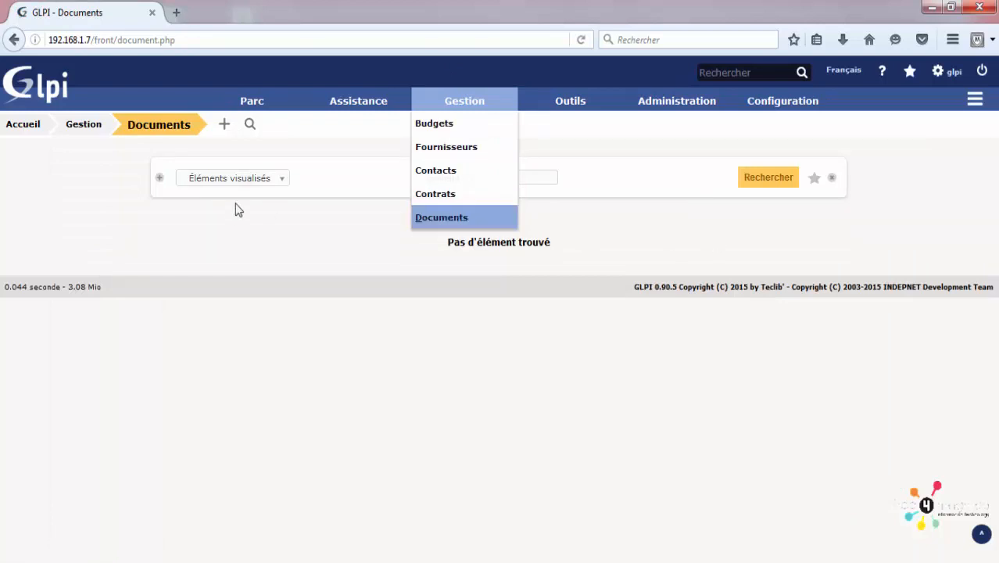
Step: Start a new document and check its Rubrique choices, leaving the category unchanged
left_click(223, 125)
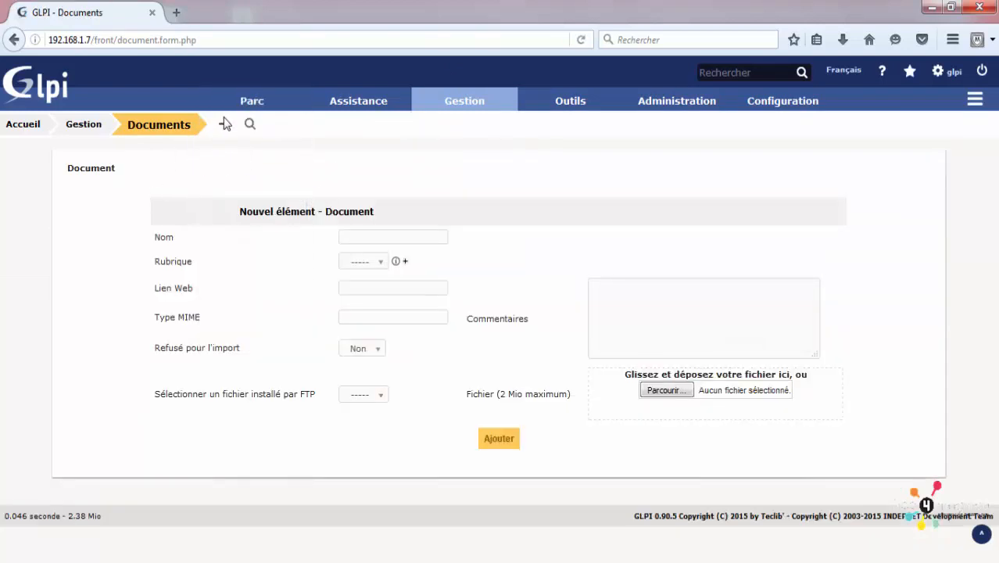
left_click(379, 237)
left_click(359, 263)
left_click(235, 305)
Step: Check the file size limit, then browse for a file and cancel without attaching one
left_click_drag(472, 395, 515, 408)
double_click(529, 395)
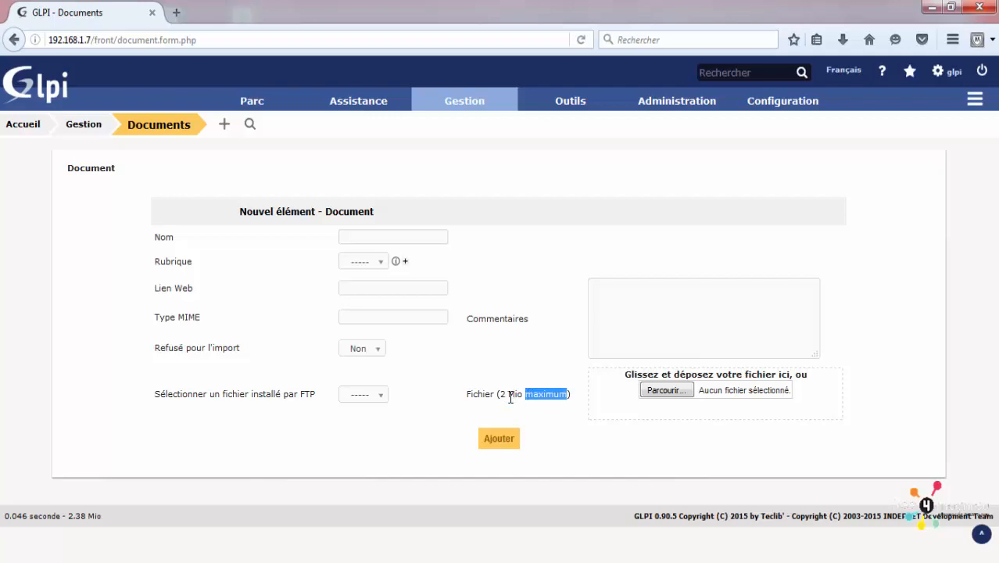
double_click(511, 394)
left_click(653, 391)
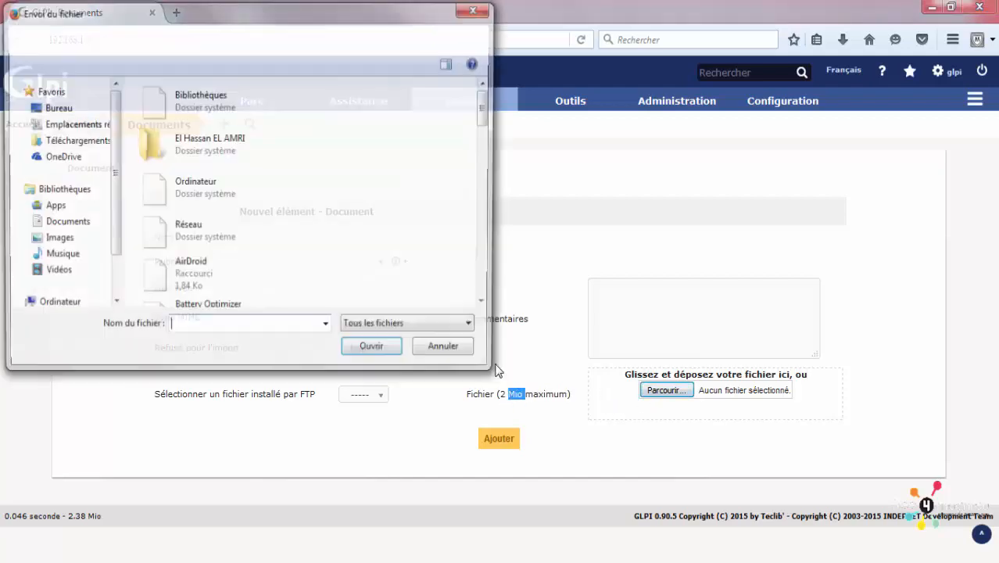
left_click(443, 355)
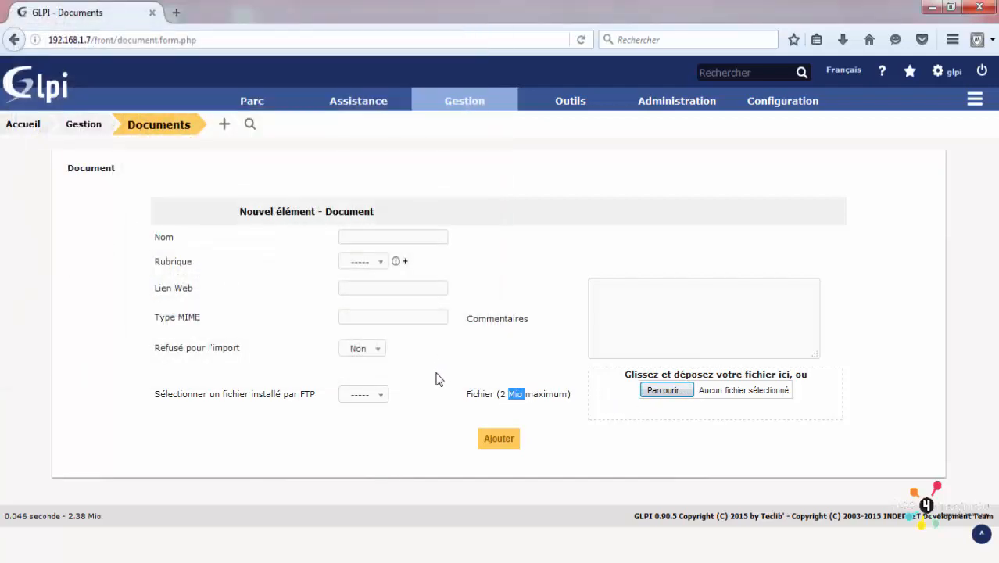
mouse_move(610, 106)
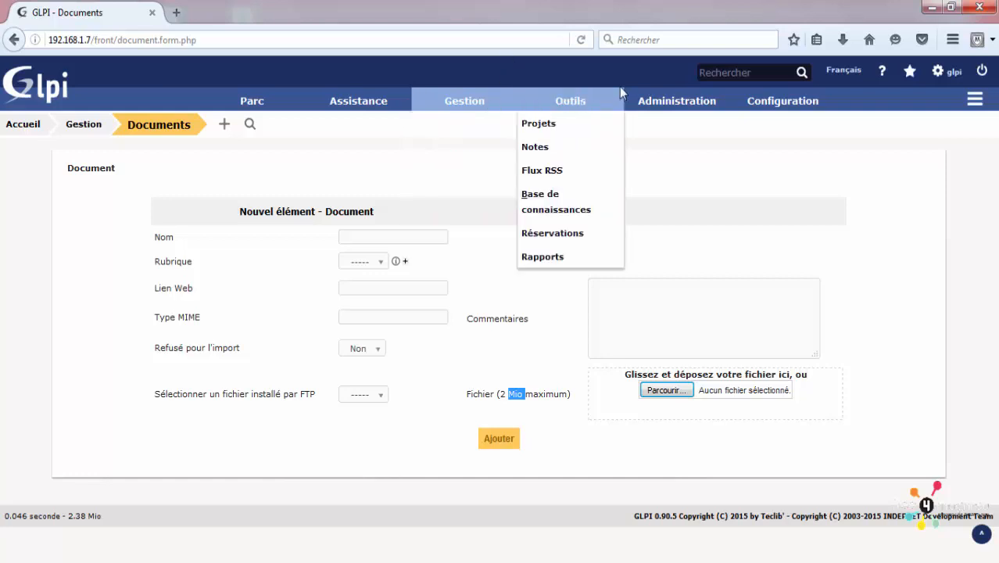
Step: Start a new project from Outils > Projets and review its Description and Commentaires fields
left_click(600, 125)
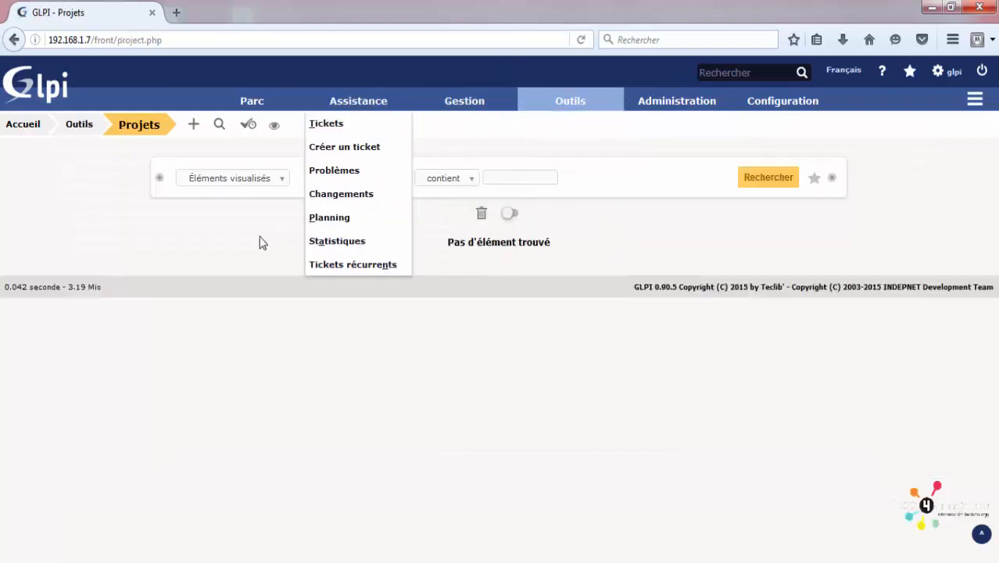
left_click(194, 125)
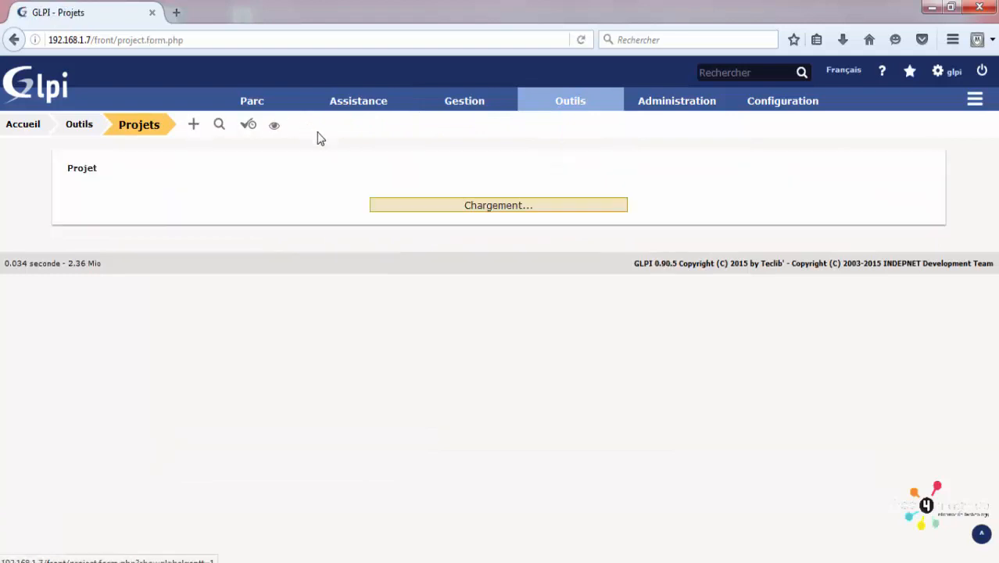
scroll(355, 258, "down", 5)
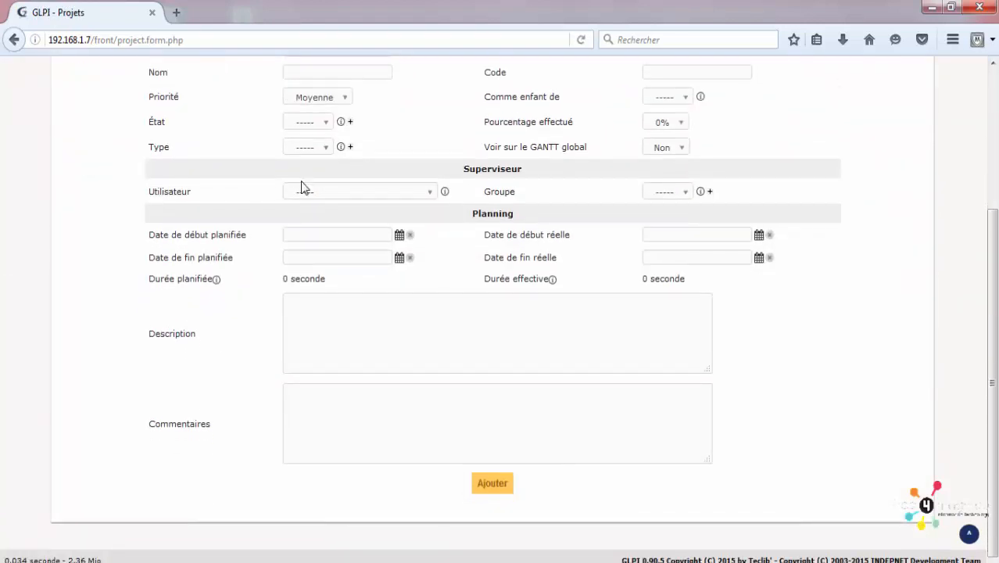
scroll(305, 187, "up", 4)
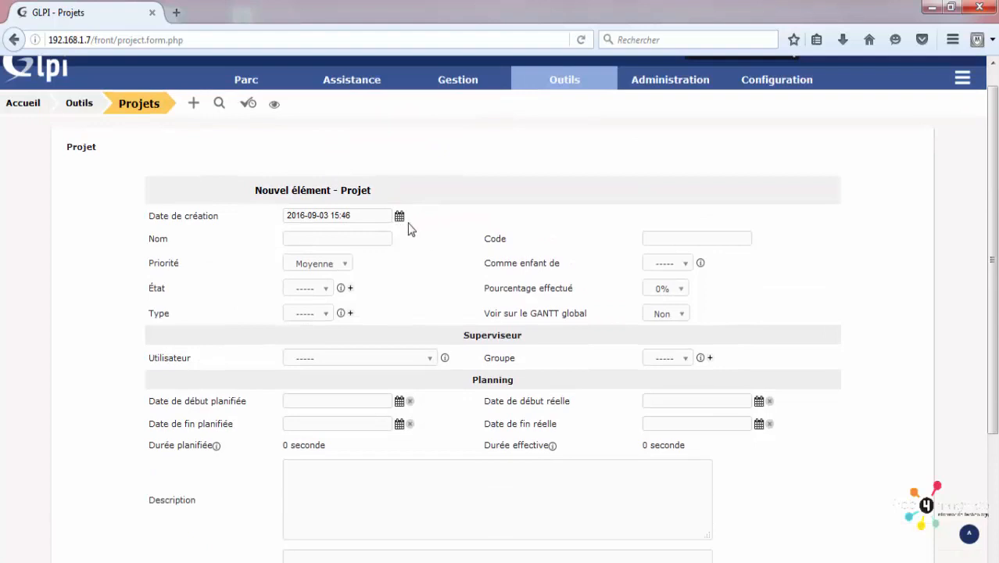
scroll(405, 225, "down", 2)
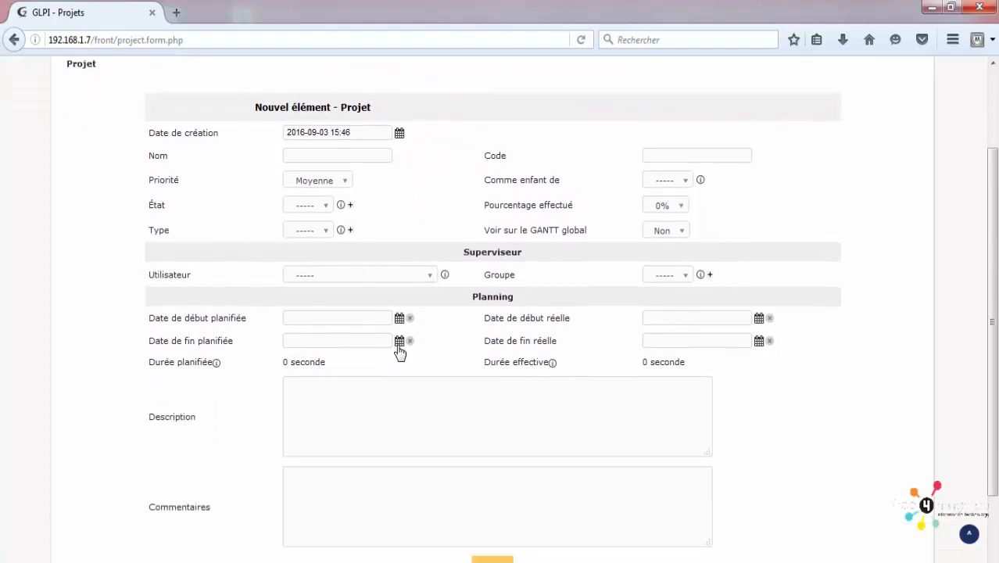
scroll(401, 350, "down", 2)
left_click(353, 329)
left_click(353, 435)
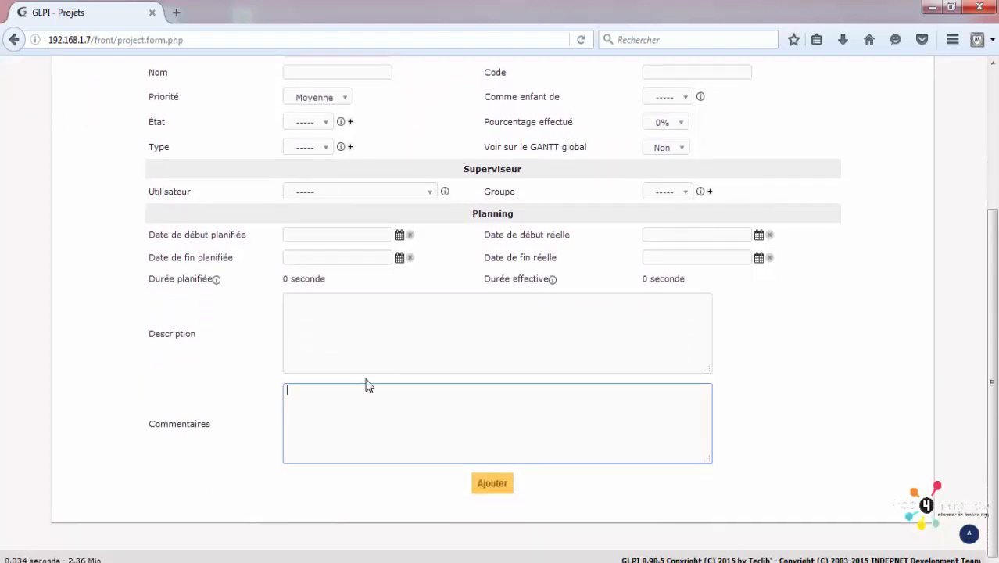
scroll(397, 352, "up", 5)
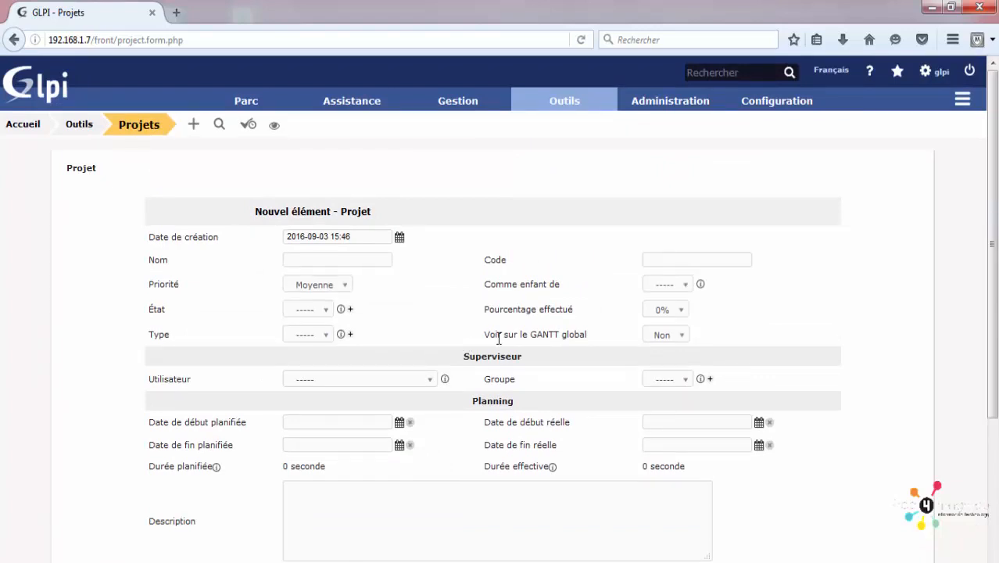
Step: Keep the project's Voir sur le GANTT global option set to Non
left_click(655, 336)
left_click(660, 337)
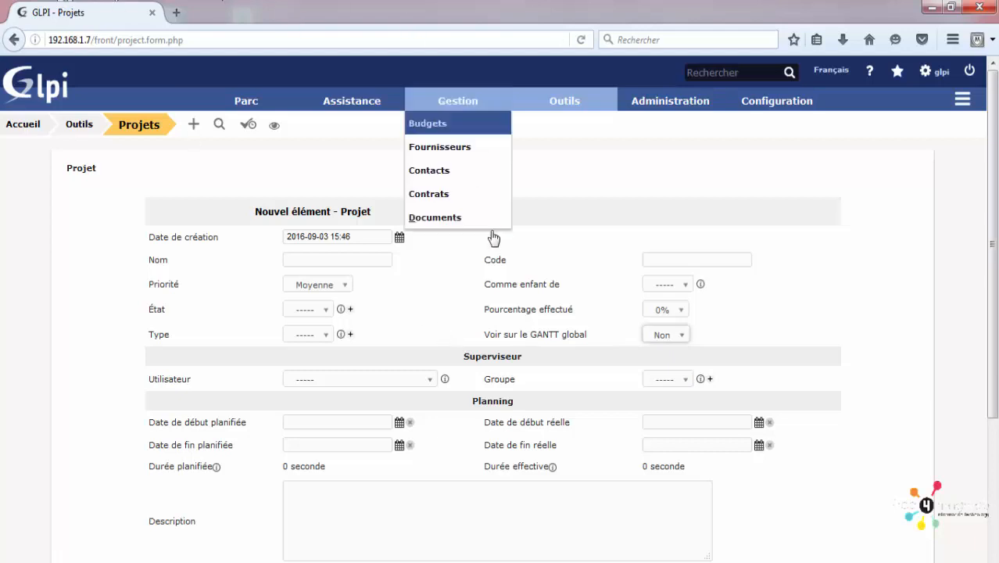
left_click_drag(531, 334, 561, 334)
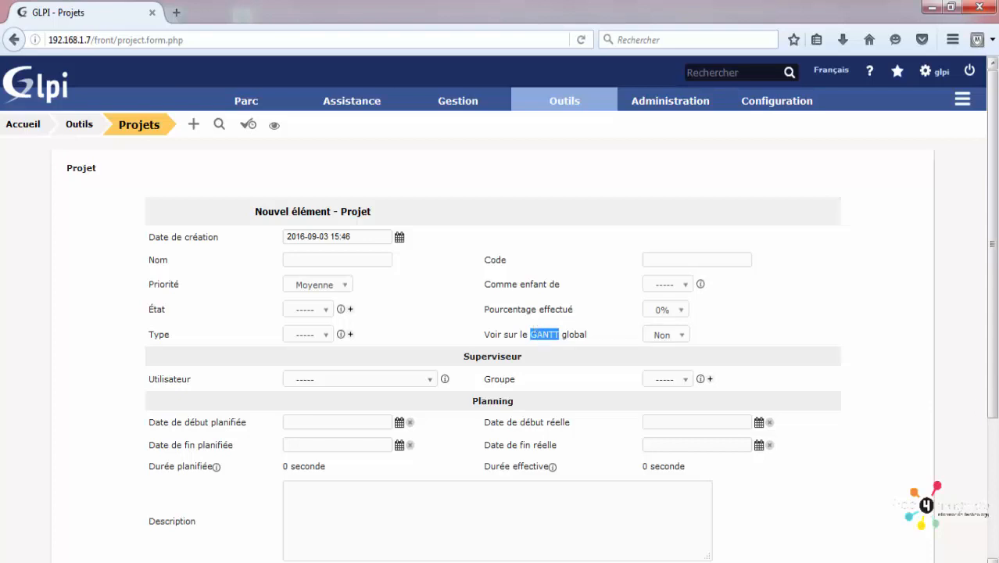
left_click_drag(991, 284, 974, 308)
mouse_move(566, 105)
Step: Open the Outils > Notes list and view a blank new note form
left_click(567, 146)
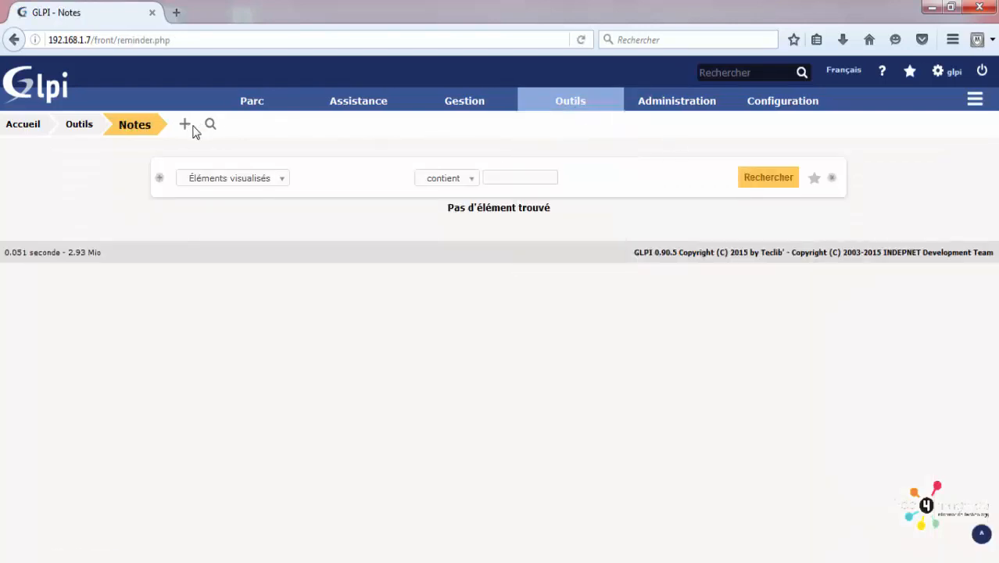
left_click(186, 126)
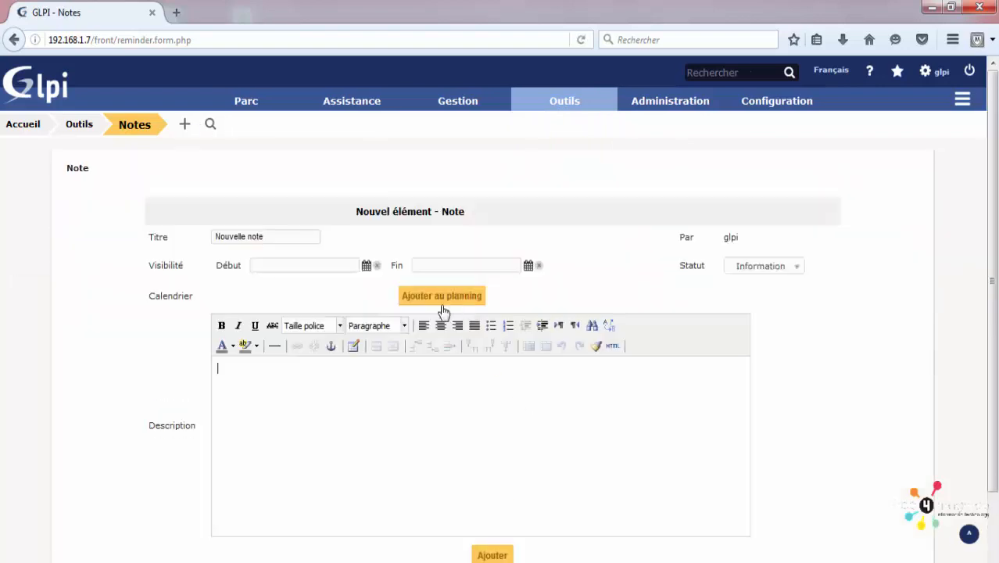
scroll(422, 266, "down", 2)
scroll(375, 285, "up", 1)
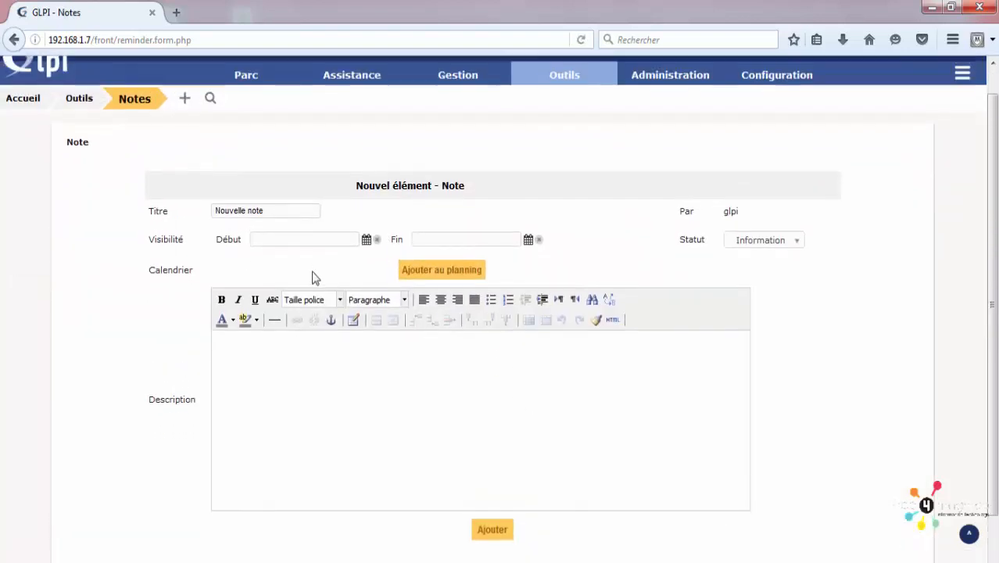
scroll(351, 285, "up", 1)
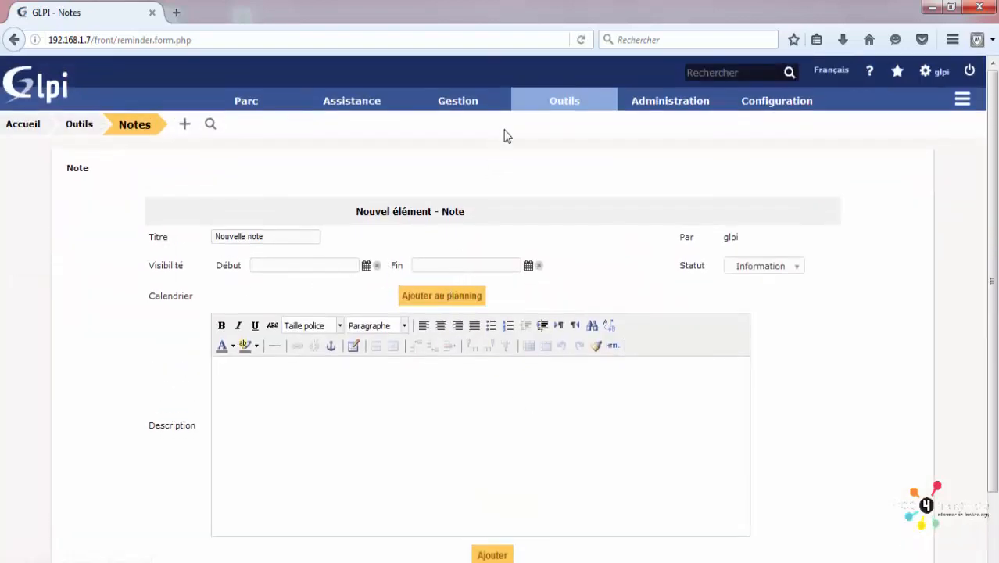
Step: Leave the note unsaved for the Outils > Base de connaissances search page
mouse_move(562, 102)
left_click(569, 212)
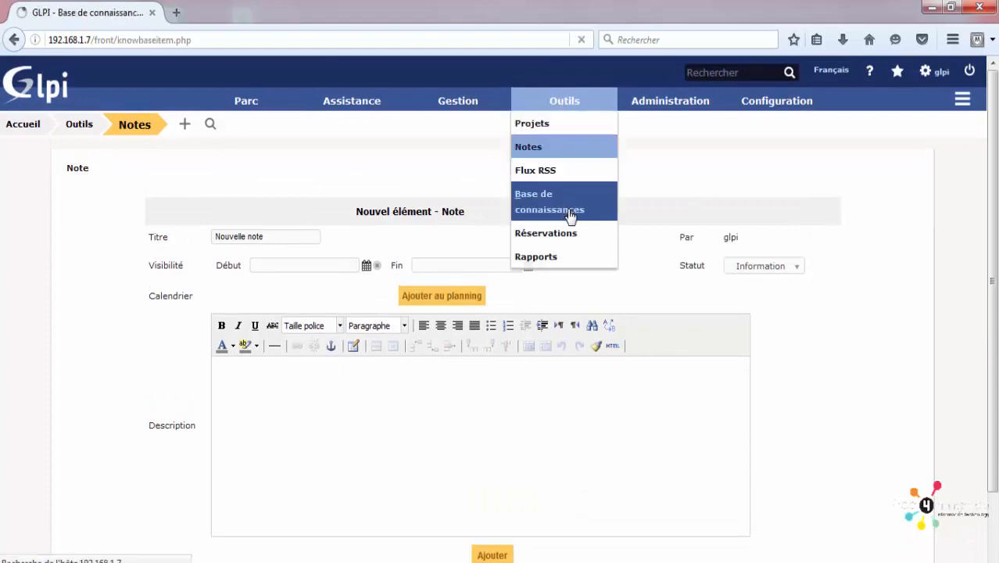
mouse_move(584, 126)
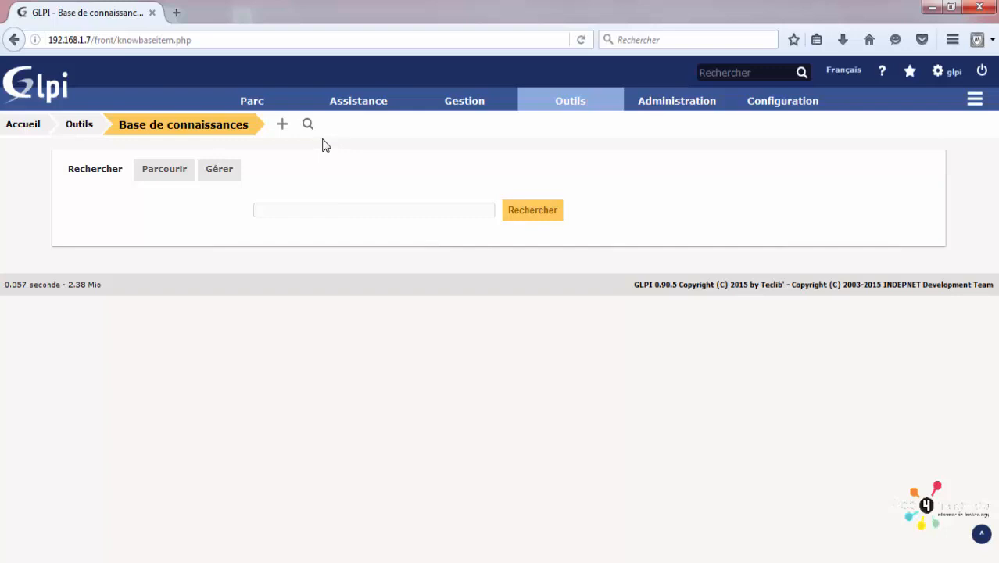
mouse_move(367, 105)
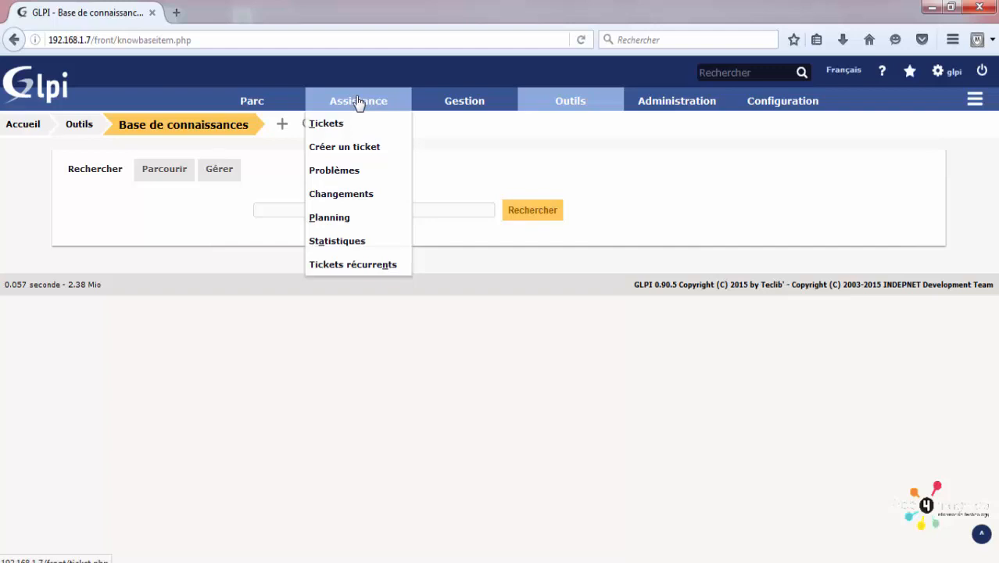
Step: Start a new knowledge base article, leaving its category unset
left_click(282, 126)
scroll(338, 192, "down", 2)
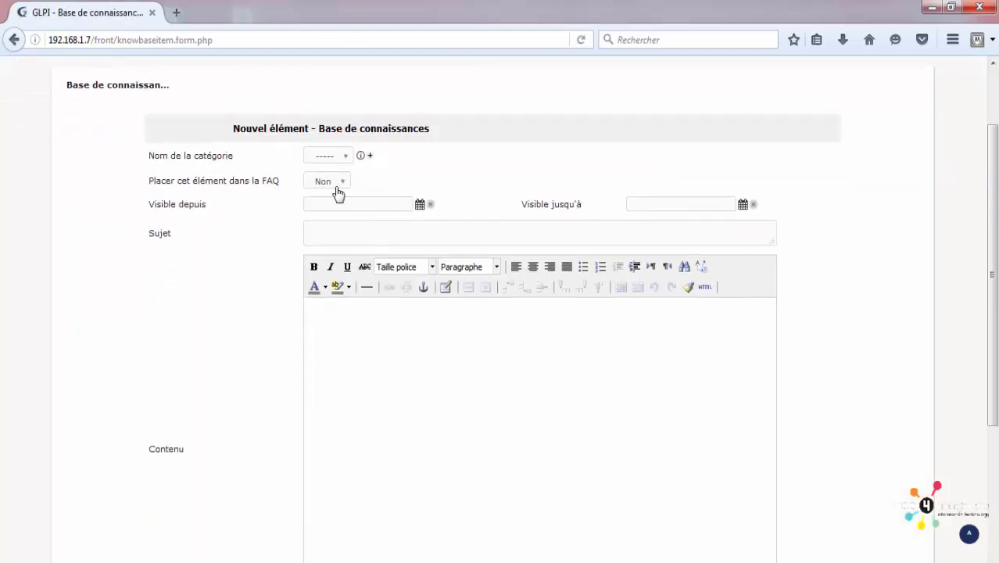
left_click(316, 155)
left_click(334, 177)
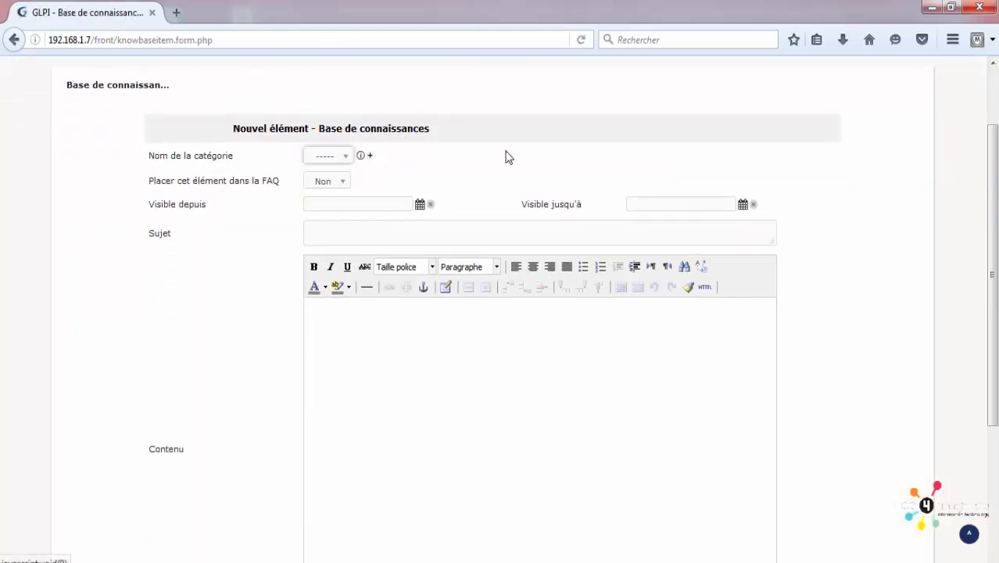
left_click(339, 227)
scroll(363, 332, "down", 3)
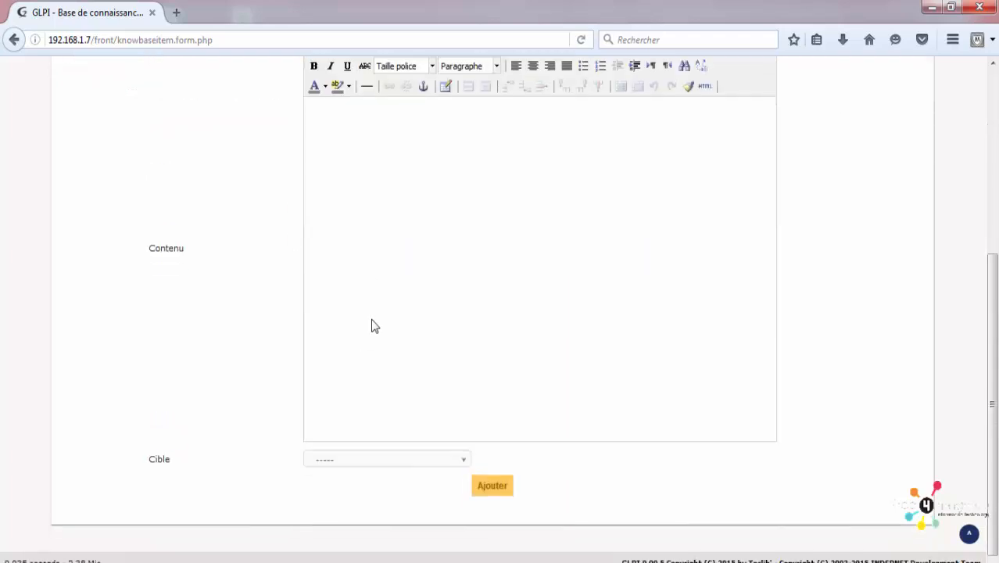
left_click(361, 167)
scroll(356, 178, "up", 4)
Step: Enter the article subject 'Pb avec serveur d'impression'
left_click(356, 318)
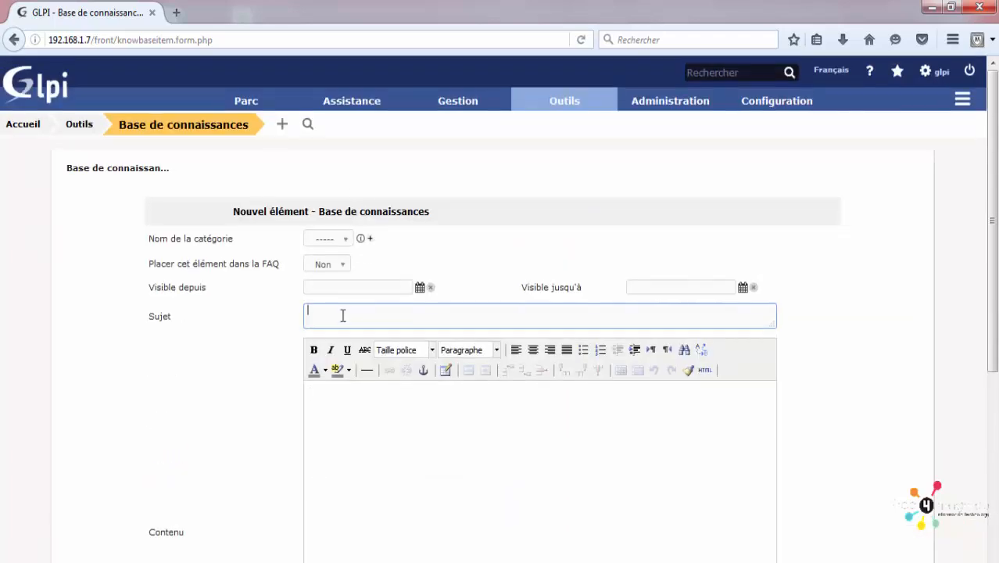
type("Pb a")
key("BackSpace")
type("wifi")
key("BackSpace")
key("BackSpace")
key("BackSpace")
key("BackSpace")
key("BackSpace")
type("avec serveur d'impression")
left_click(380, 460)
Step: Review the article form and place the caret in the still-empty Contenu field
scroll(367, 461, "down", 5)
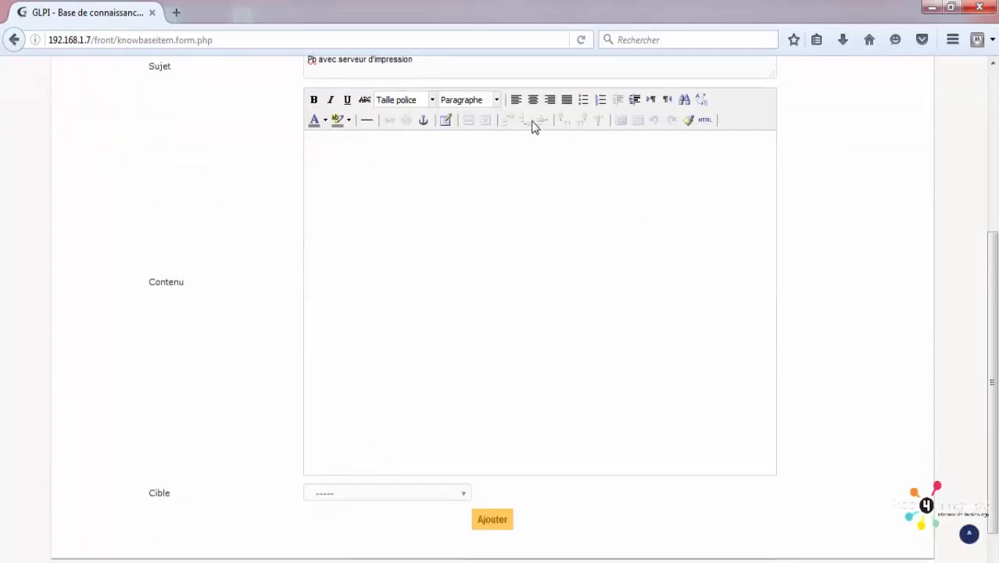
scroll(531, 125, "up", 3)
scroll(385, 162, "down", 1)
scroll(385, 161, "down", 2)
scroll(616, 197, "up", 3)
left_click_drag(467, 328, 306, 321)
scroll(348, 312, "down", 3)
left_click(326, 236)
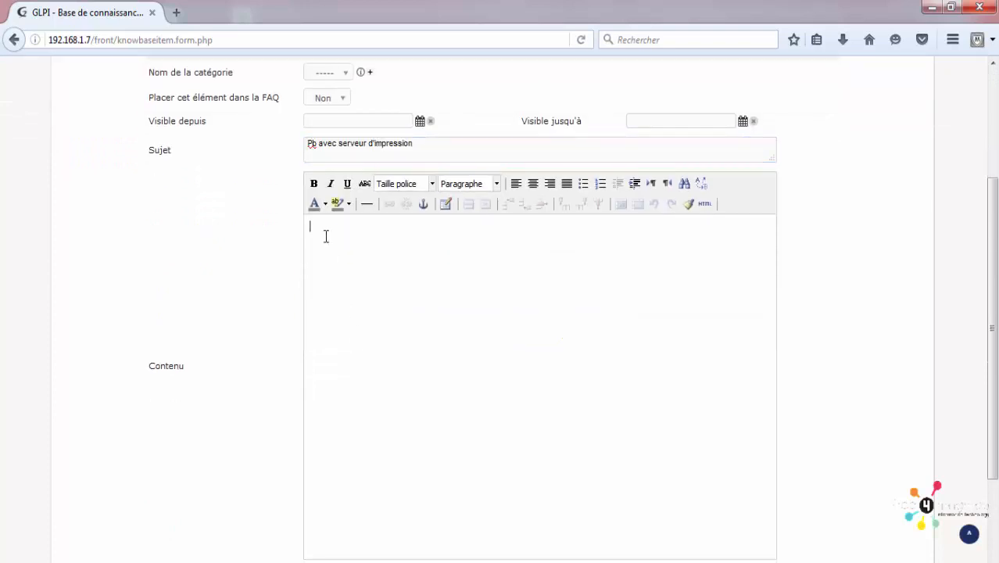
scroll(579, 430, "up", 2)
scroll(577, 422, "up", 2)
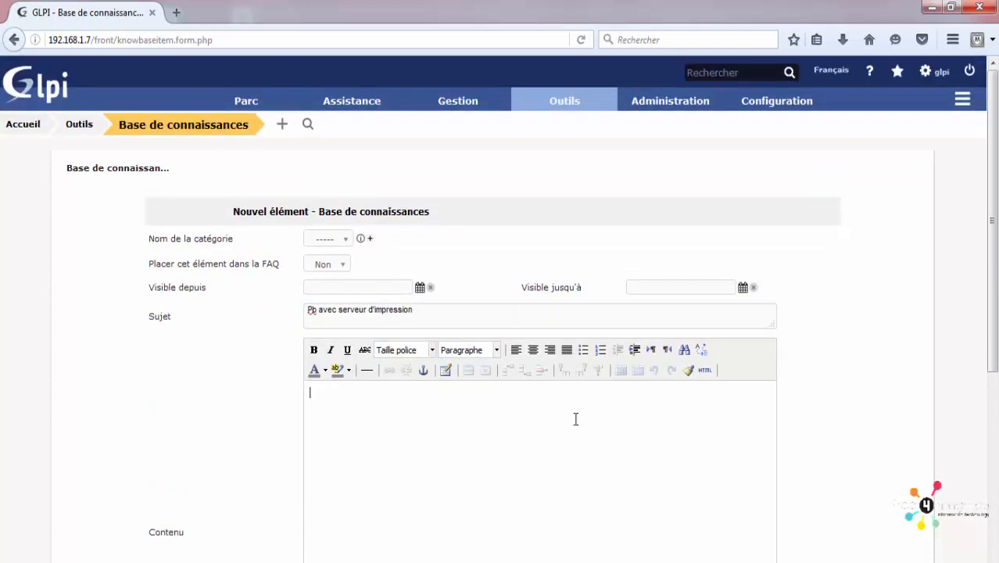
scroll(574, 412, "down", 2)
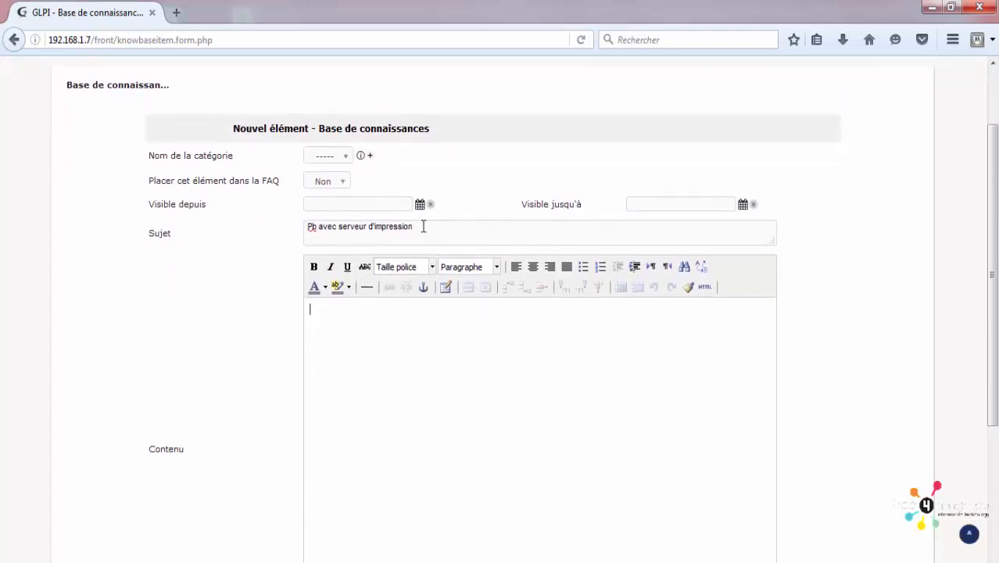
left_click_drag(423, 227, 303, 223)
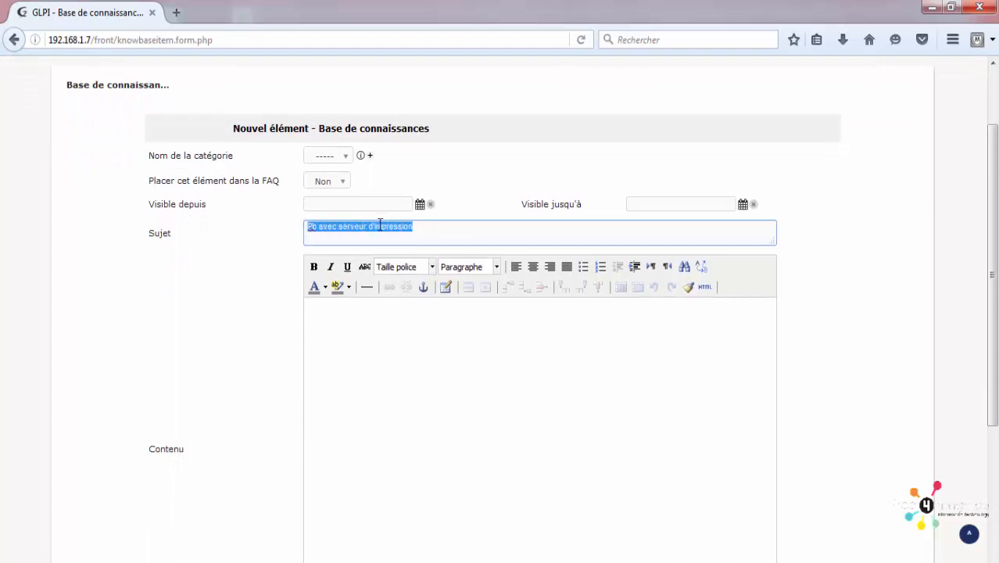
left_click(351, 354)
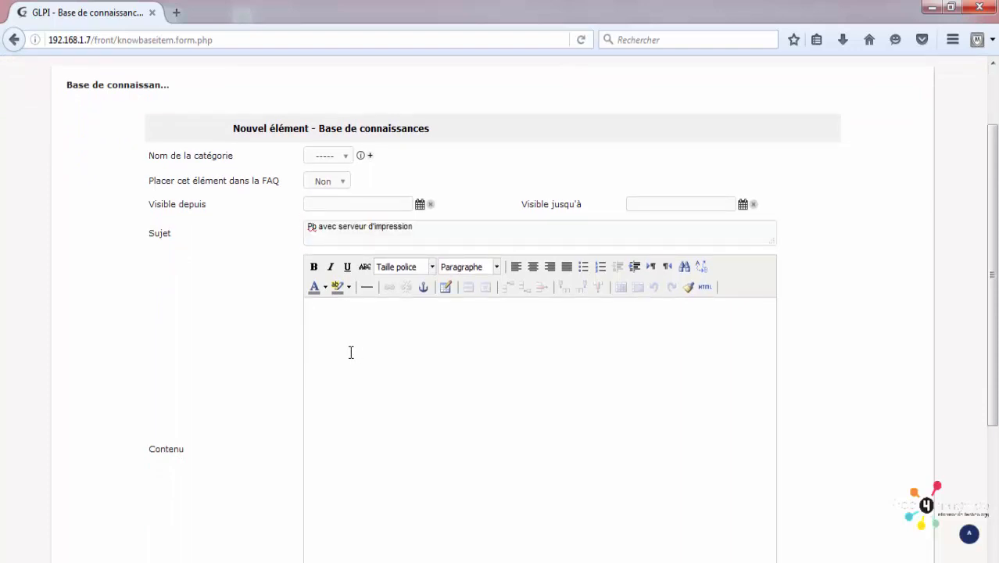
scroll(375, 350, "up", 2)
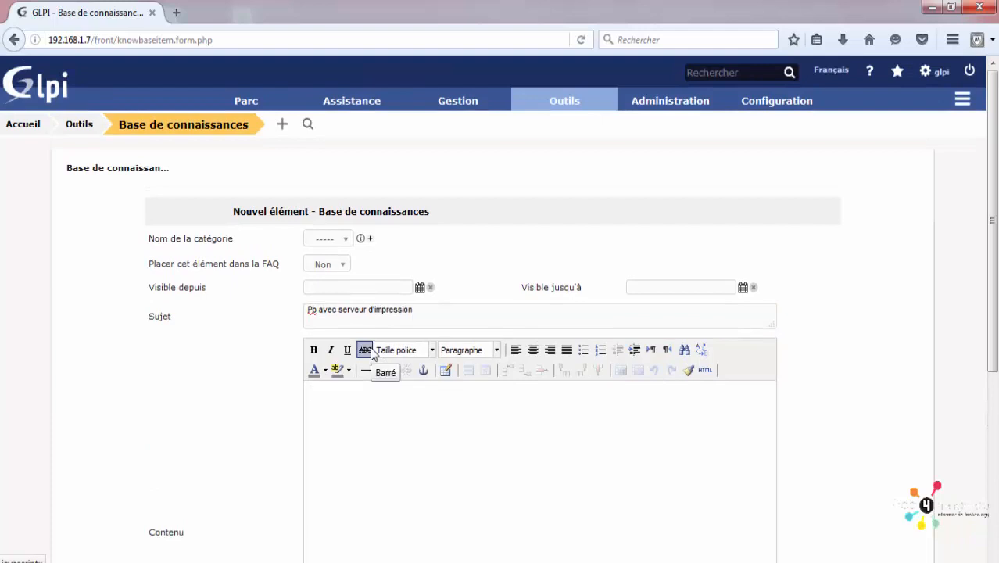
mouse_move(578, 95)
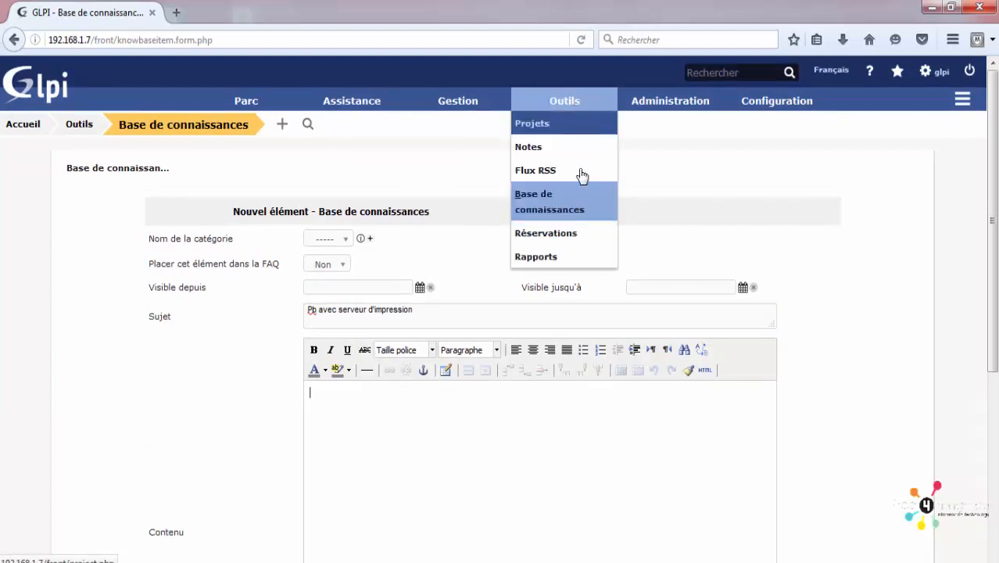
Step: Open Outils > Réservations and its free-item search, keeping Durée at 1h00
left_click(564, 235)
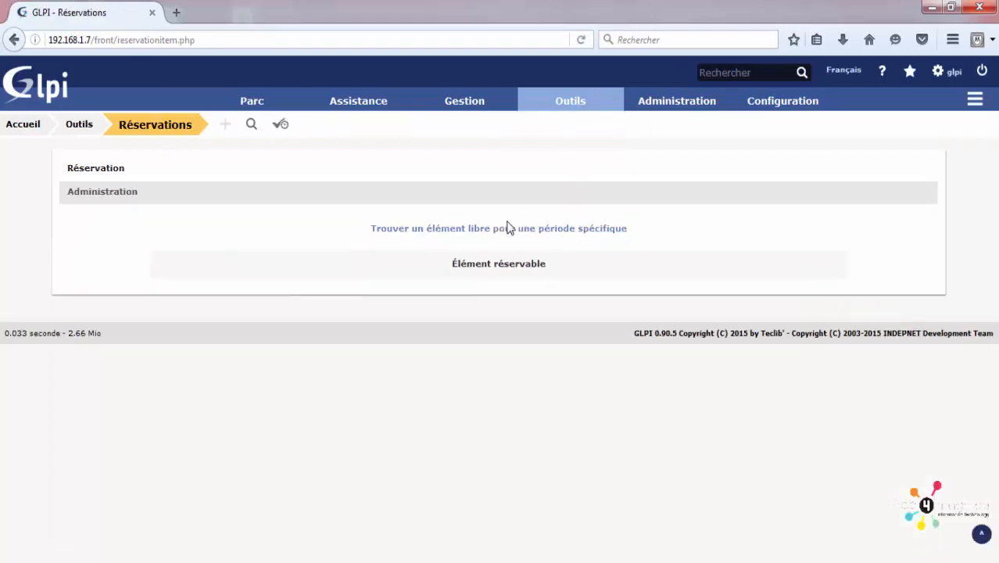
mouse_move(578, 102)
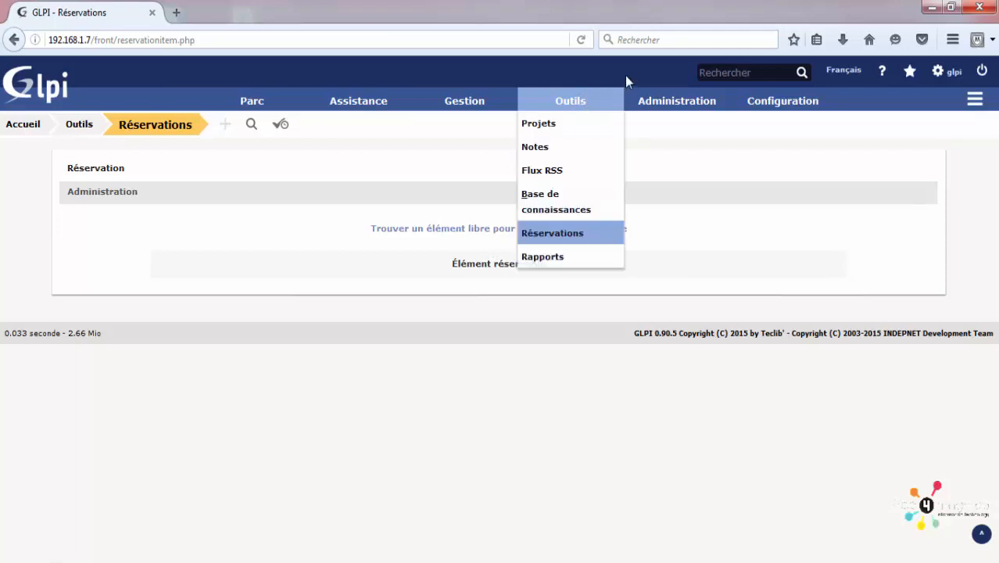
left_click(440, 230)
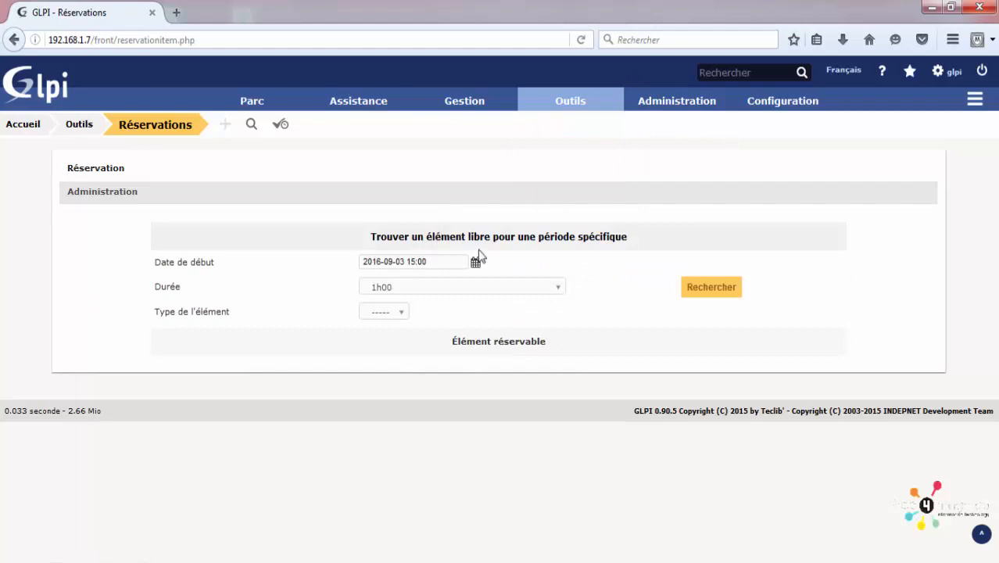
left_click(471, 288)
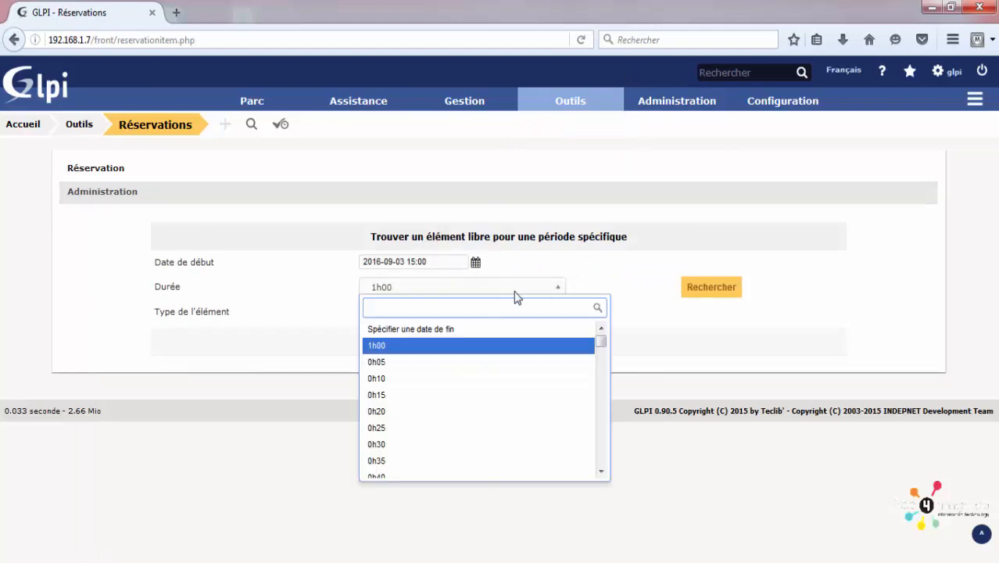
left_click(504, 291)
left_click(397, 313)
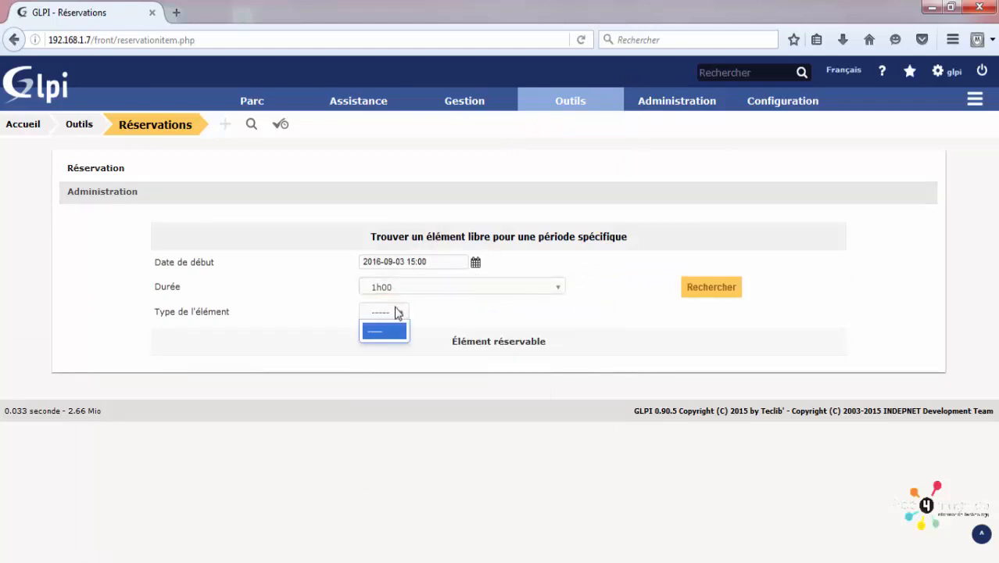
left_click(400, 314)
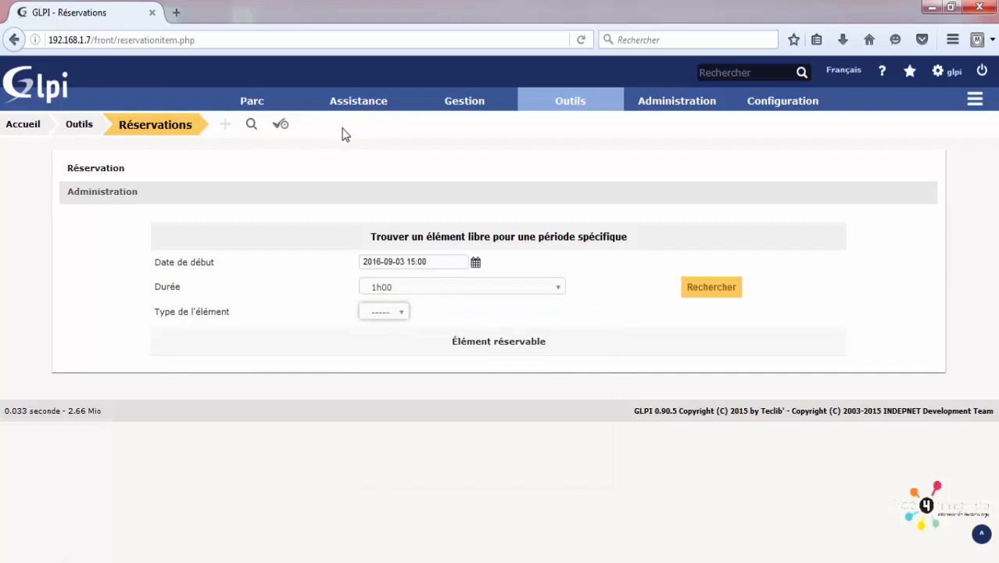
mouse_move(263, 102)
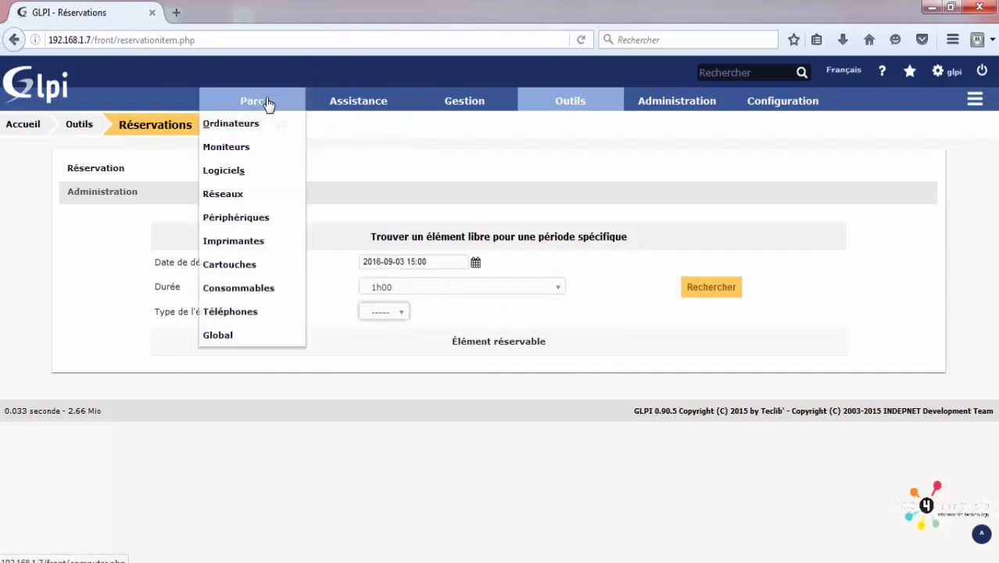
left_click(428, 297)
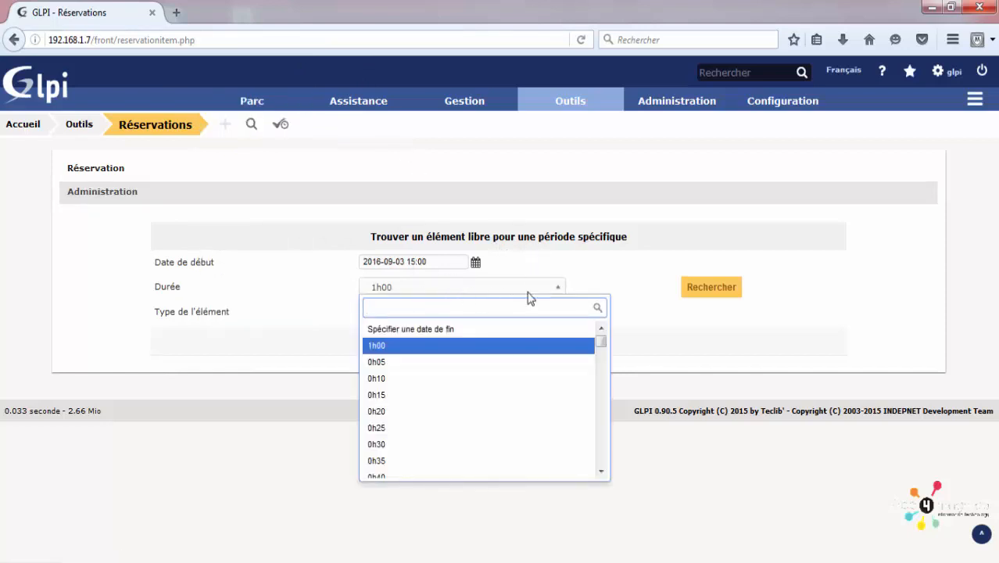
left_click(718, 286)
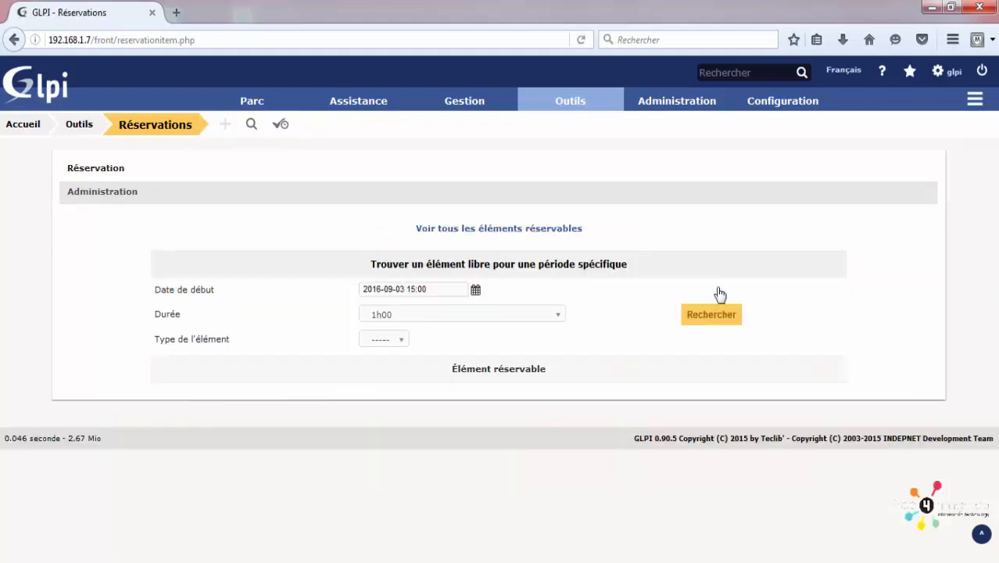
Step: Check the reservation item type and duration choices, keeping 1h00 and no item type
left_click(378, 341)
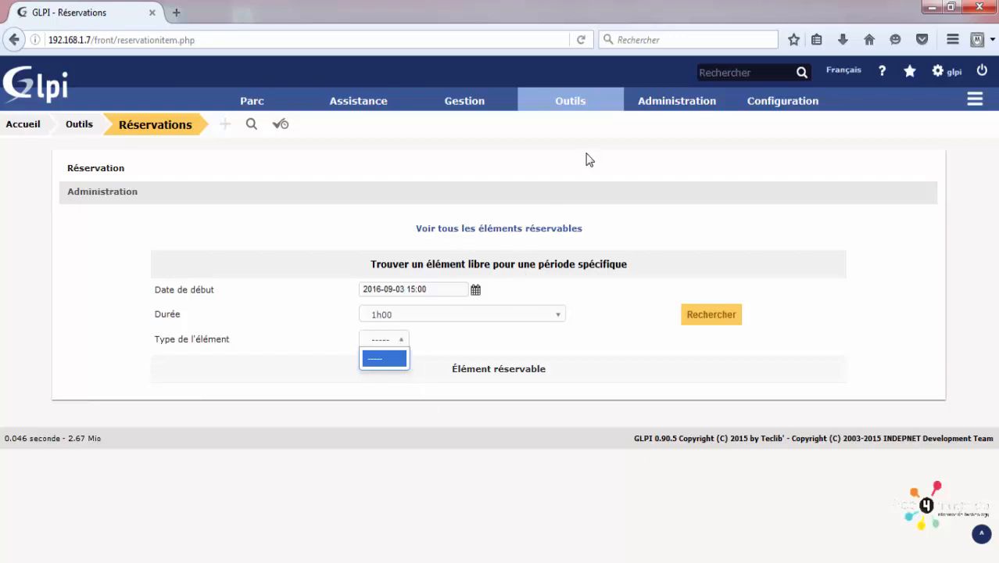
left_click(567, 107)
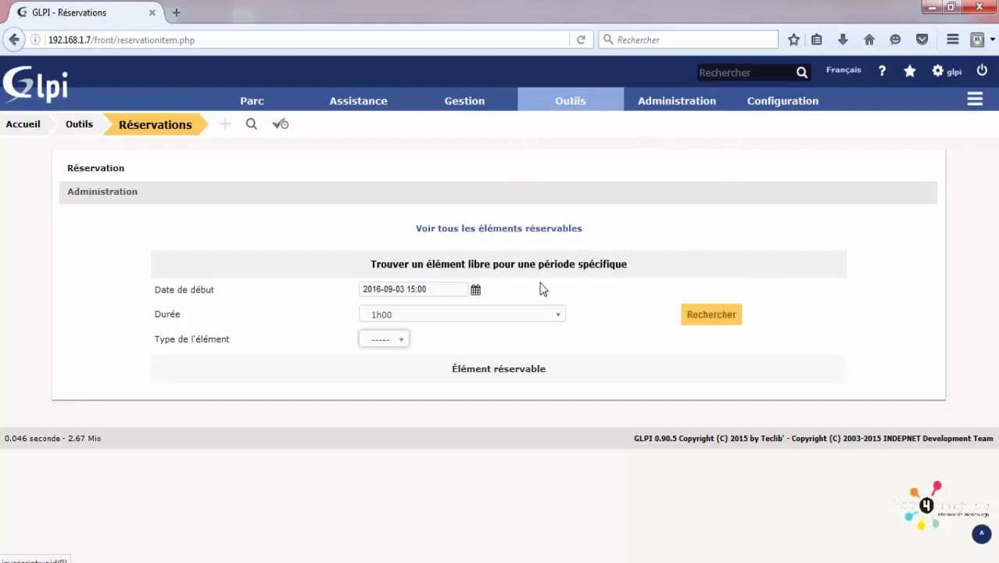
mouse_move(569, 102)
left_click(414, 316)
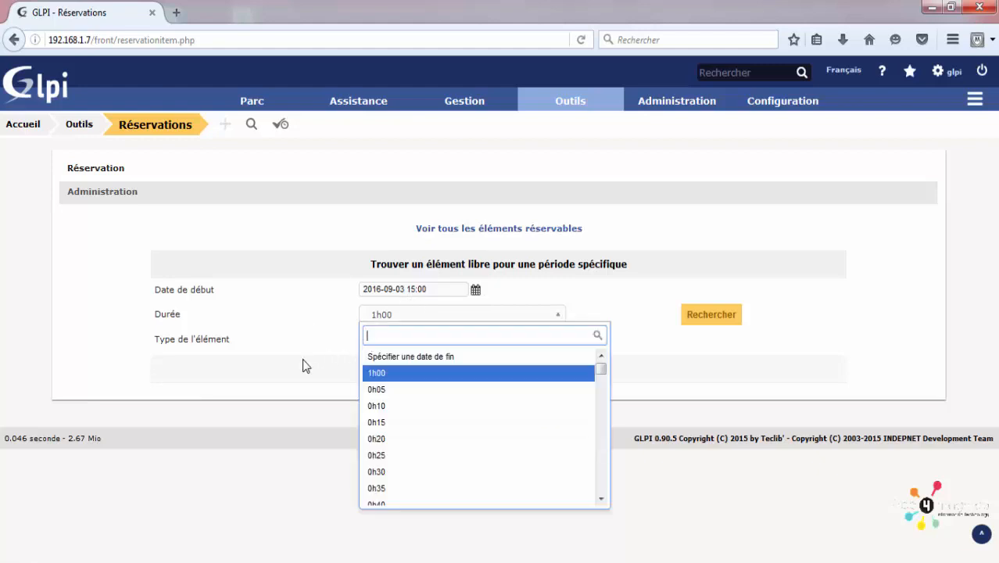
left_click(305, 362)
Step: Leave the item type unchanged and go to the Outils > Rapports module
left_click(389, 343)
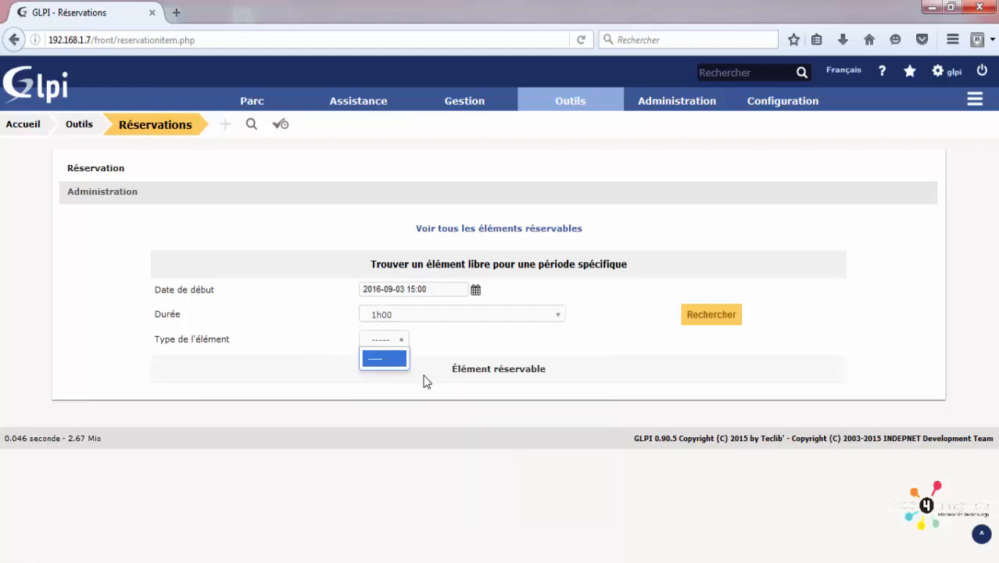
left_click(400, 339)
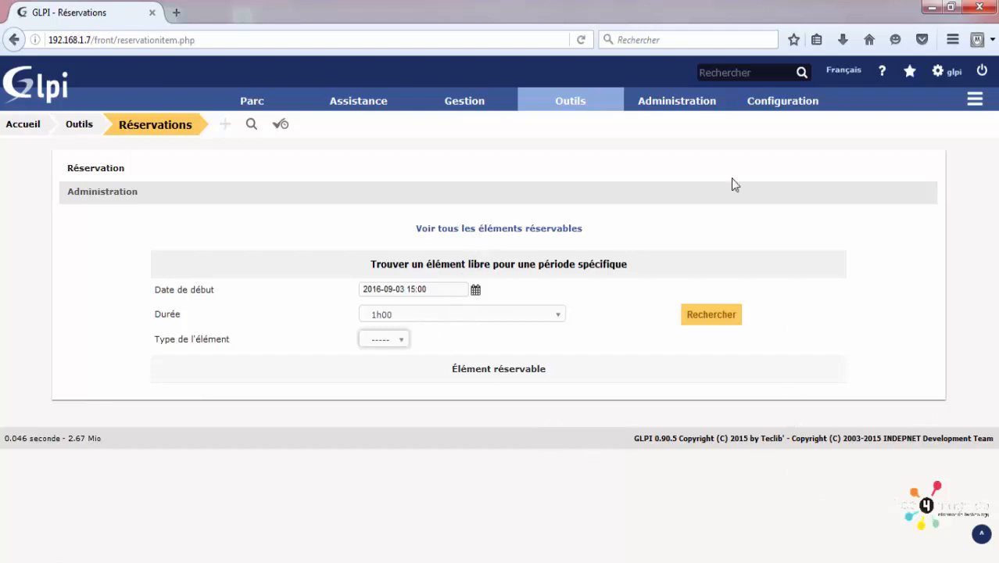
left_click(543, 257)
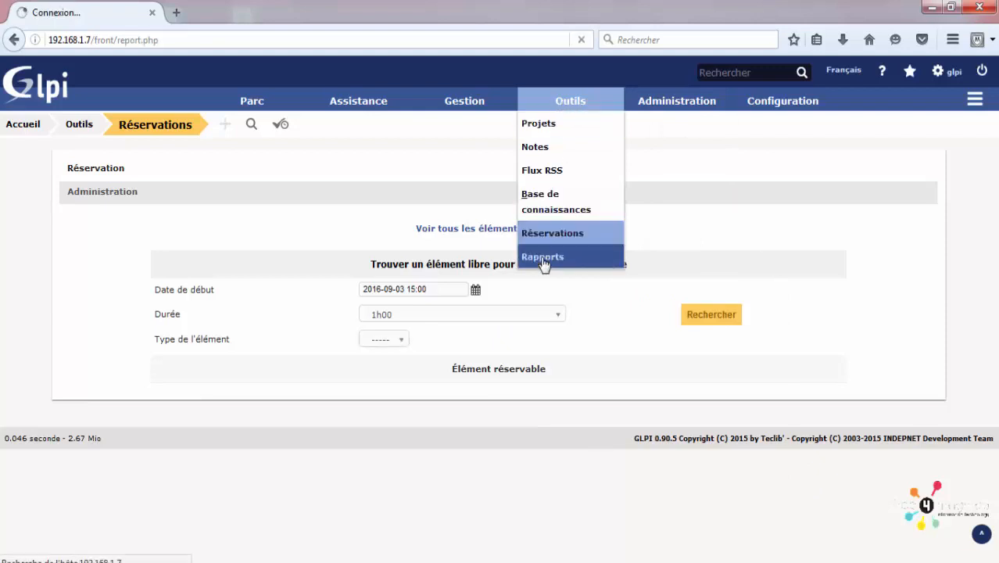
Step: Generate the Rapport par défaut and look over its Ordinateurs row
left_click(489, 191)
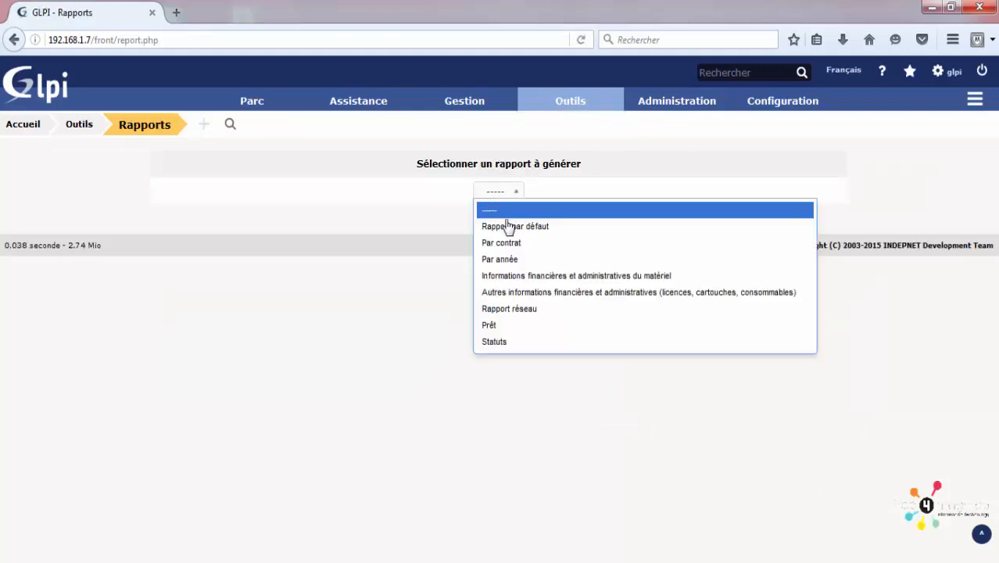
left_click(534, 231)
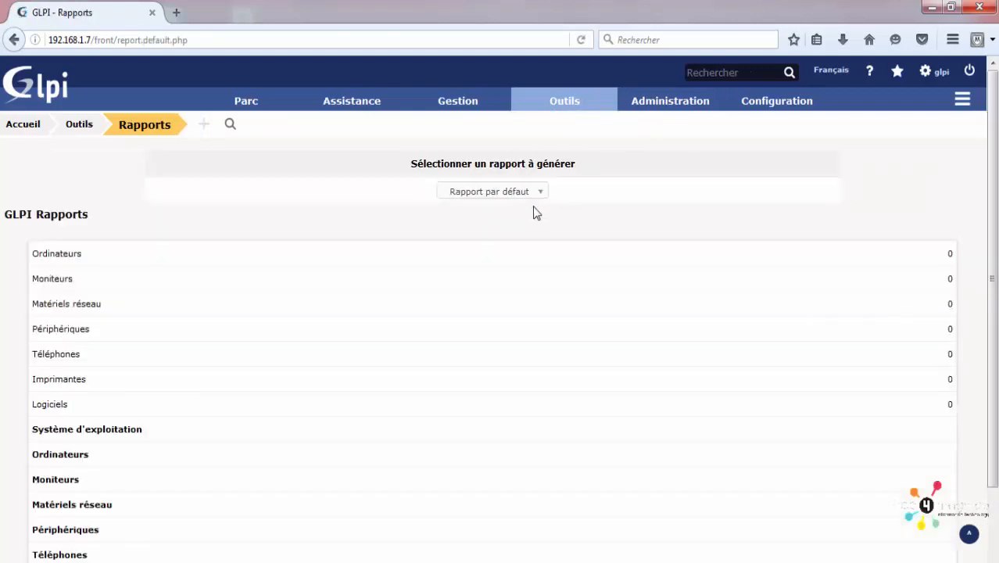
scroll(464, 220, "down", 2)
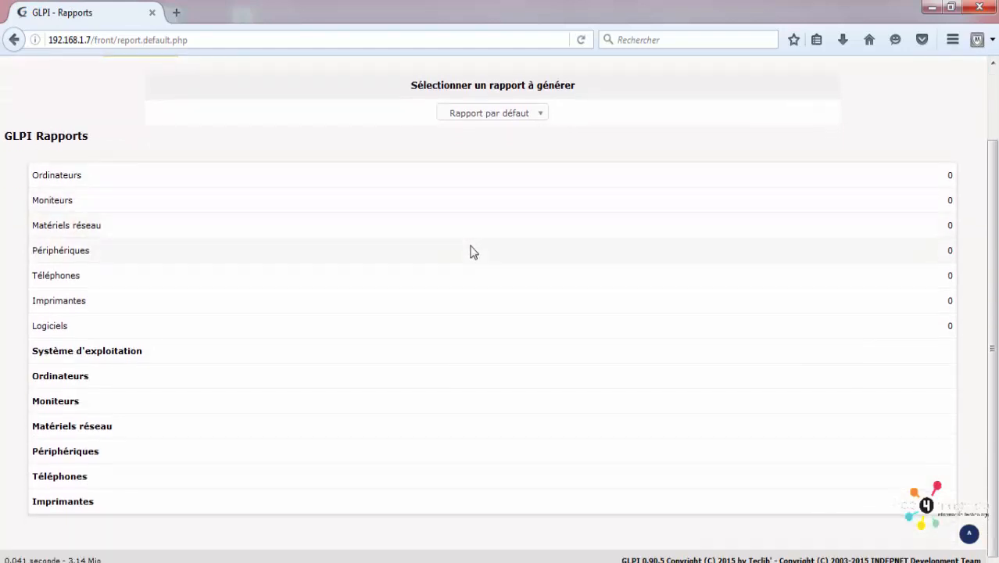
scroll(470, 251, "up", 2)
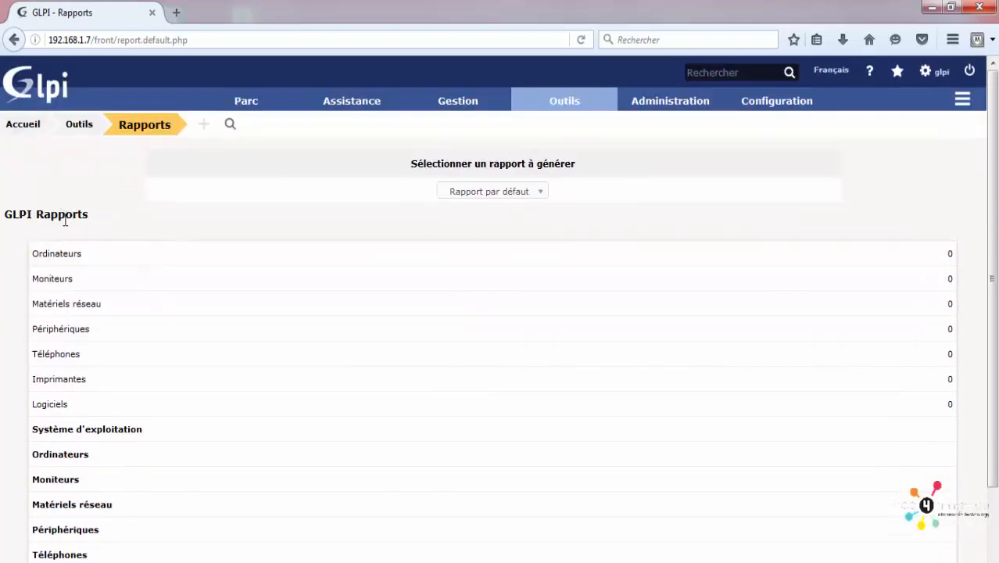
left_click_drag(77, 217, 109, 240)
left_click_drag(38, 254, 928, 266)
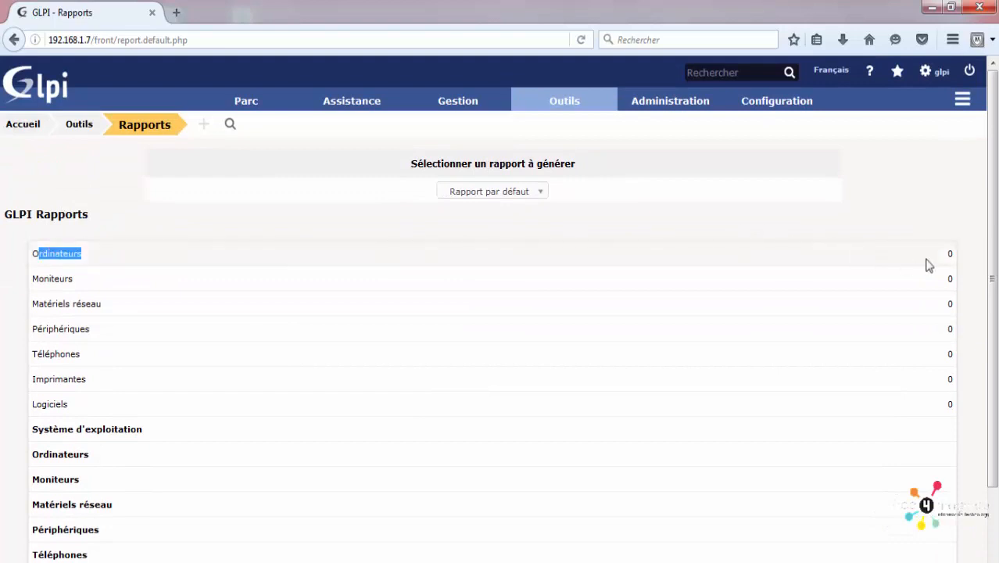
left_click_drag(76, 287, 444, 306)
scroll(197, 417, "down", 1)
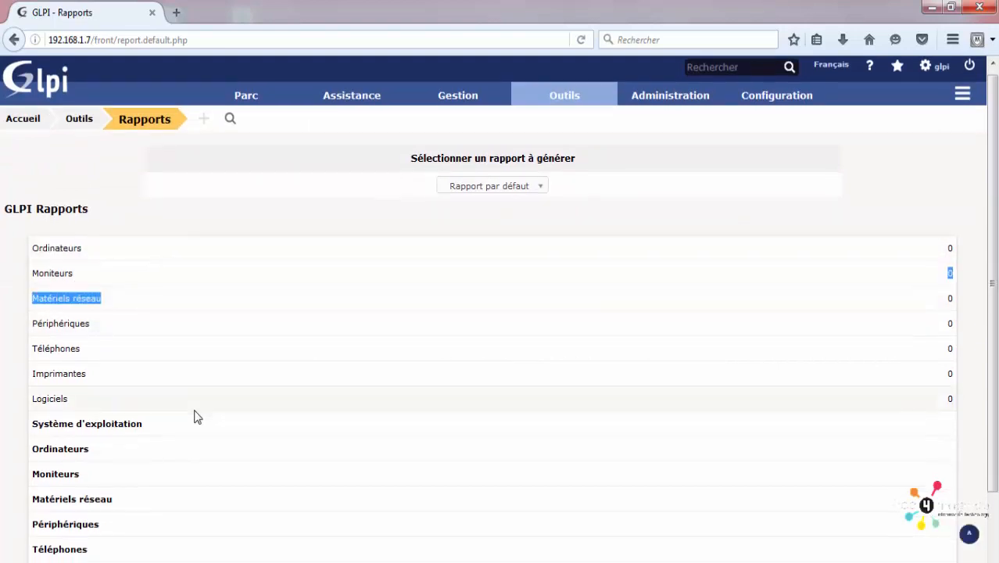
scroll(196, 418, "down", 1)
Step: Display the Informations financières et administratives du matériel report, then return to report selection
left_click(473, 117)
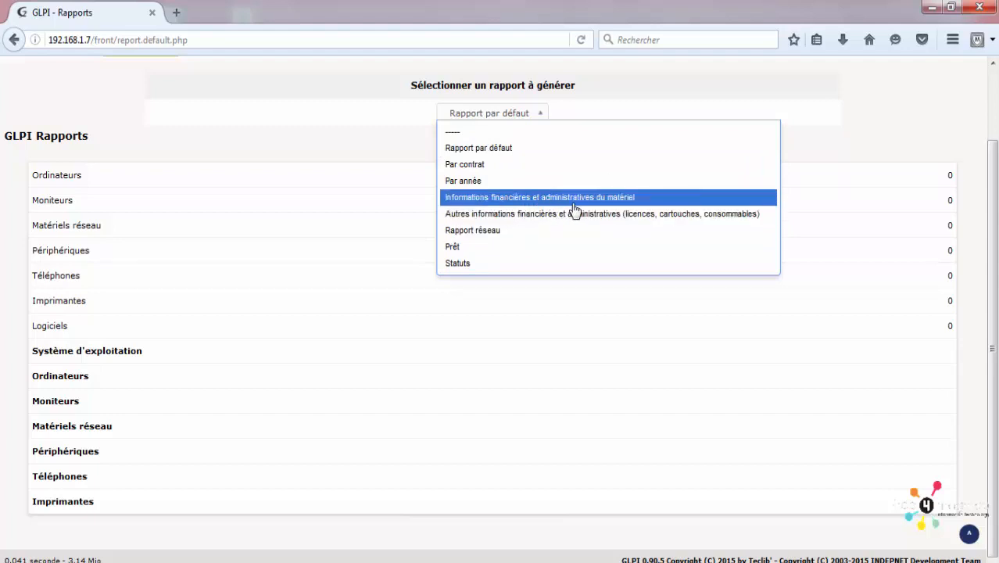
left_click(587, 201)
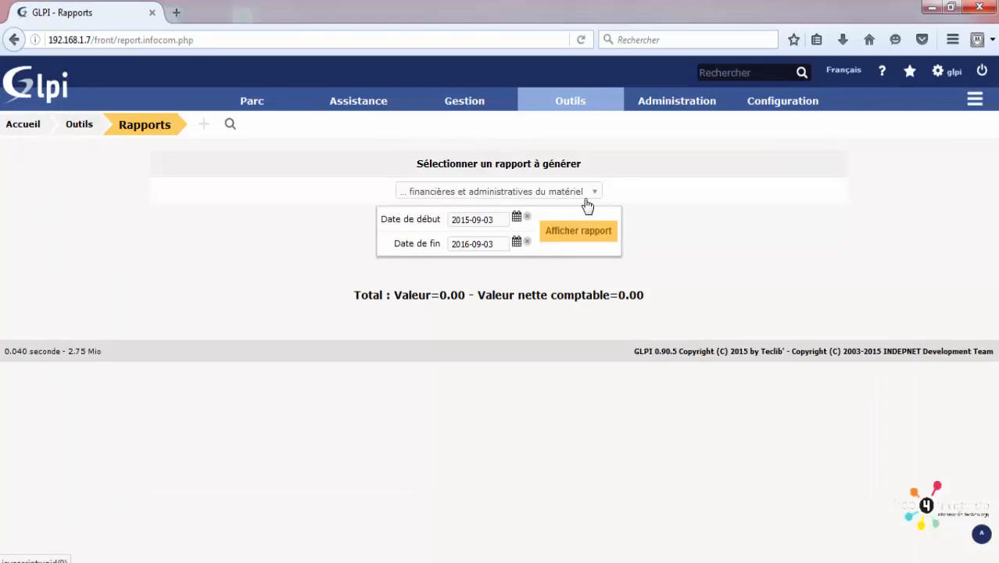
left_click(555, 235)
mouse_move(586, 100)
left_click(554, 261)
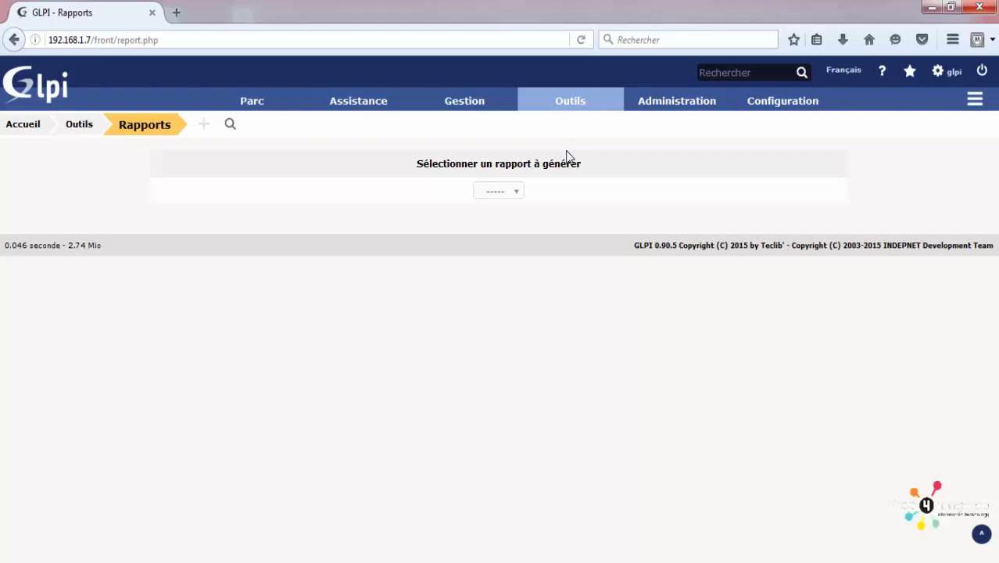
mouse_move(575, 109)
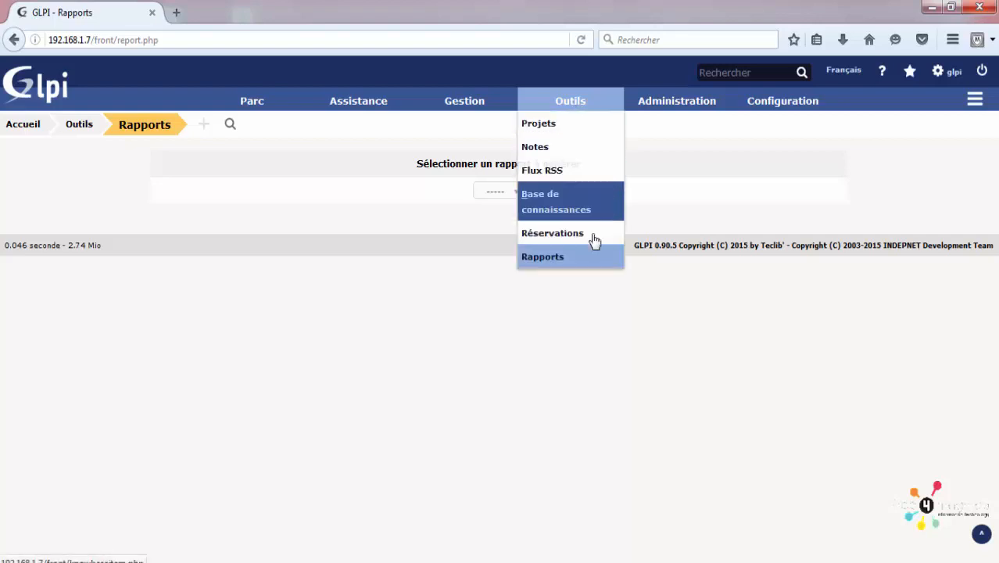
Step: Display the Par contrat report for all item types in 2016, then dismiss the report list
left_click(568, 257)
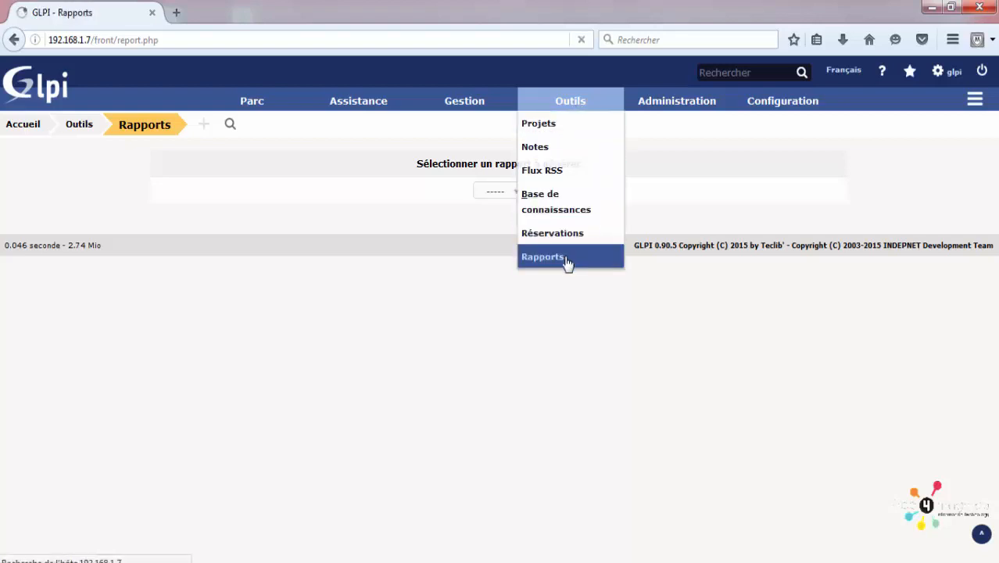
left_click(498, 194)
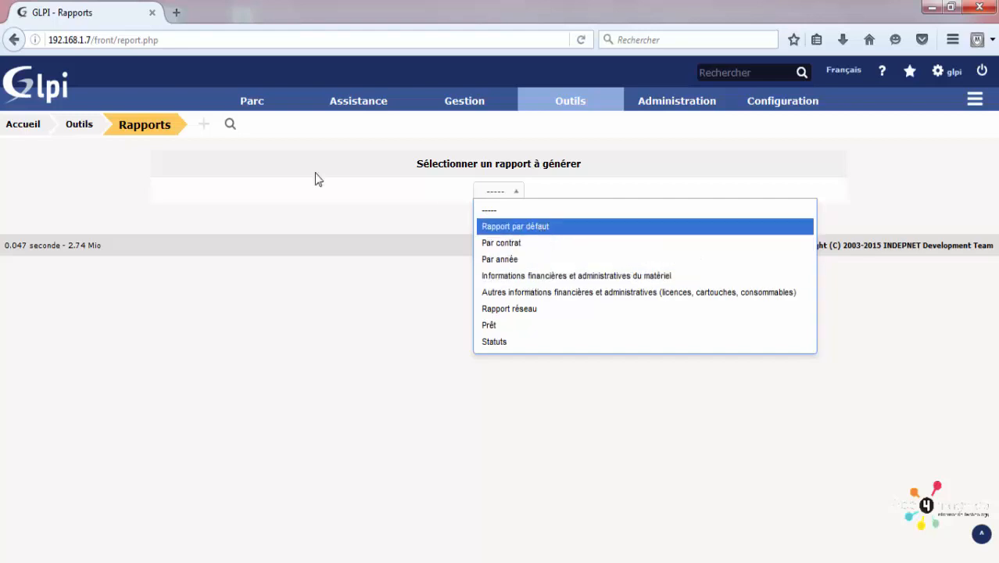
left_click(507, 242)
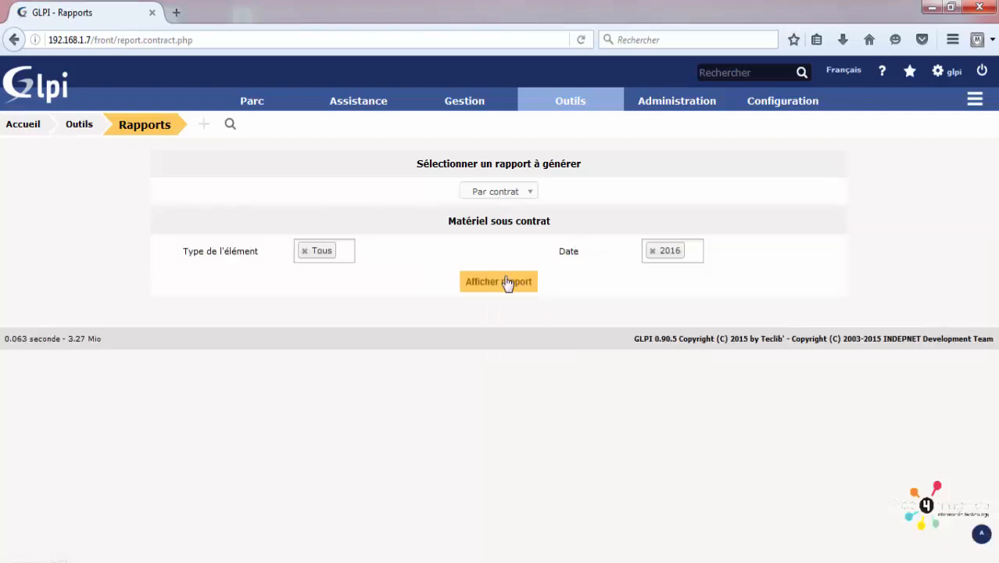
left_click(504, 286)
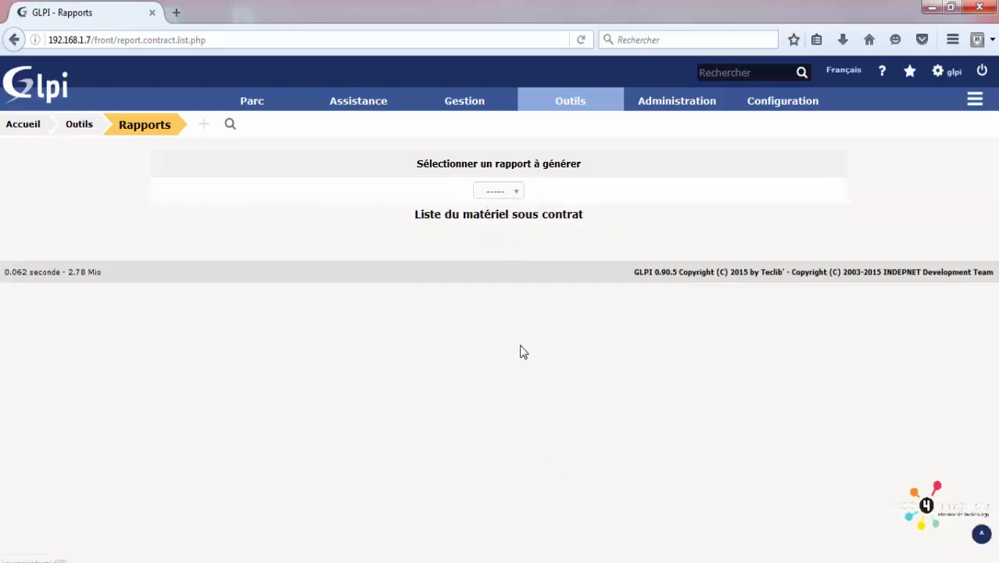
left_click(496, 192)
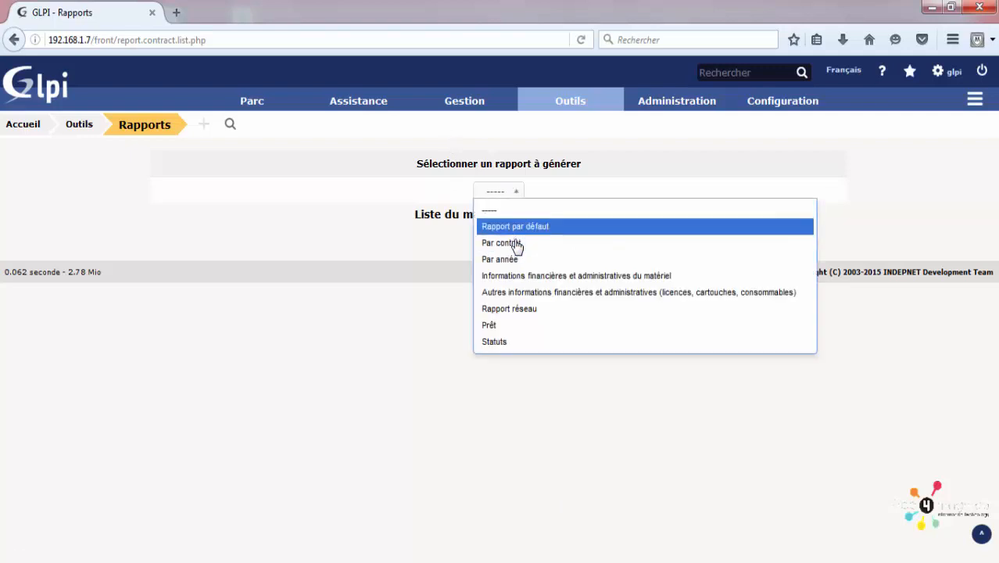
left_click(489, 100)
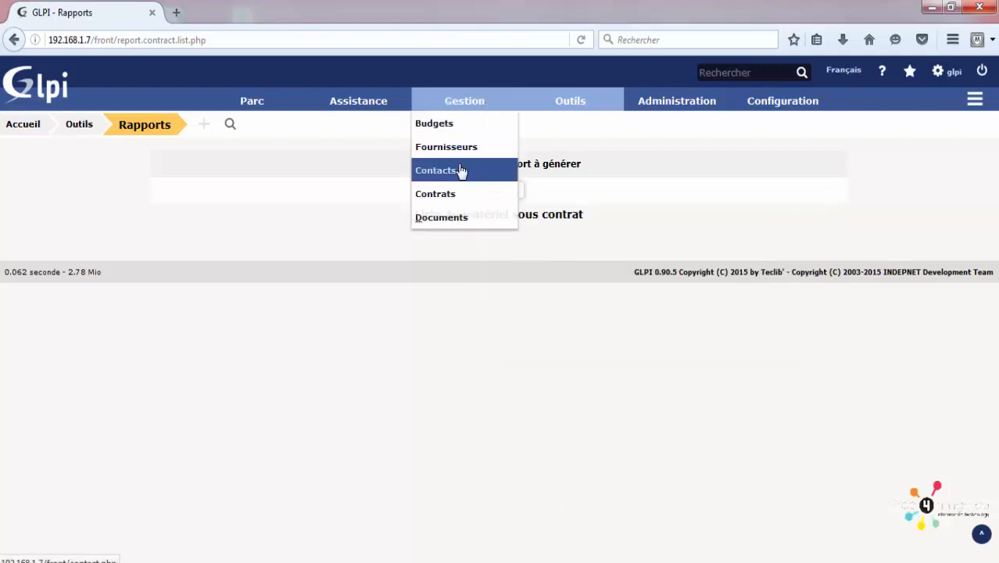
Step: Browse the Administration lists of Utilisateurs, then Groupes, then Entités
left_click(666, 107)
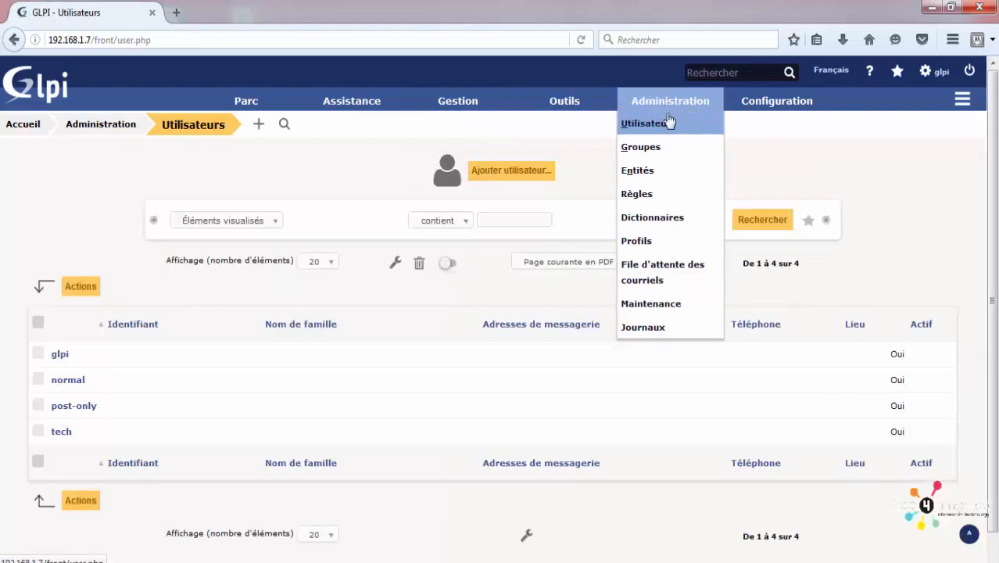
left_click(688, 128)
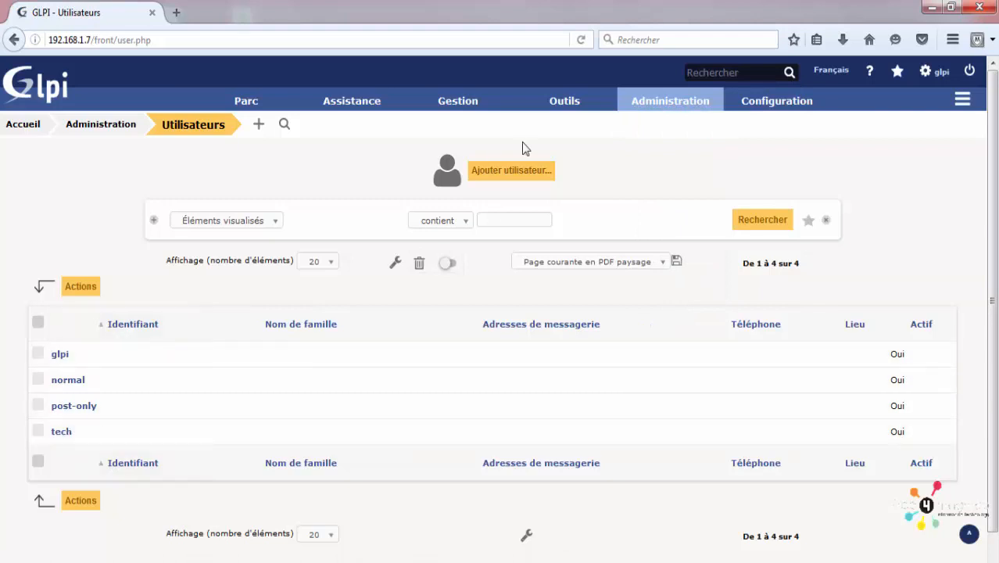
mouse_move(680, 109)
left_click(657, 153)
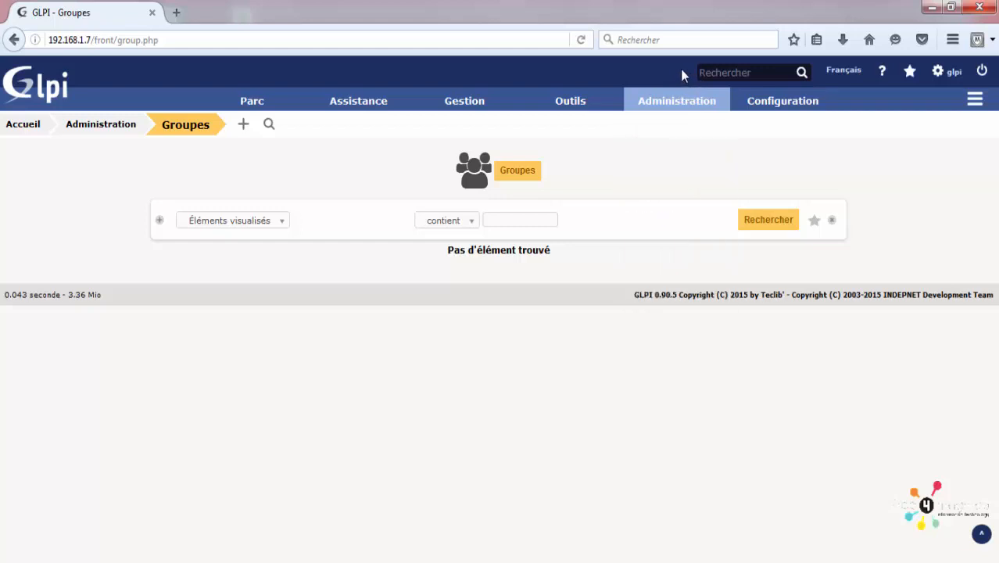
mouse_move(675, 109)
left_click(662, 168)
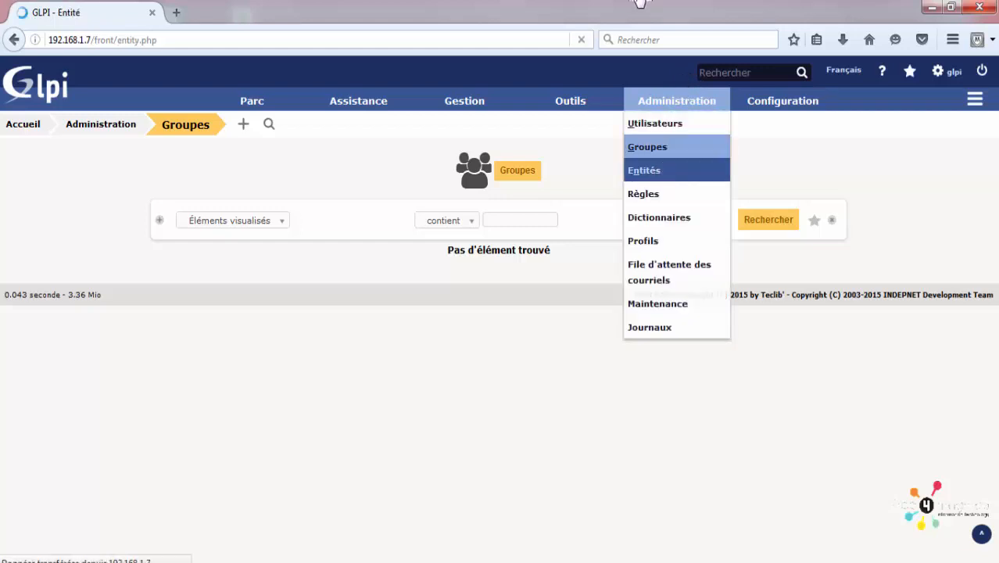
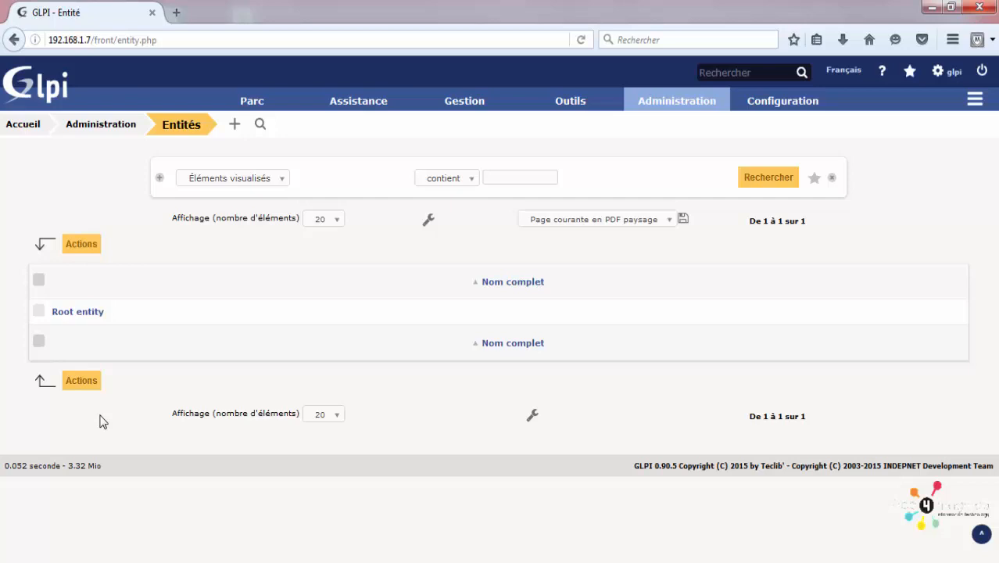
Step: Review the Règles métier pour les tickets, then return to the list of rule types
mouse_move(679, 109)
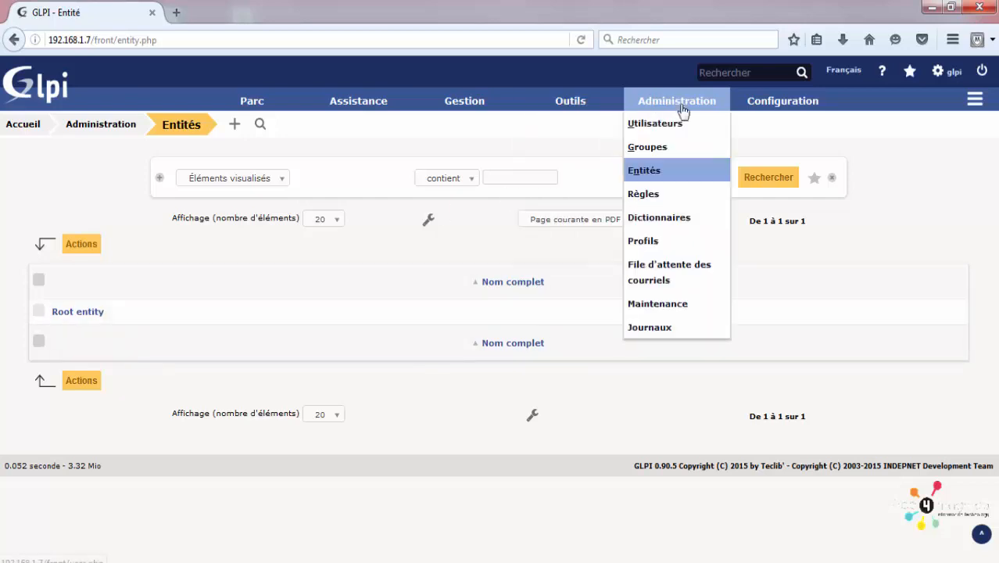
left_click(711, 204)
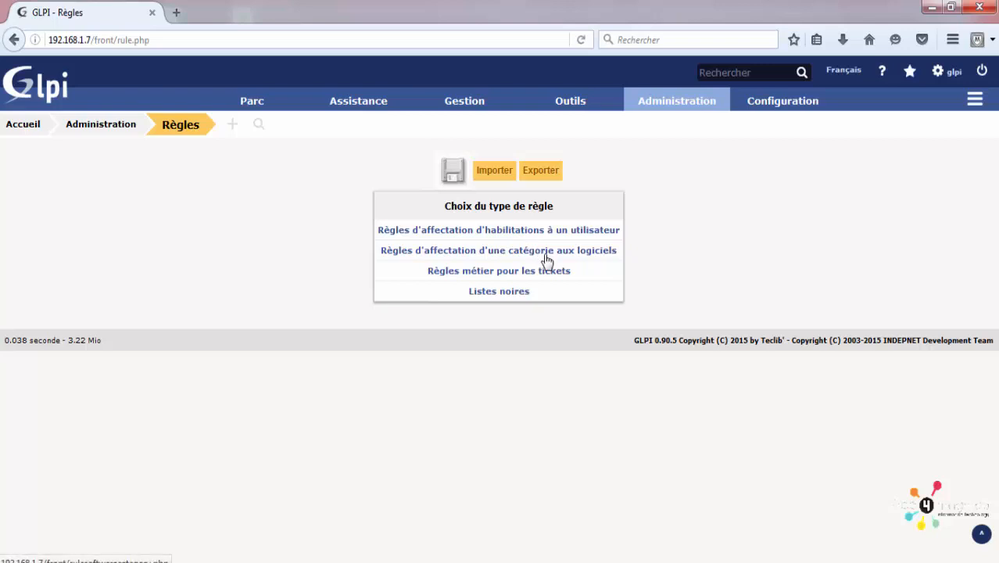
left_click(484, 275)
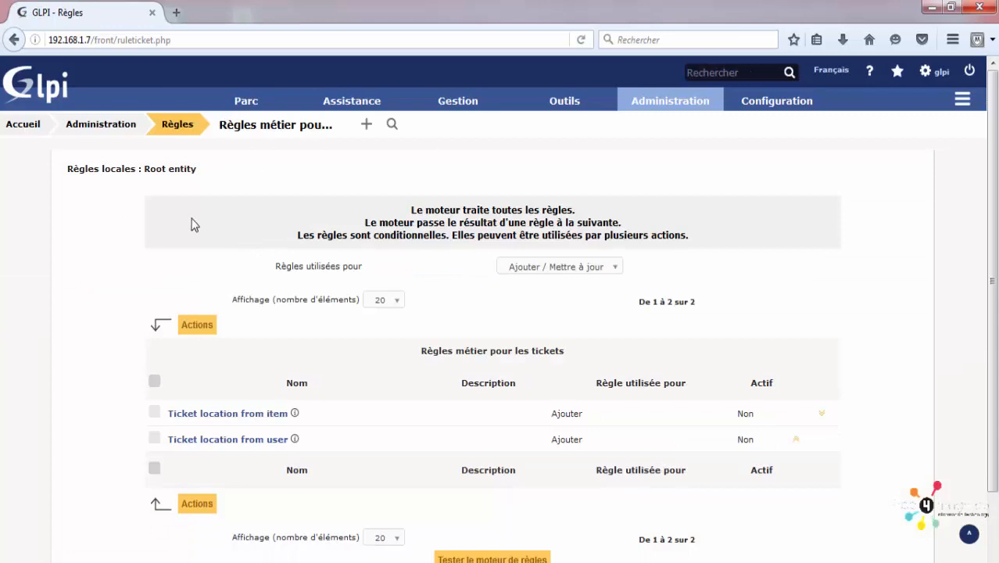
mouse_move(670, 100)
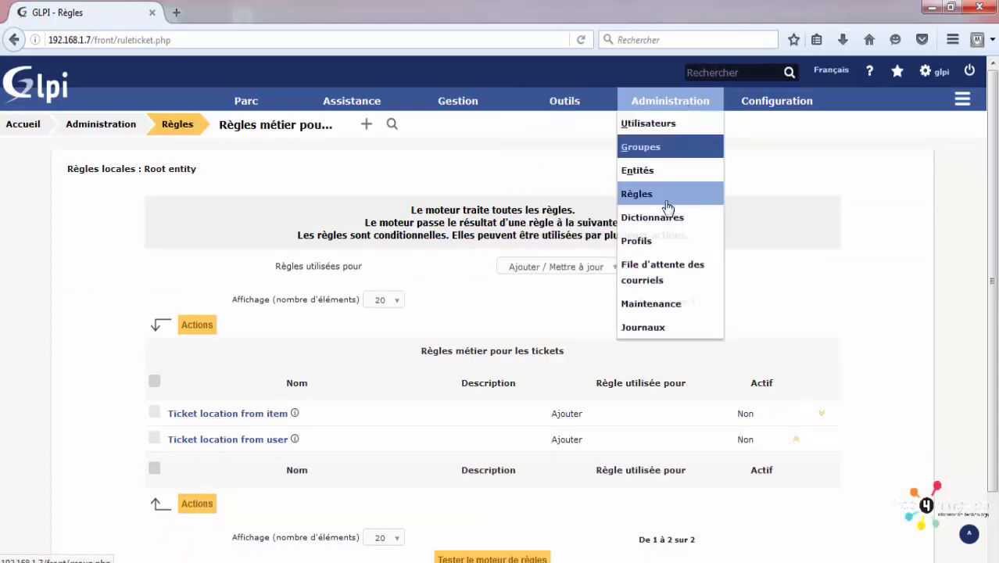
left_click(663, 205)
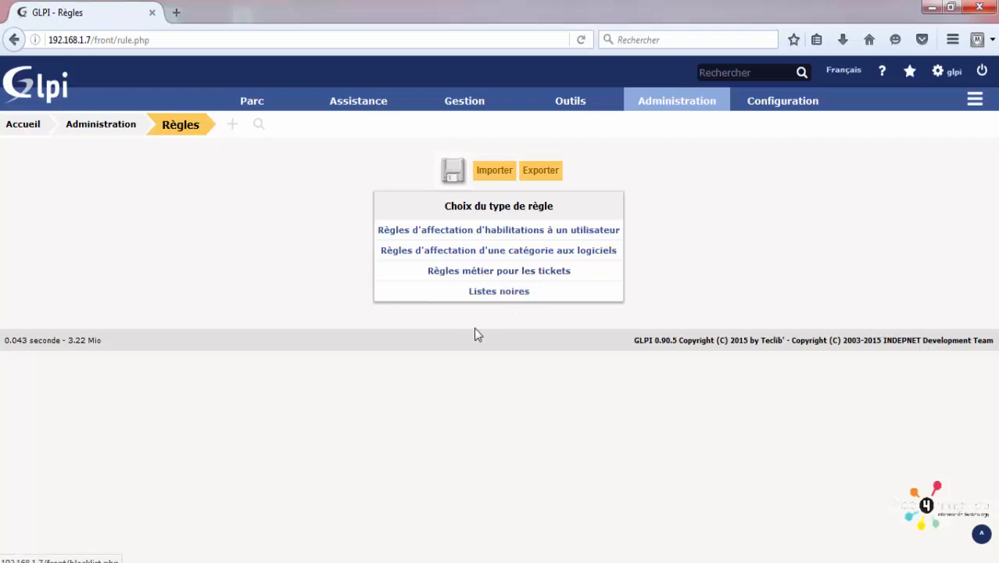
Step: Pause and resume the recorder with the Règles page still showing
left_click(473, 562)
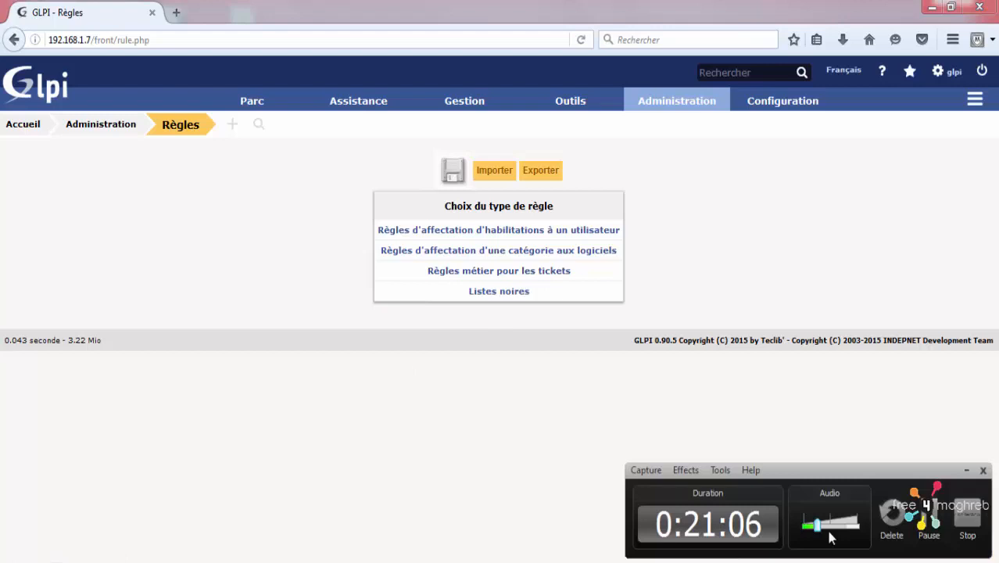
left_click(926, 525)
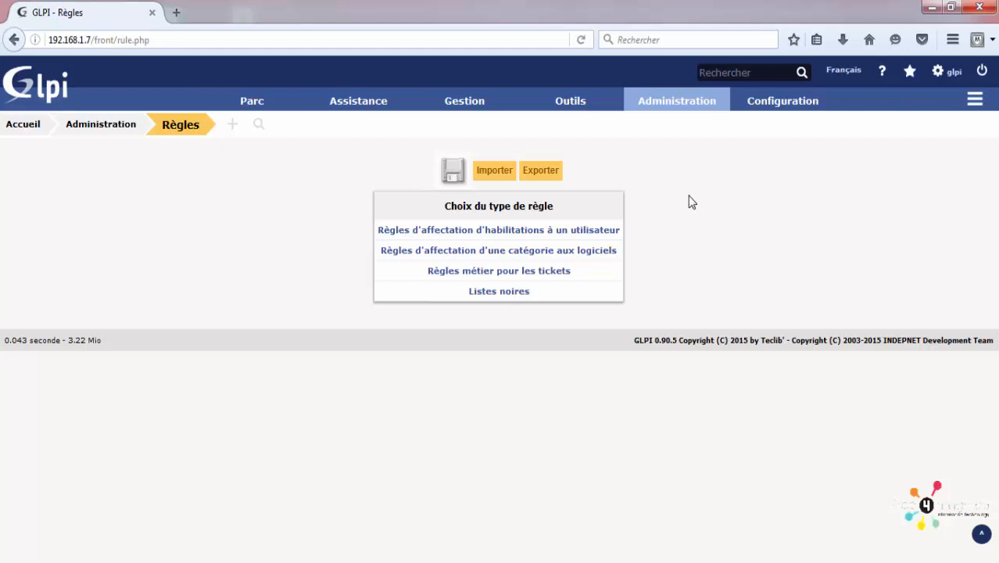
Step: Look over the Types d'ordinateur dictionary rules and return to Dictionnaires
mouse_move(642, 102)
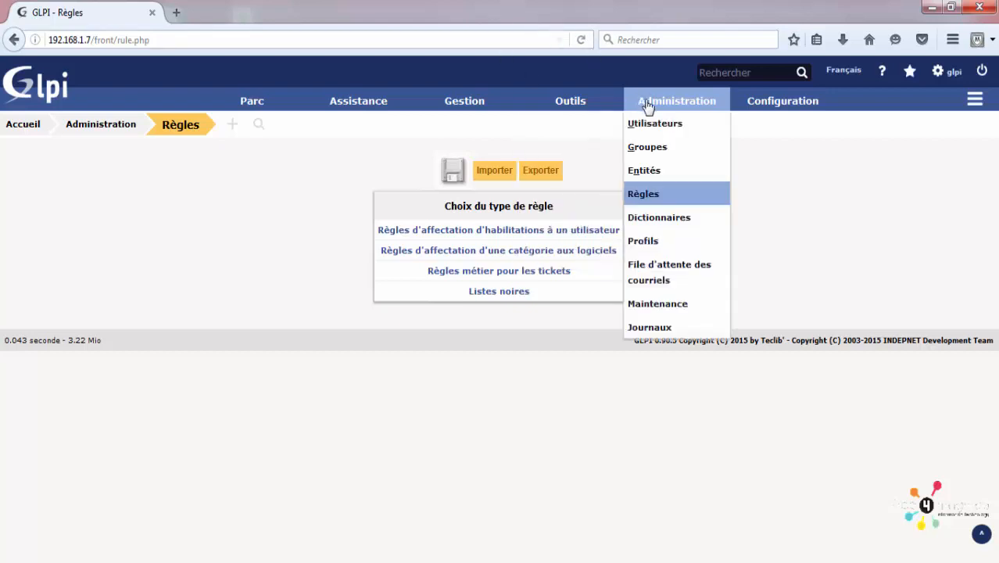
left_click(671, 223)
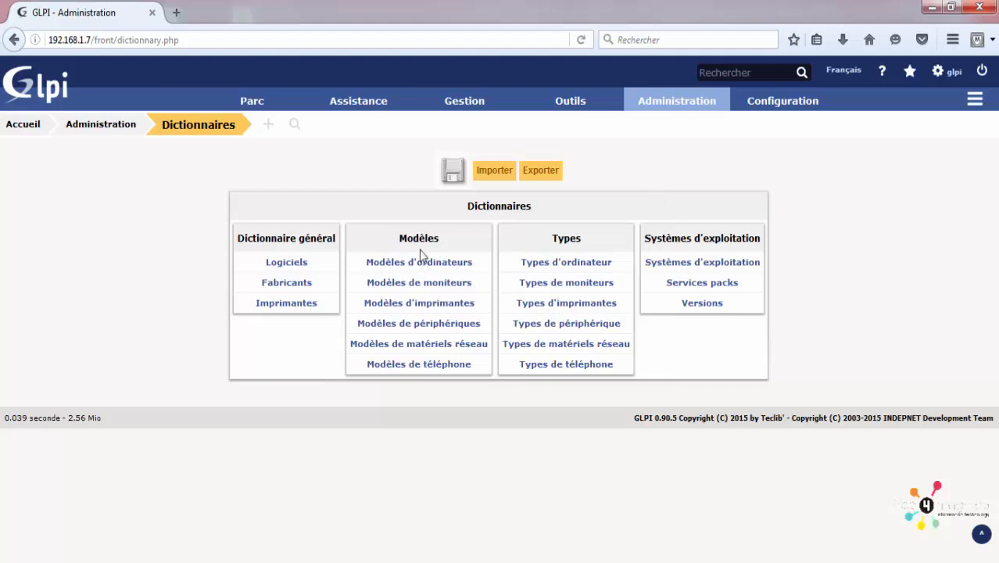
left_click(547, 267)
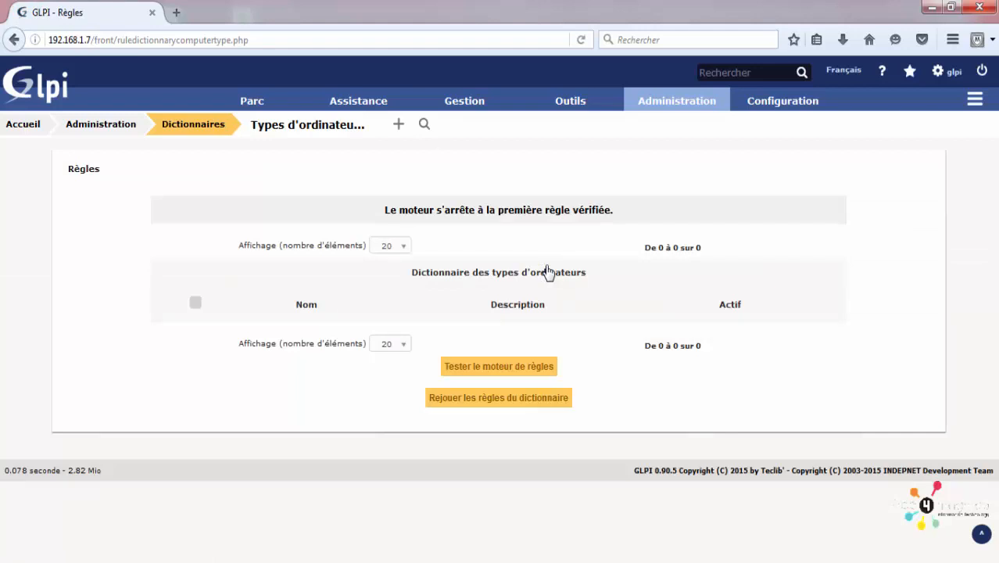
left_click(14, 39)
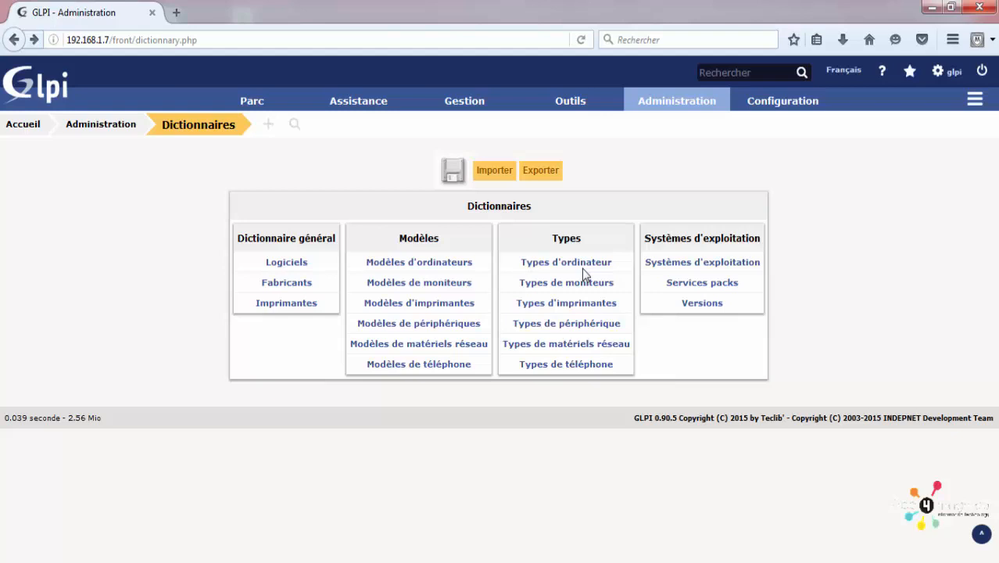
Step: Open the Types d'imprimantes rules, start a new rule, then leave it unsaved
left_click(564, 308)
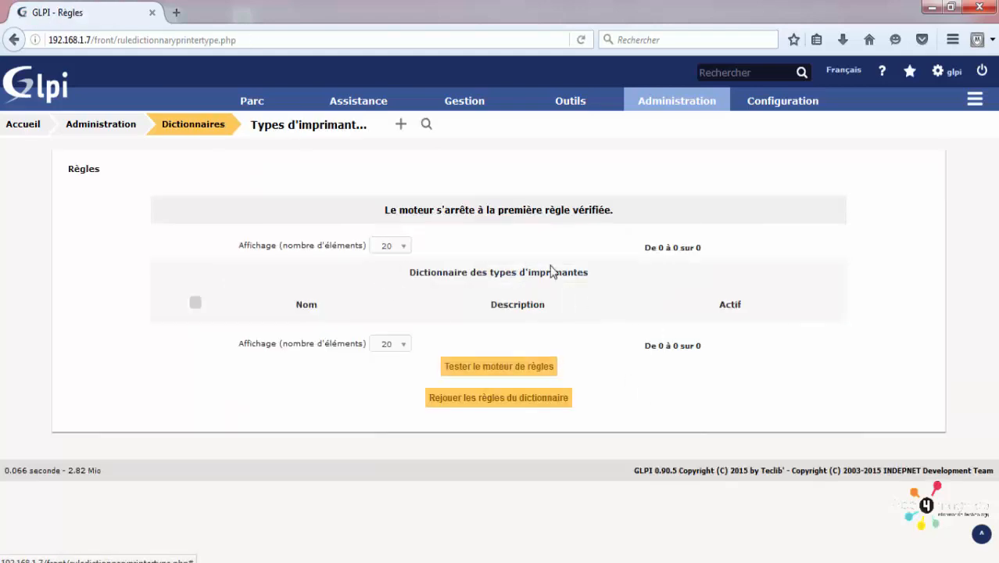
left_click(401, 125)
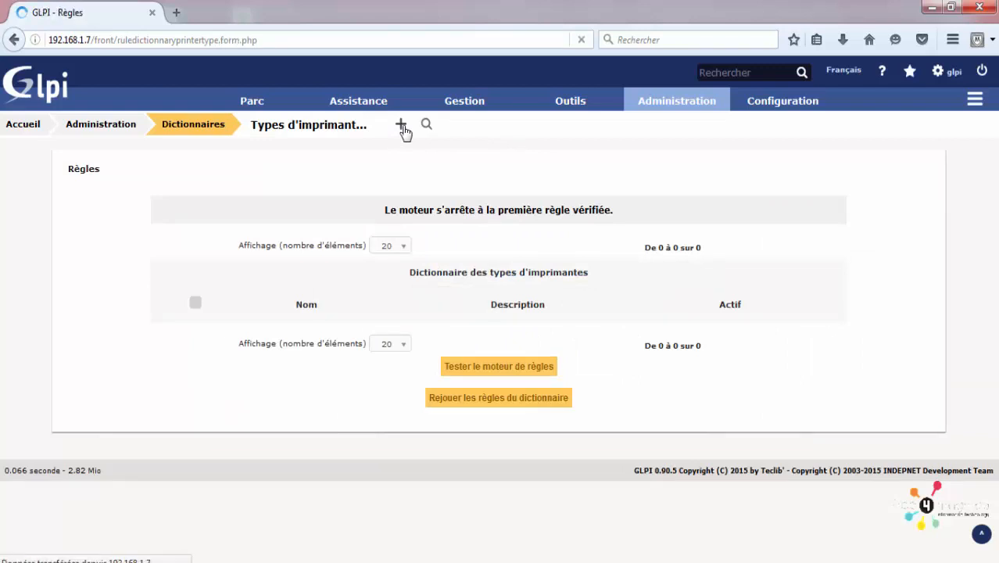
left_click(304, 237)
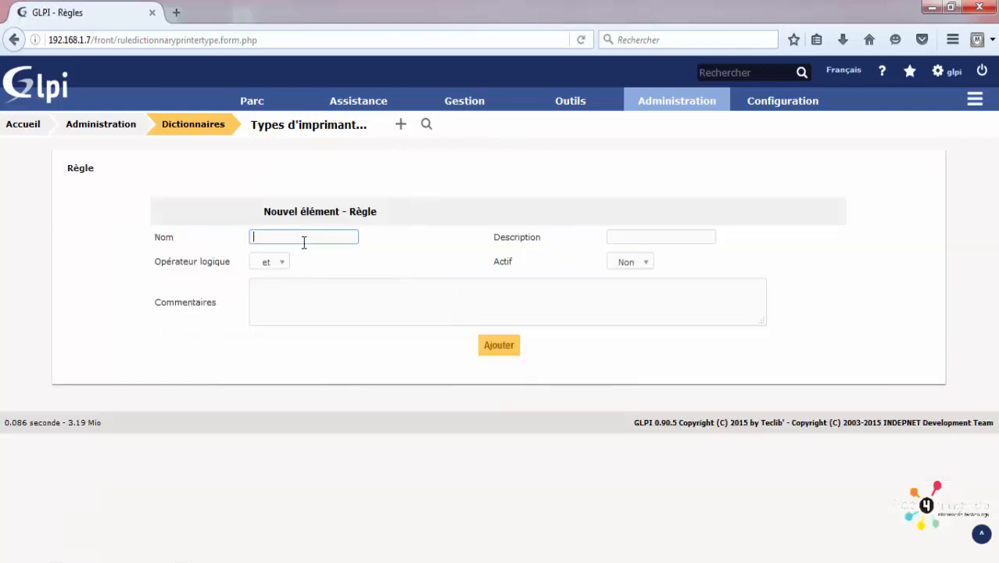
left_click(14, 40)
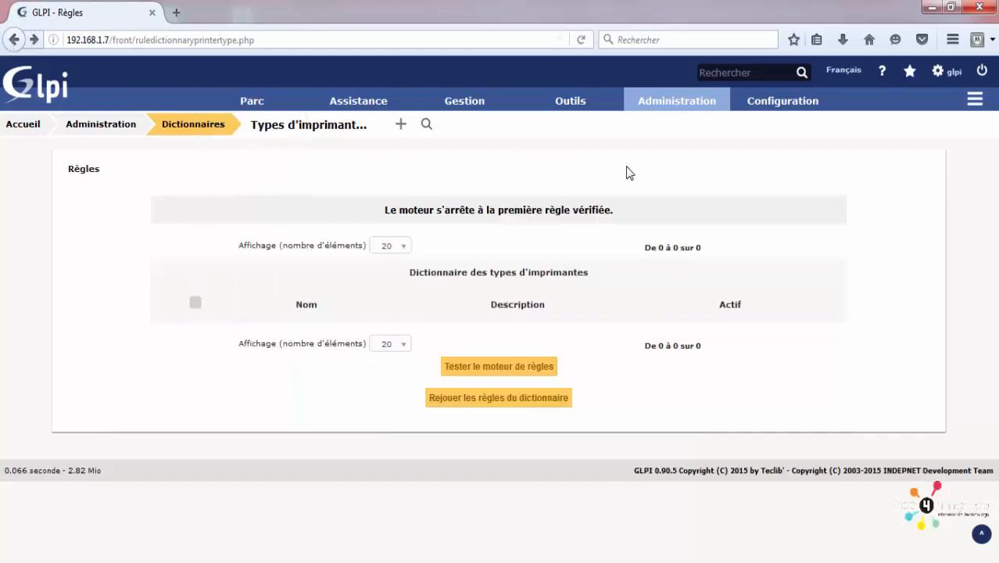
mouse_move(680, 98)
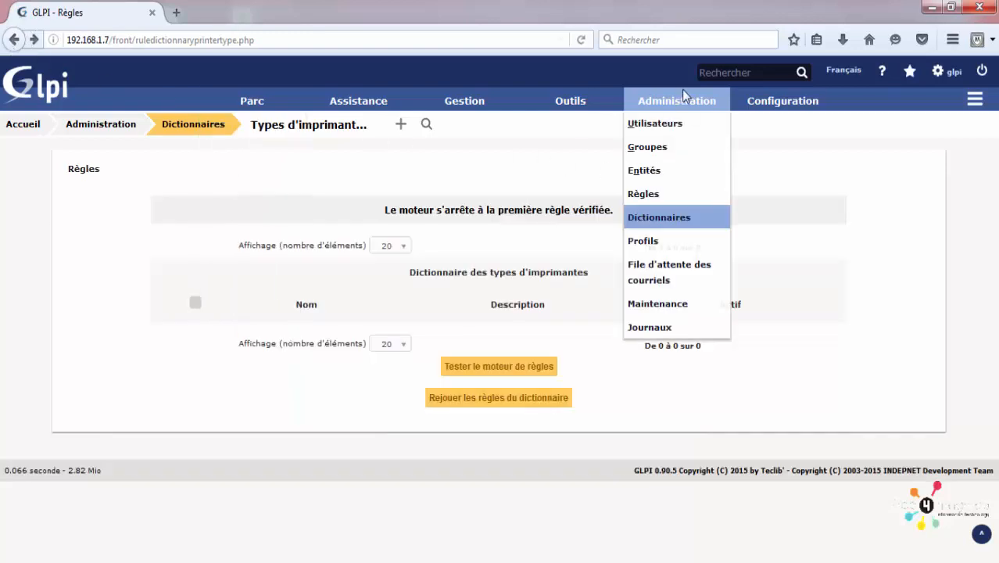
Step: Open Administration > Profils and scroll through the seven profiles, Admin to Technician
left_click(663, 246)
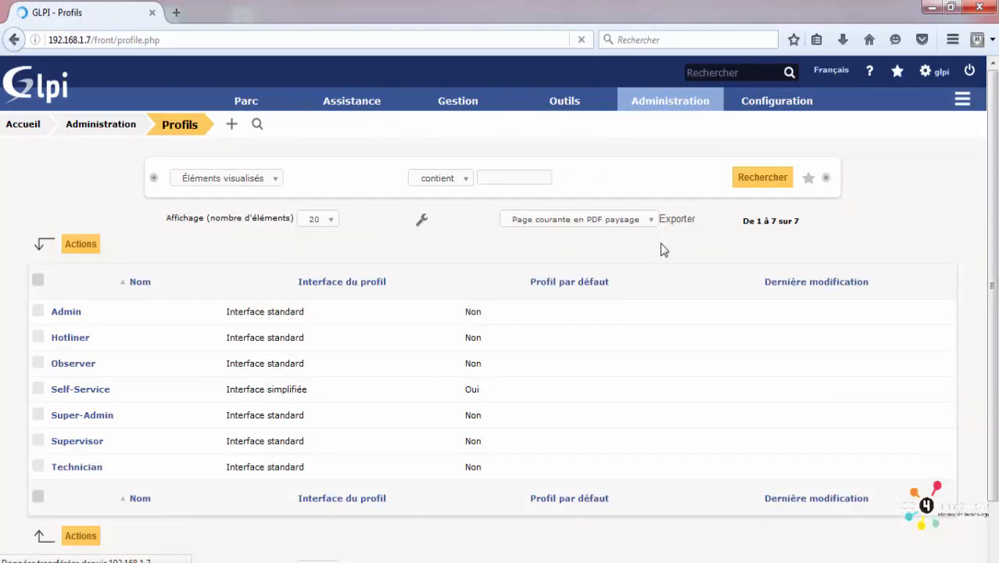
scroll(389, 244, "down", 2)
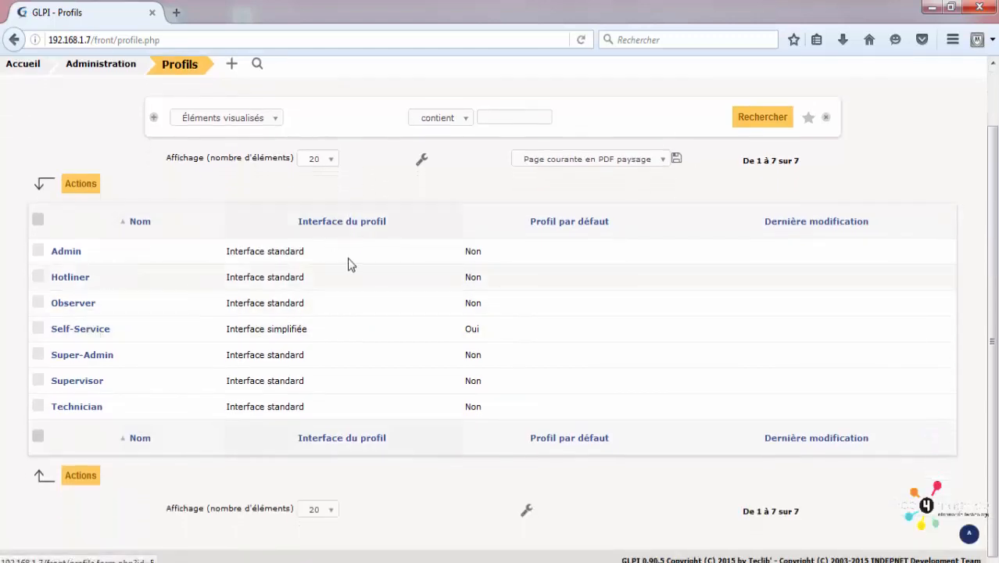
scroll(348, 263, "up", 2)
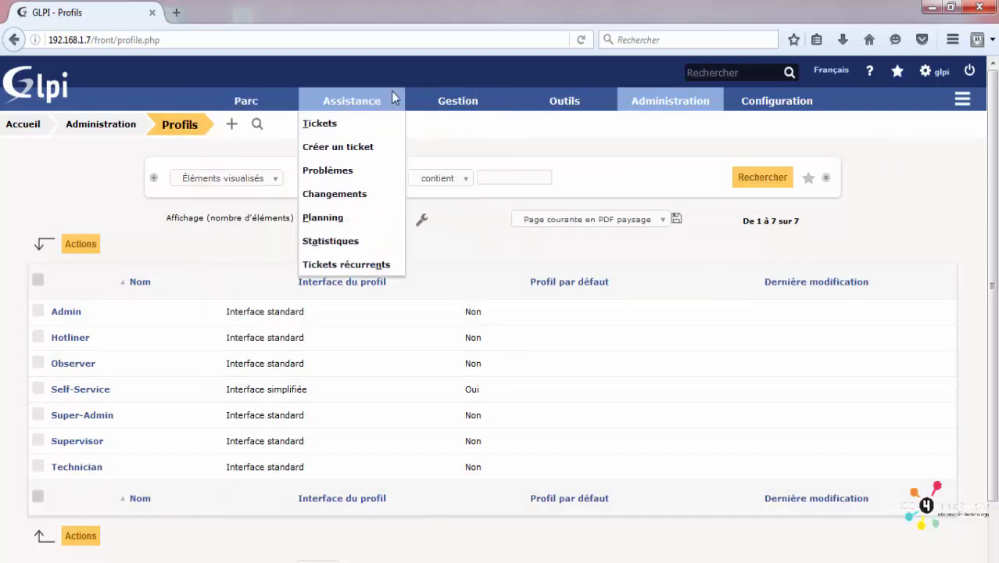
mouse_move(258, 102)
mouse_move(368, 115)
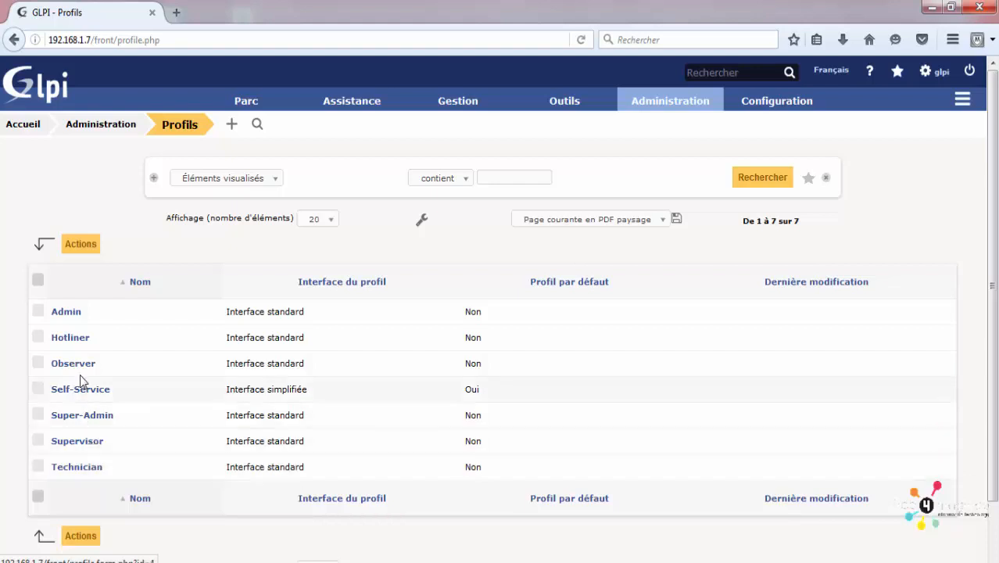
Step: Tick Voir tickets des groupes in Super-Admin's Assistance rights, save, and return to Profils
left_click(87, 417)
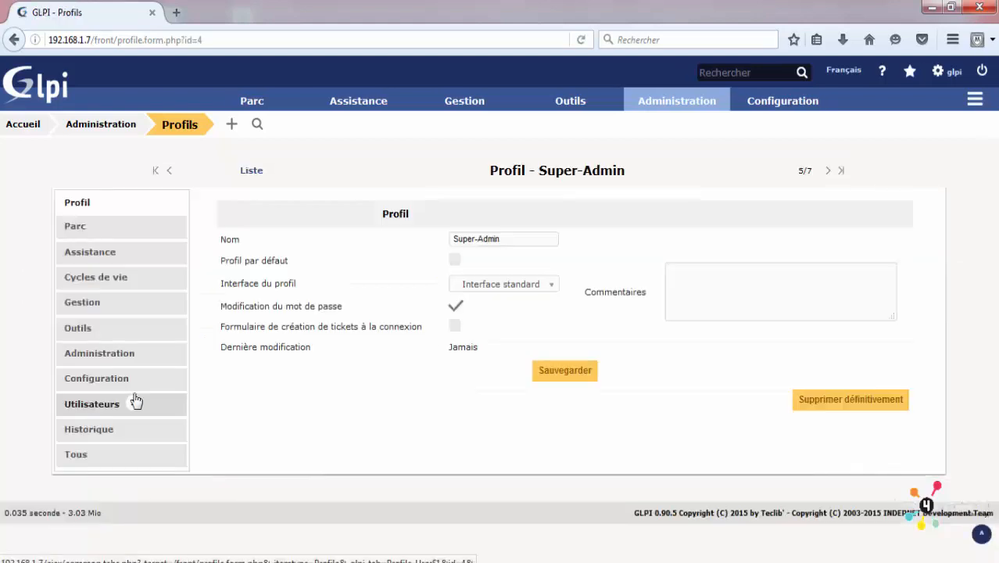
left_click(152, 229)
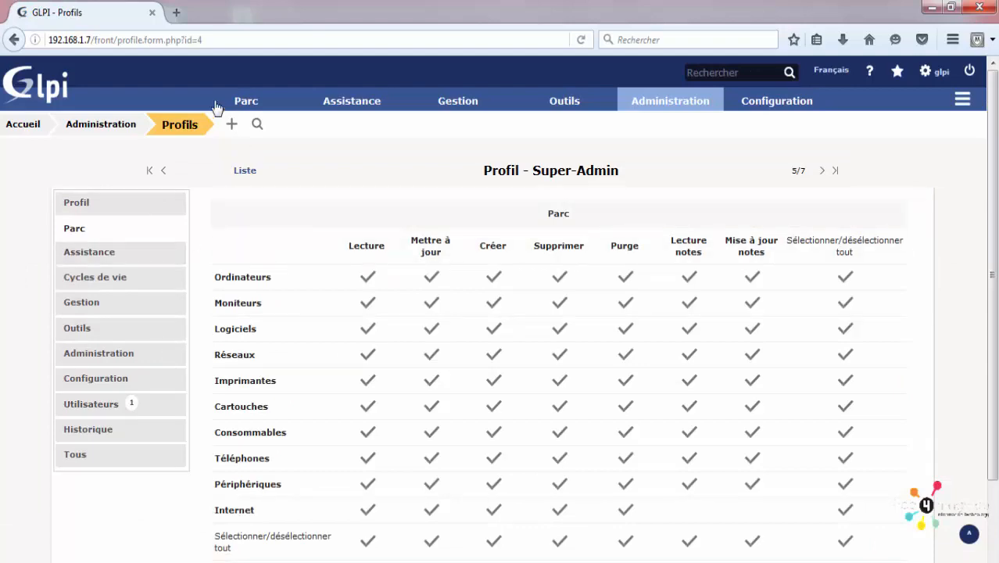
scroll(468, 295, "down", 3)
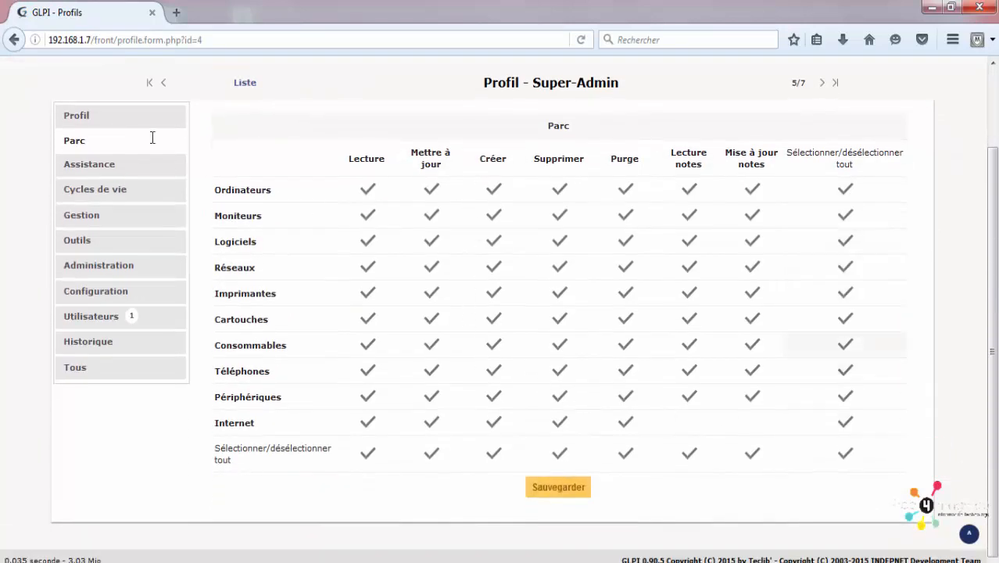
left_click(74, 168)
scroll(517, 297, "down", 4)
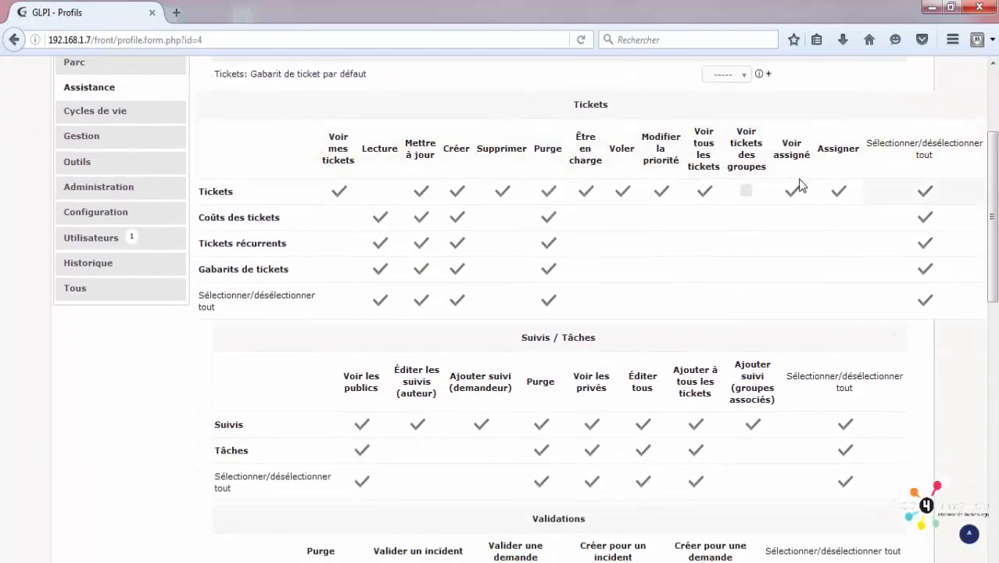
scroll(930, 258, "up", 4)
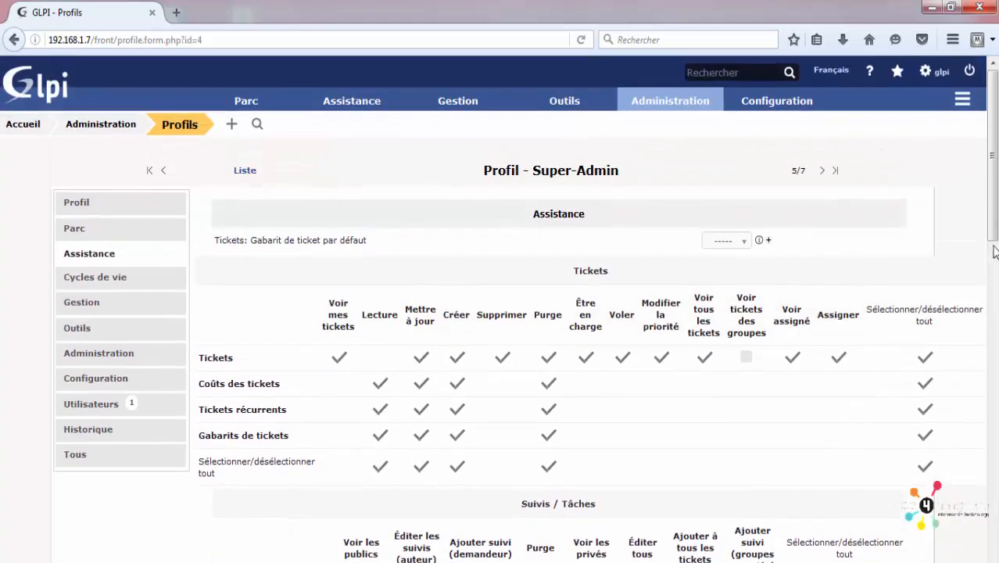
scroll(671, 235, "down", 4)
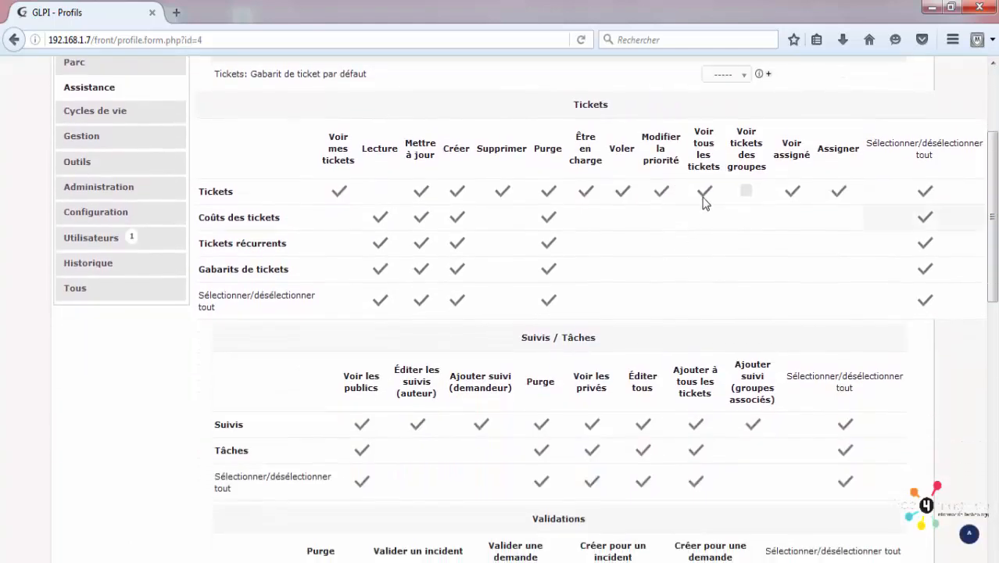
left_click(746, 190)
scroll(746, 203, "down", 12)
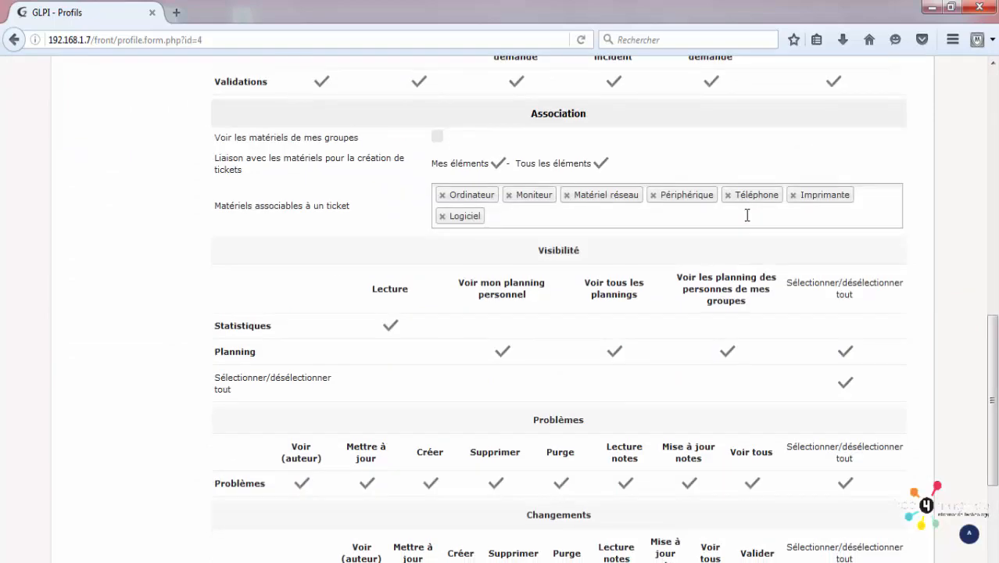
scroll(743, 222, "down", 5)
left_click(563, 490)
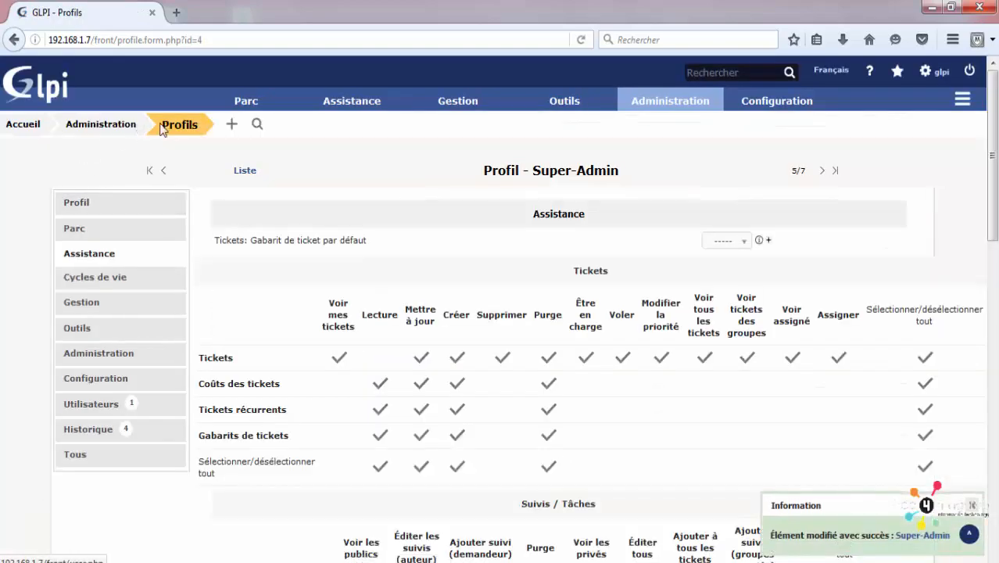
left_click(162, 129)
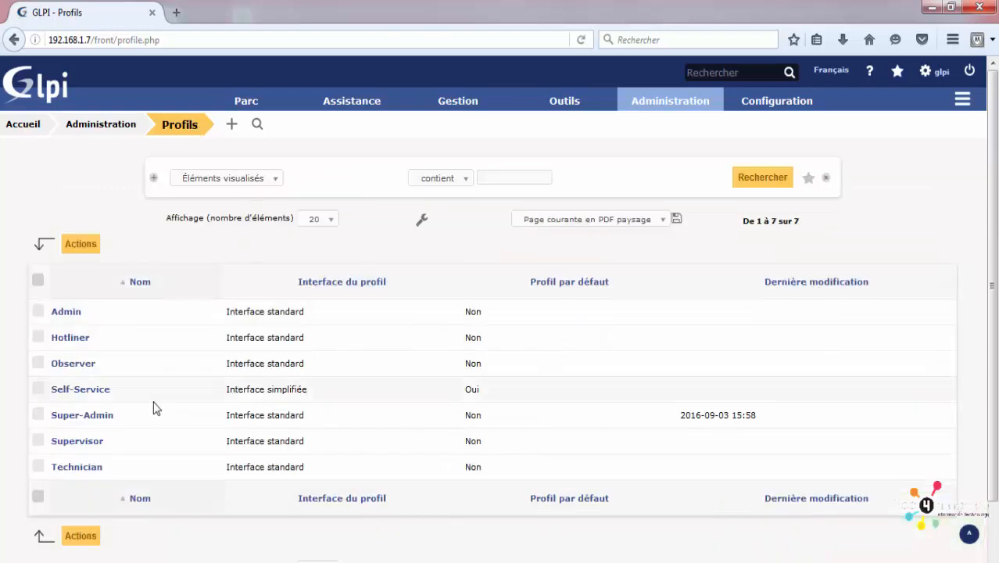
Step: View the Technician profile's rights, then open the empty File d'attente des courriels
left_click(90, 469)
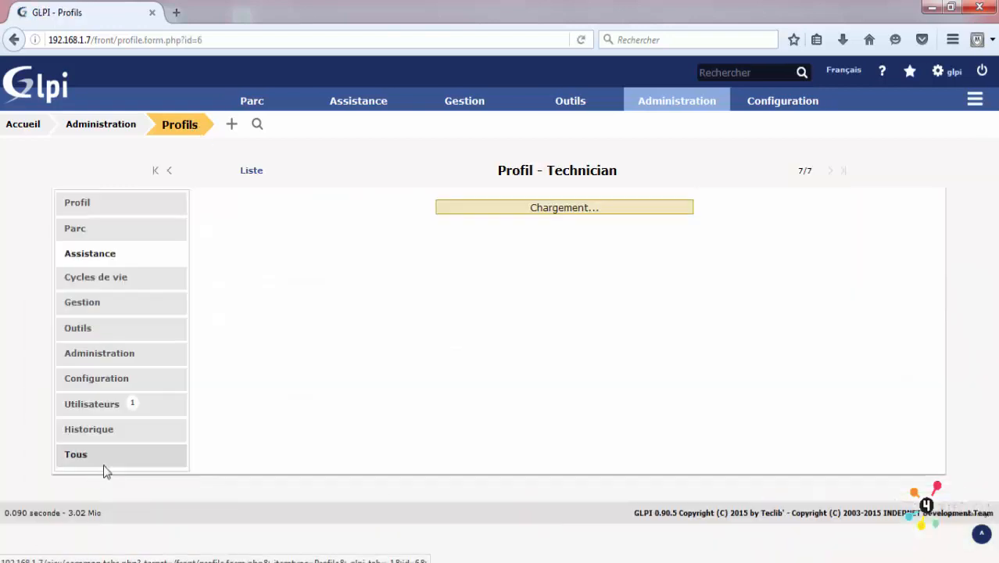
scroll(265, 300, "down", 2)
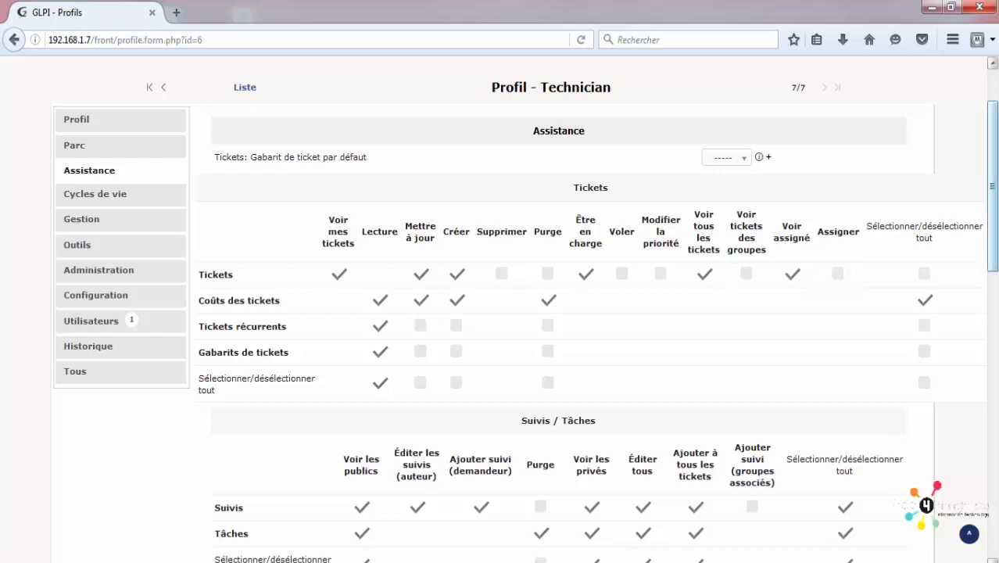
left_click_drag(994, 185, 997, 160)
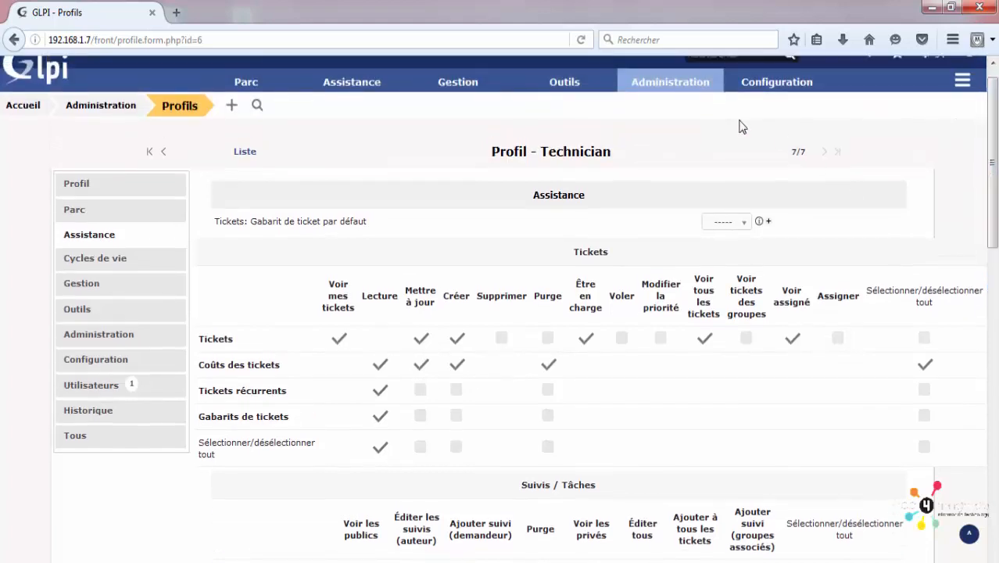
mouse_move(675, 85)
left_click(657, 260)
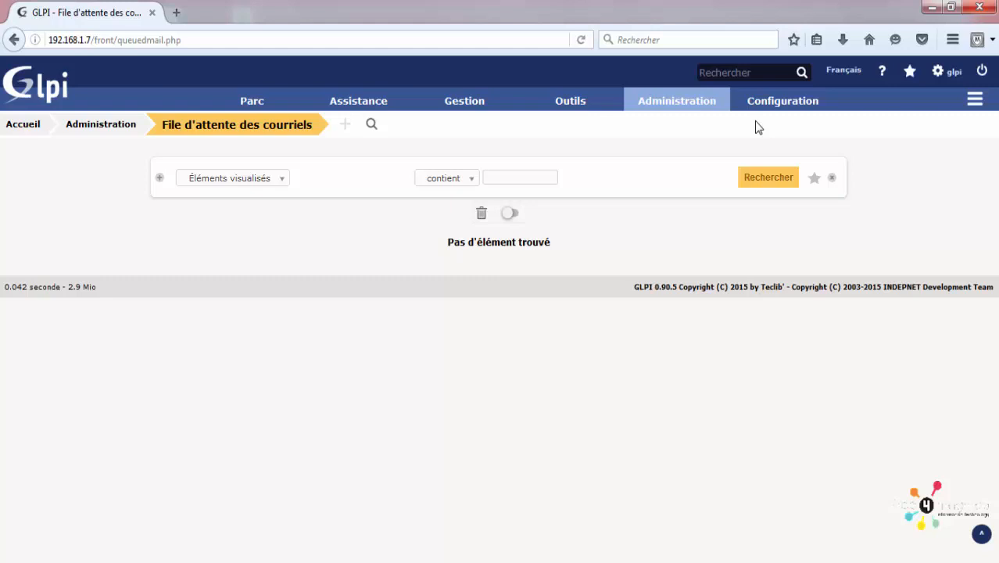
mouse_move(772, 115)
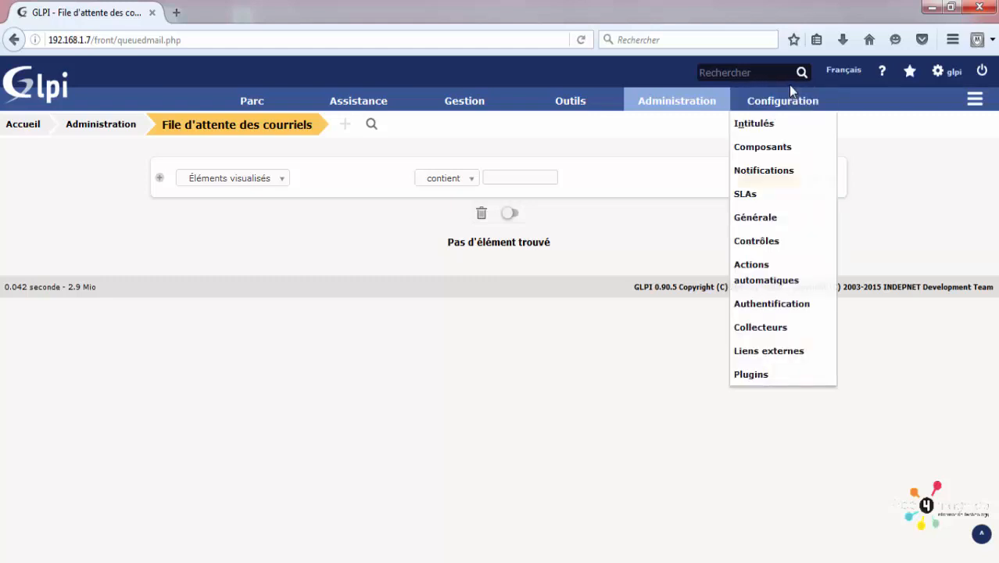
mouse_move(605, 130)
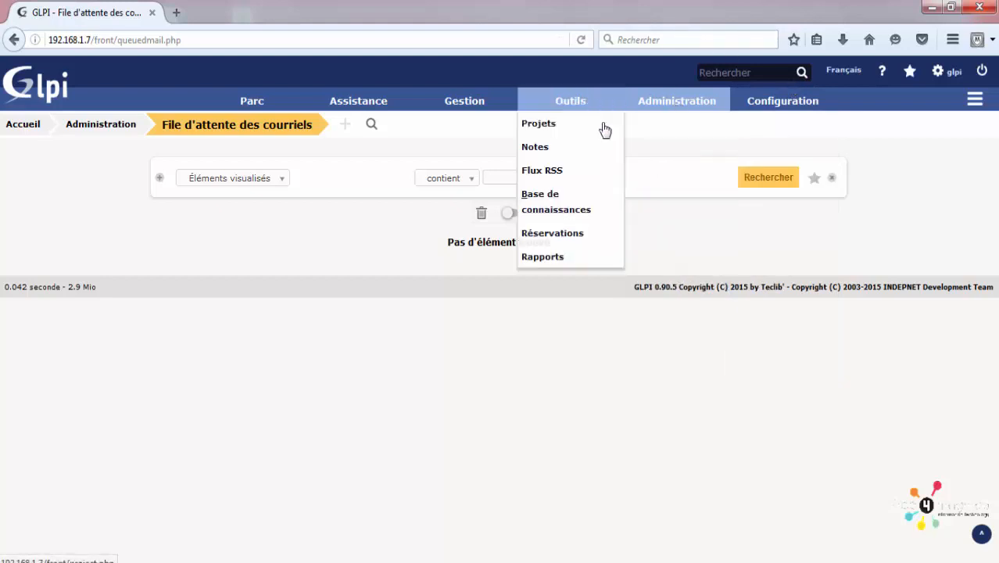
mouse_move(702, 113)
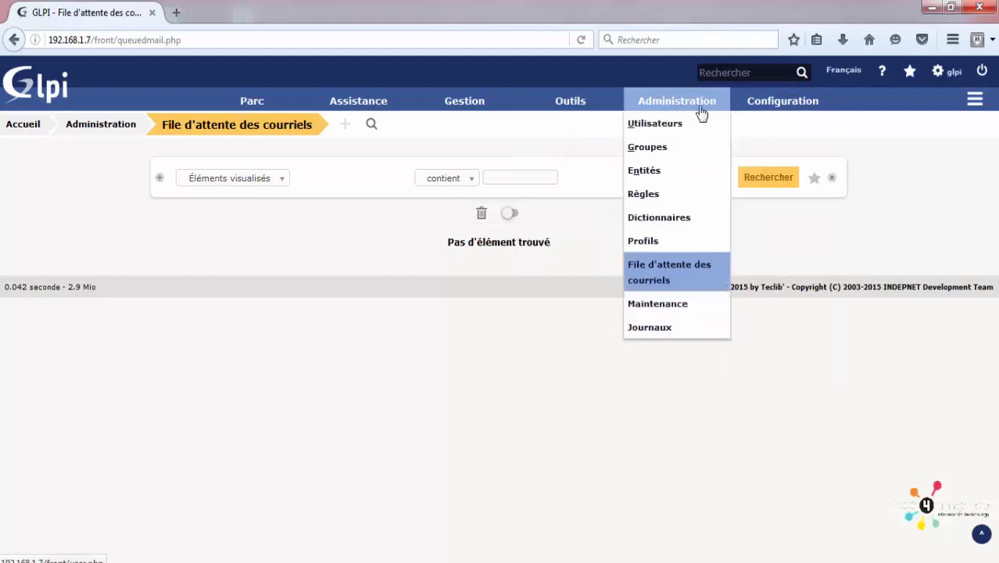
mouse_move(816, 127)
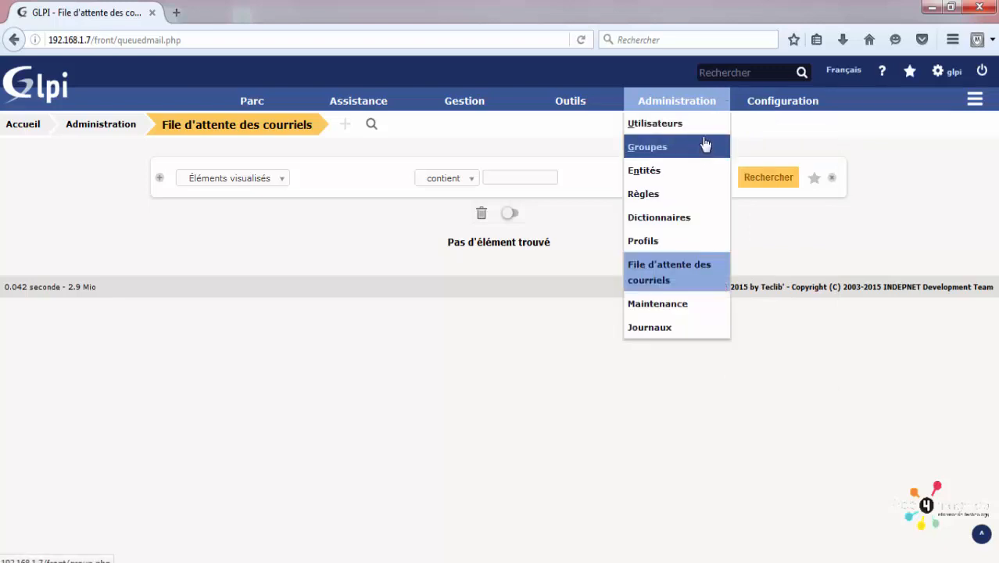
Step: Open Maintenance, cancel a Sauvegarde SQL backup, then open the Journaux event log
left_click(659, 305)
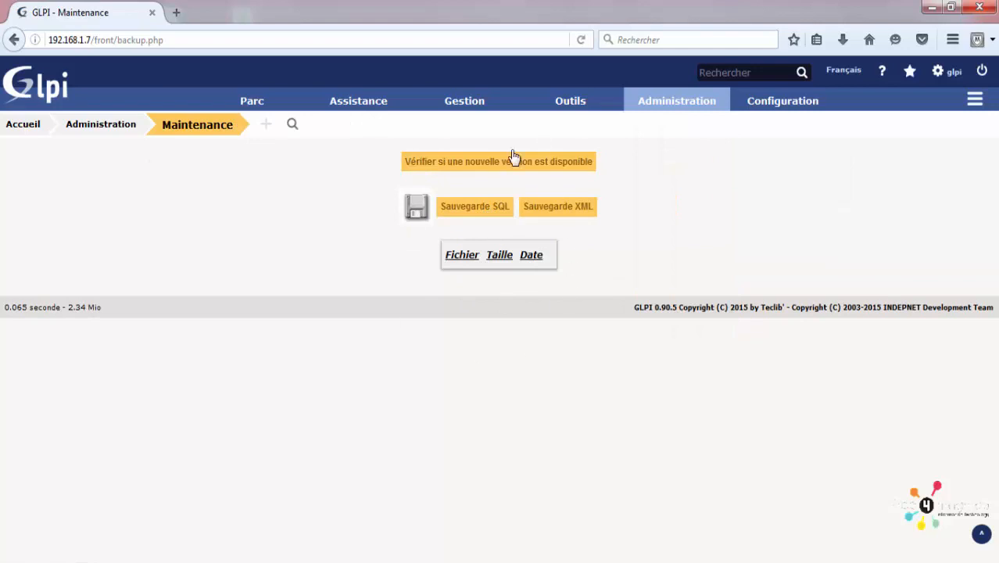
mouse_move(682, 85)
left_click(480, 209)
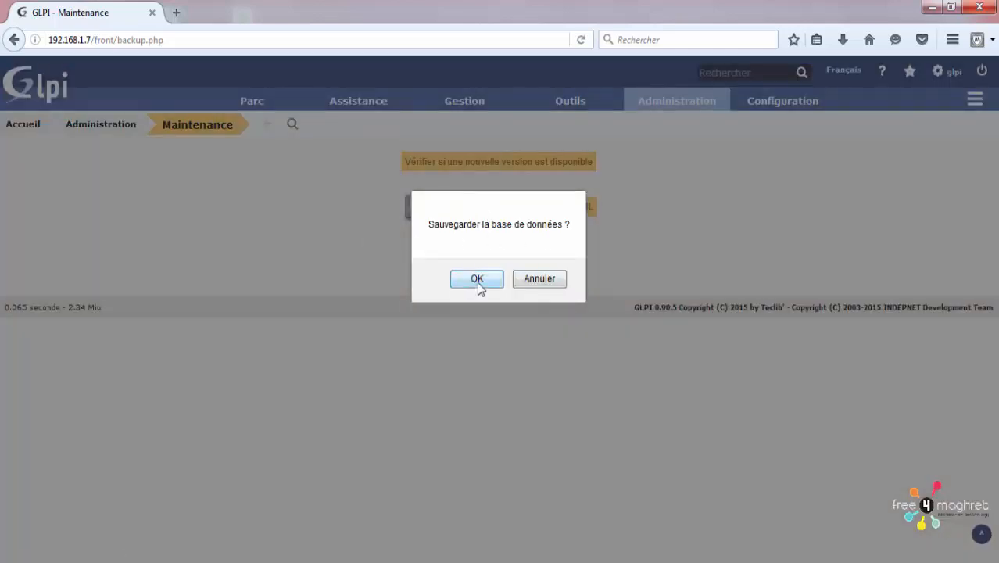
left_click(538, 279)
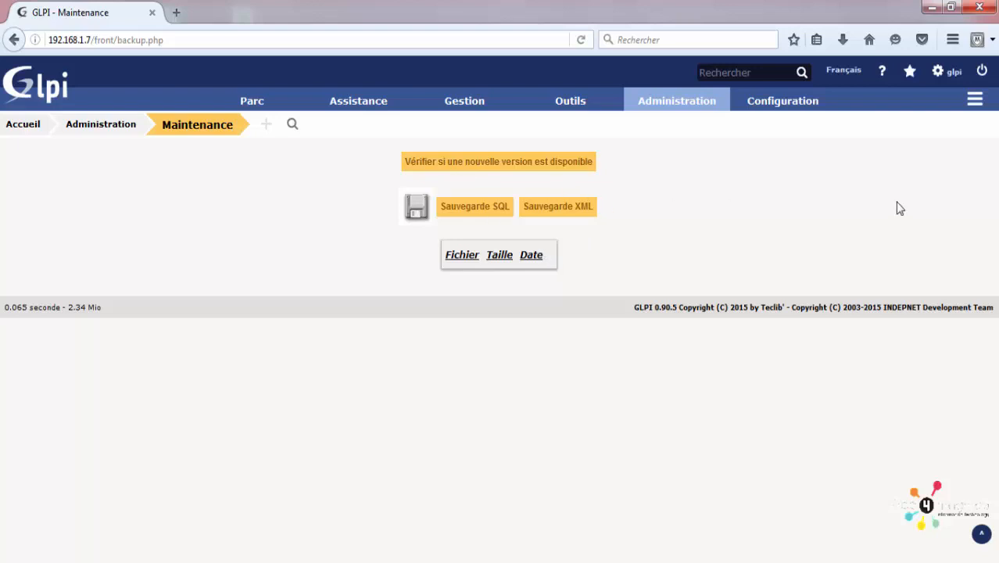
mouse_move(701, 105)
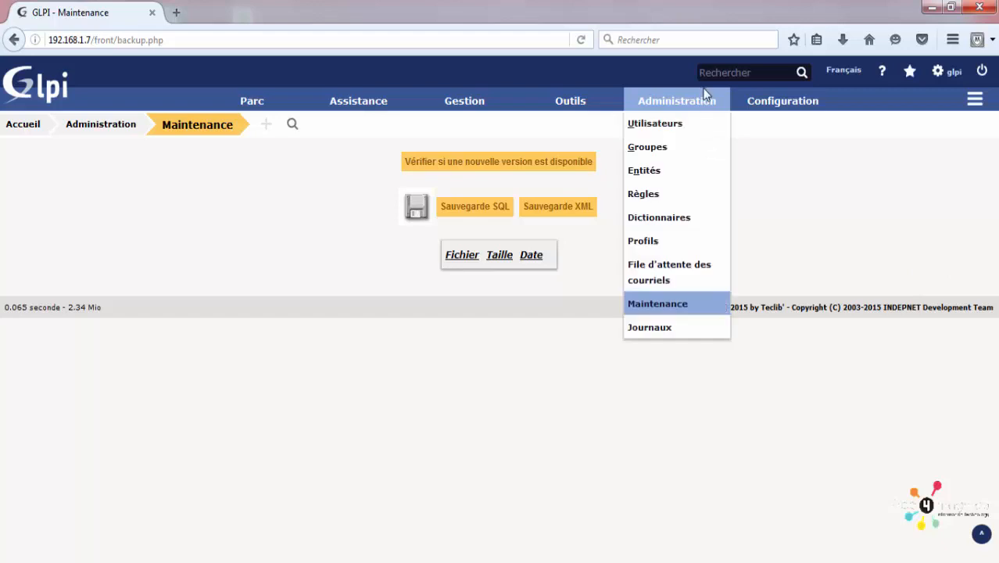
left_click(682, 328)
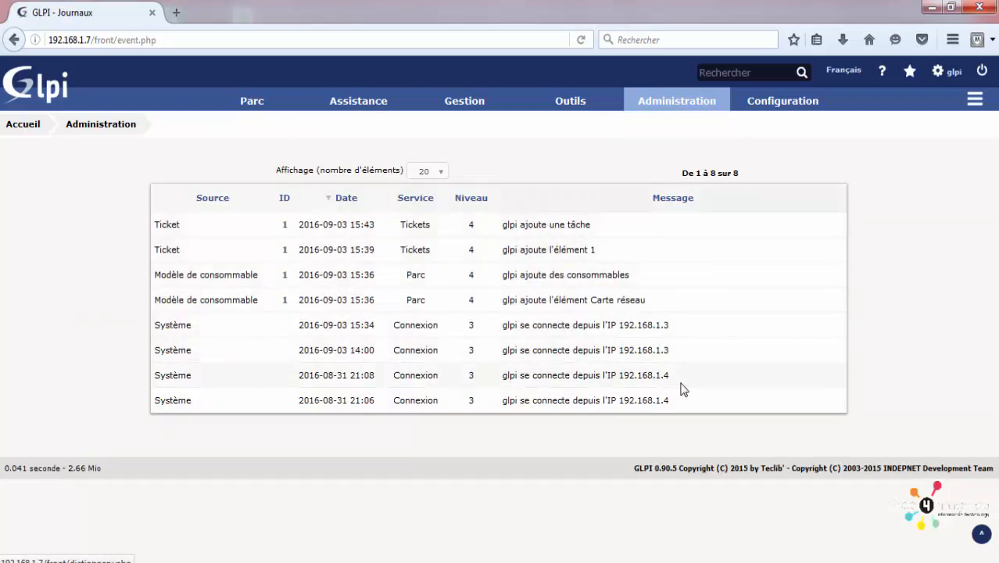
Step: Highlight entries in the Journaux table, then open ticket 1 'virus detecté' from its ID link
left_click_drag(679, 395, 154, 227)
left_click_drag(108, 260, 108, 264)
left_click(158, 275)
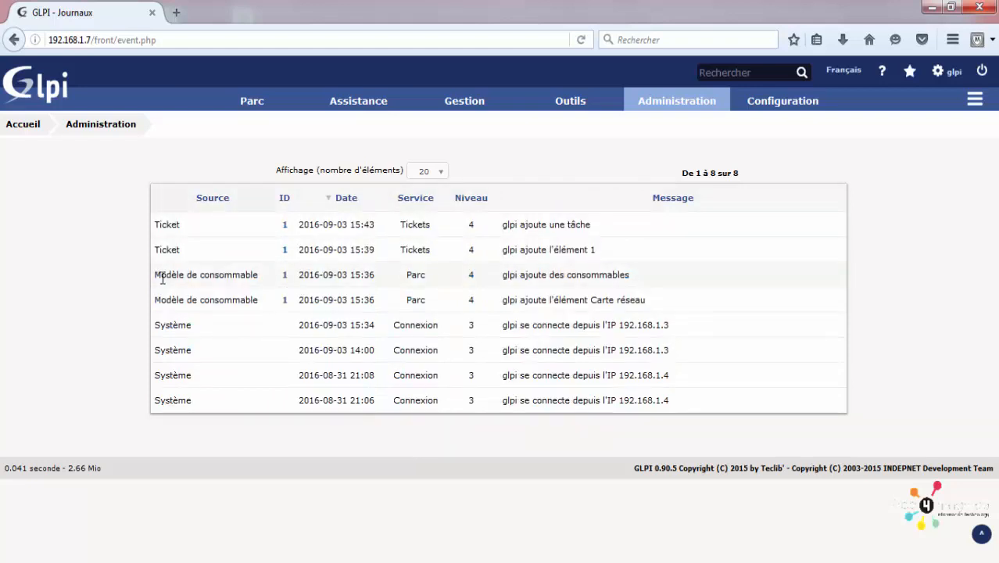
triple_click(179, 274)
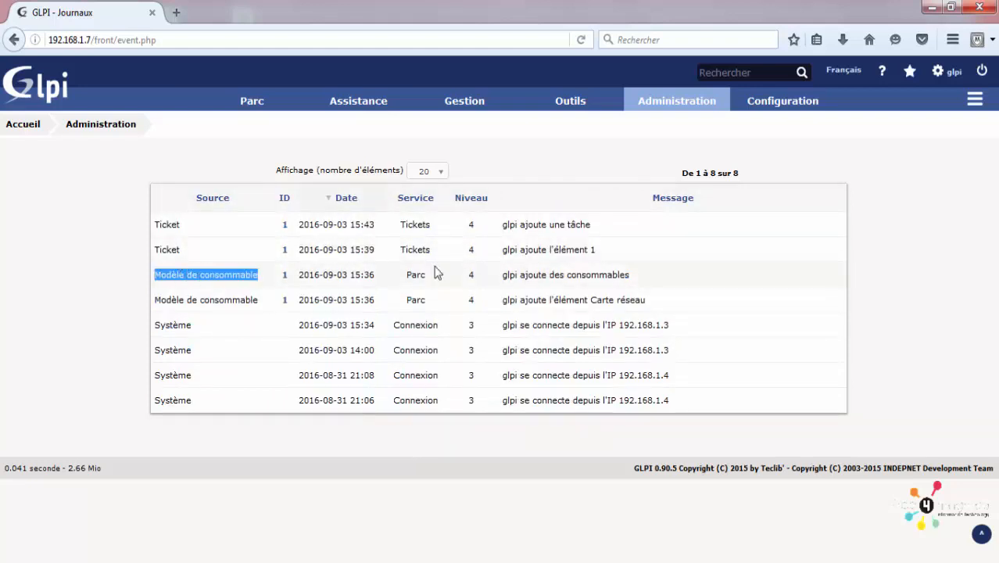
double_click(508, 275)
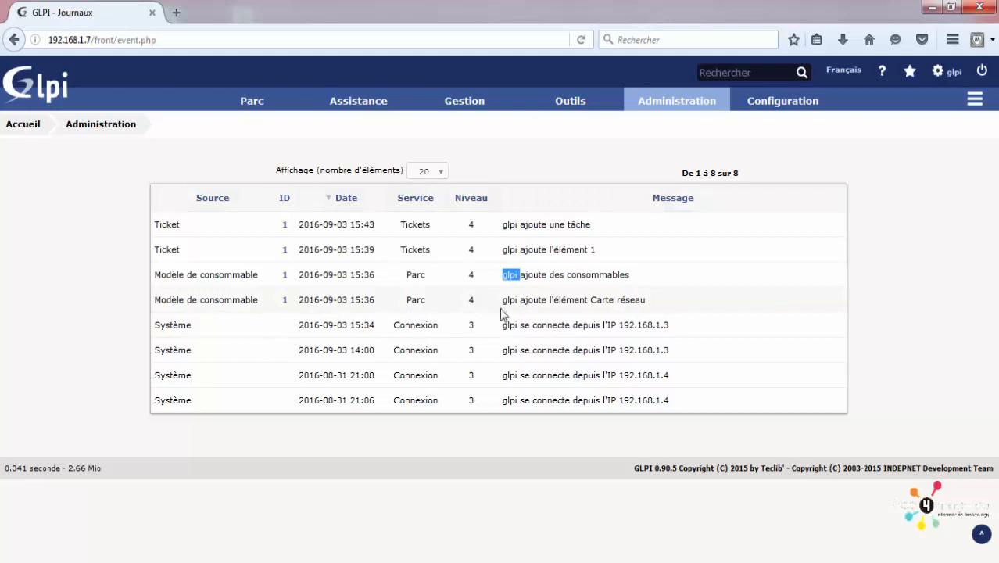
double_click(509, 301)
double_click(605, 302)
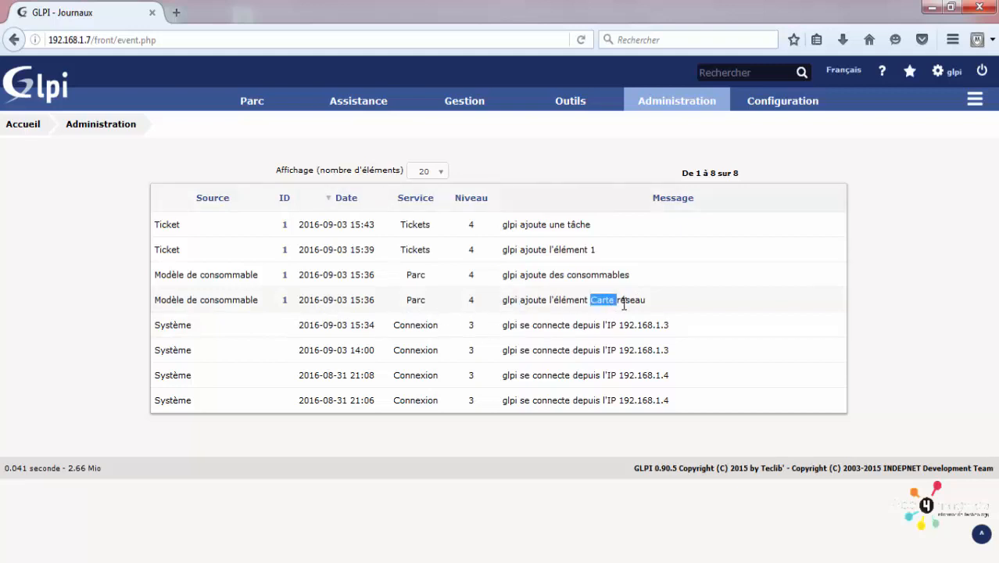
double_click(625, 301)
double_click(173, 325)
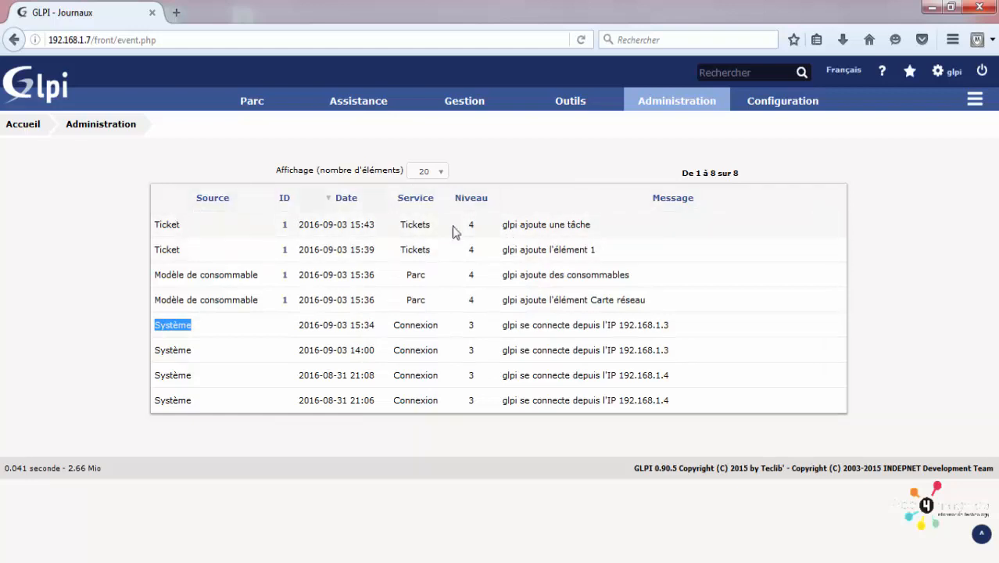
left_click(284, 225)
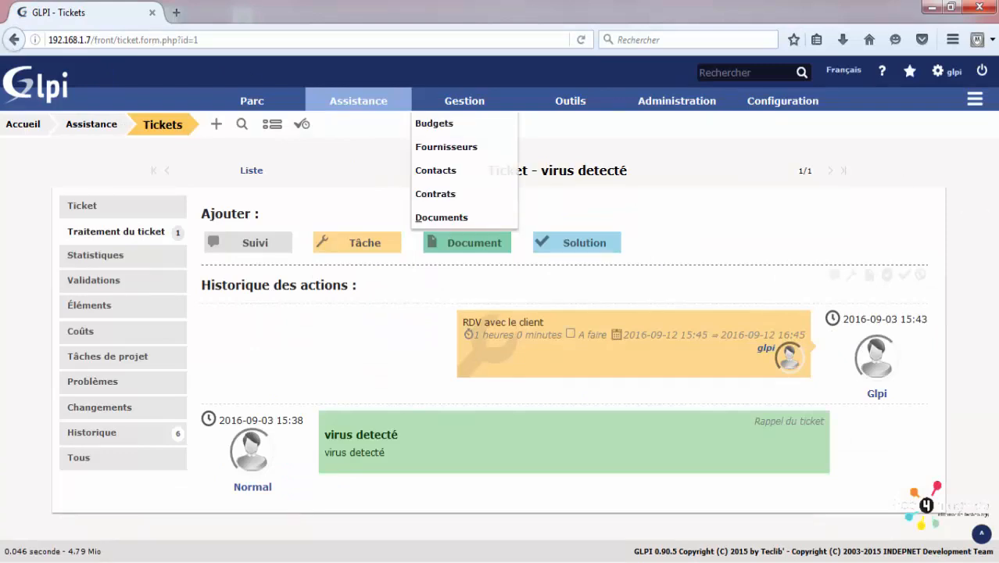
mouse_move(692, 91)
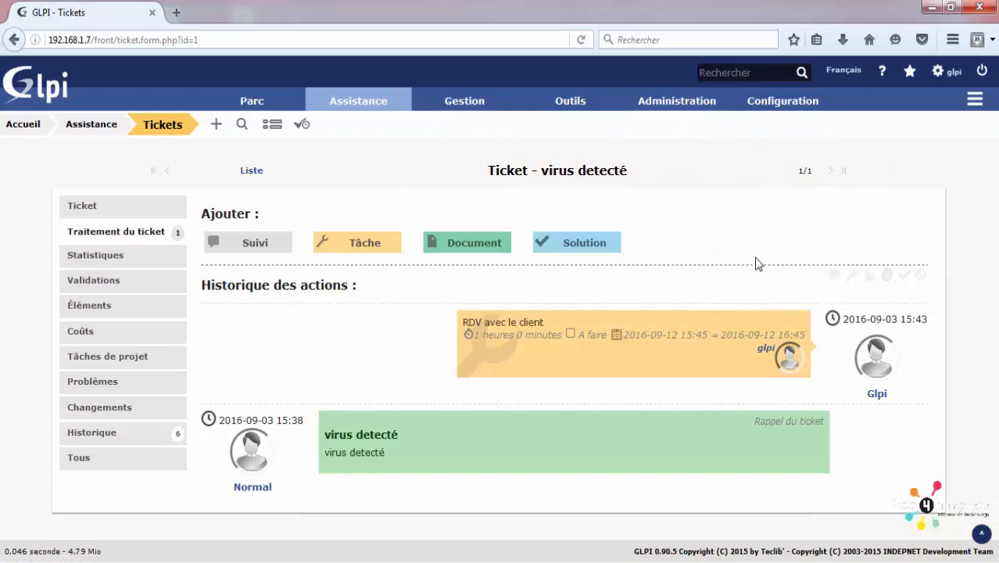
Step: Scroll through the Intitulés lists, highlighting Systèmes d'exploitation, then open Configuration > Composants
mouse_move(788, 92)
left_click(786, 131)
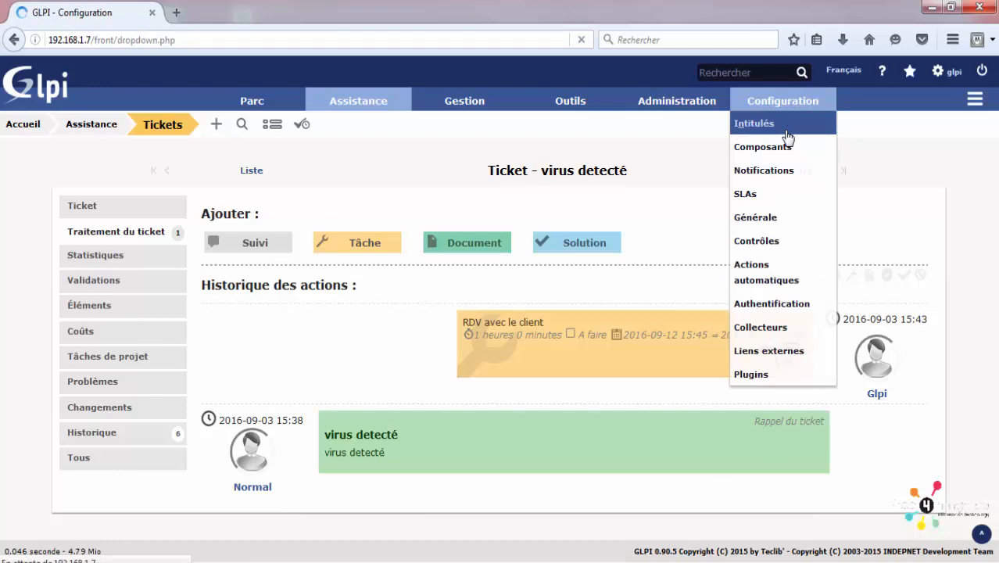
scroll(401, 262, "down", 5)
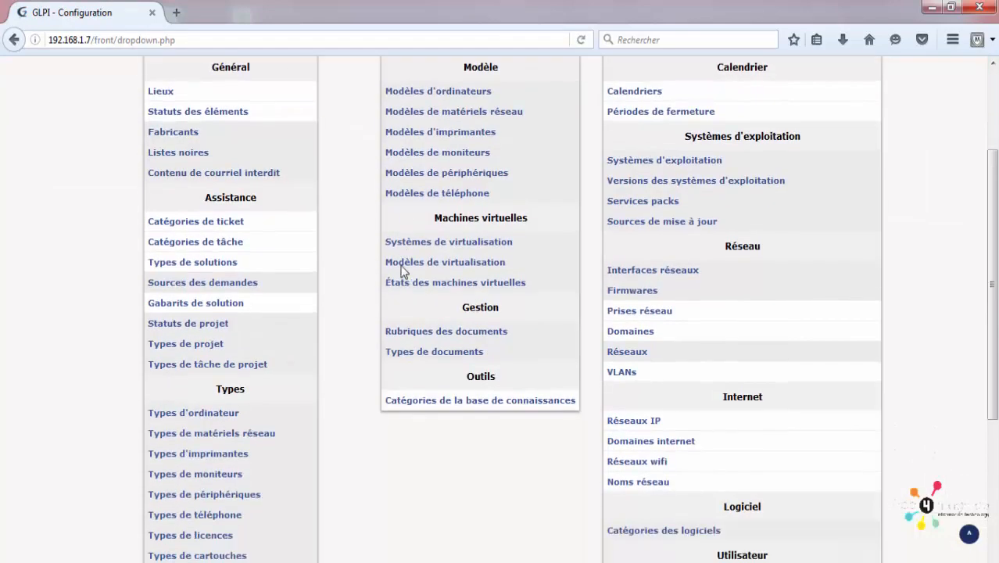
scroll(406, 277, "up", 5)
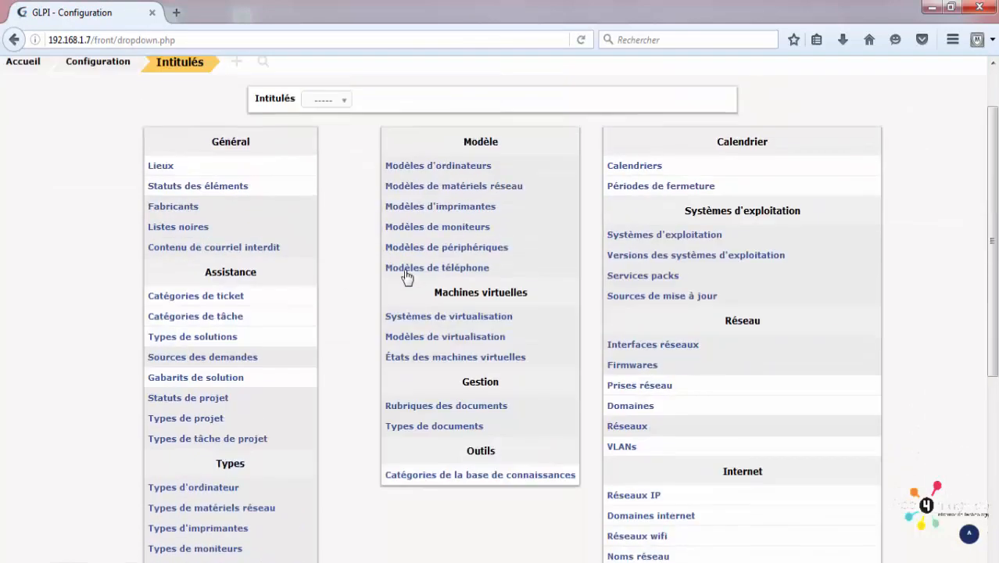
scroll(407, 275, "down", 1)
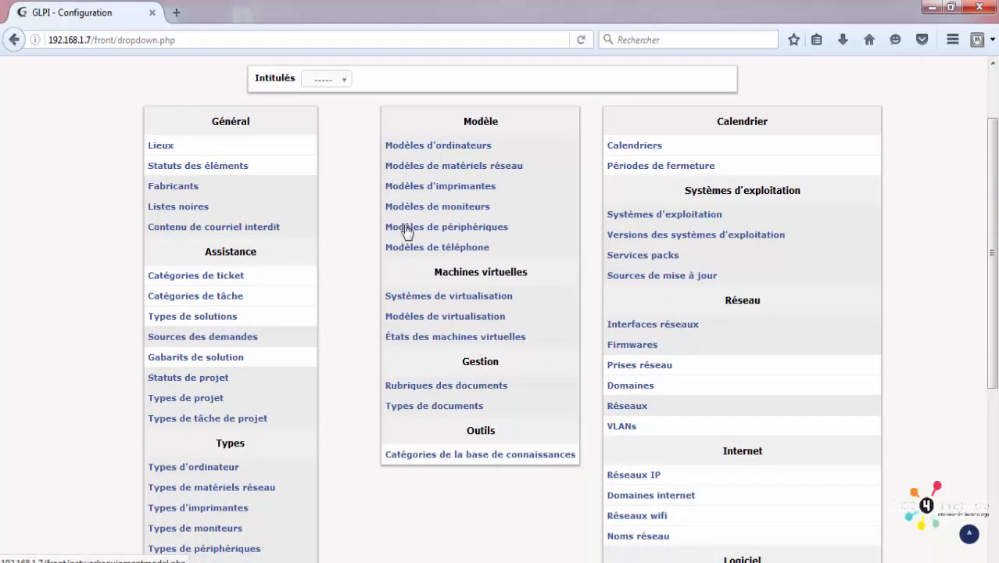
scroll(384, 297, "up", 1)
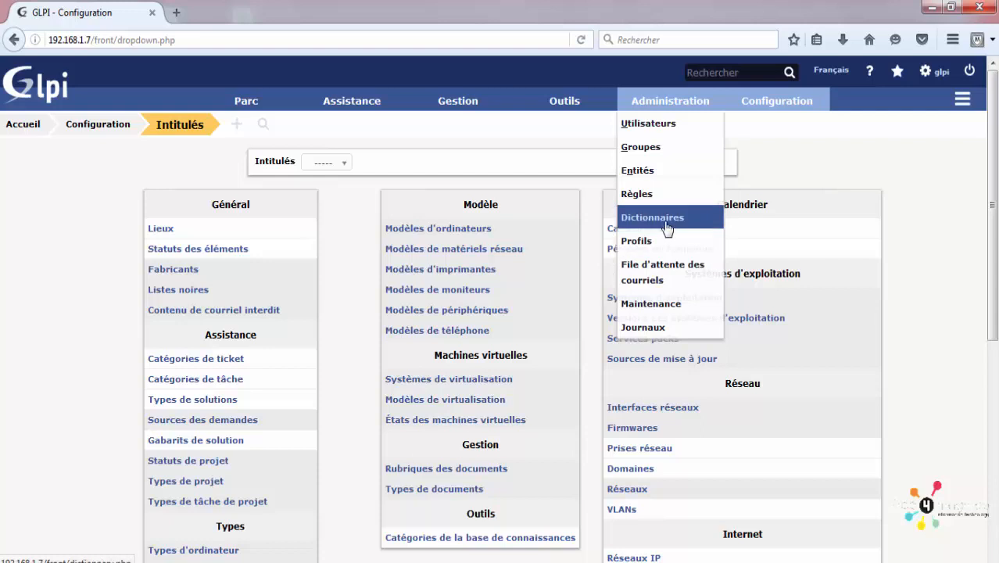
scroll(898, 278, "down", 2)
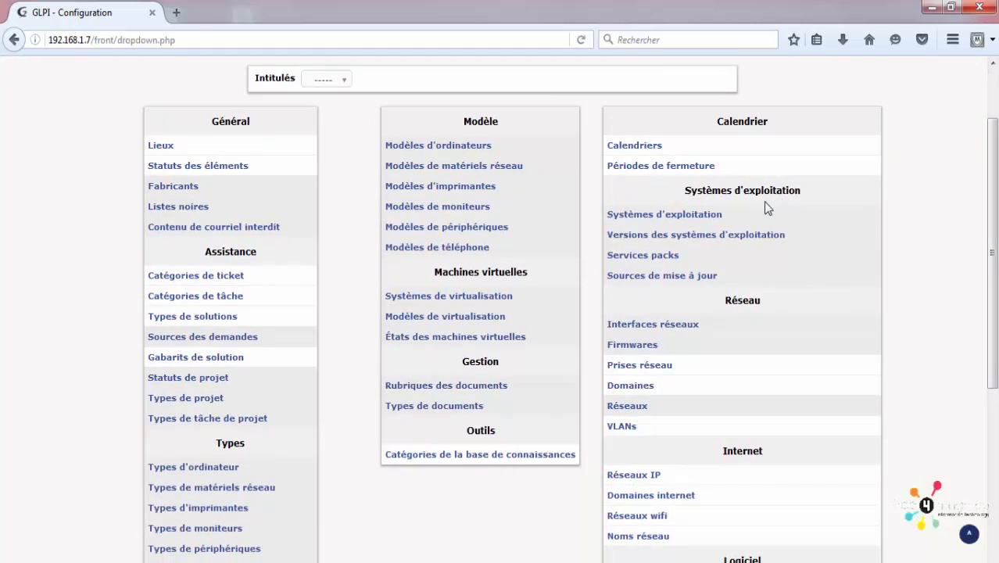
triple_click(724, 195)
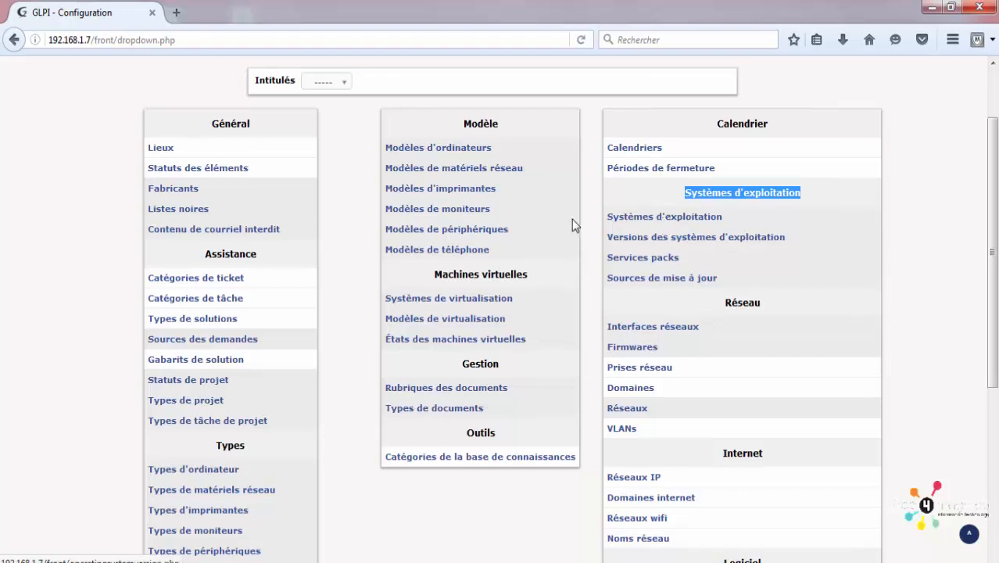
scroll(575, 223, "up", 2)
mouse_move(241, 93)
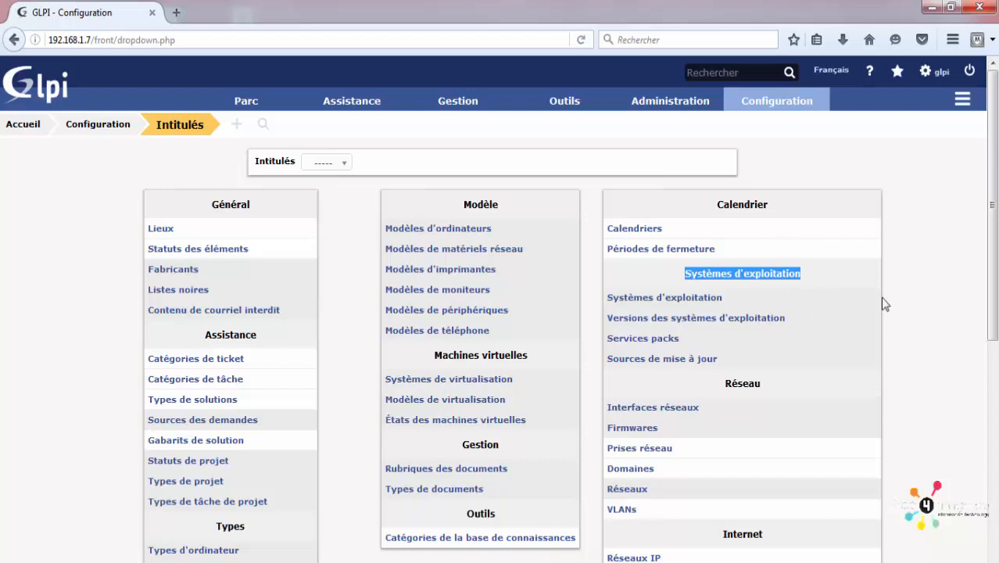
mouse_move(779, 116)
left_click(782, 153)
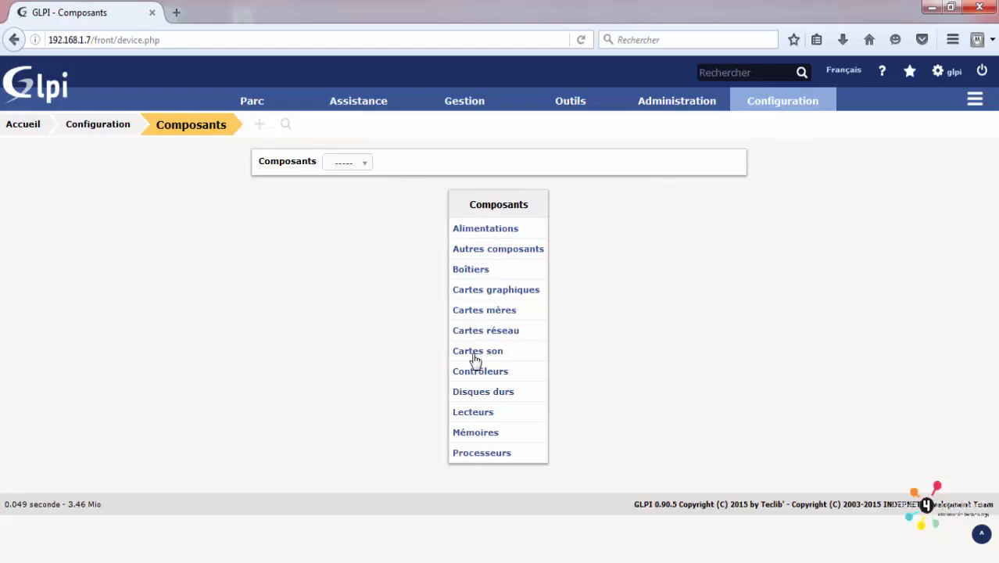
Step: Open the hard drive components list, start a new drive, then back out
left_click(486, 393)
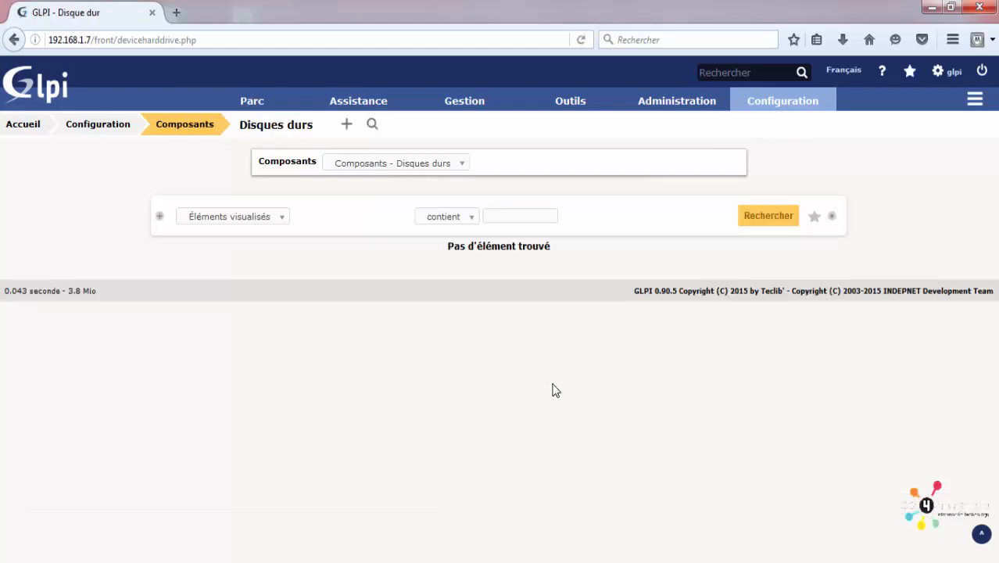
left_click(347, 127)
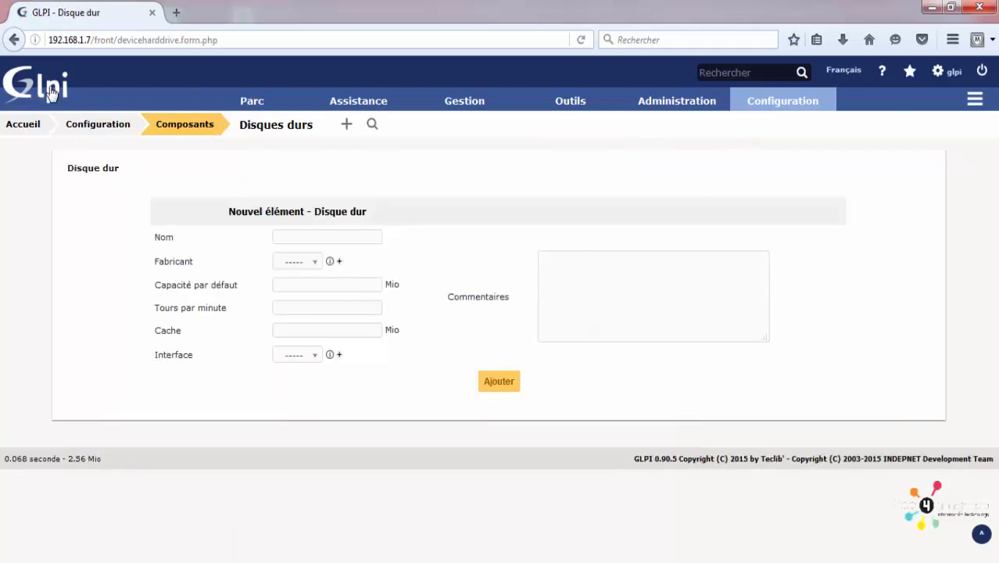
left_click(14, 40)
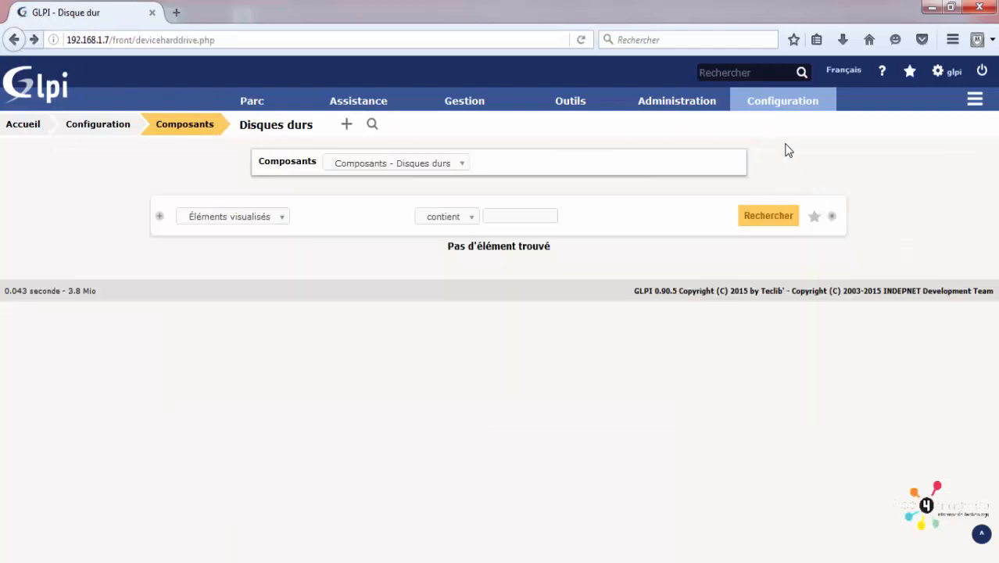
Step: Open the Alimentations list from Configuration > Composants, which shows no items
mouse_move(793, 102)
left_click(772, 149)
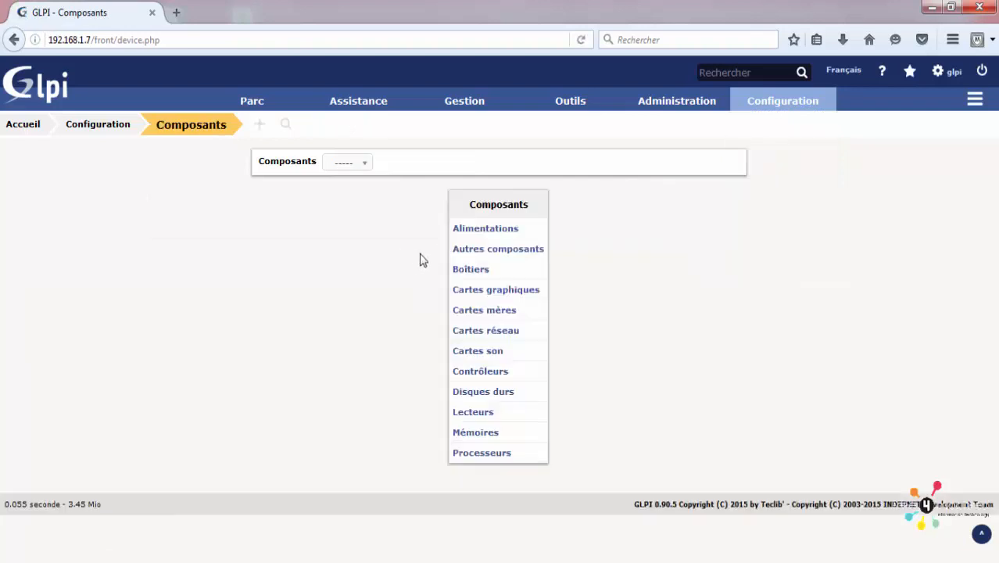
left_click(492, 234)
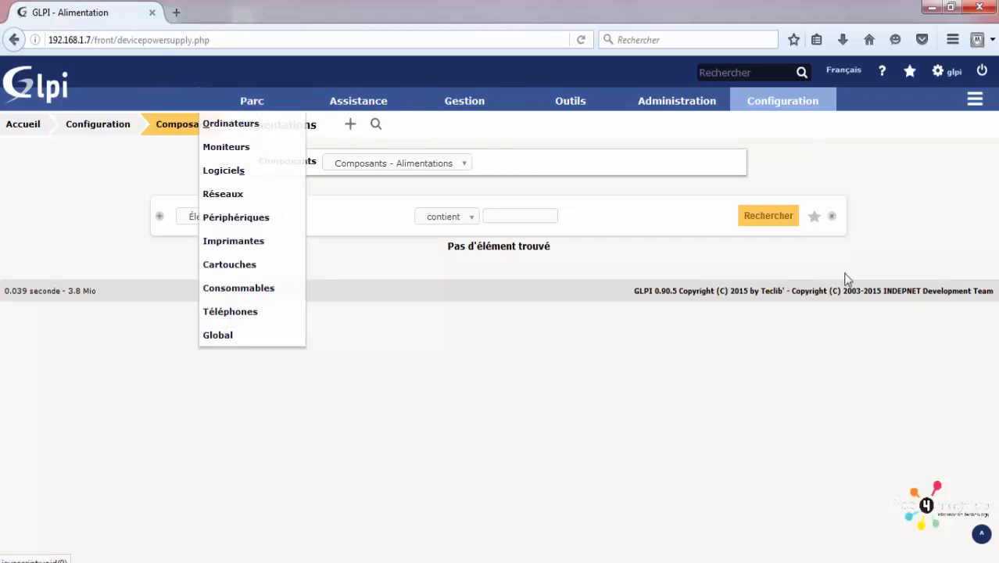
Step: Turn on email follow-up notifications and look over the email notification settings
mouse_move(773, 102)
left_click(789, 172)
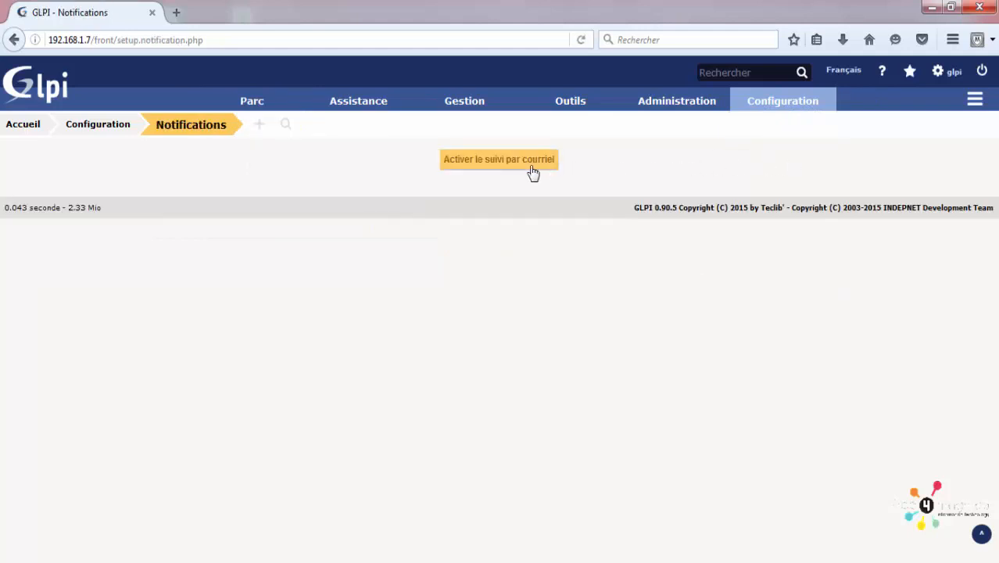
left_click(532, 171)
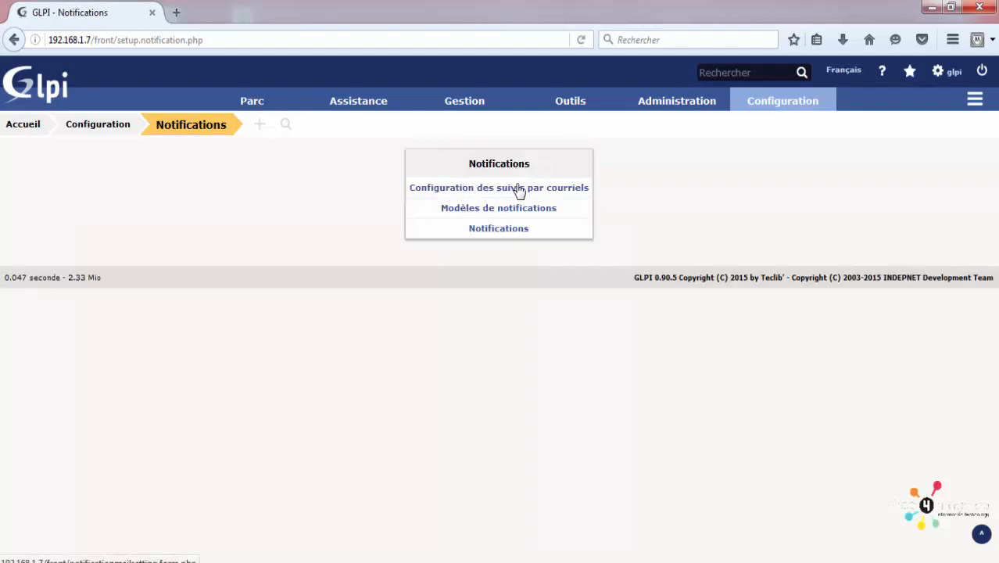
left_click(544, 194)
scroll(489, 239, "down", 1)
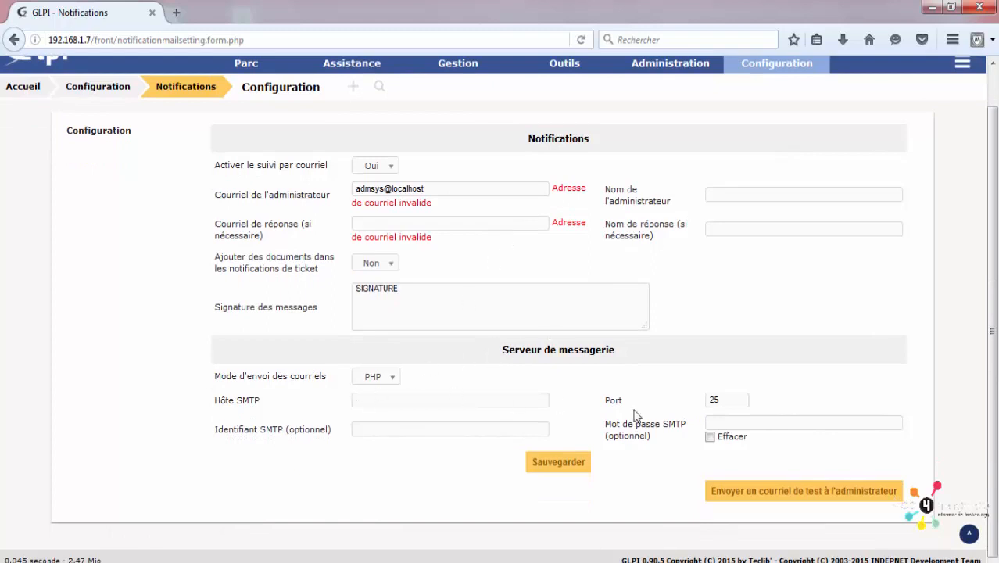
scroll(614, 254, "up", 1)
Step: Open the Ticket Satisfaction template from the notification templates list
mouse_move(762, 106)
left_click(769, 168)
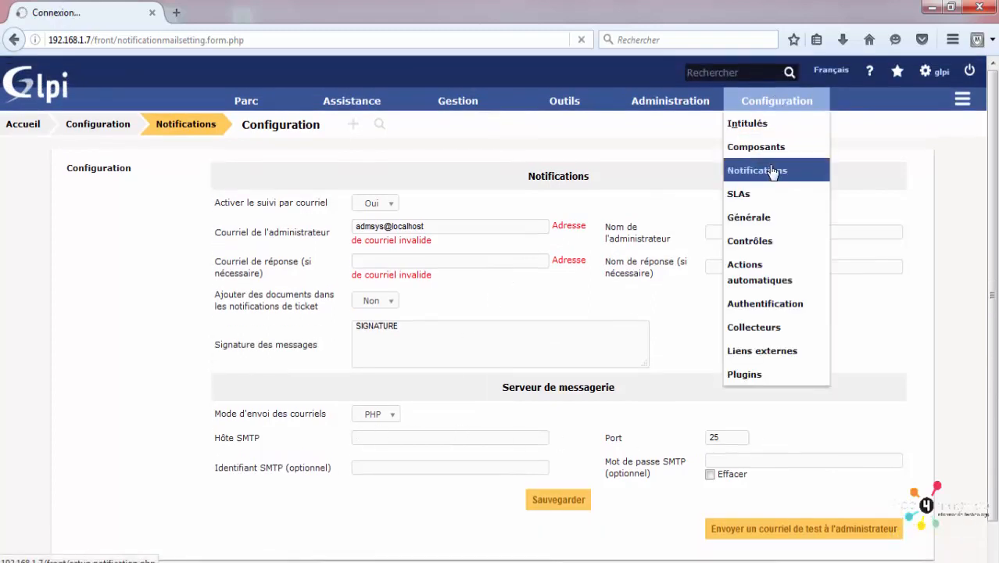
left_click(490, 208)
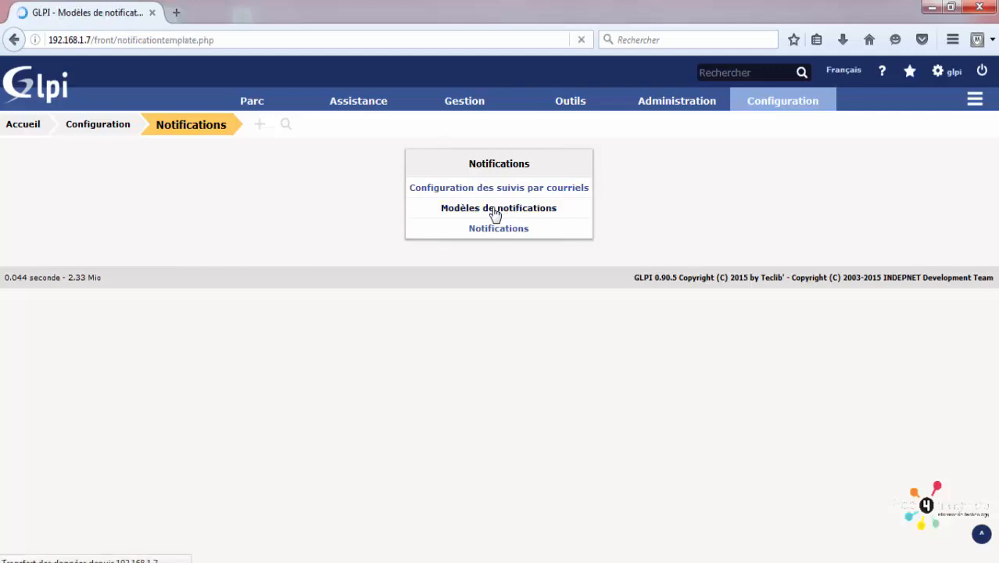
scroll(160, 353, "down", 5)
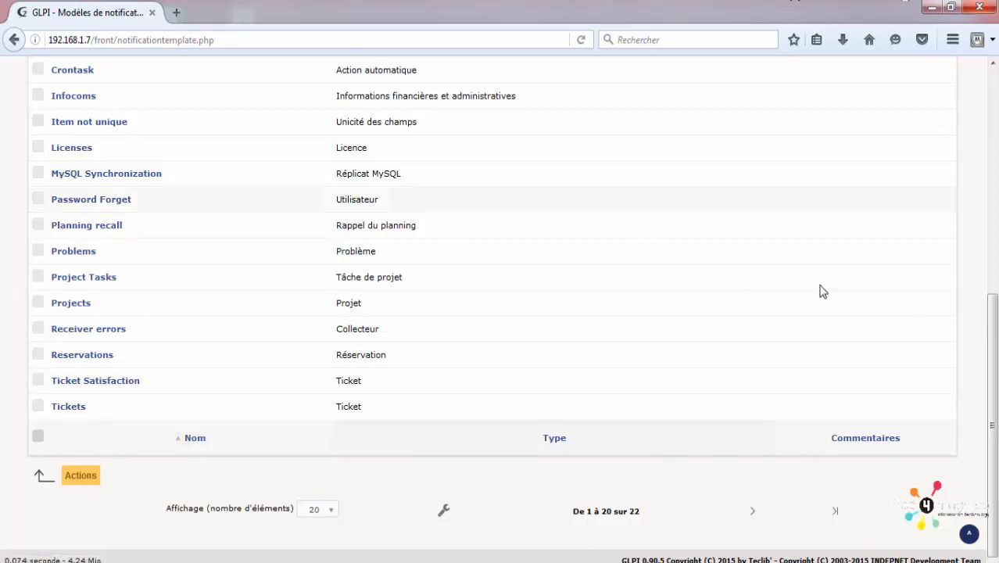
scroll(828, 290, "up", 3)
scroll(828, 289, "down", 3)
left_click(107, 388)
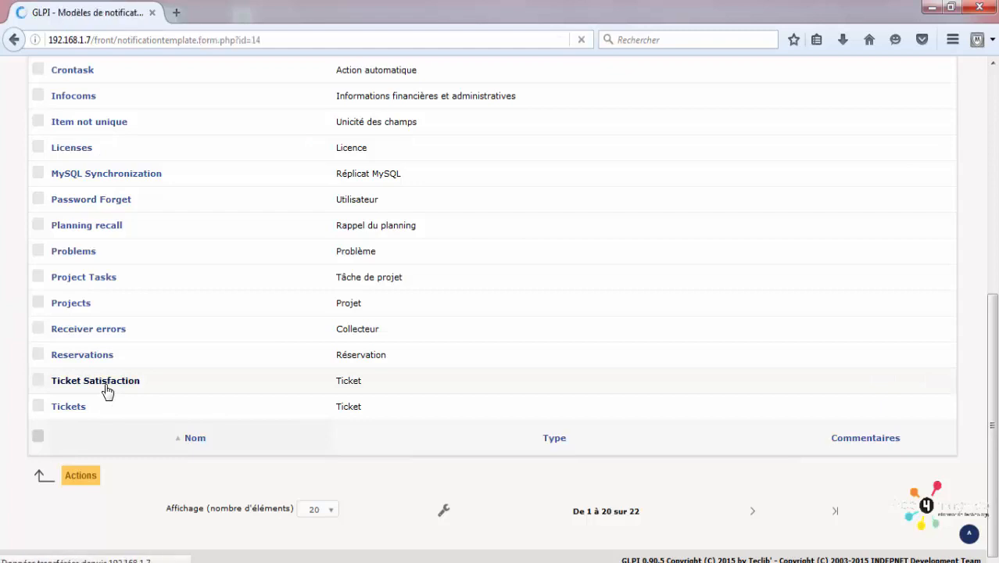
Step: Review the template's Commentaires and CSS fields, keeping Ticket as its type
left_click(446, 294)
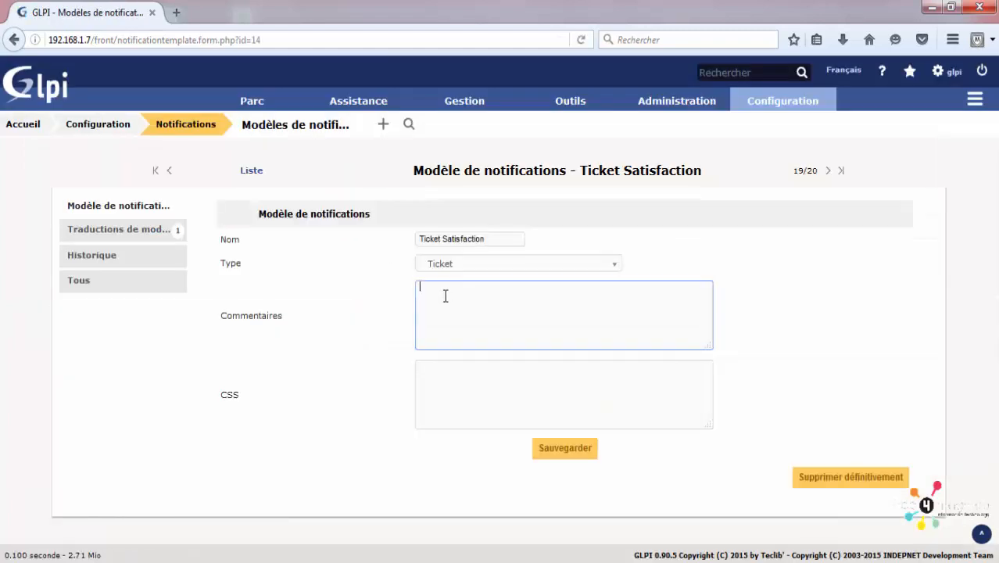
left_click(493, 405)
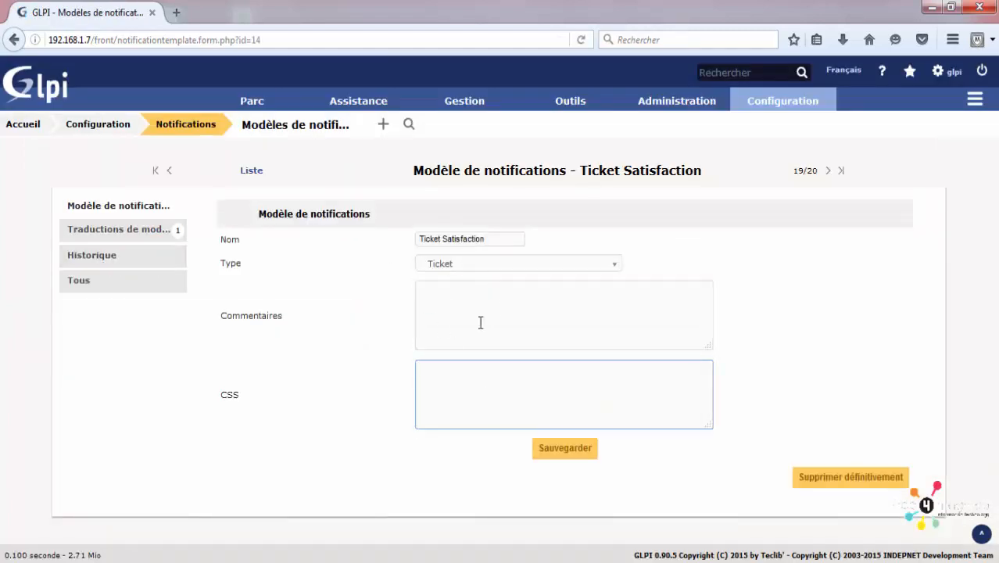
left_click(443, 293)
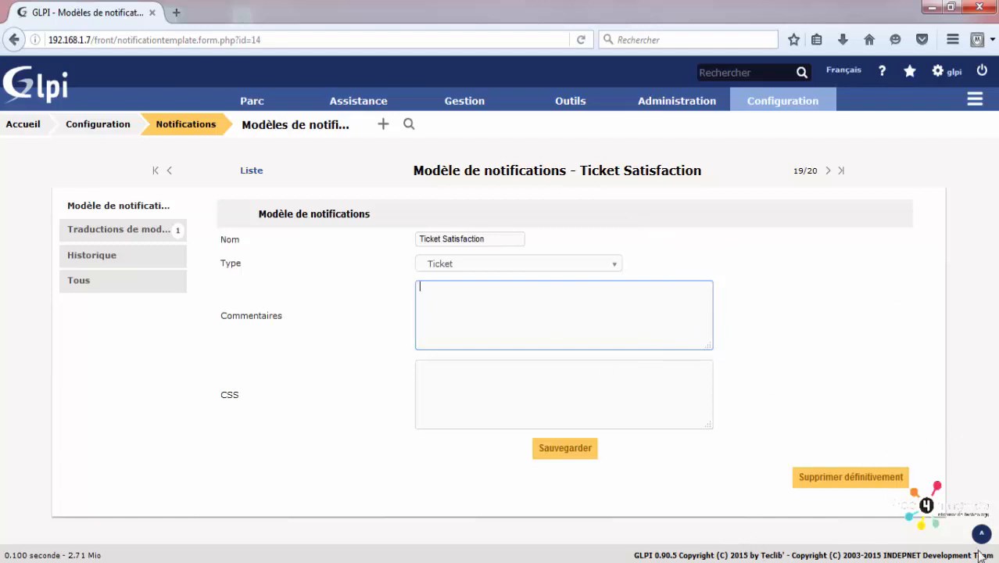
left_click(604, 385)
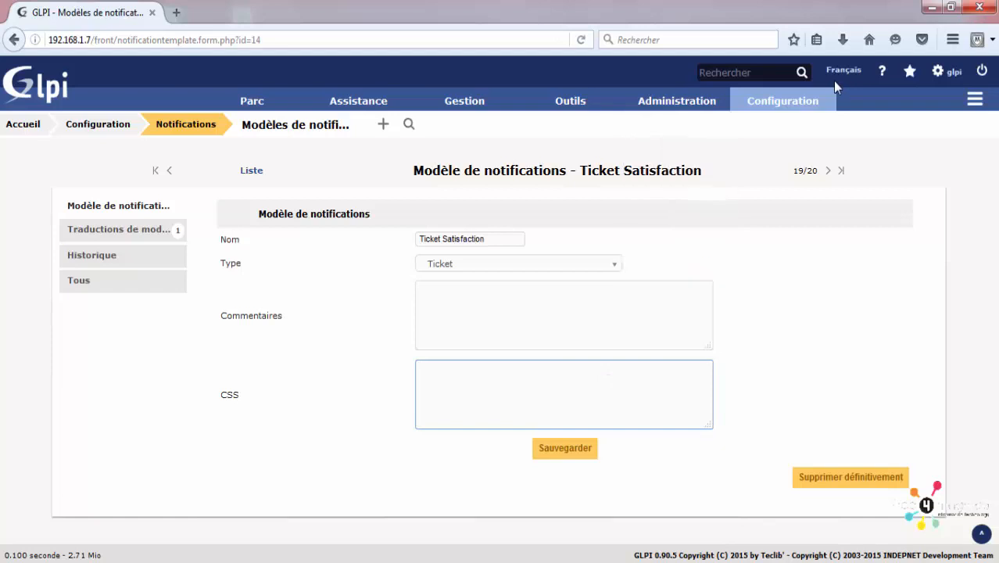
left_click(462, 298)
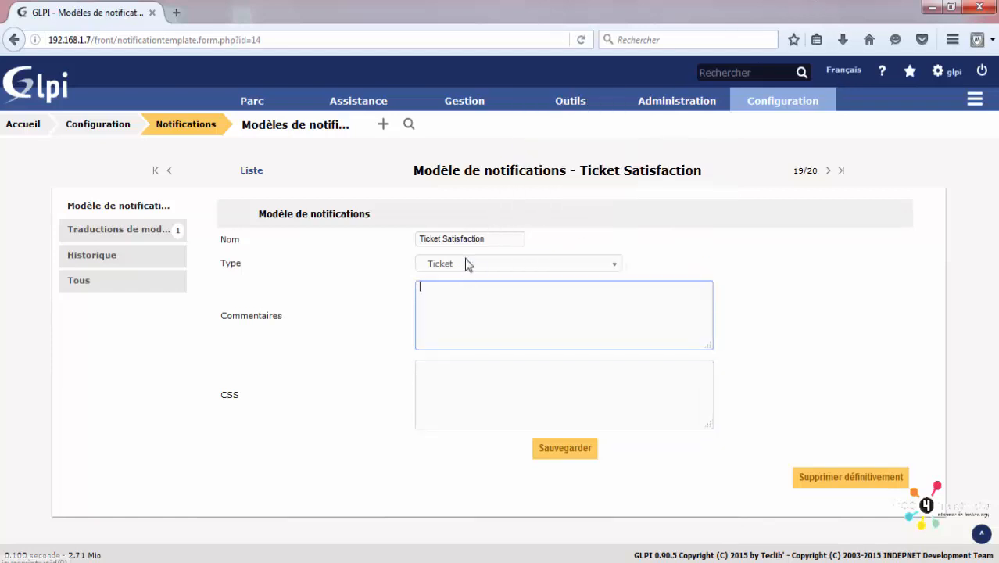
left_click(466, 263)
left_click(466, 263)
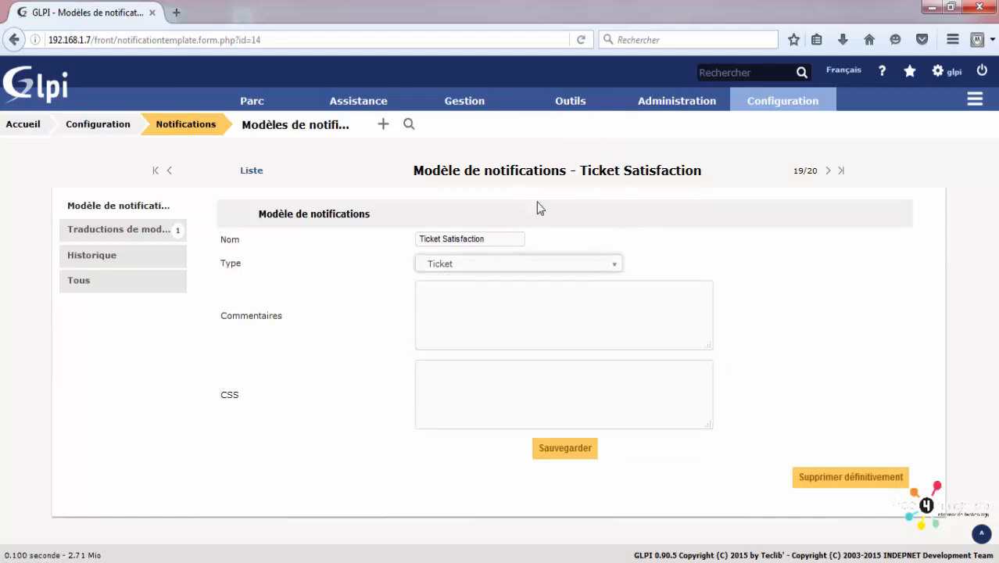
Step: Open the 'virus detecté' ticket from the ticket list
mouse_move(356, 100)
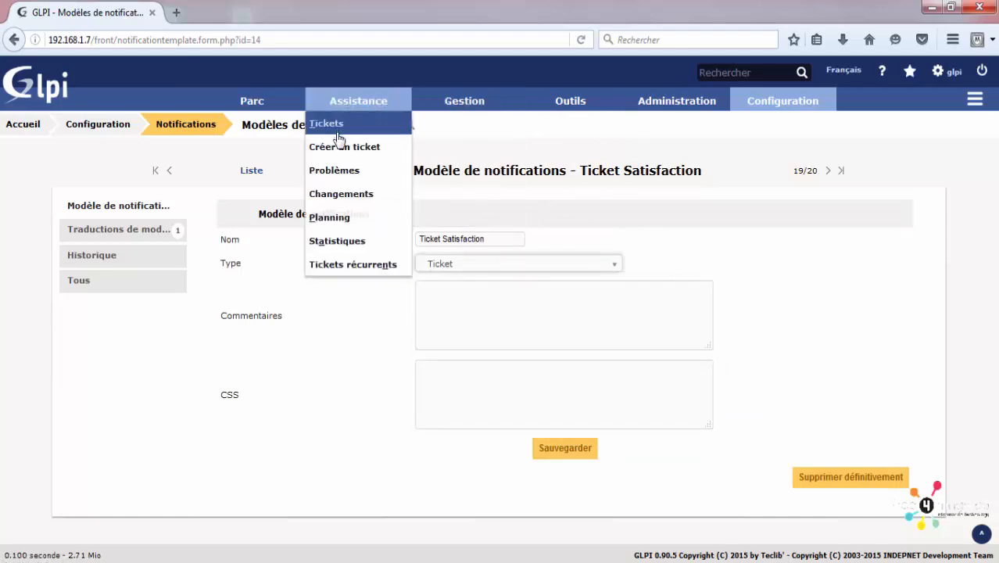
left_click(340, 134)
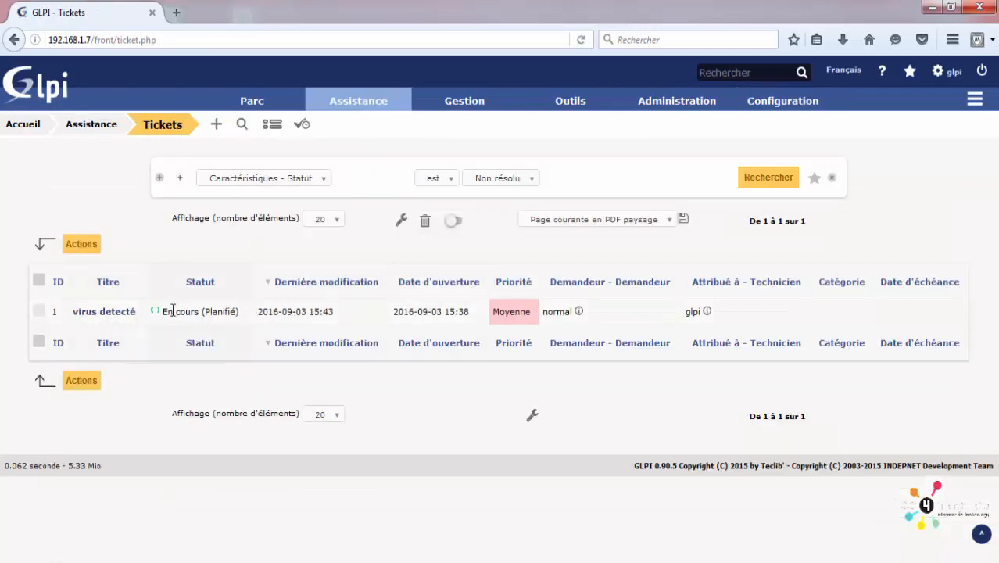
left_click(114, 316)
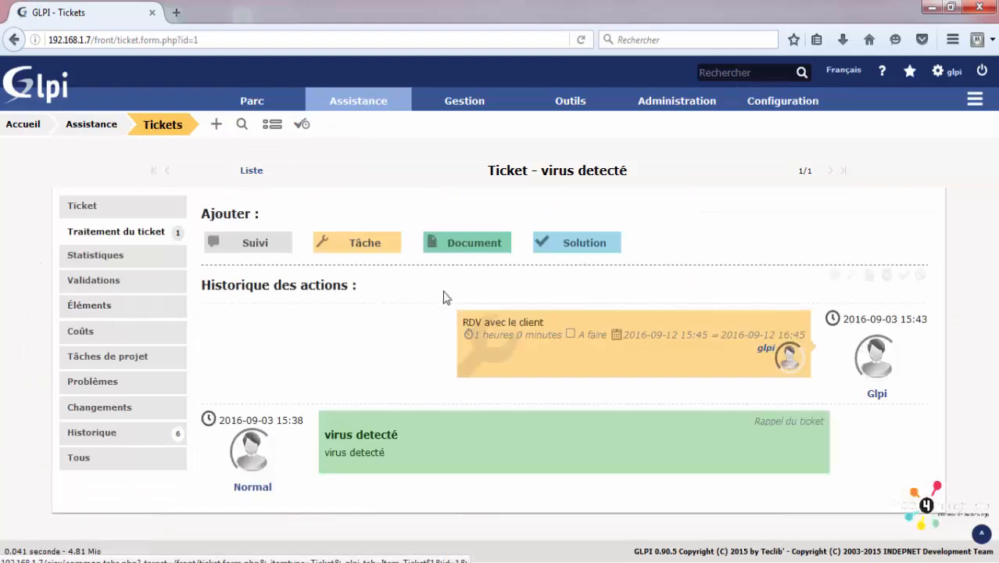
Step: Look over the ticket's solution form and its type choices, then open the SLAs list
left_click(583, 243)
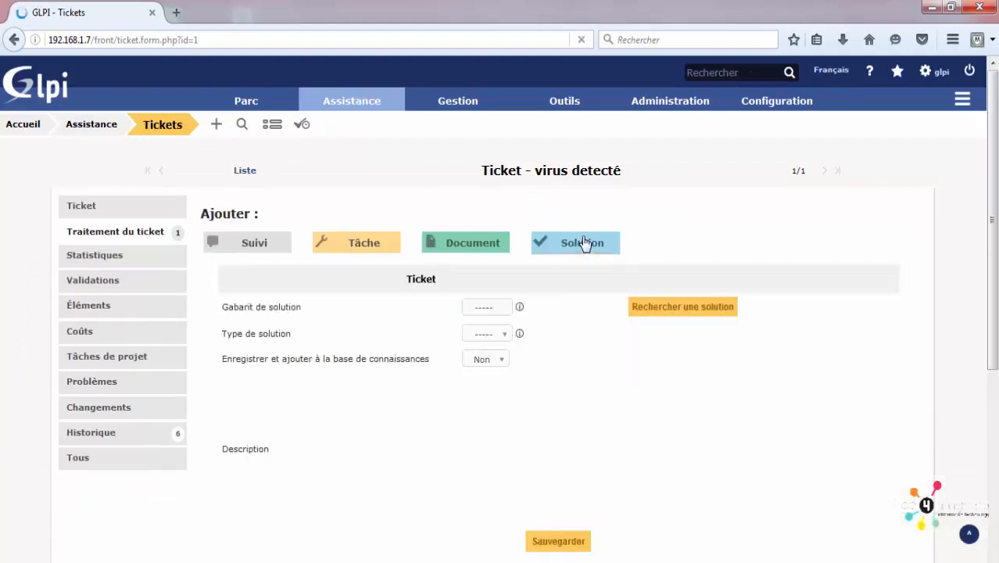
left_click(475, 335)
left_click(539, 448)
scroll(488, 281, "down", 3)
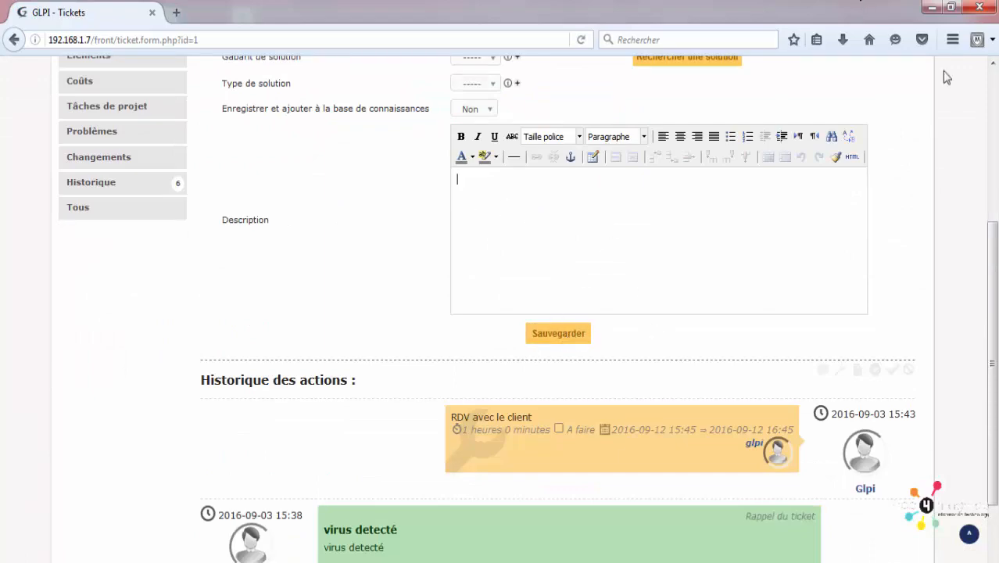
scroll(900, 286, "up", 3)
mouse_move(781, 101)
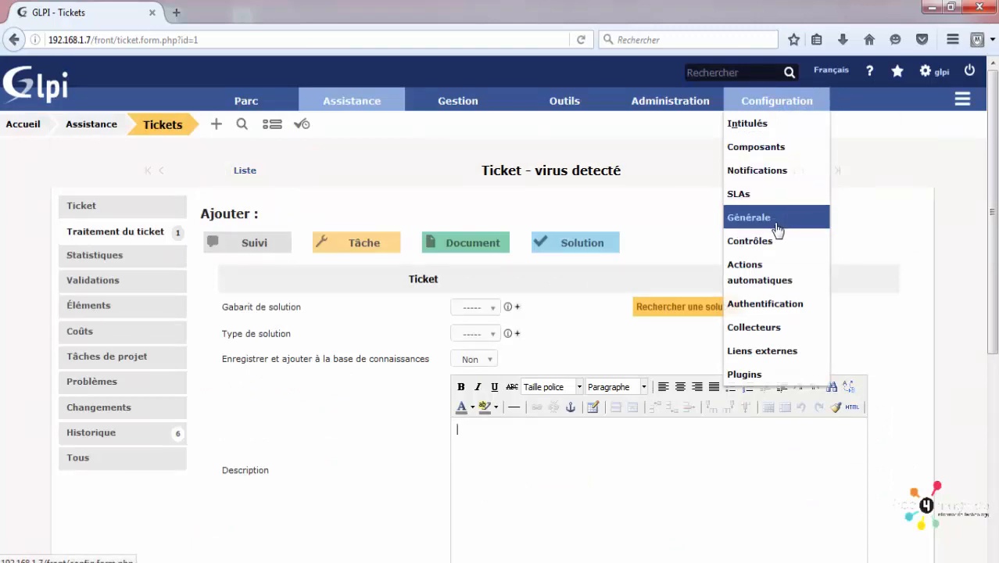
left_click(749, 196)
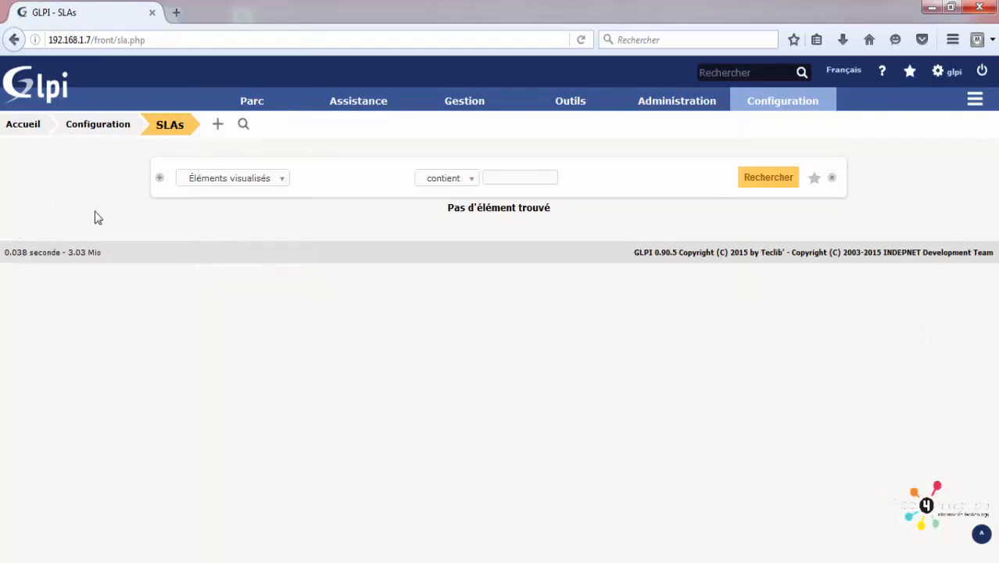
Step: Start a new SLA using Calendrier du ticket as its calendar
left_click(218, 127)
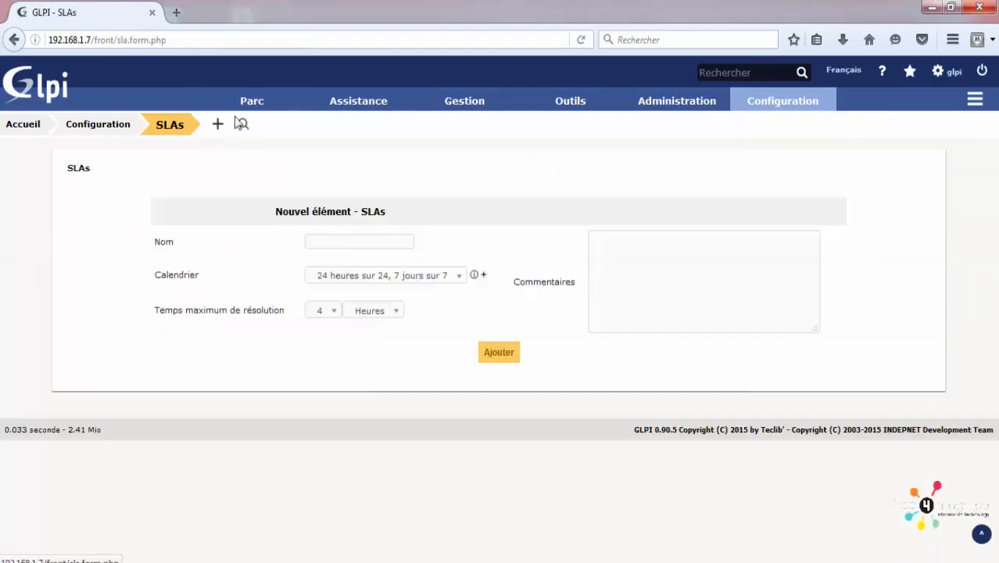
left_click(372, 244)
left_click(401, 280)
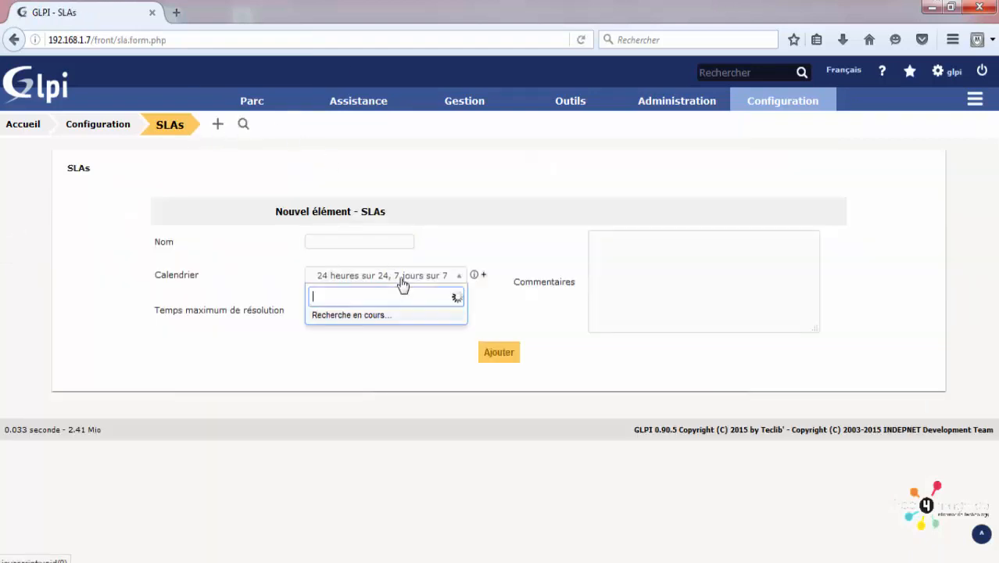
left_click(383, 311)
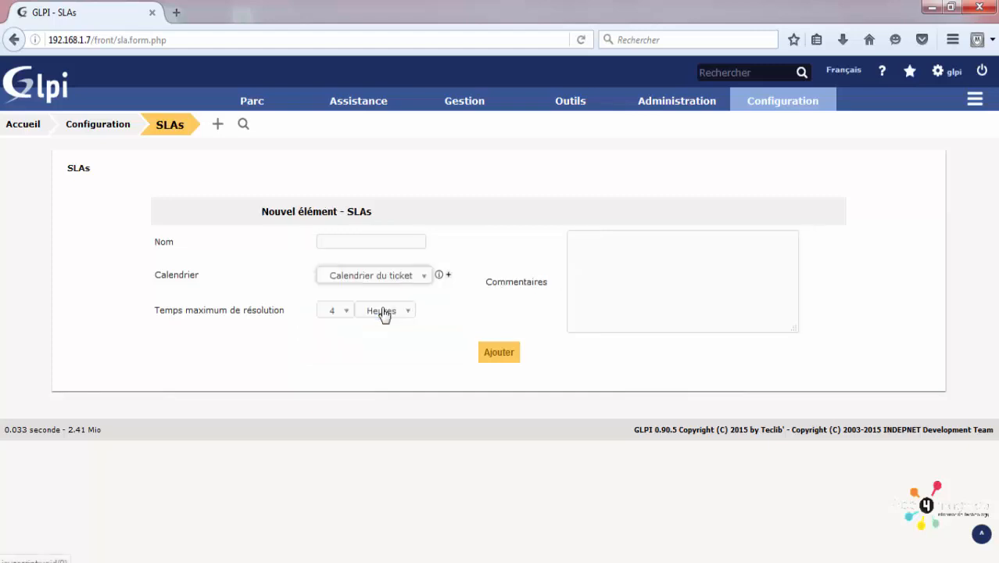
left_click(325, 242)
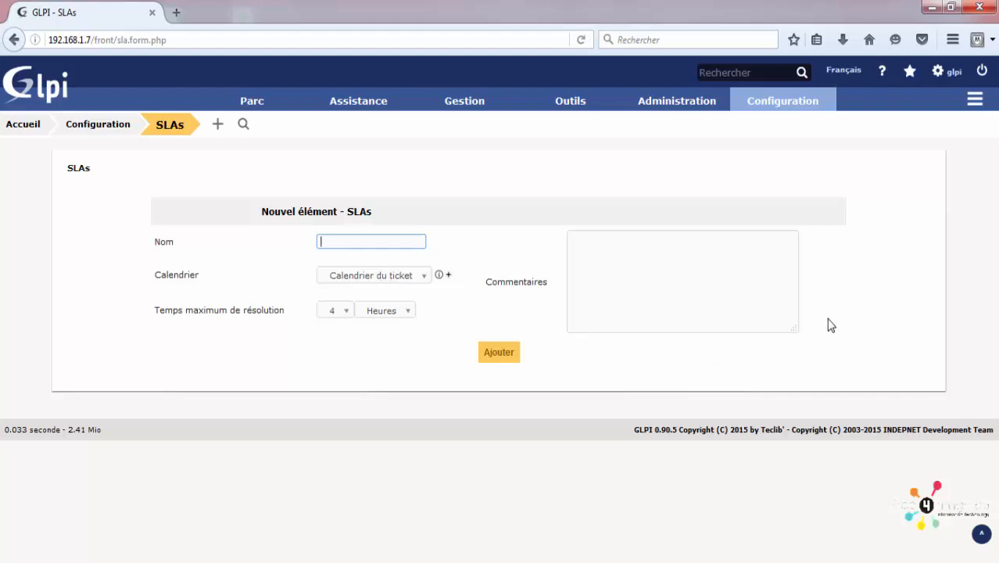
Step: Set the maximum resolution time to 4 hours, name the SLA 'ticket' and add it
left_click(342, 311)
left_click(343, 313)
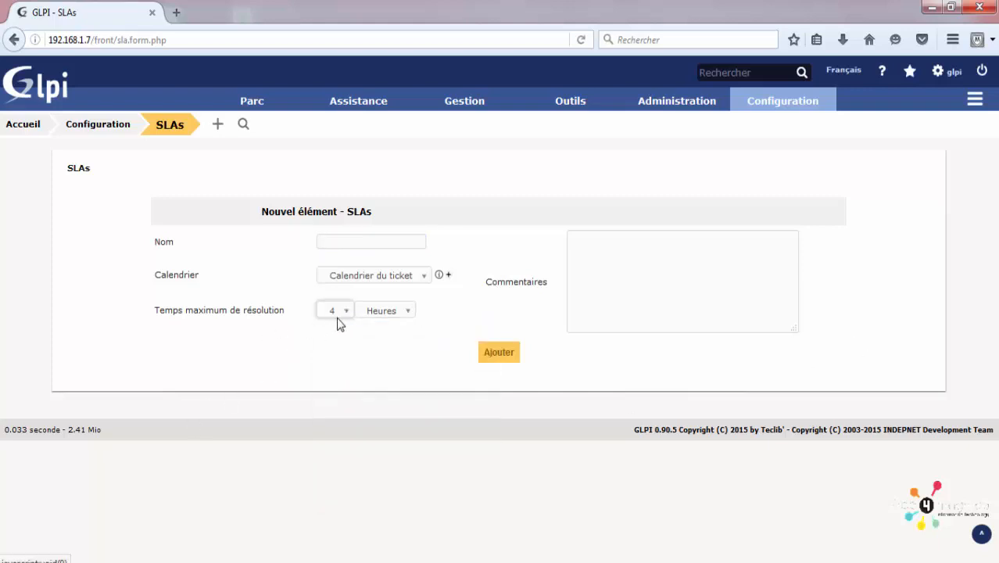
left_click(349, 283)
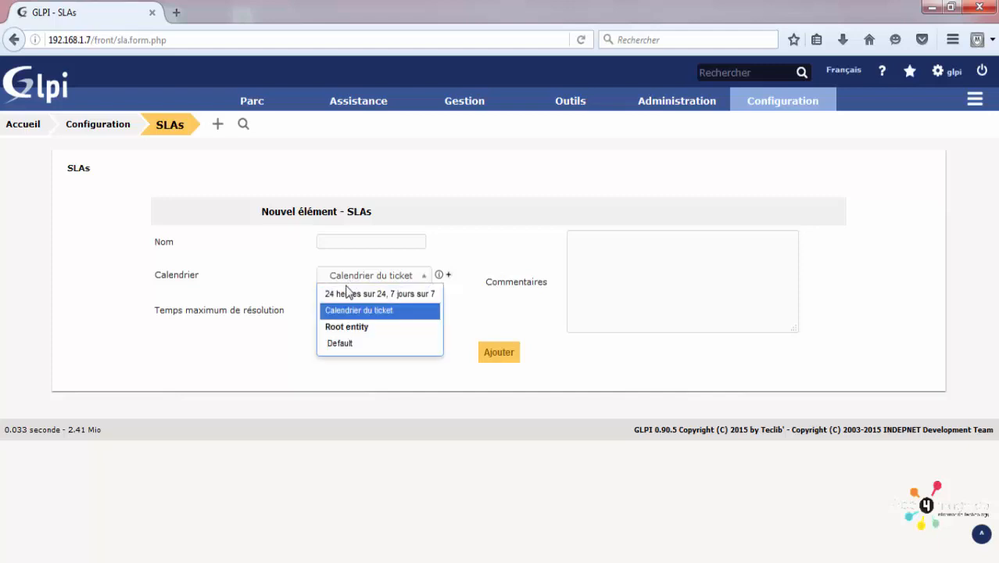
left_click(329, 332)
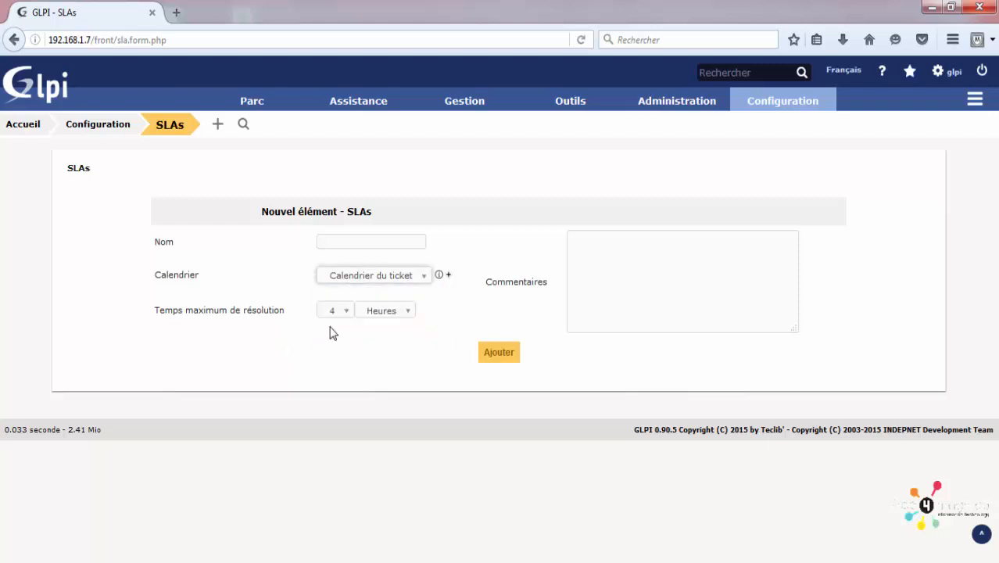
left_click(331, 314)
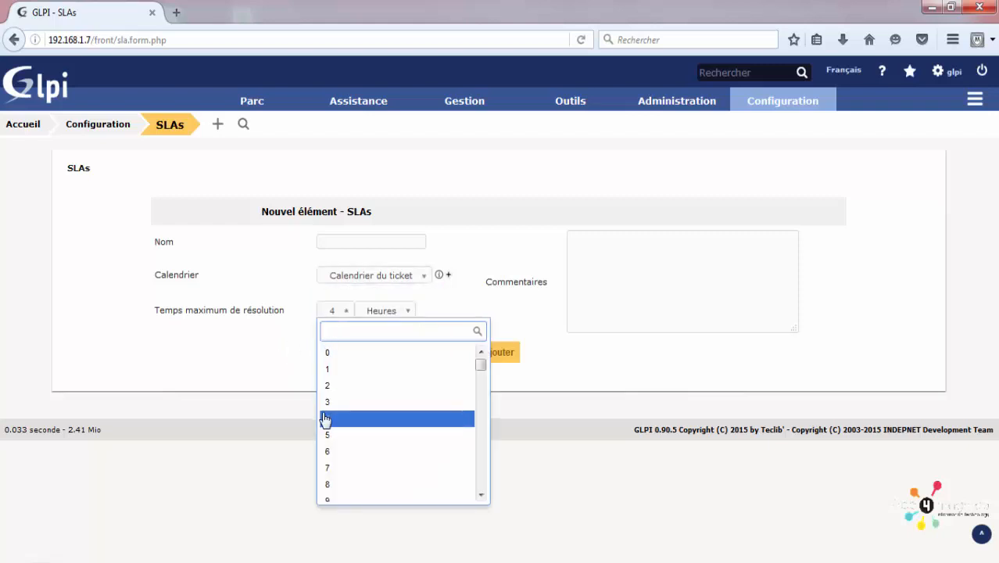
left_click(324, 419)
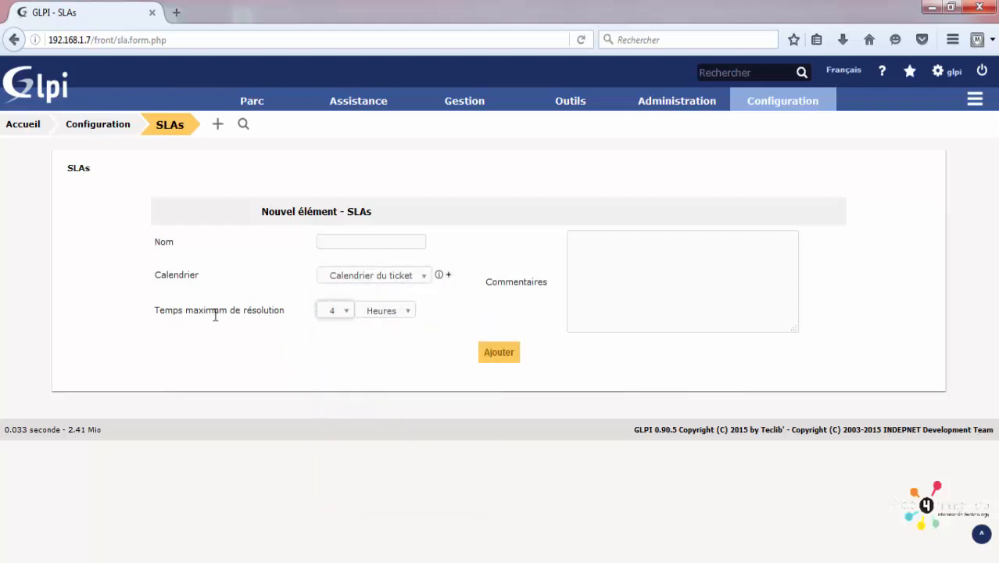
left_click_drag(154, 316, 288, 307)
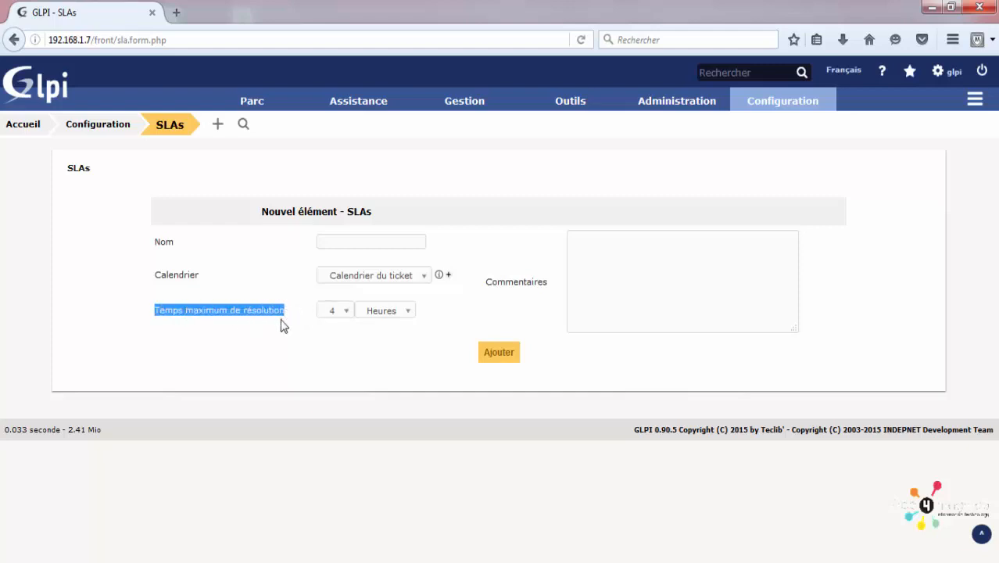
left_click(338, 313)
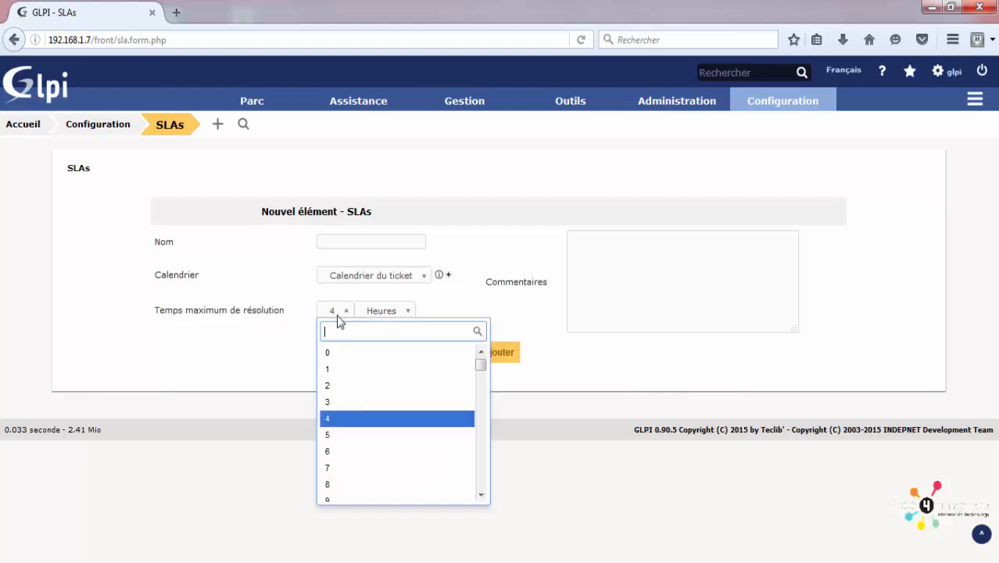
left_click(363, 418)
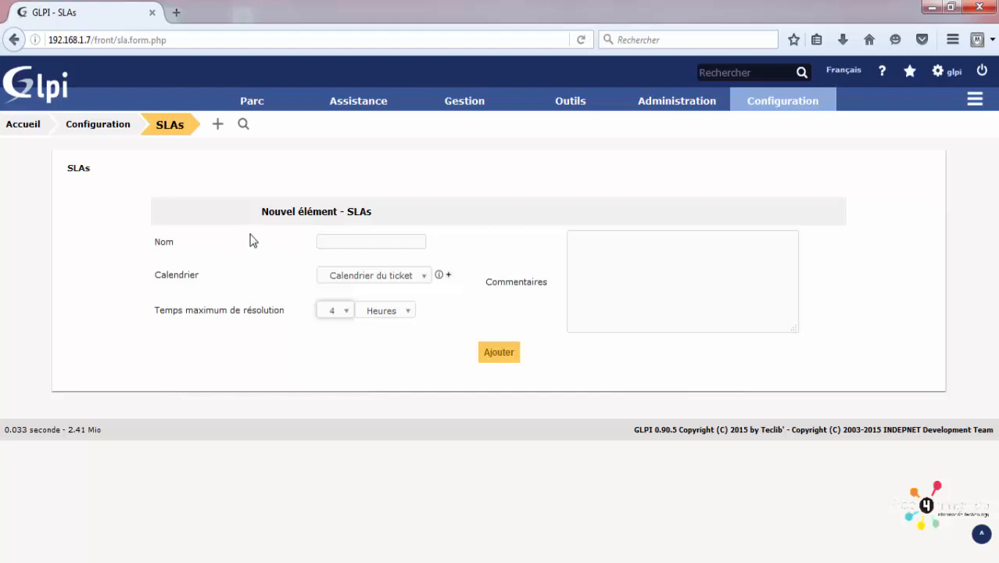
left_click(374, 240)
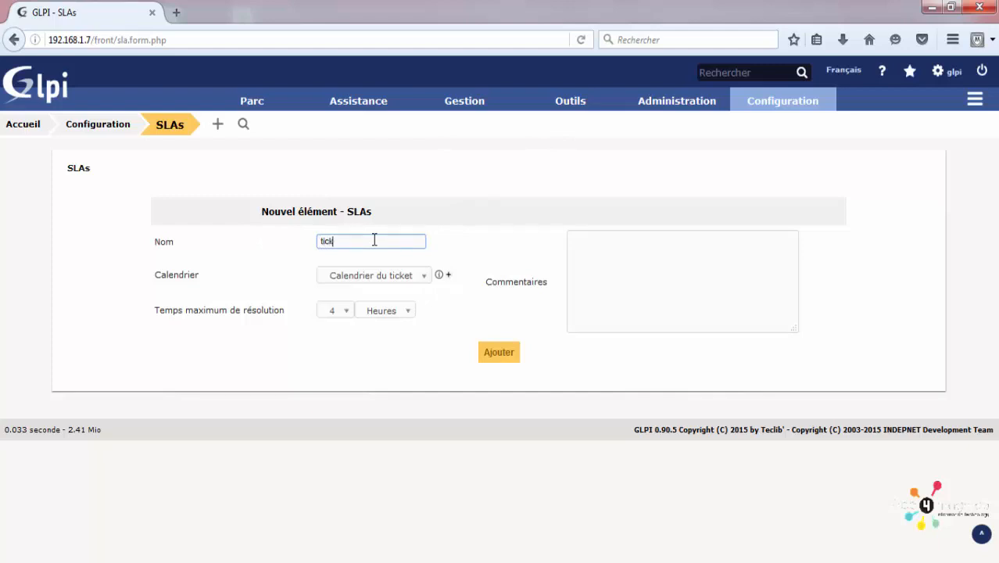
left_click(501, 351)
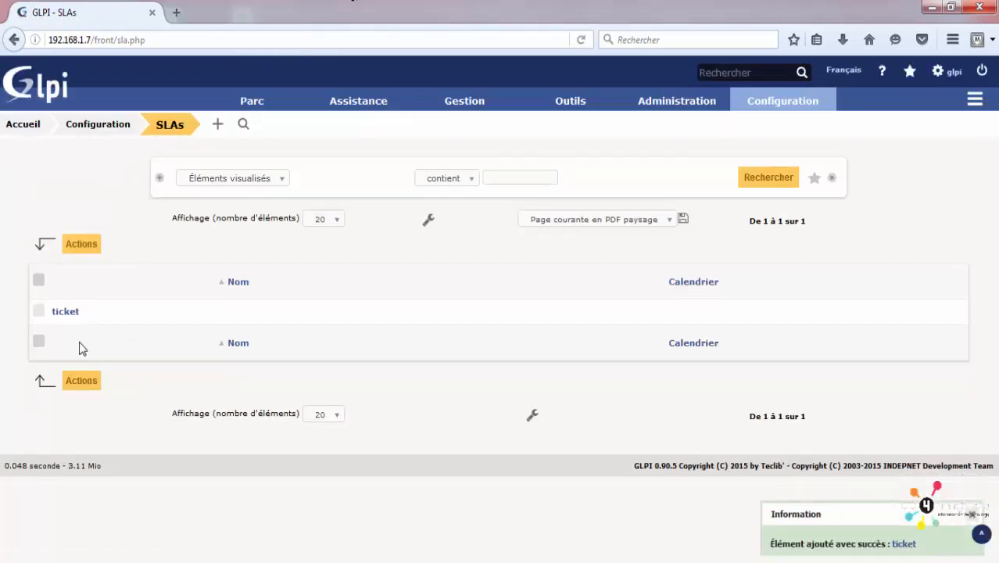
Step: Open the 'ticket' SLA's Niveaux d'escalade tab and click into the new level's Nom field
left_click(64, 313)
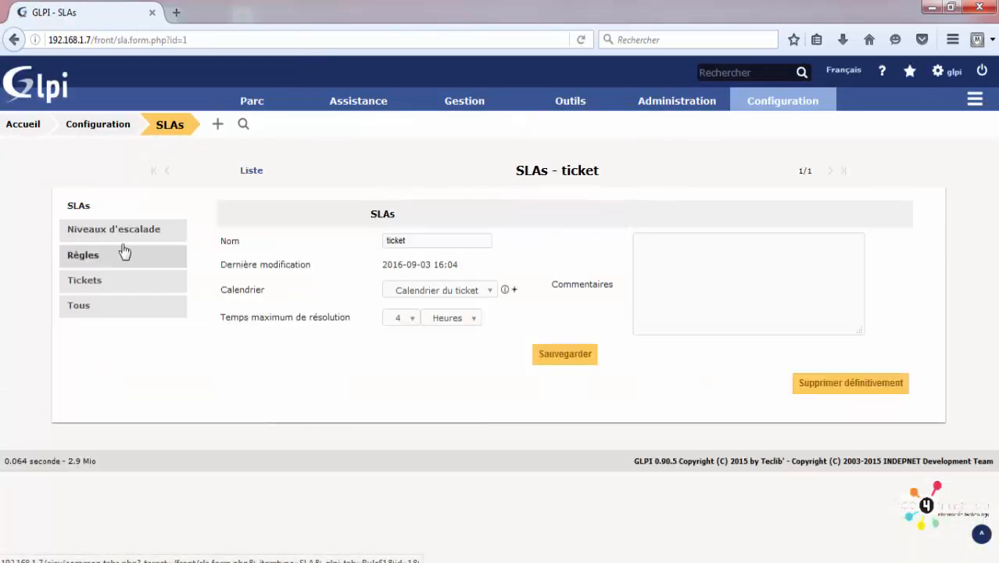
left_click(125, 233)
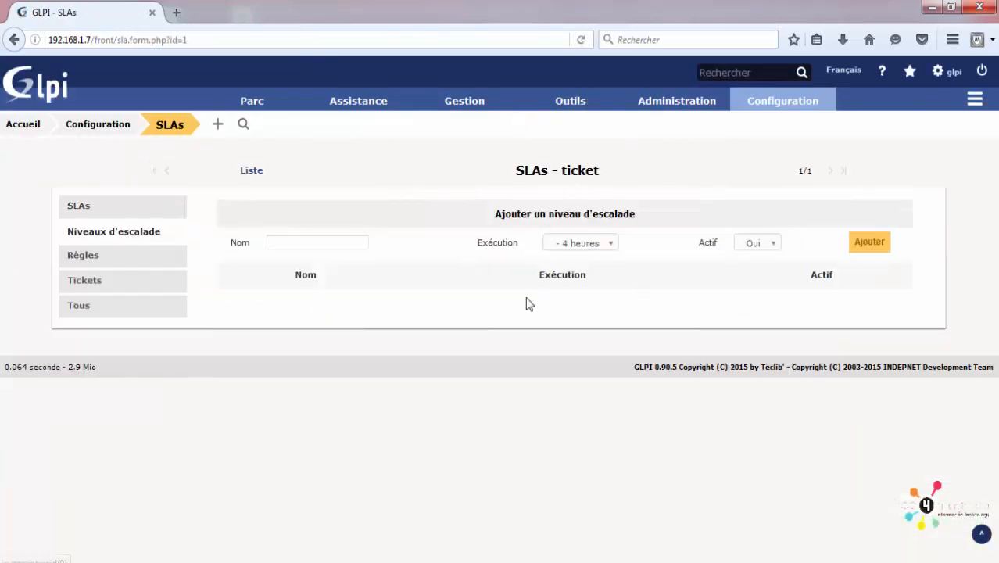
left_click(323, 246)
Step: Open the general configuration page and scroll through its settings
mouse_move(782, 100)
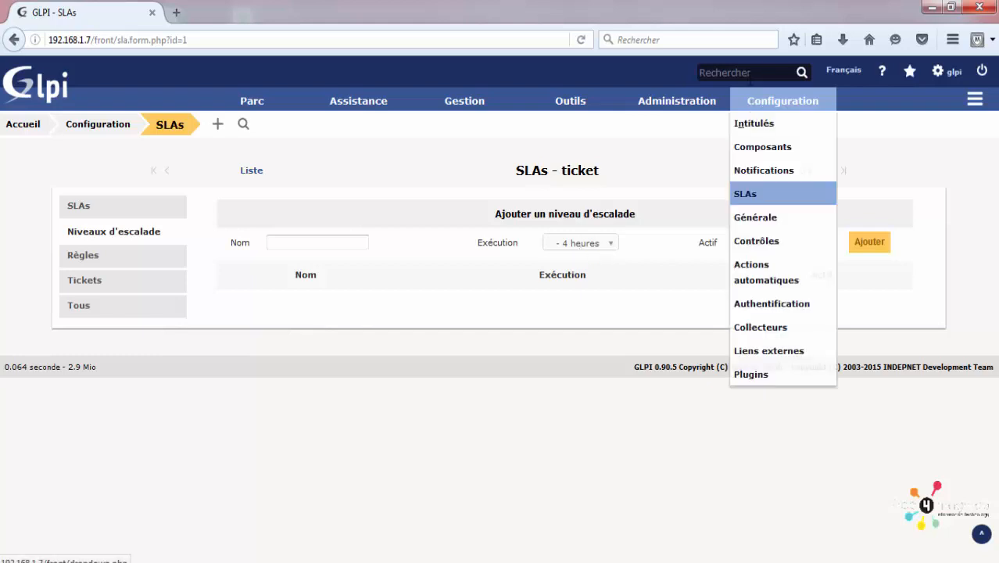
left_click(761, 217)
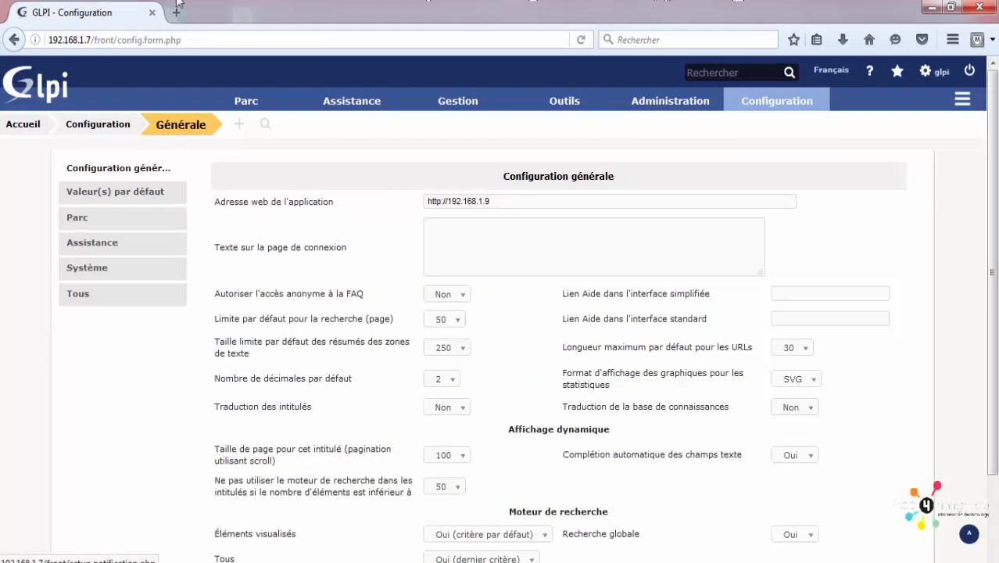
left_click_drag(528, 211, 381, 197)
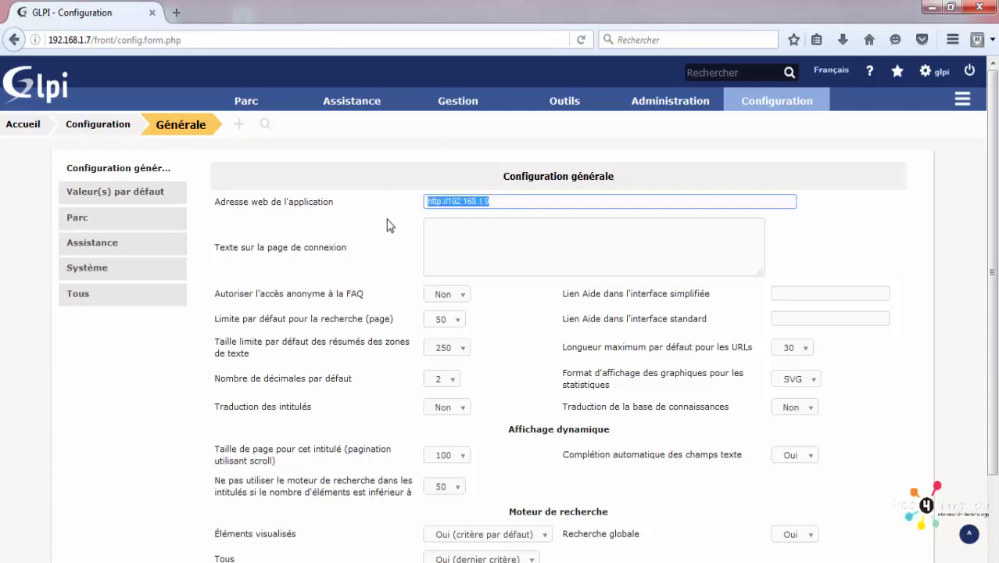
scroll(386, 218, "down", 1)
scroll(388, 242, "down", 1)
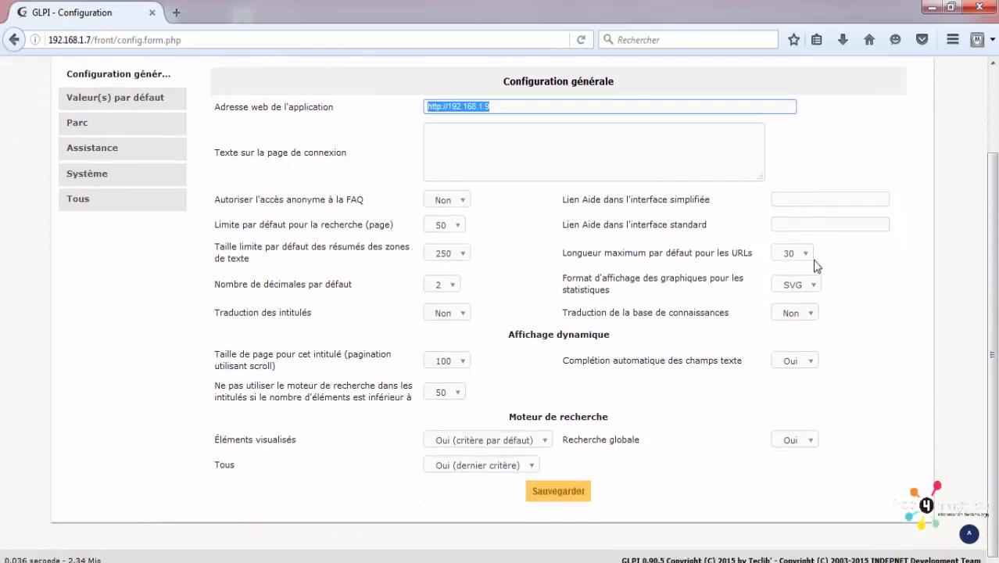
scroll(125, 178, "up", 2)
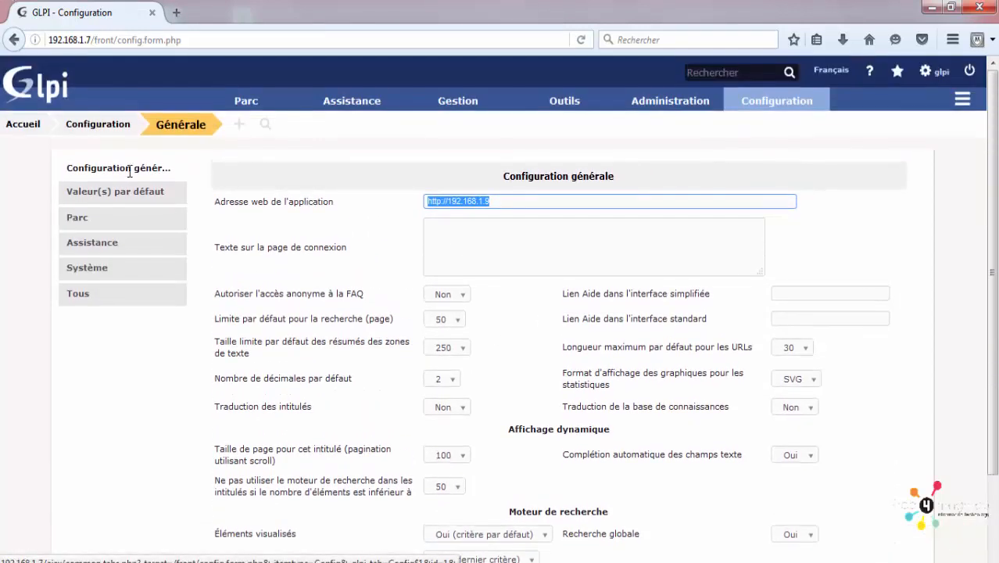
Step: Review the Valeur(s) par défaut tab, glancing at Parc, and leave the PDF font as Helvetica
left_click(127, 197)
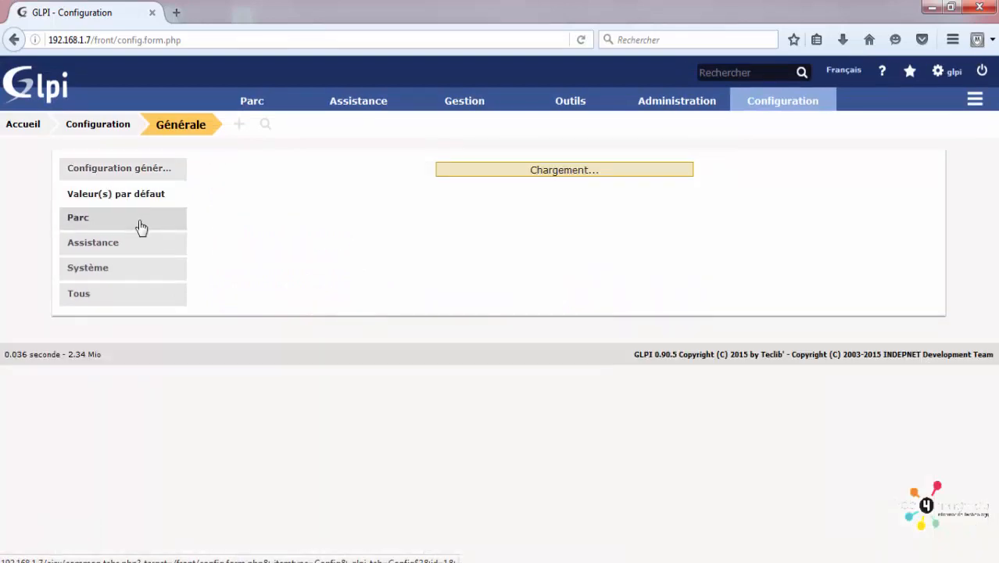
left_click(139, 224)
left_click(147, 205)
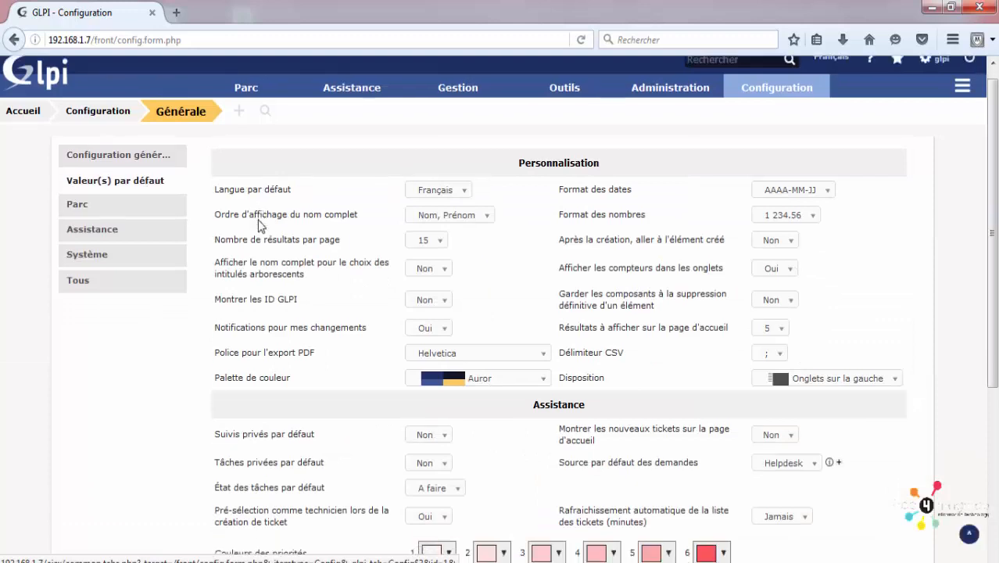
scroll(361, 233, "down", 2)
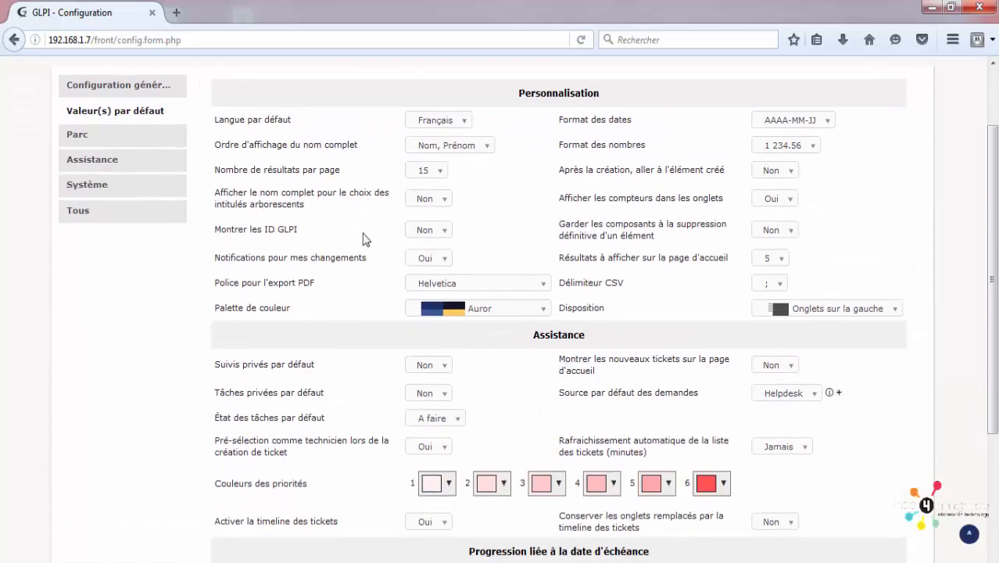
left_click(513, 290)
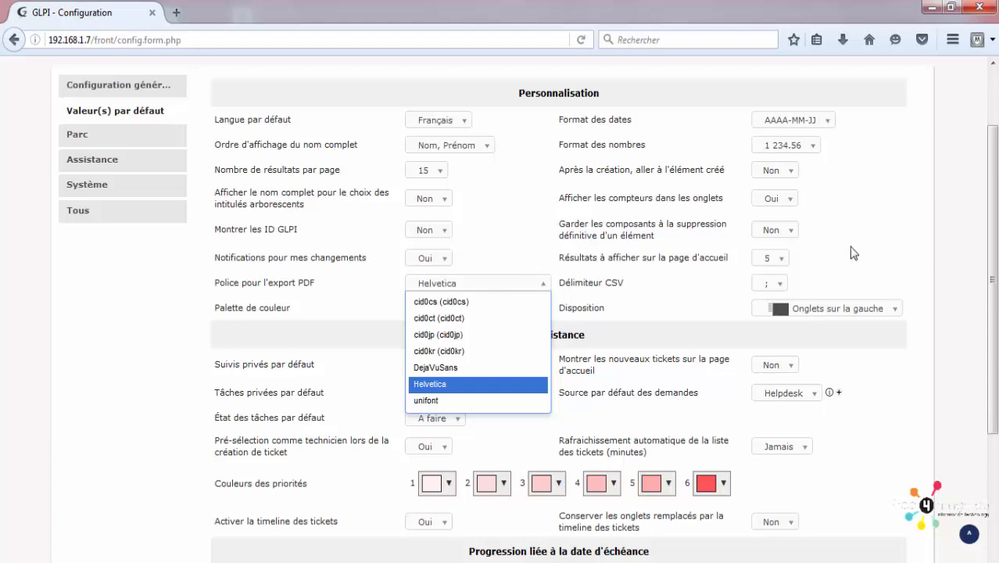
scroll(852, 258, "up", 2)
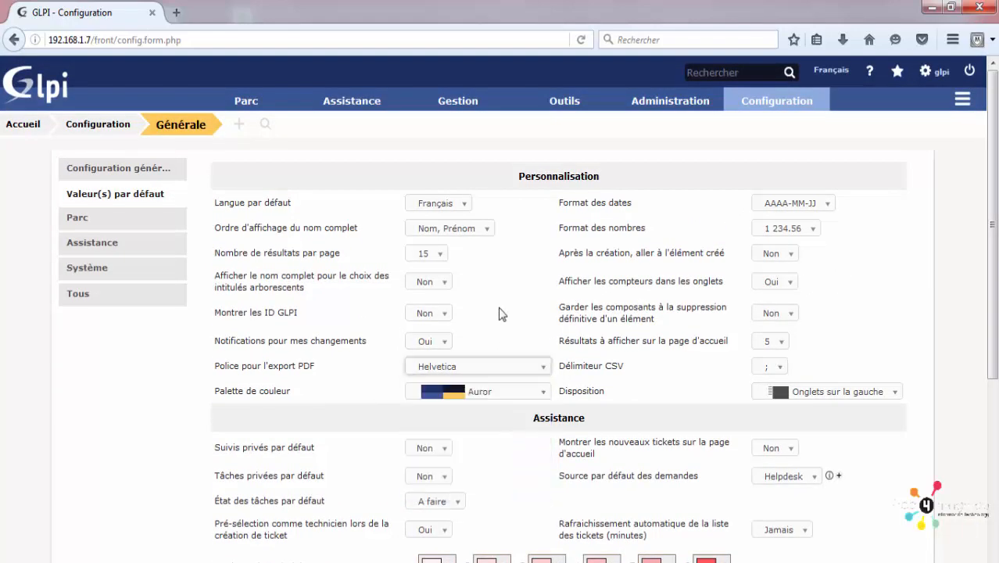
left_click(502, 316)
scroll(504, 319, "down", 4)
scroll(503, 333, "up", 4)
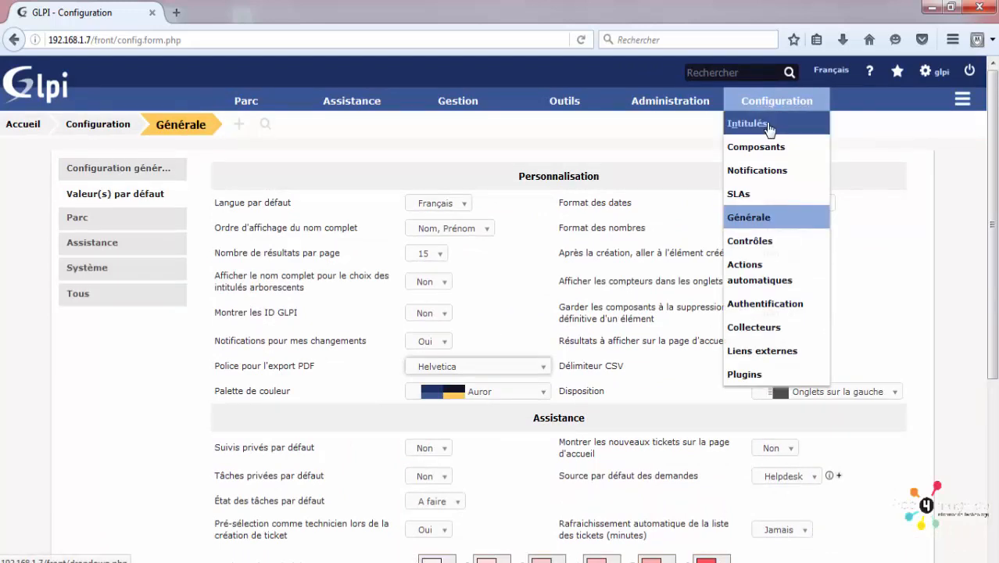
Step: Create an active field-uniqueness rule for Ordinateur with Numéro de série as the unique field
mouse_move(670, 100)
mouse_move(775, 100)
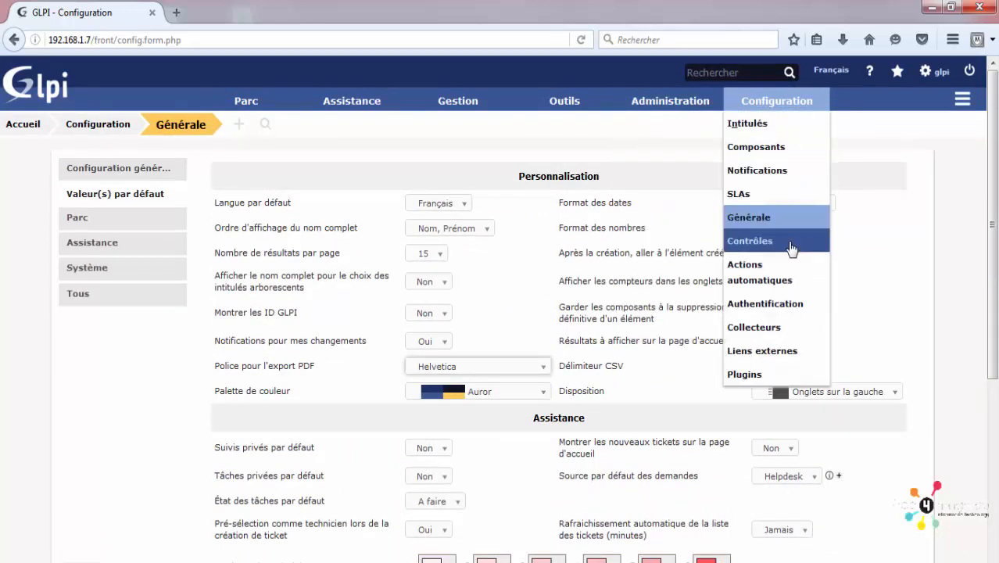
left_click(791, 239)
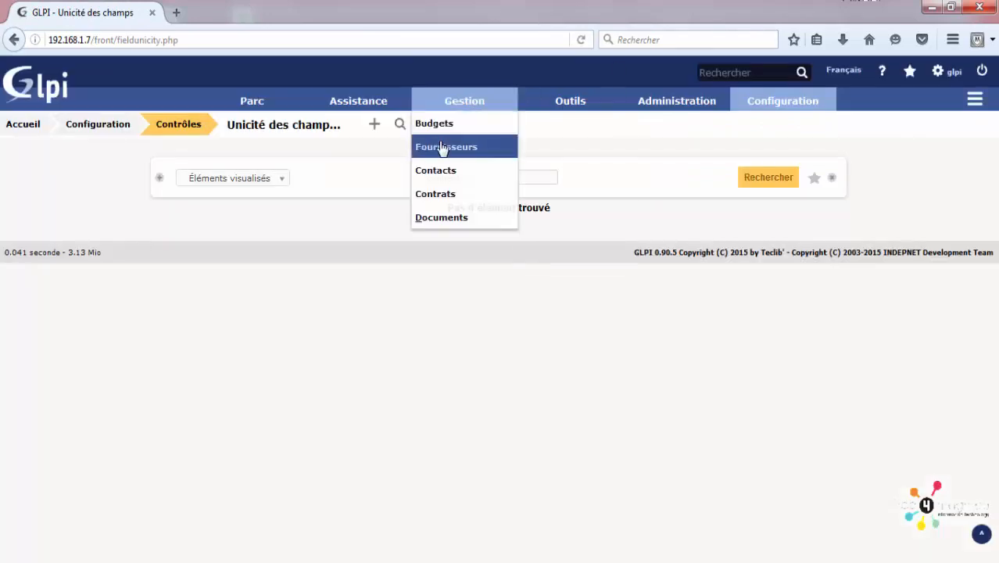
left_click(372, 128)
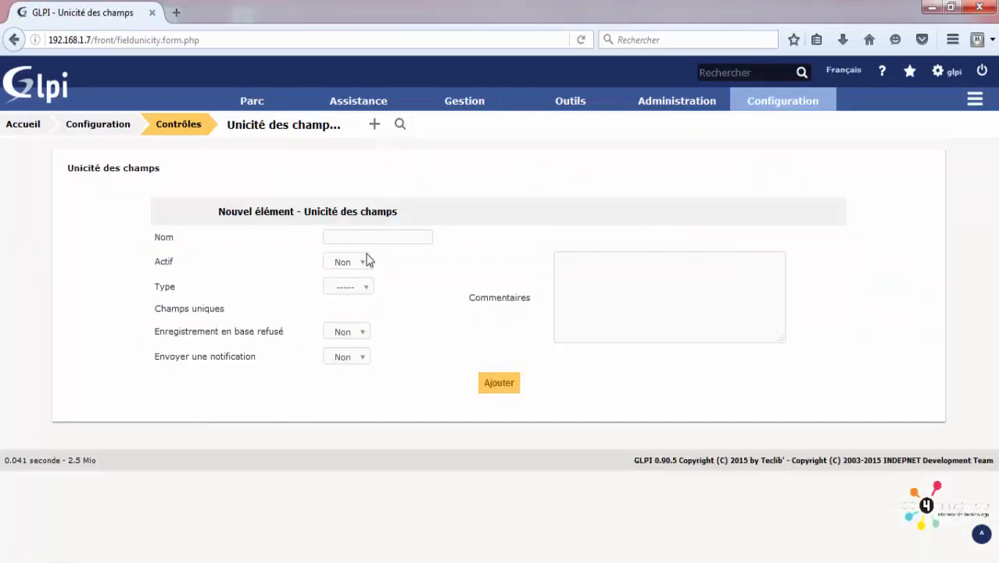
left_click(343, 262)
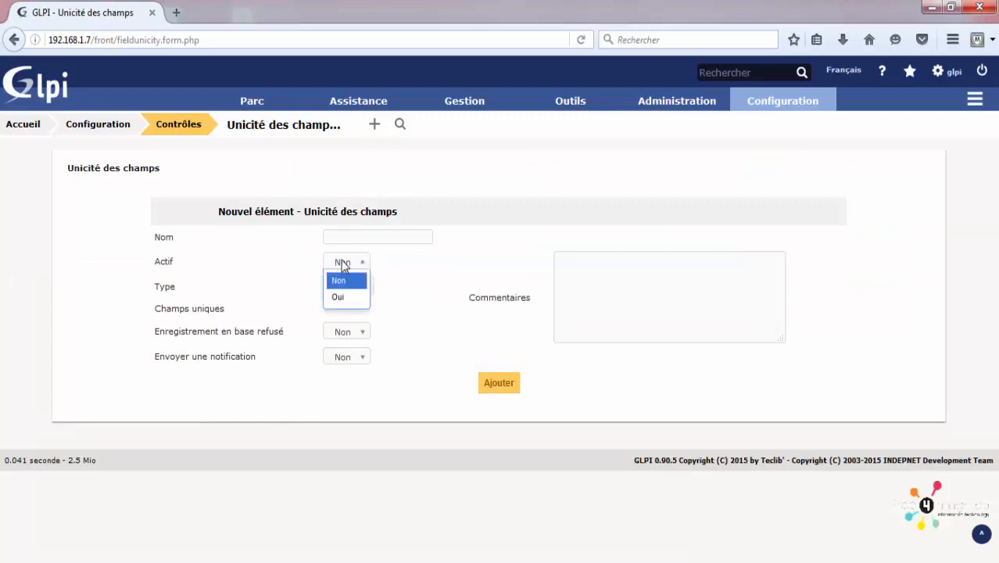
left_click(341, 293)
left_click(347, 288)
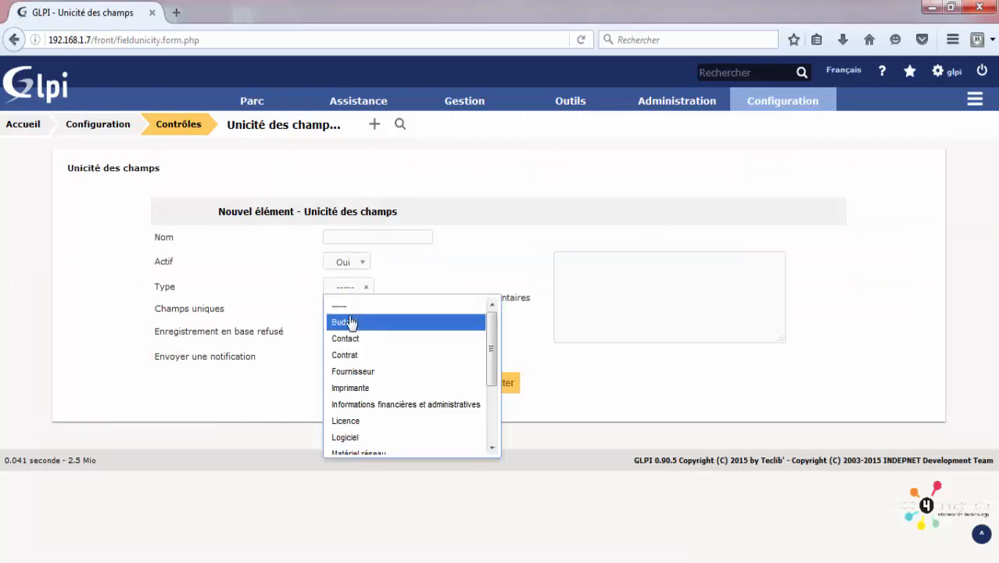
scroll(364, 345, "down", 1)
scroll(364, 345, "down", 3)
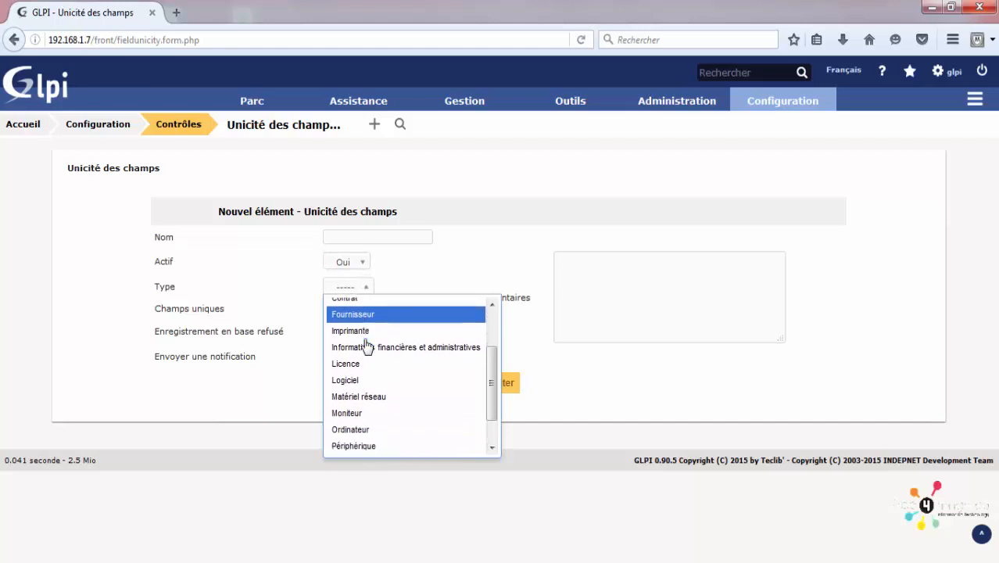
left_click(376, 422)
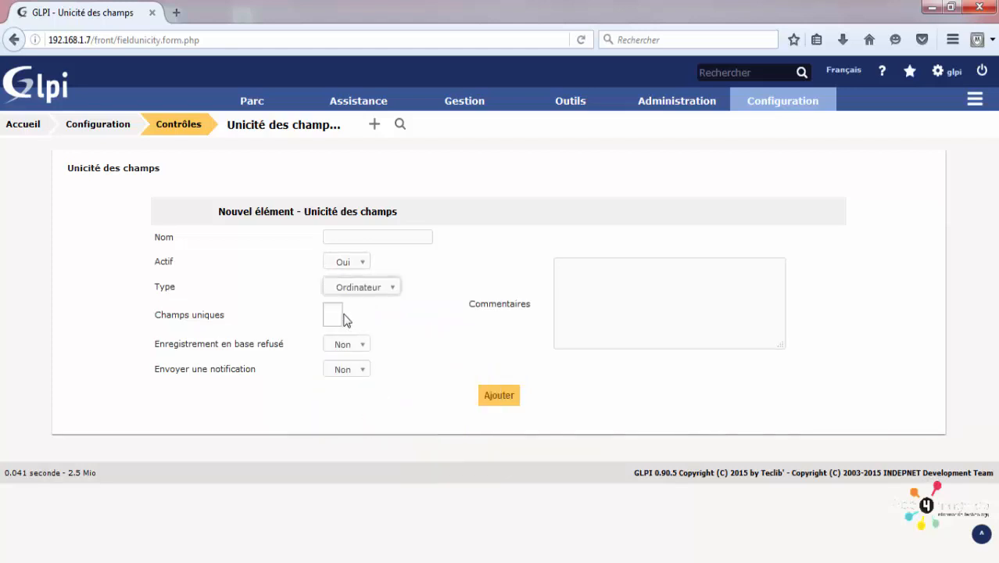
left_click(331, 314)
left_click(364, 356)
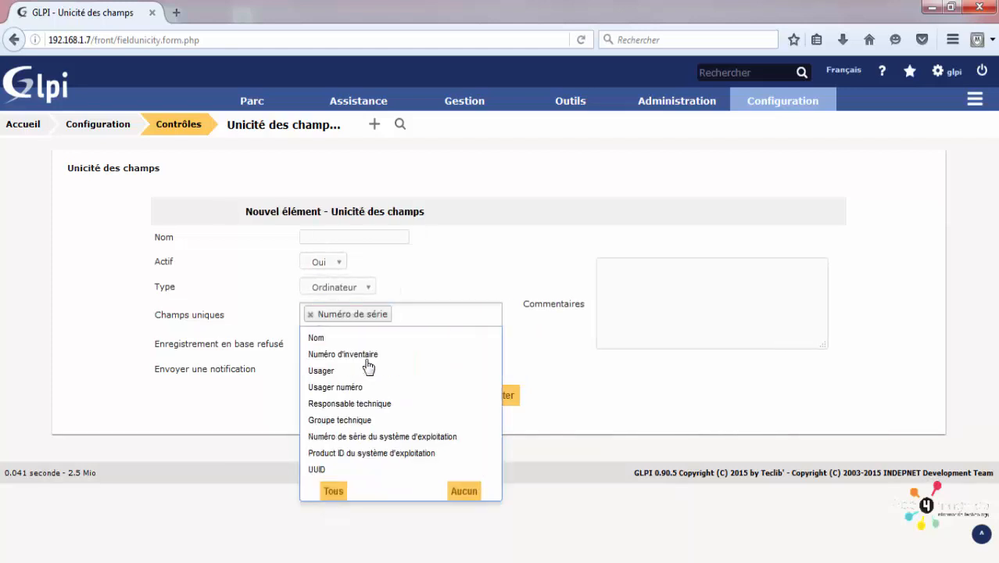
left_click(535, 495)
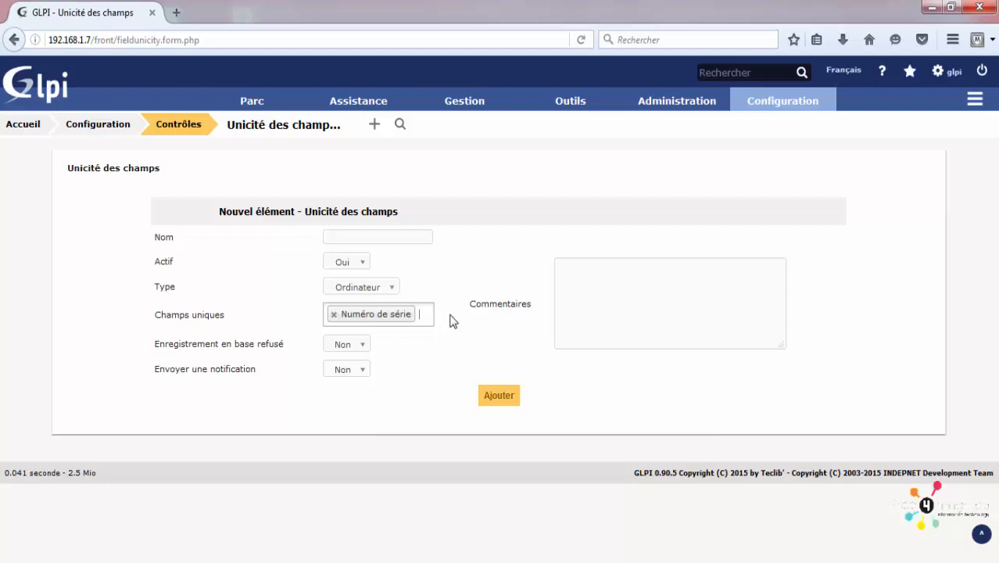
Step: Re-add Numéro de série, set Enregistrement en base refusé to Oui and keep notification Non
double_click(198, 313)
triple_click(198, 313)
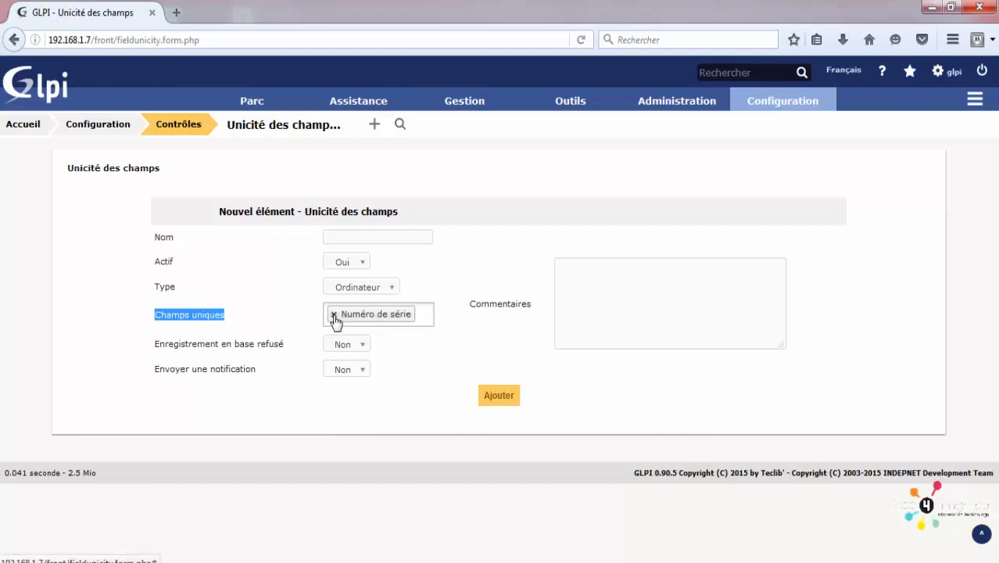
left_click(334, 314)
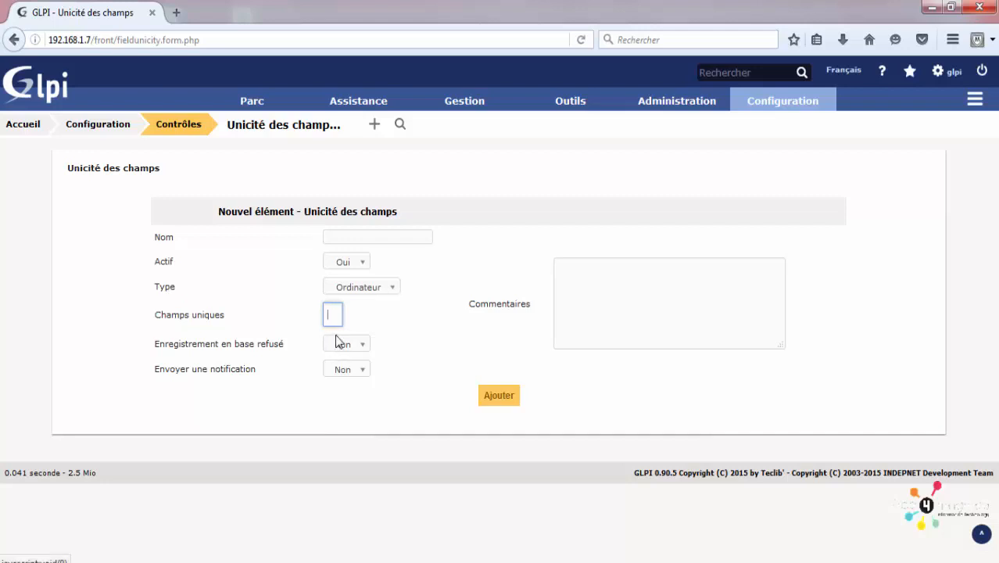
left_click(355, 346)
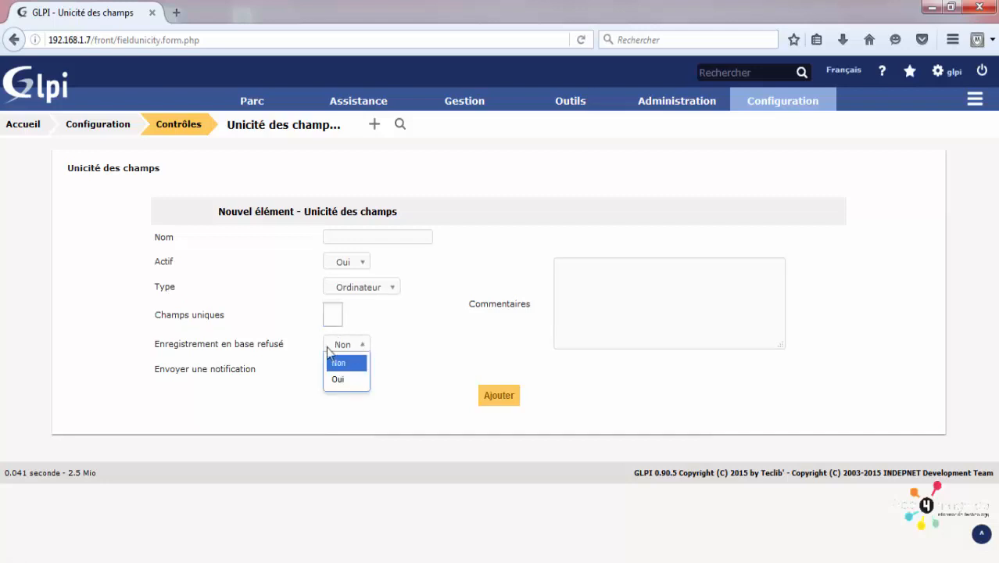
left_click(330, 356)
left_click(330, 316)
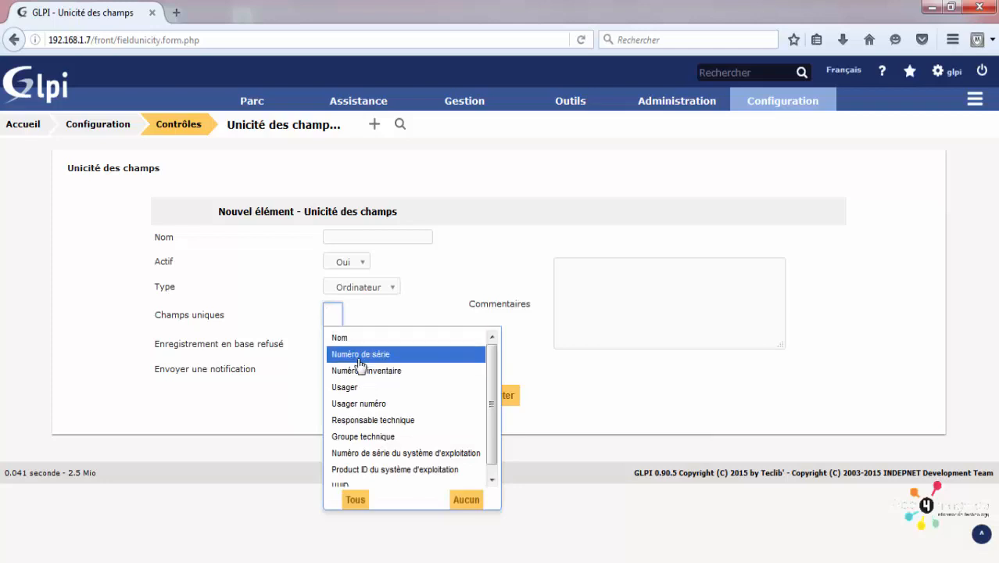
left_click(341, 351)
left_click(241, 365)
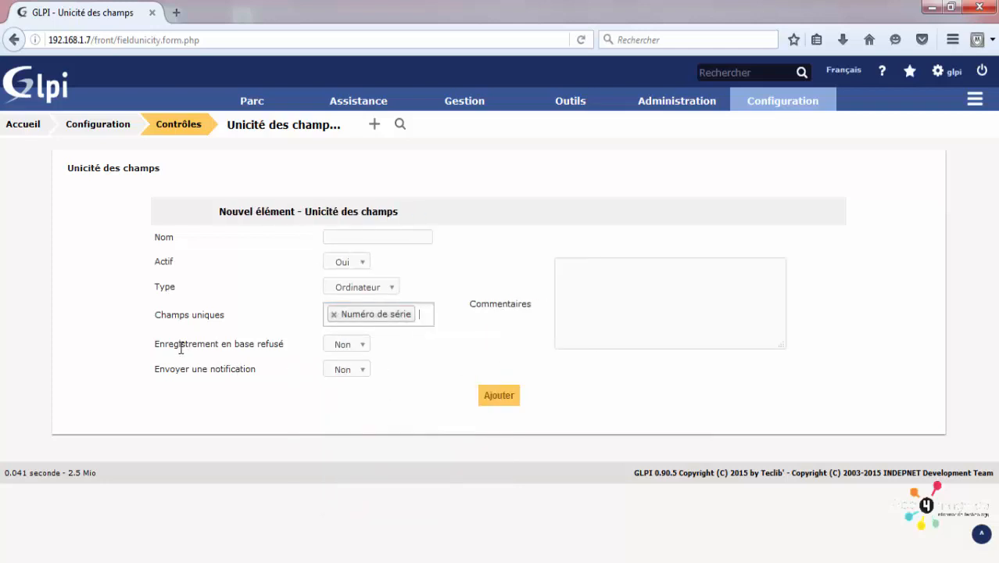
left_click(357, 345)
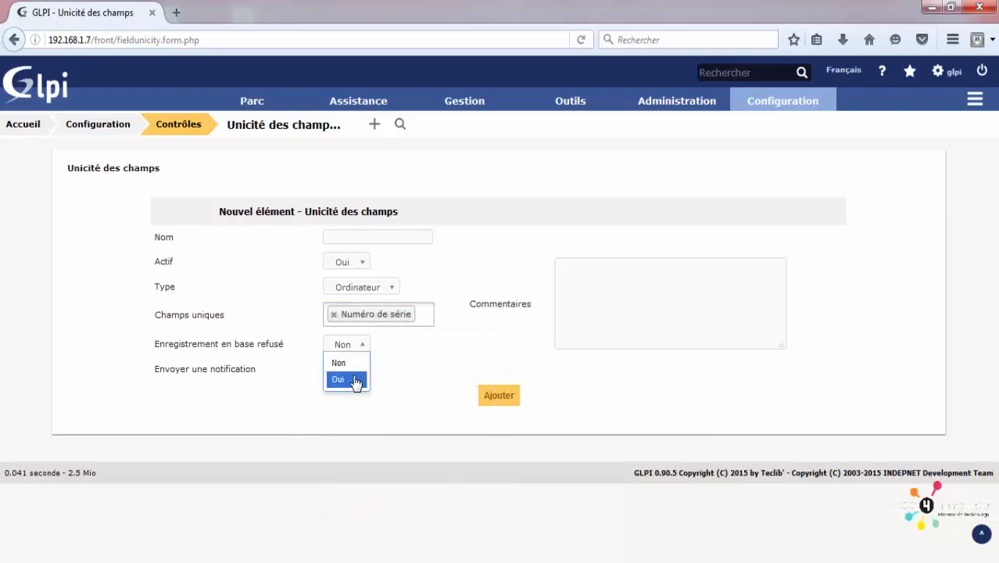
left_click(355, 380)
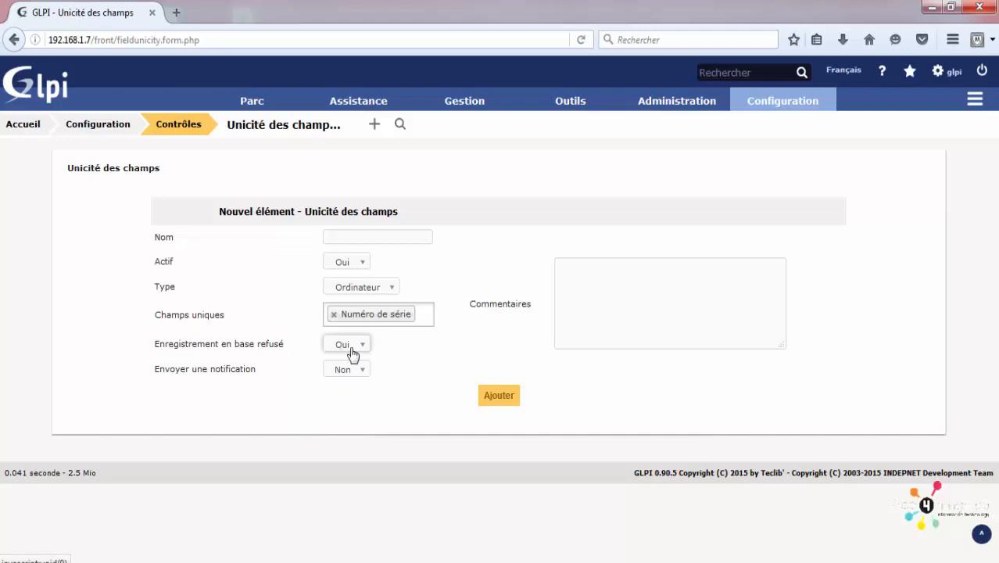
left_click(349, 370)
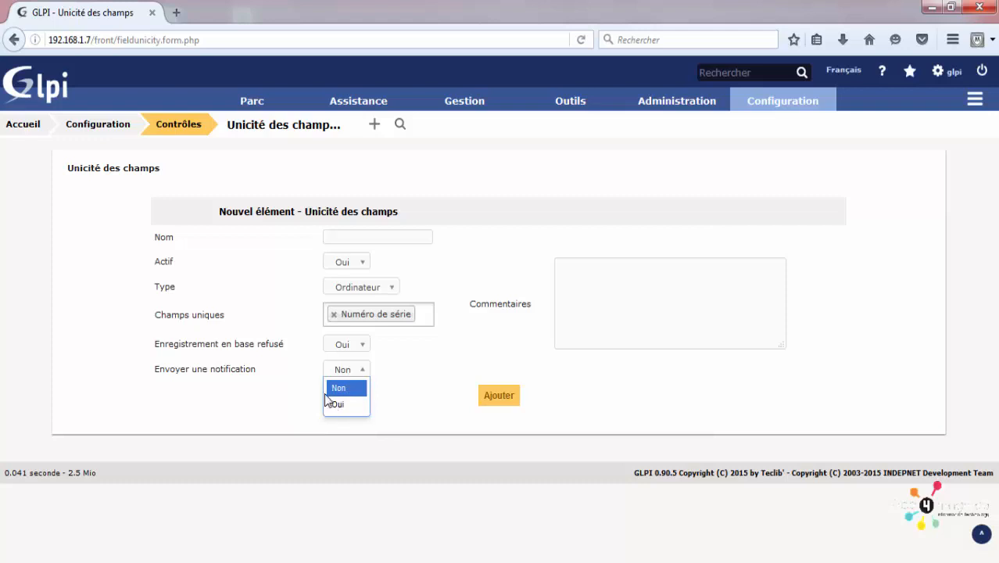
left_click(771, 106)
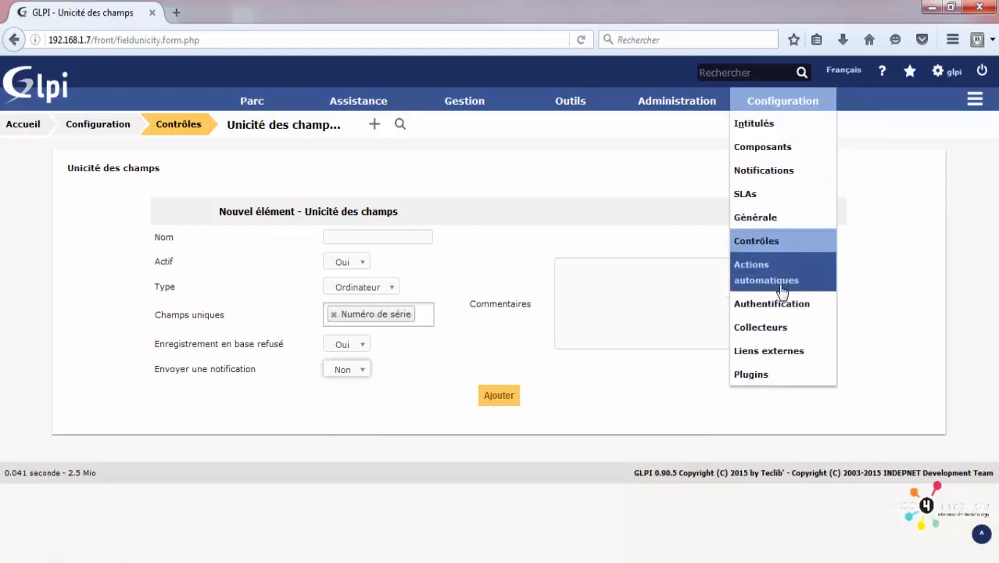
Step: Scroll through the 25 automatic actions on the Actions automatiques page and back to the top
left_click(780, 290)
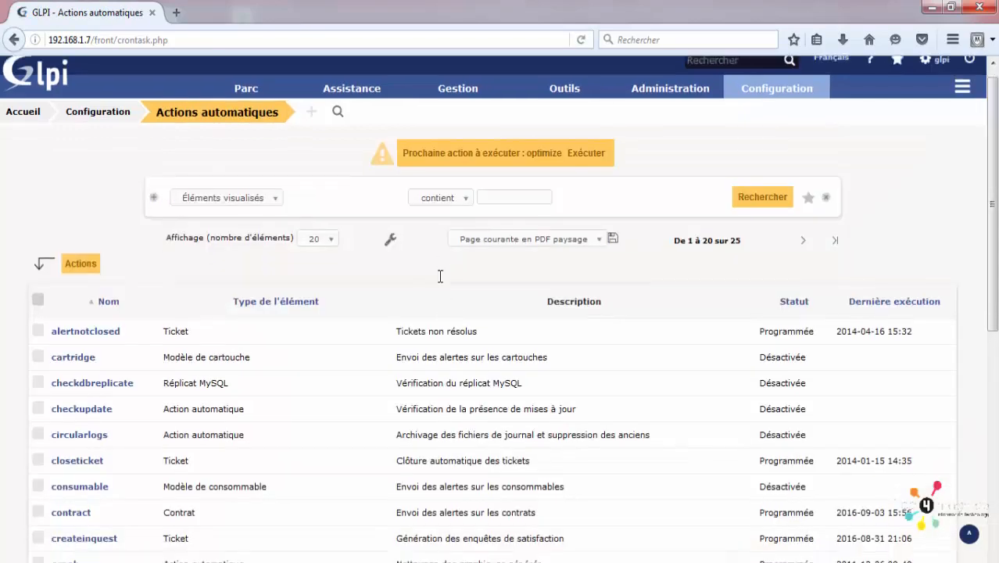
scroll(359, 499, "down", 5)
scroll(378, 484, "up", 6)
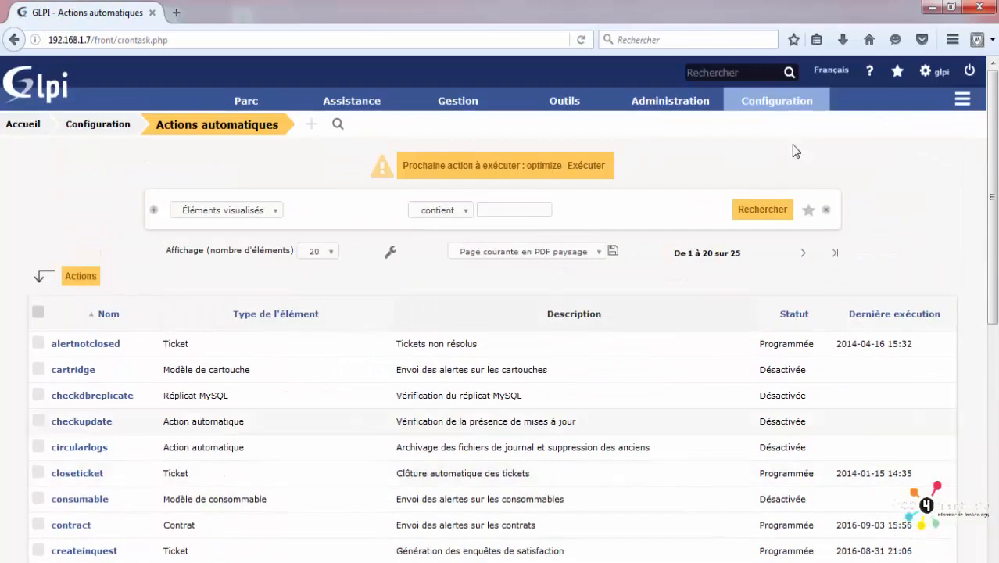
scroll(593, 257, "down", 5)
scroll(591, 271, "up", 5)
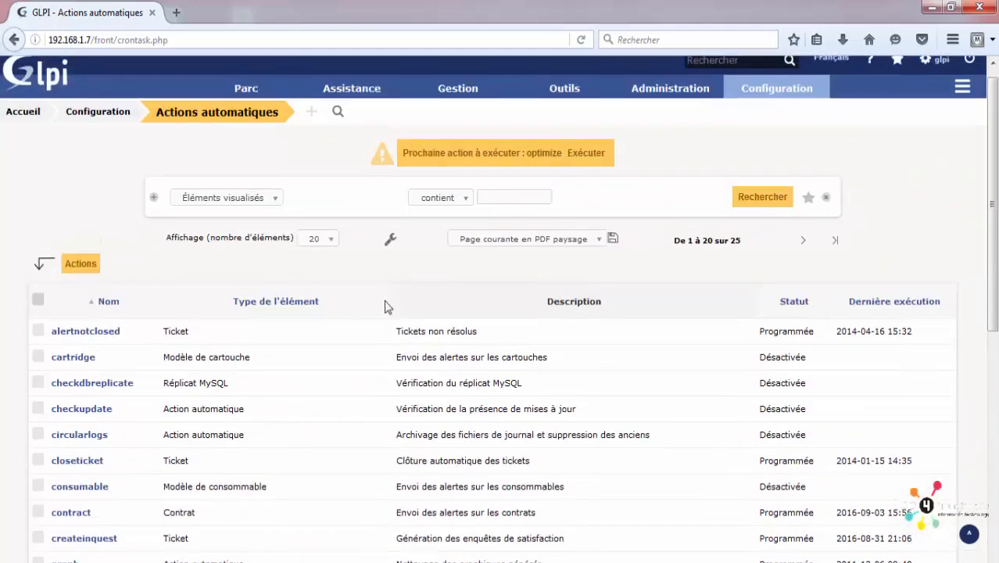
scroll(306, 312, "down", 4)
scroll(285, 392, "down", 2)
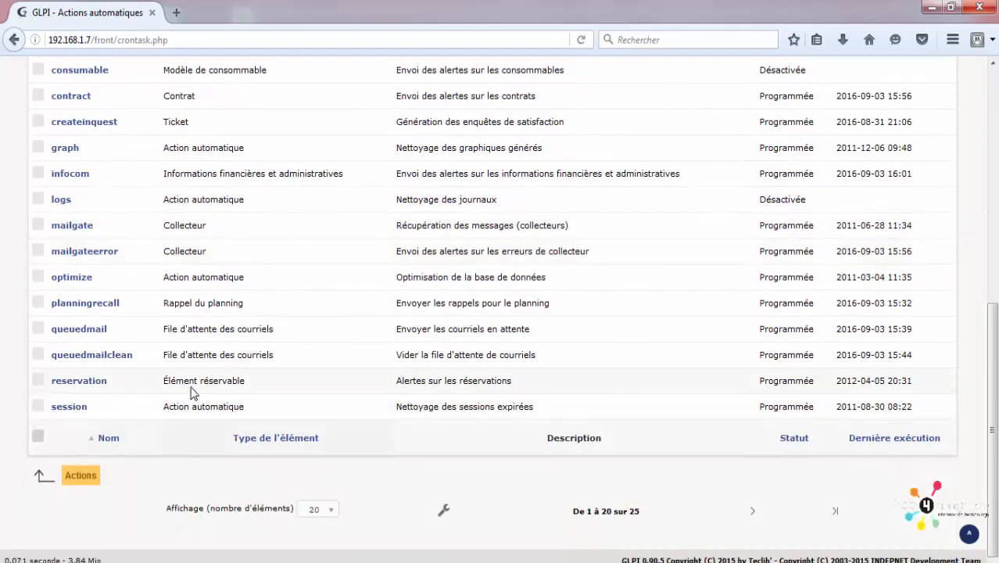
scroll(157, 407, "up", 2)
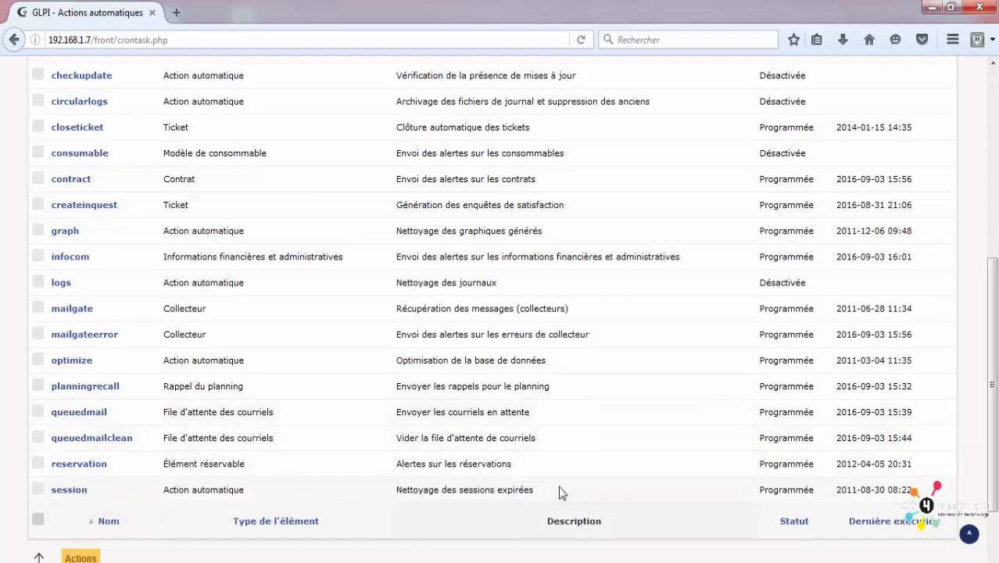
scroll(757, 449, "up", 8)
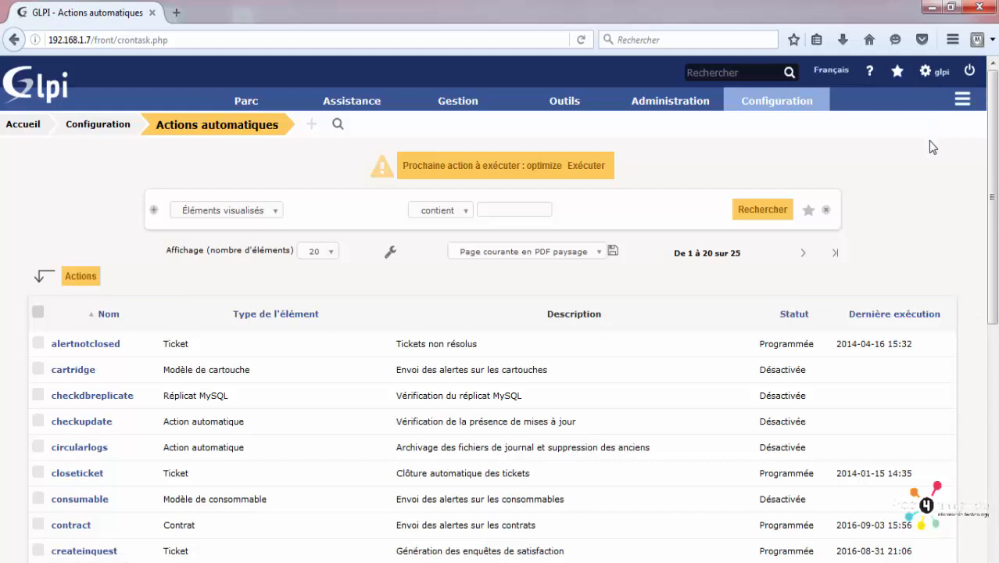
Step: Open the Authentification page and glance at its general Configuration settings before returning
mouse_move(738, 103)
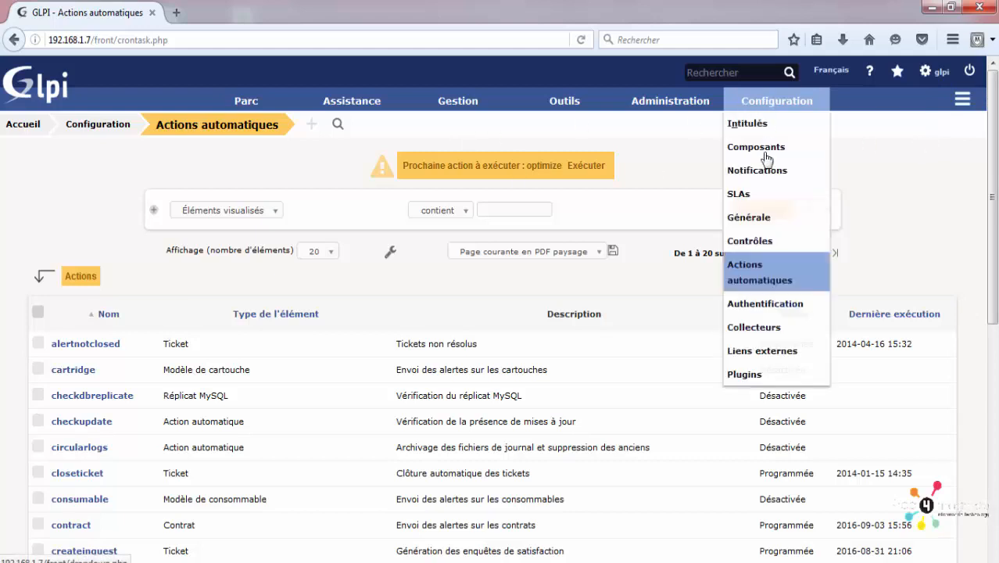
left_click(782, 314)
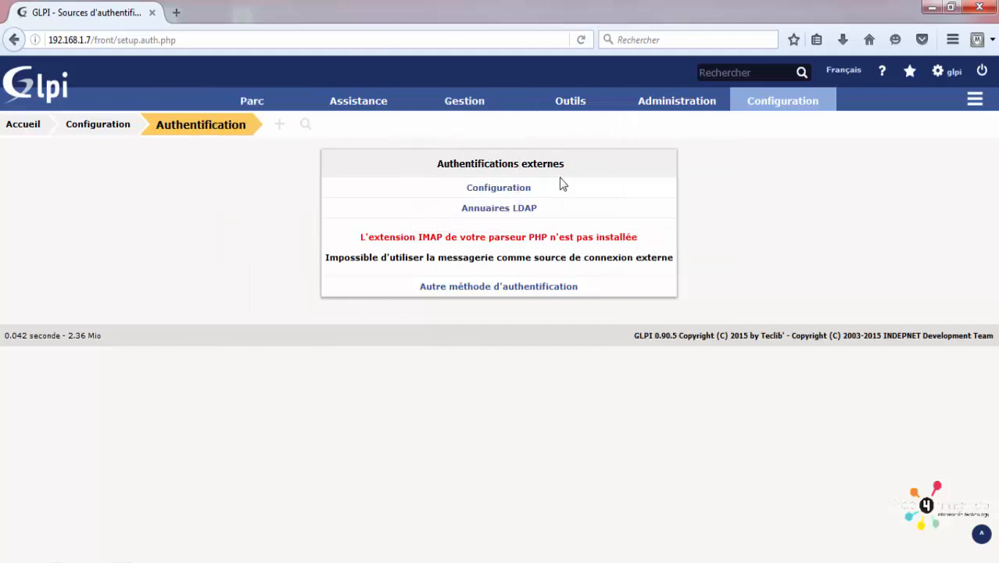
left_click(503, 192)
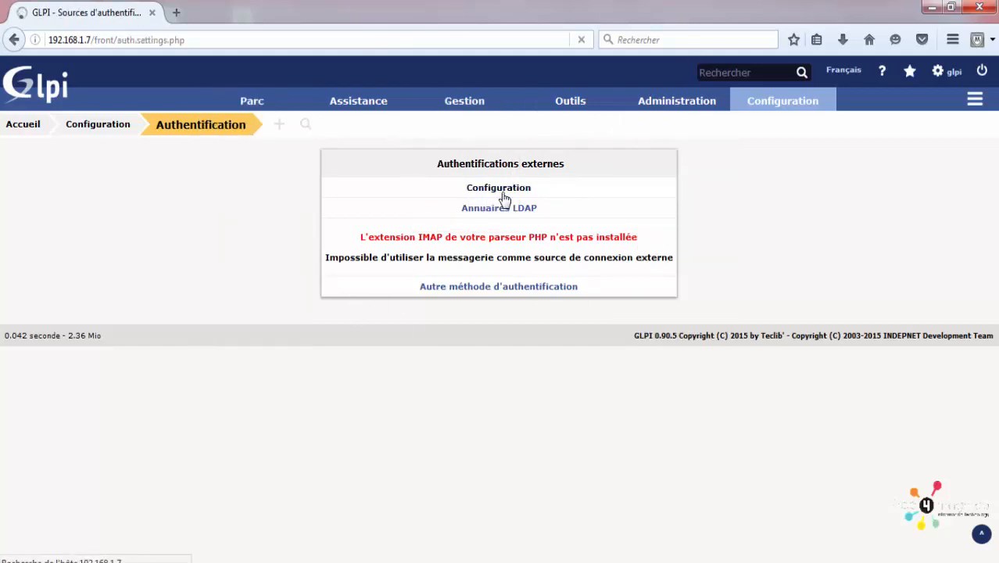
left_click(14, 39)
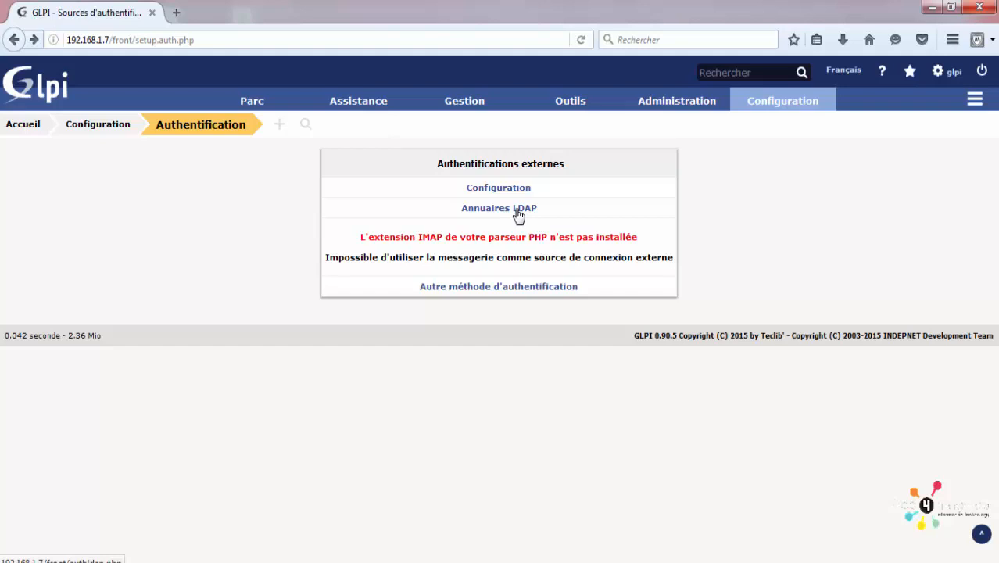
Step: Glance at the Autre méthode d'authentification settings, then return to the external sources page
left_click(525, 287)
left_click_drag(993, 223, 416, 131)
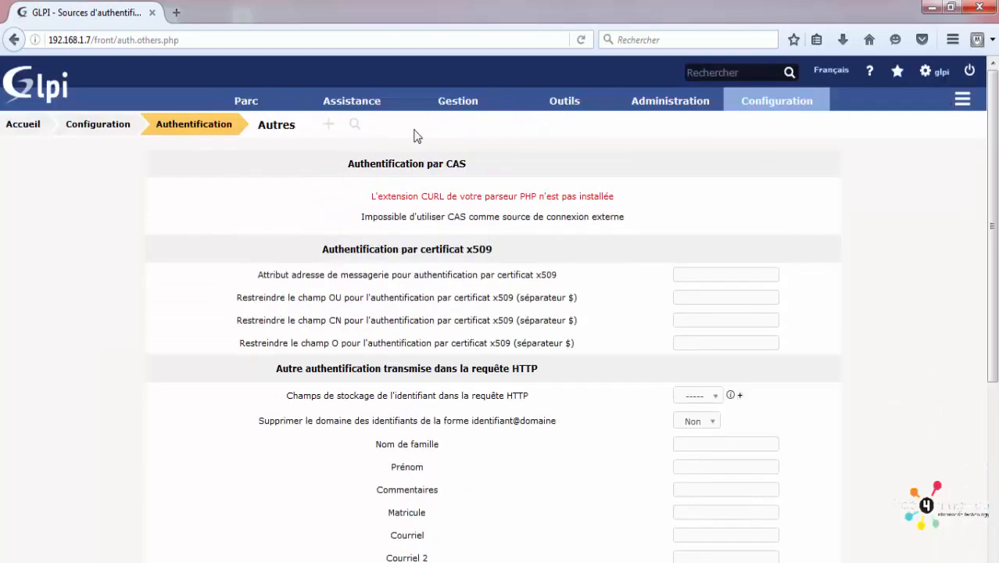
left_click(14, 39)
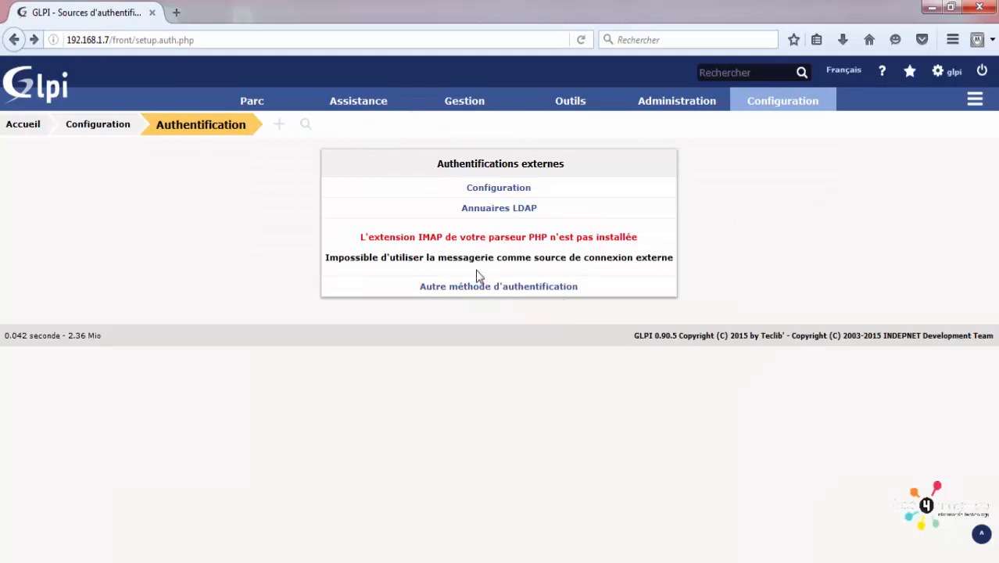
mouse_move(773, 115)
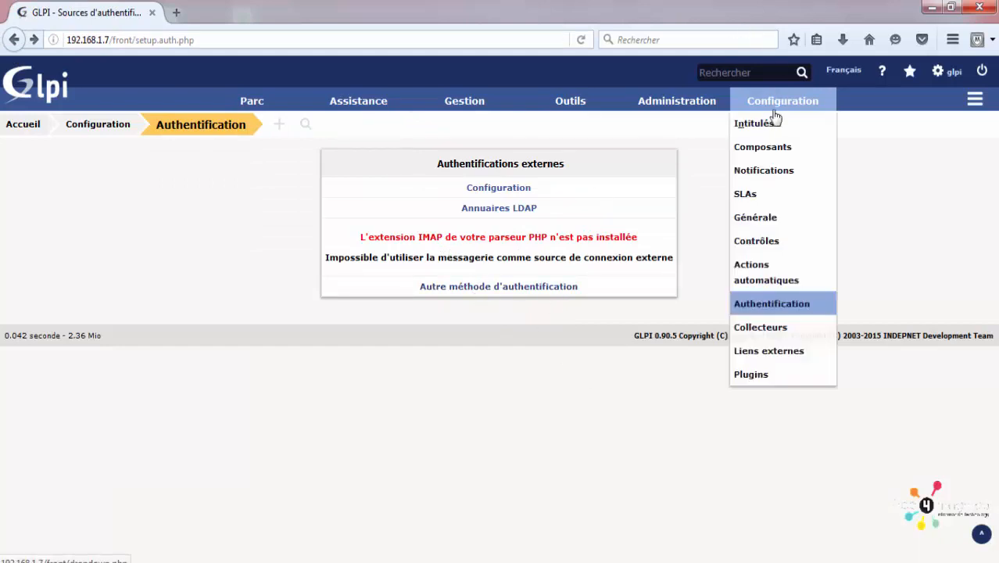
left_click(766, 328)
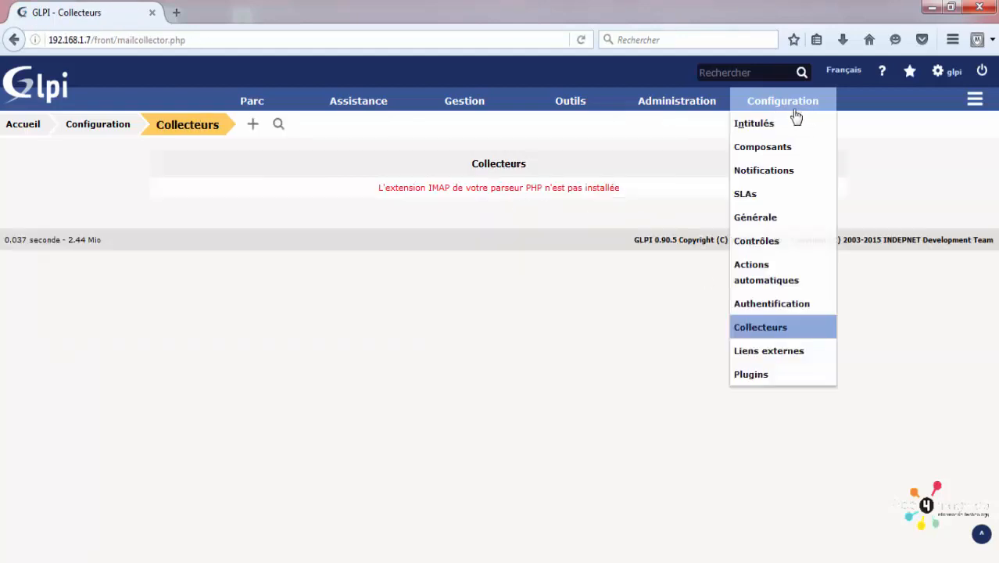
mouse_move(685, 103)
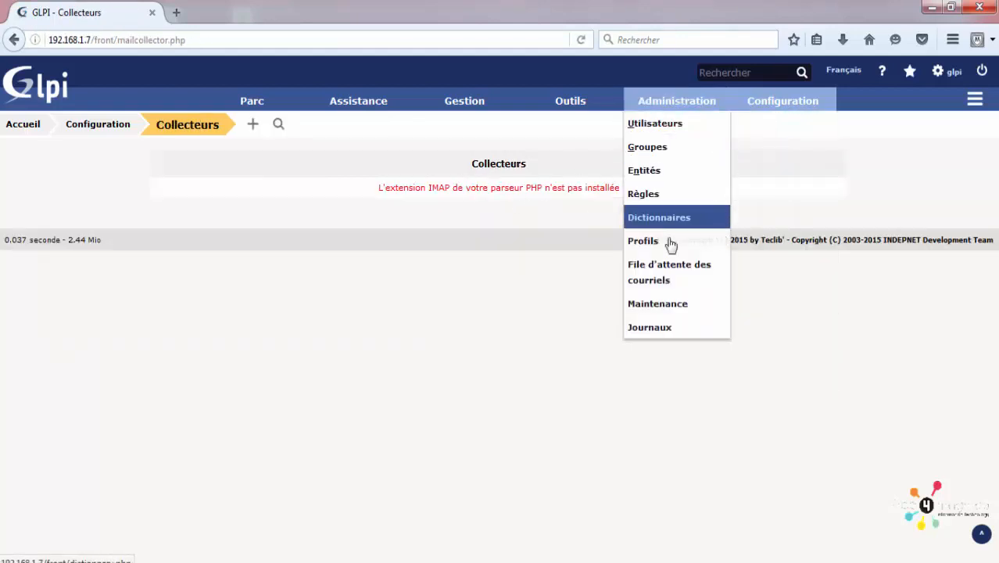
mouse_move(760, 100)
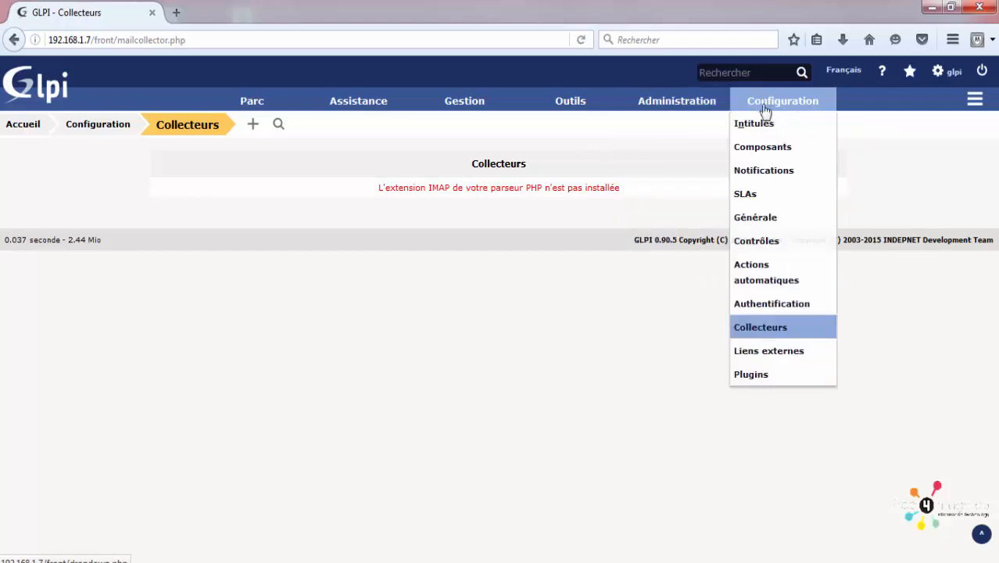
left_click(768, 301)
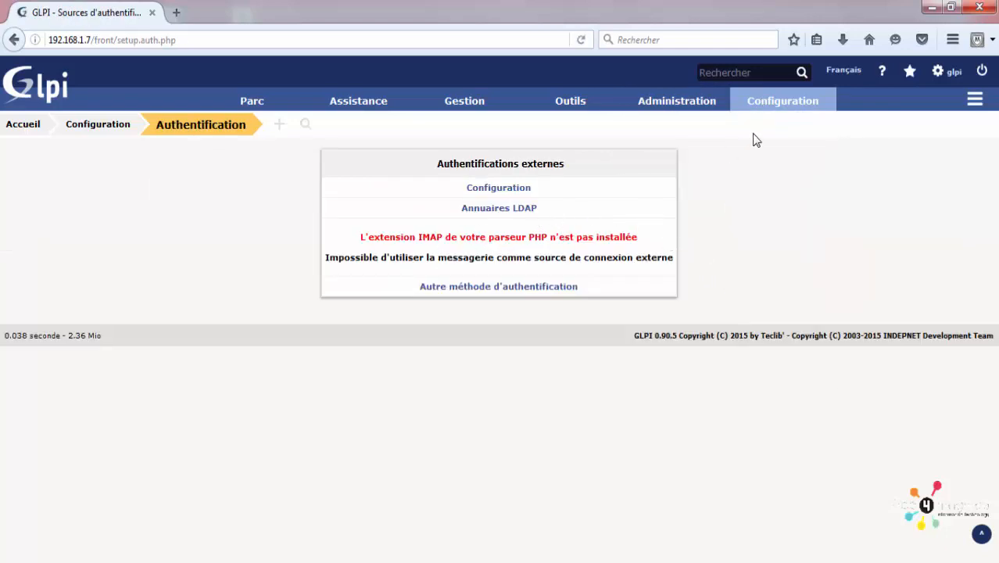
mouse_move(778, 102)
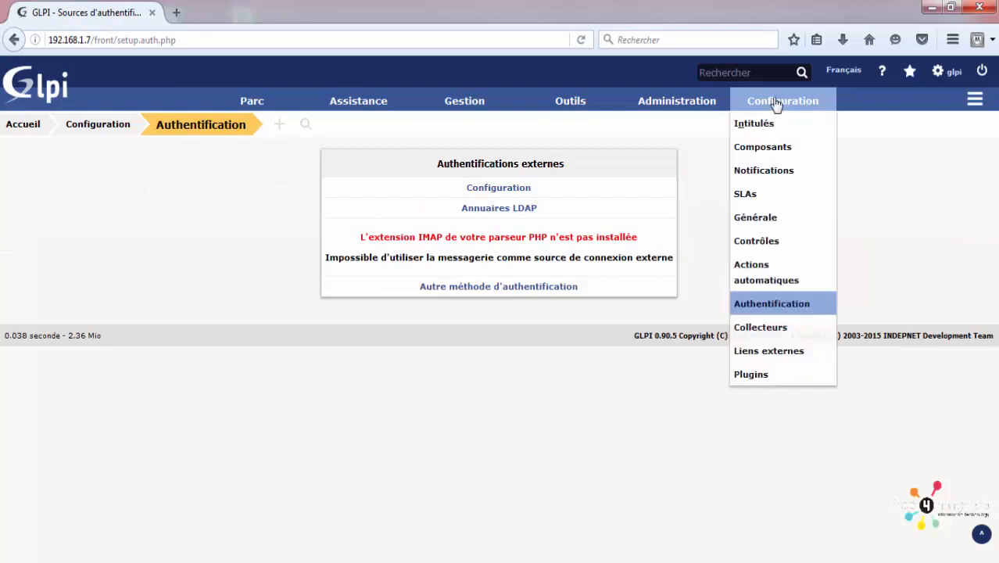
Step: Start a new external link named RDP with file name [IP].rdp
left_click(792, 358)
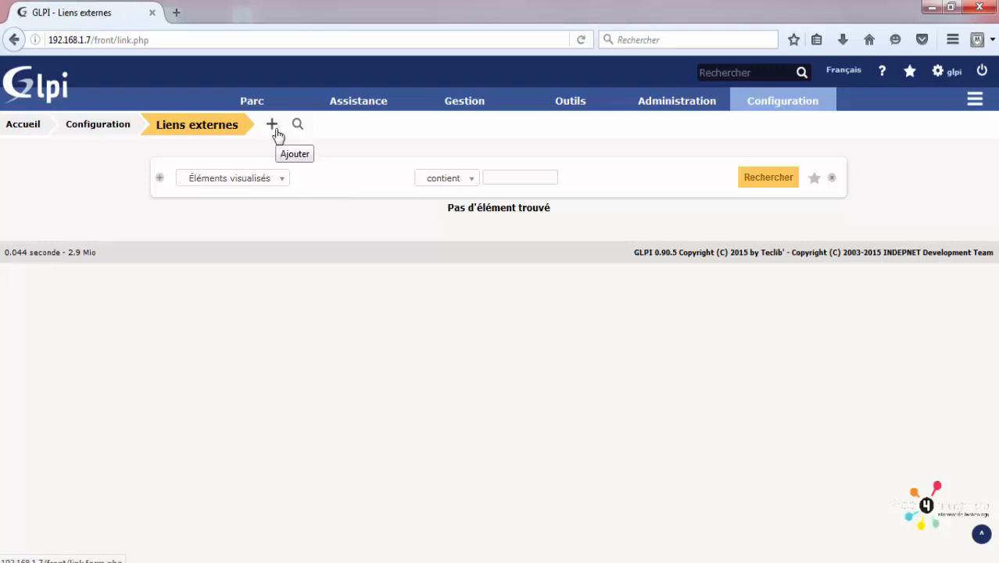
left_click(273, 129)
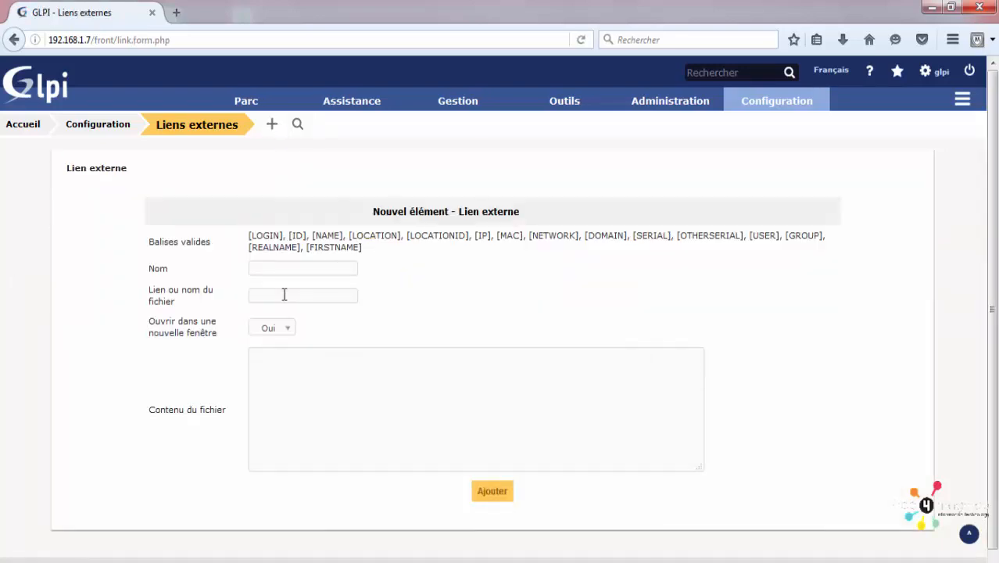
left_click(287, 269)
key("Tab")
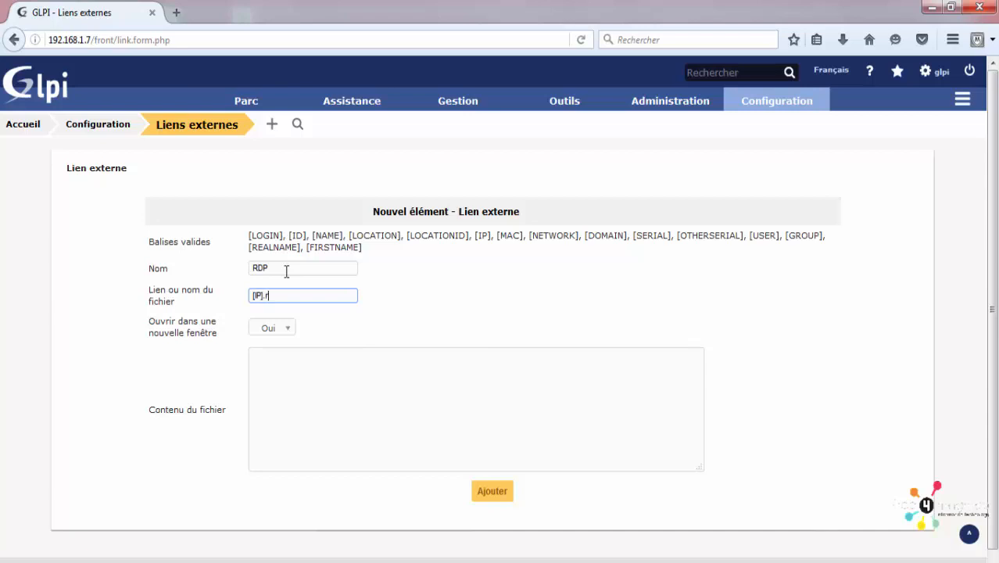
left_click(321, 407)
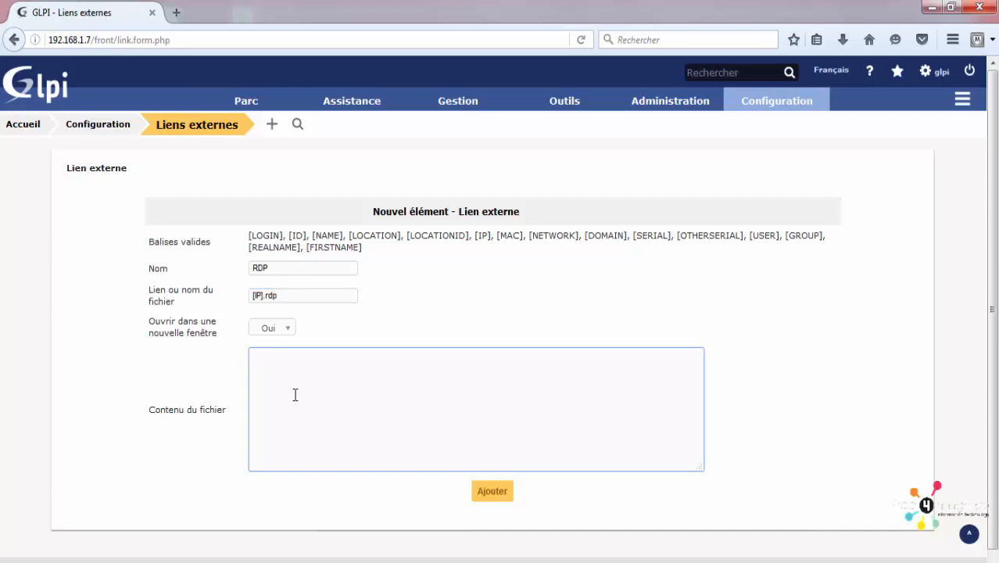
Step: Select the [IP].rdp file name text, briefly opening and dismissing the Ordinateurs link menu
left_click_drag(359, 291, 227, 299)
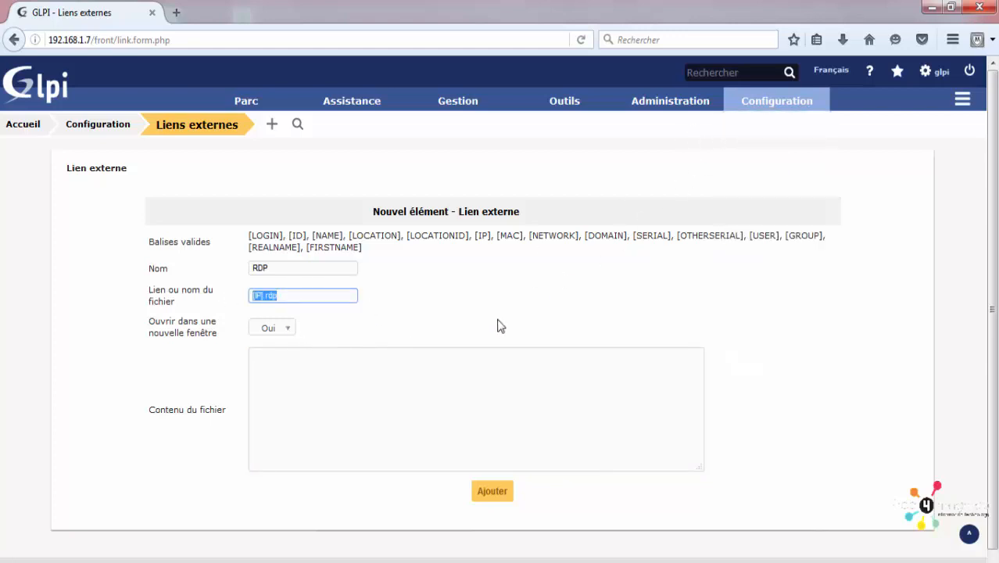
mouse_move(266, 109)
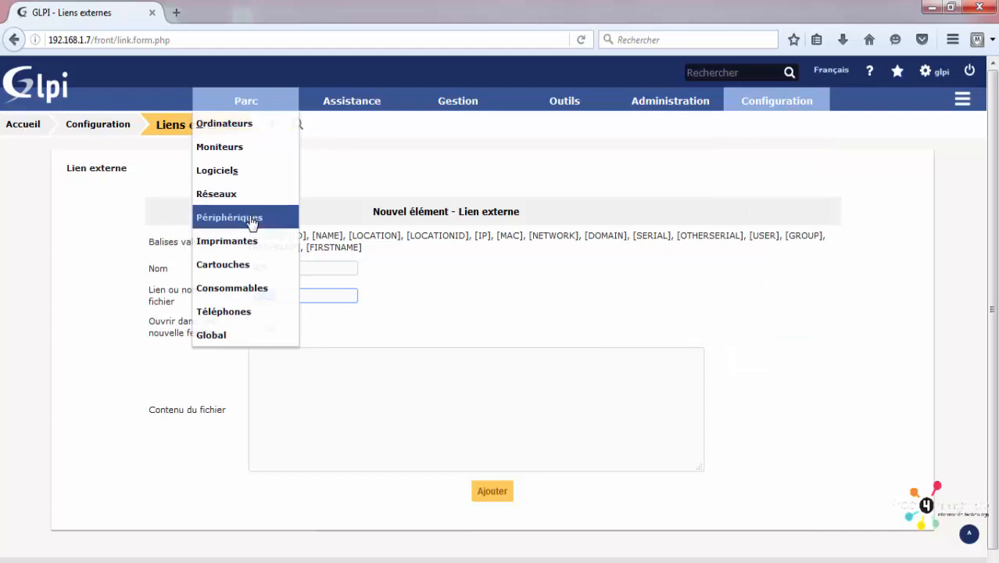
right_click(252, 138)
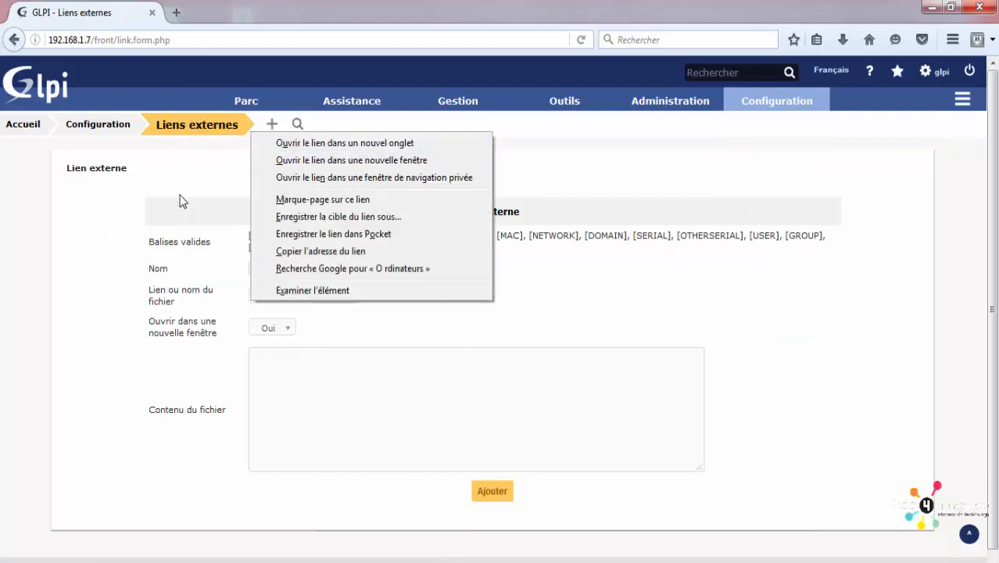
mouse_move(246, 99)
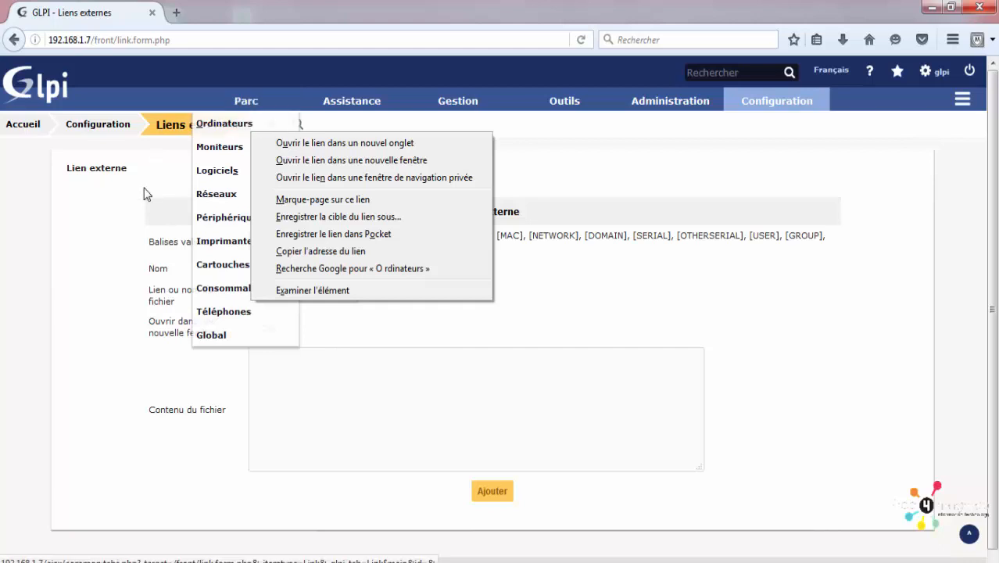
left_click(115, 176)
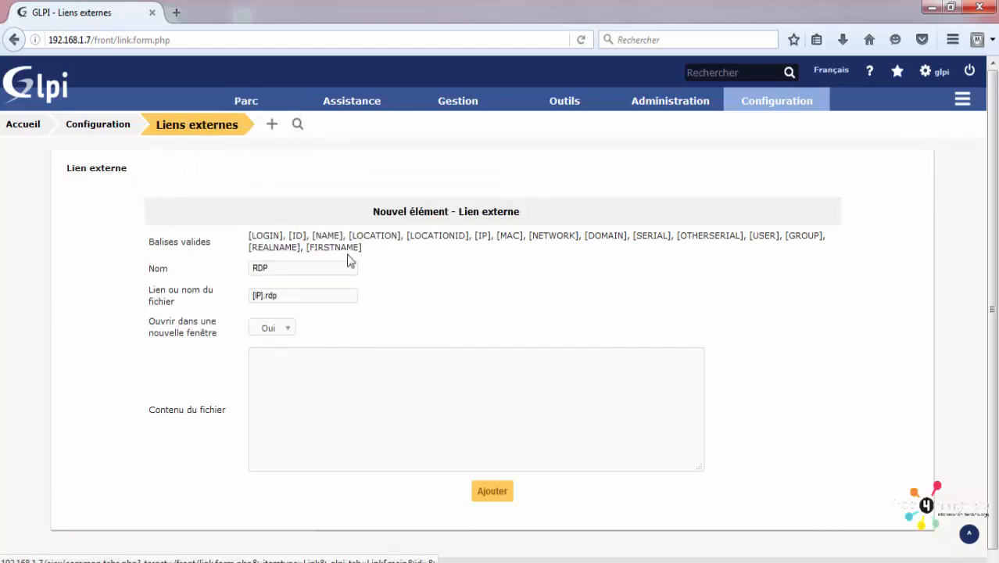
mouse_move(245, 100)
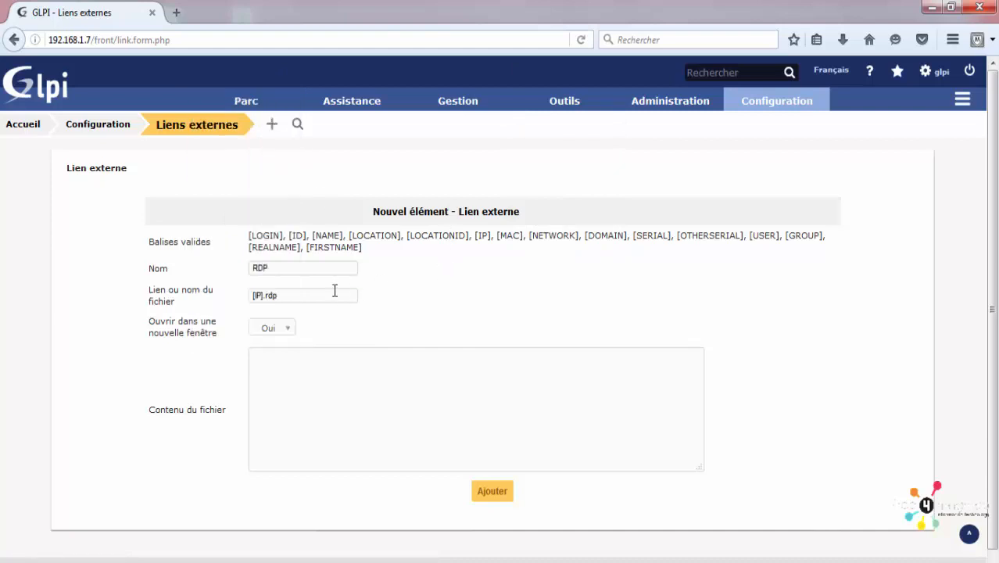
left_click_drag(324, 295, 213, 296)
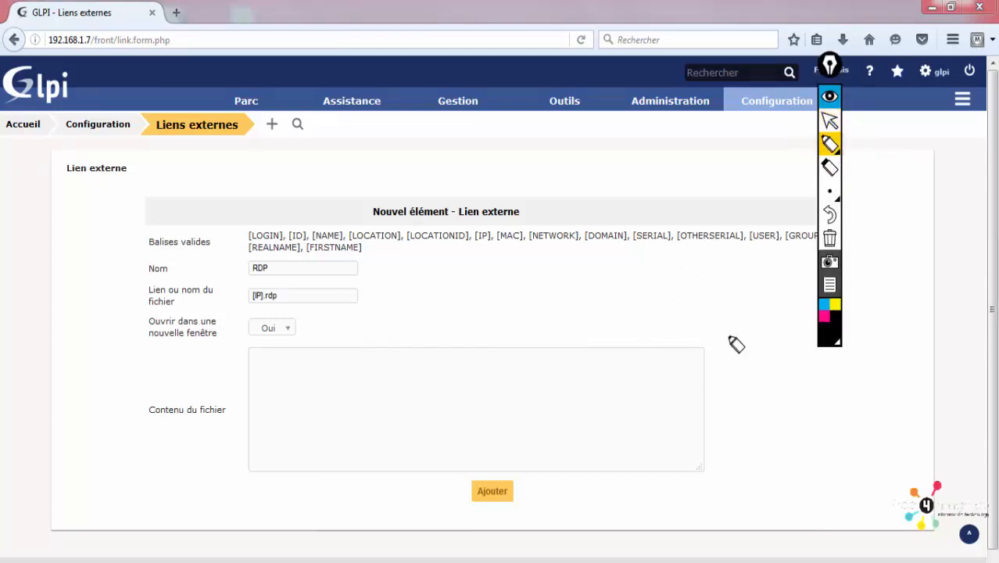
Step: Sketch an RDP file beside the form with arrows pointing to the title and fields
mouse_move(785, 356)
left_mouse_down()
mouse_move(791, 285)
mouse_move(735, 279)
mouse_move(783, 385)
mouse_move(789, 328)
left_mouse_up()
mouse_move(735, 286)
left_mouse_down()
mouse_move(757, 307)
mouse_move(754, 297)
mouse_move(769, 293)
mouse_move(776, 302)
mouse_move(755, 299)
mouse_move(769, 311)
mouse_move(753, 313)
mouse_move(769, 311)
mouse_move(761, 291)
mouse_move(739, 325)
mouse_move(743, 297)
mouse_move(762, 320)
left_mouse_up()
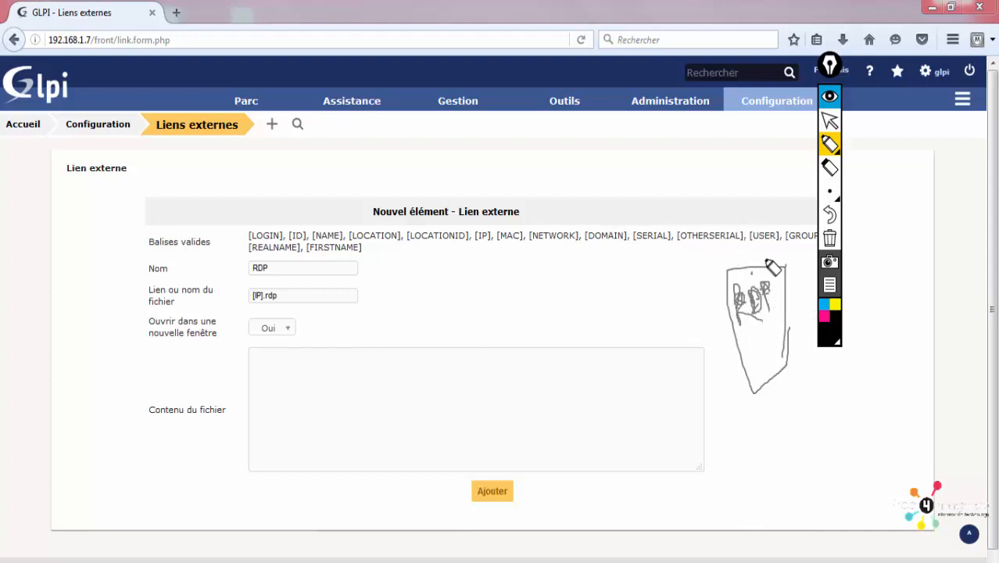
left_click_drag(769, 257, 673, 234)
mouse_move(586, 197)
left_mouse_down()
mouse_move(546, 196)
mouse_move(536, 221)
left_mouse_up()
mouse_move(729, 310)
left_mouse_down()
mouse_move(515, 292)
mouse_move(509, 325)
left_mouse_up()
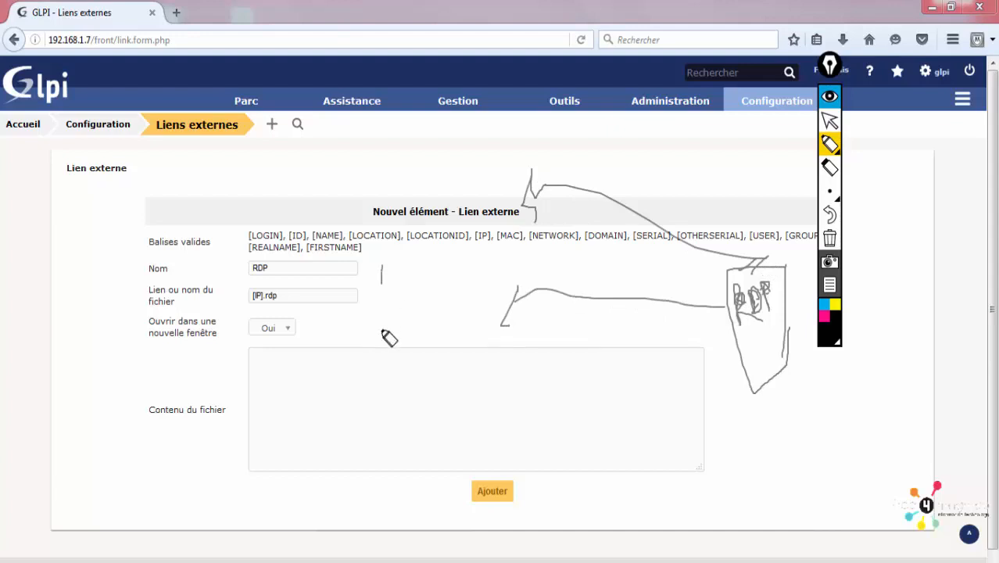
mouse_move(377, 377)
left_mouse_down()
mouse_move(386, 271)
mouse_move(500, 289)
mouse_move(500, 401)
left_mouse_up()
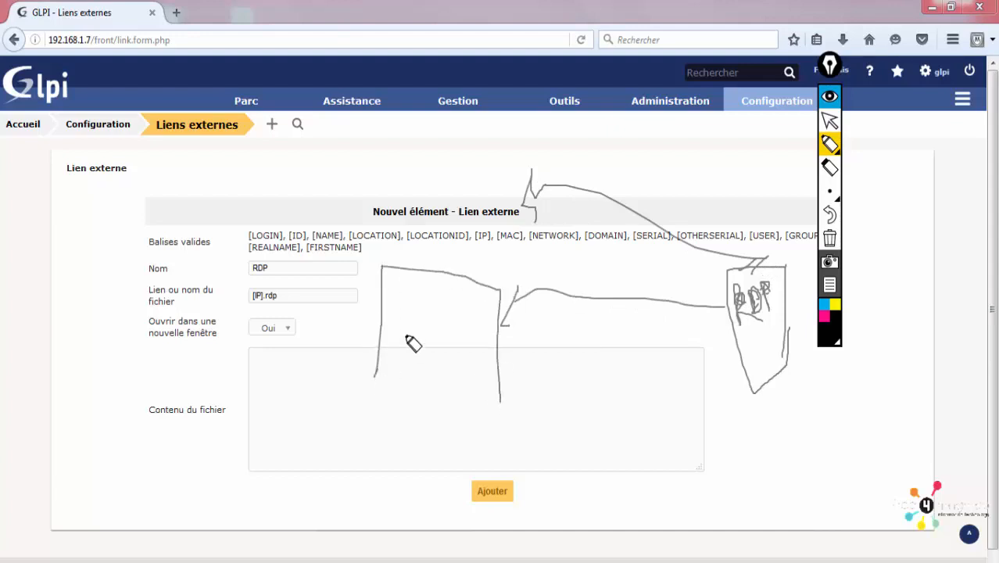
mouse_move(392, 305)
left_mouse_down()
mouse_move(432, 321)
mouse_move(406, 332)
mouse_move(435, 337)
mouse_move(435, 371)
mouse_move(422, 385)
left_mouse_up()
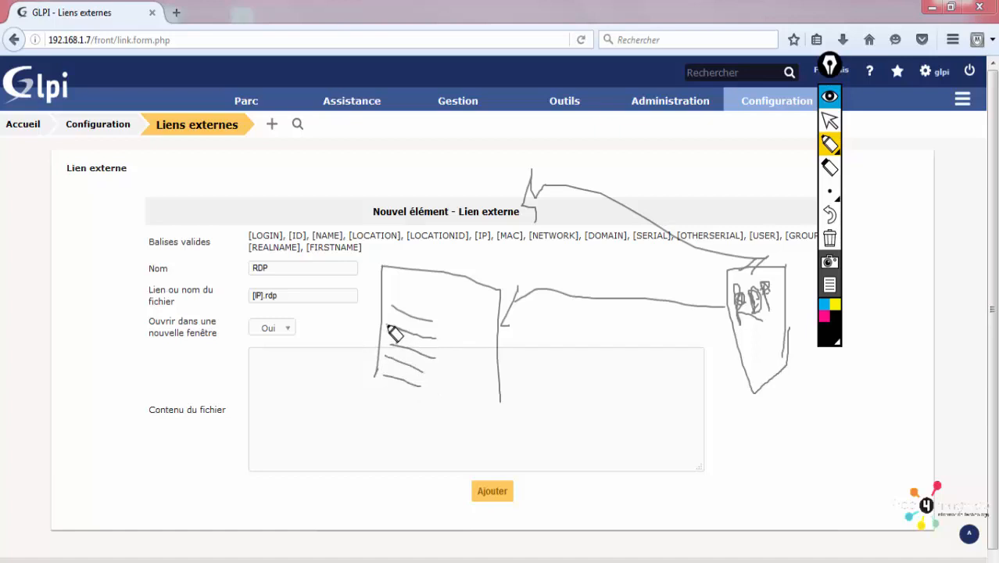
mouse_move(388, 325)
left_mouse_down()
mouse_move(360, 325)
mouse_move(331, 365)
left_mouse_up()
Step: In magenta, mark the Contenu du fichier area and handwrite 'Lien' beside it
left_click(824, 315)
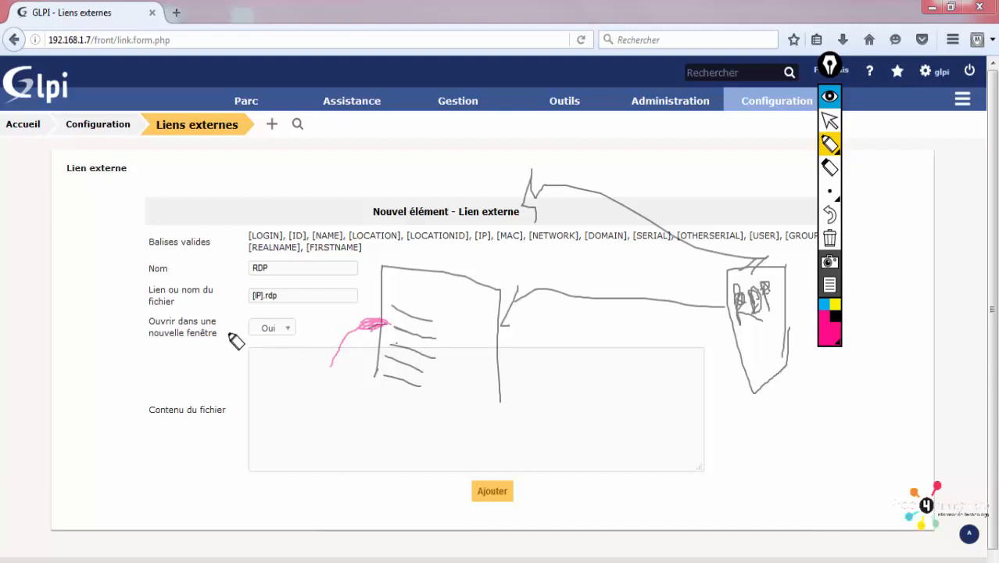
mouse_move(226, 336)
left_mouse_down()
mouse_move(225, 422)
mouse_move(225, 336)
mouse_move(279, 339)
mouse_move(319, 400)
mouse_move(320, 461)
left_mouse_up()
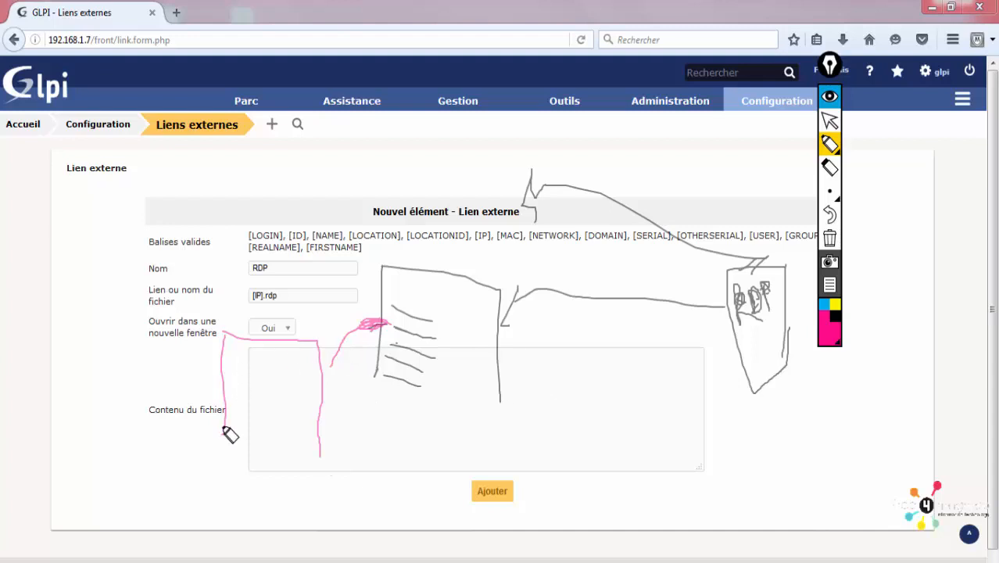
left_click_drag(230, 434, 225, 455)
mouse_move(140, 388)
left_mouse_down()
mouse_move(139, 420)
mouse_move(152, 421)
mouse_move(154, 401)
mouse_move(185, 431)
left_mouse_up()
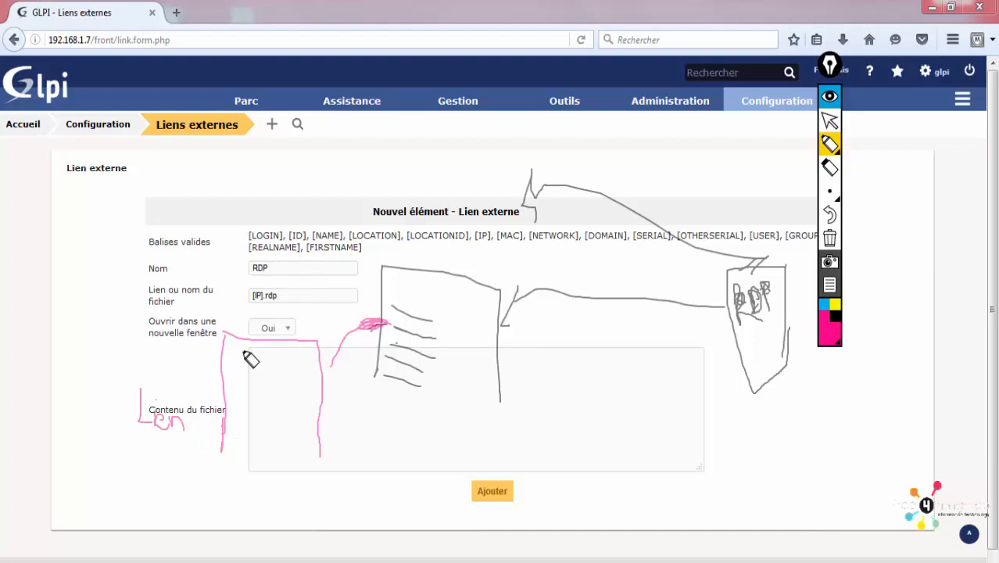
left_click_drag(222, 423, 258, 423)
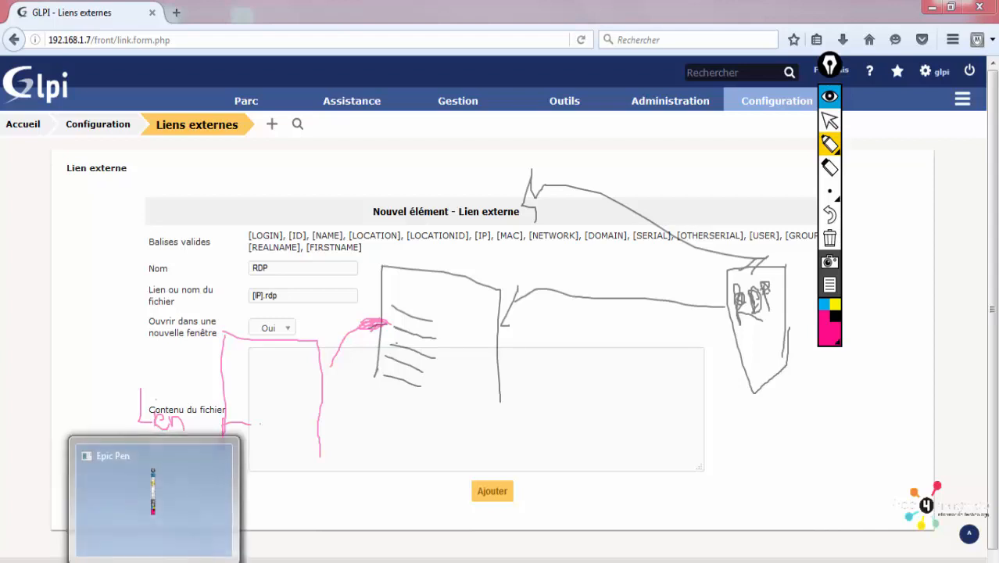
right_click(178, 559)
Step: Clear the Epic Pen ink and open the GLPI plugins catalogue from Configuration > Plugins
left_click(179, 549)
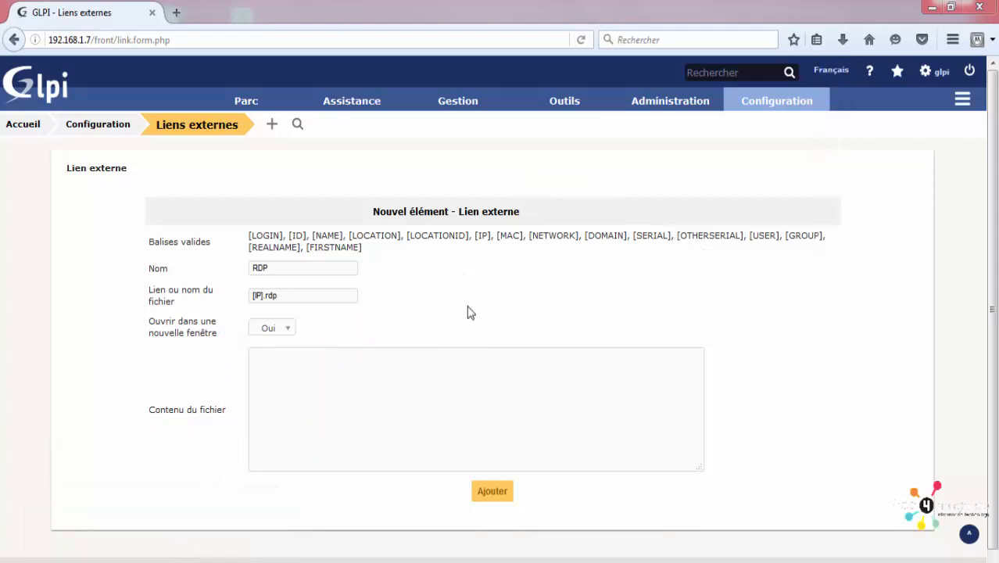
mouse_move(794, 107)
left_click(754, 385)
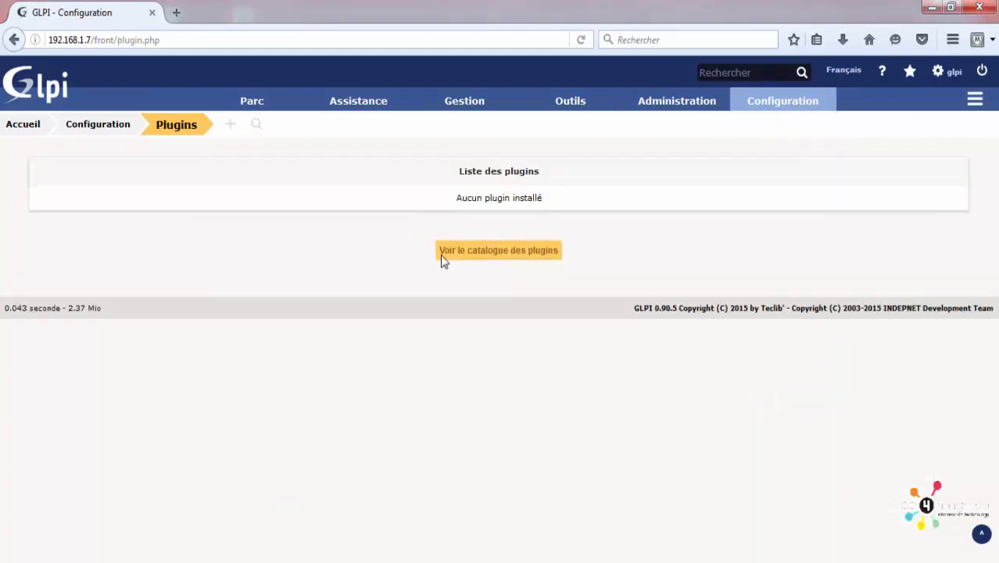
left_click(513, 261)
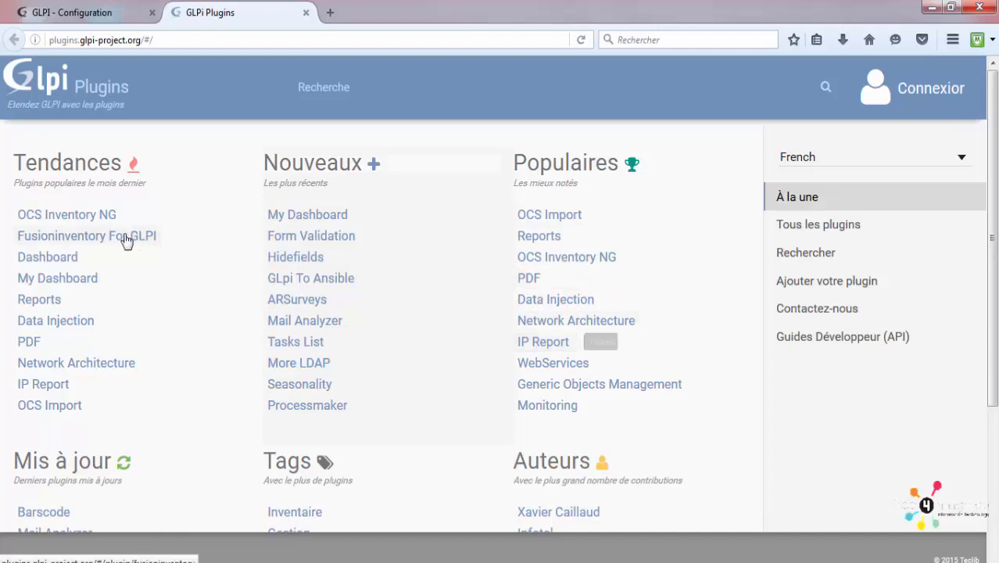
Step: Read the Fusioninventory For GLPI plugin description, then return to the GLPI - Configuration tab
left_click(85, 242)
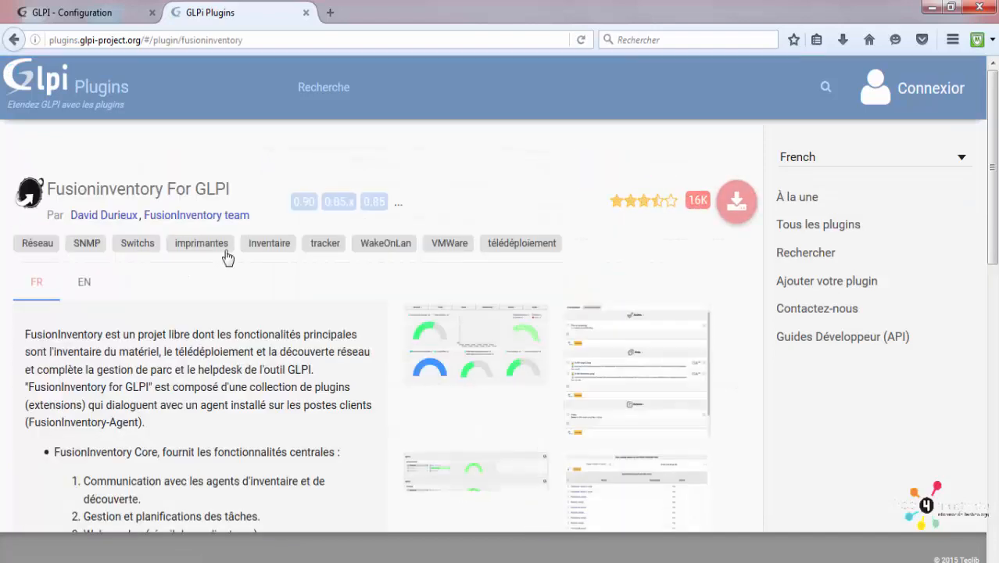
scroll(226, 256, "down", 2)
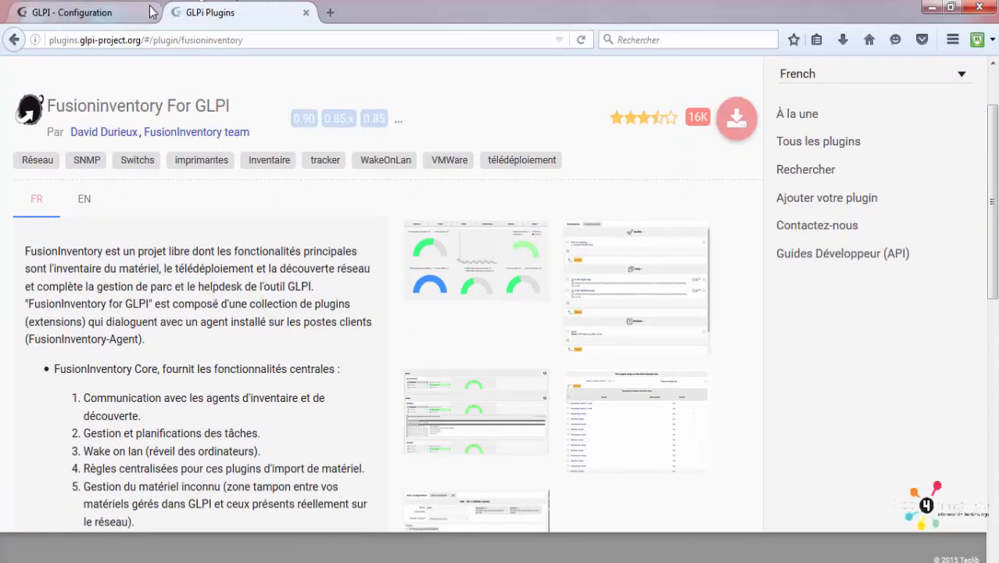
left_click(122, 13)
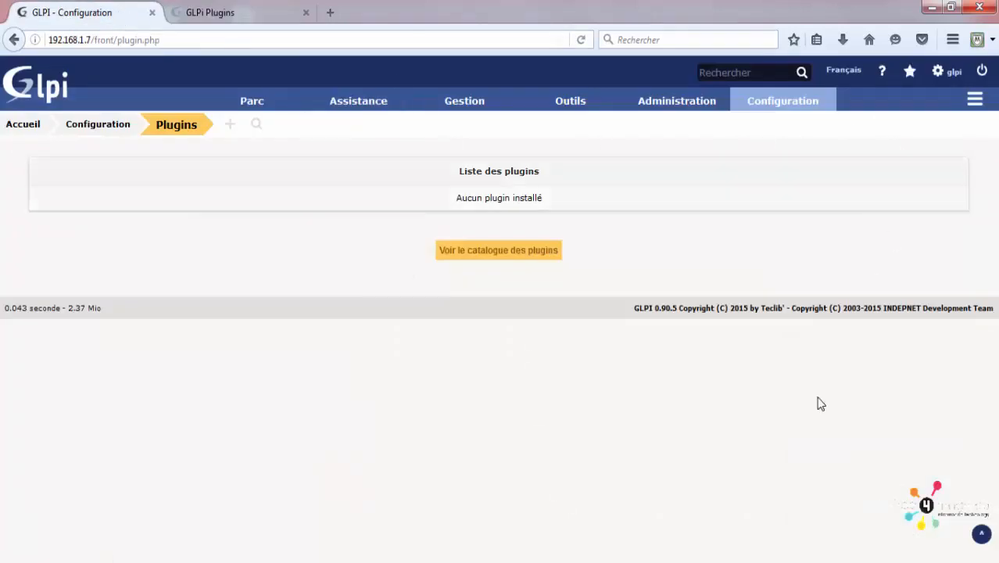
left_click(972, 102)
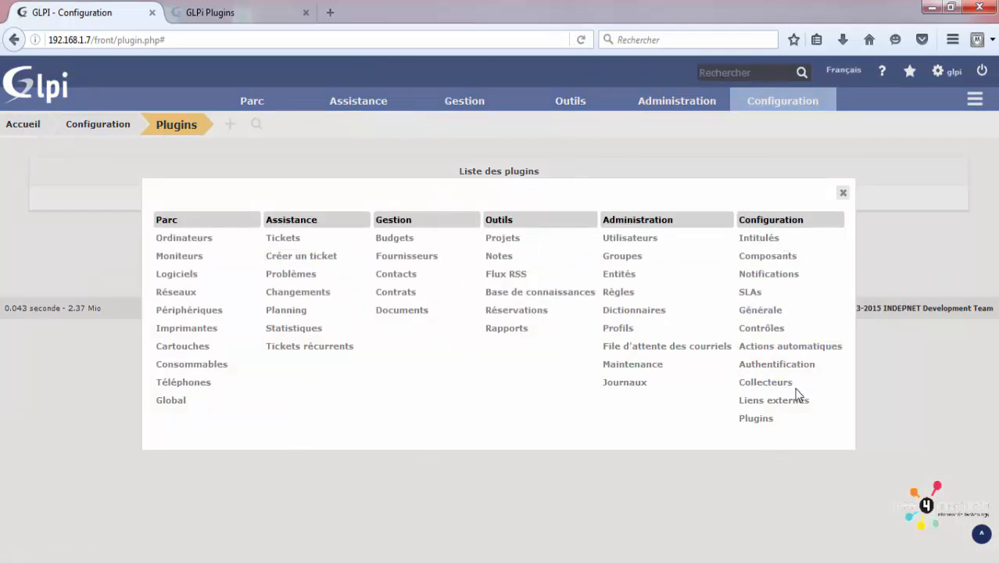
left_click(844, 193)
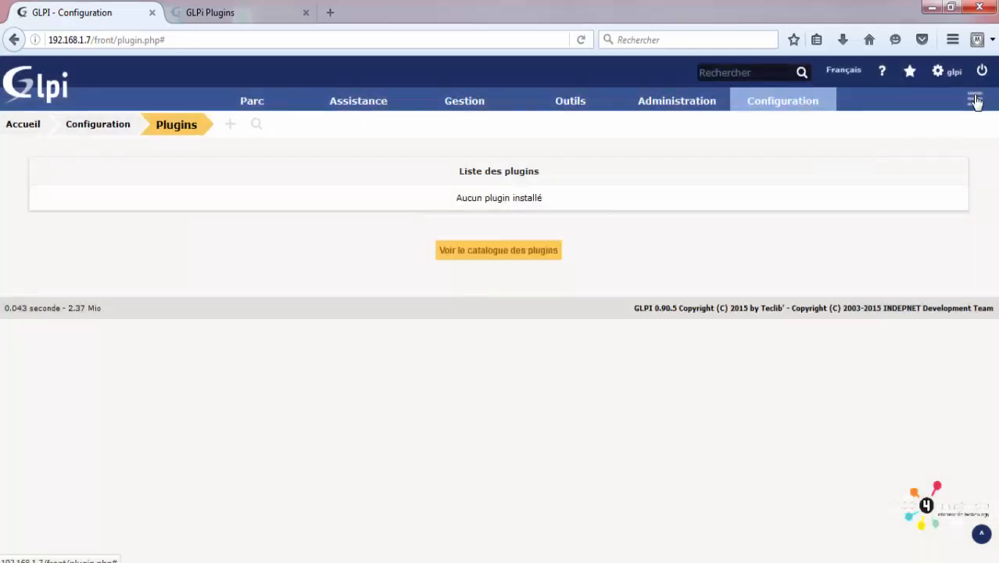
left_click(975, 100)
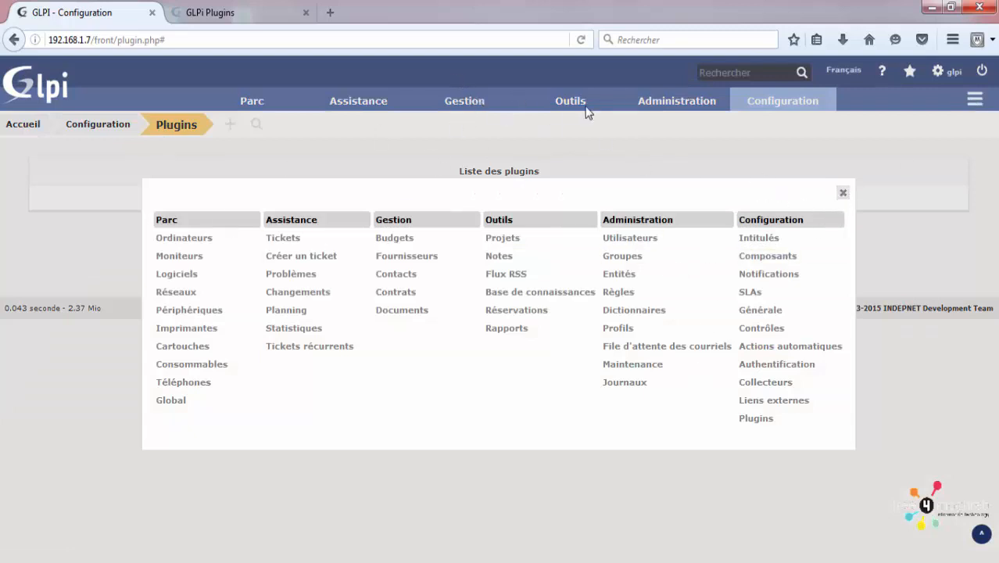
left_click(843, 193)
mouse_move(571, 95)
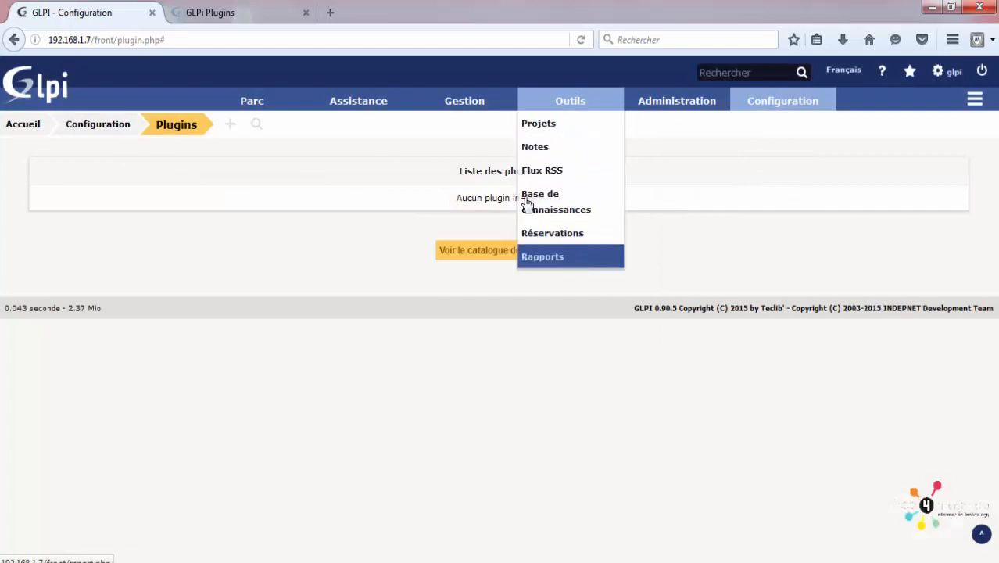
left_click(975, 100)
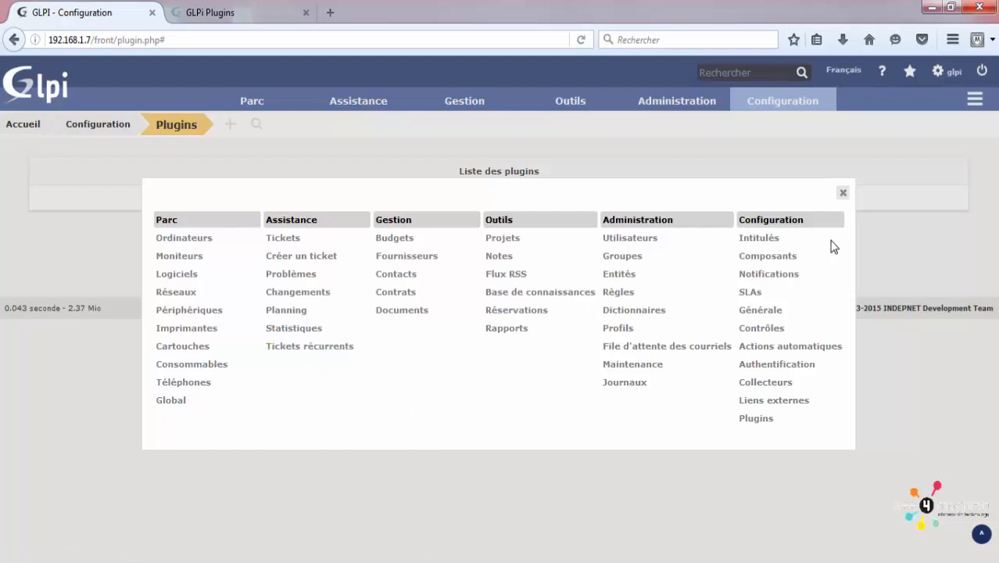
left_click(842, 192)
mouse_move(367, 101)
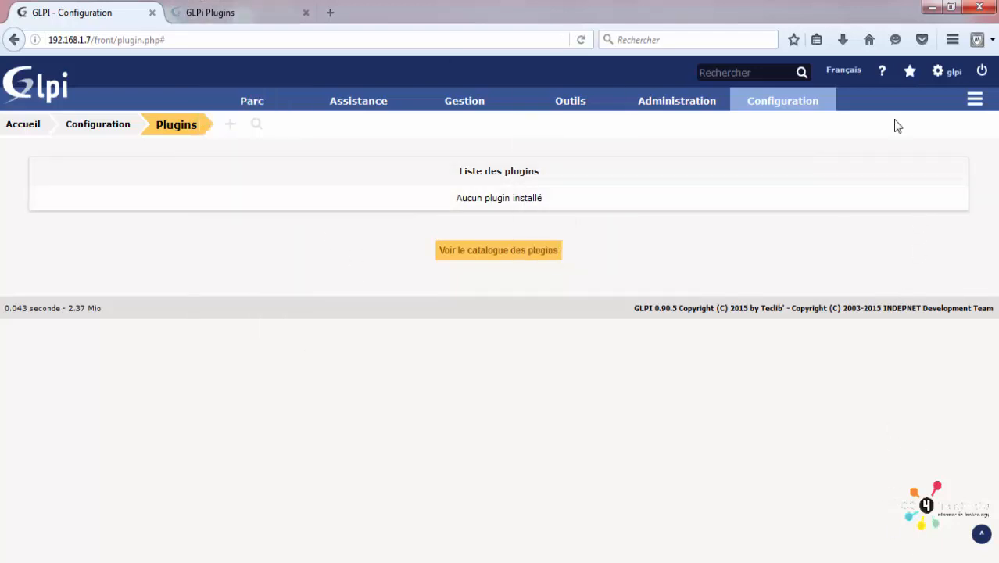
Step: Open Mes préférences and check the language list, keeping Français
mouse_move(829, 109)
left_click(842, 71)
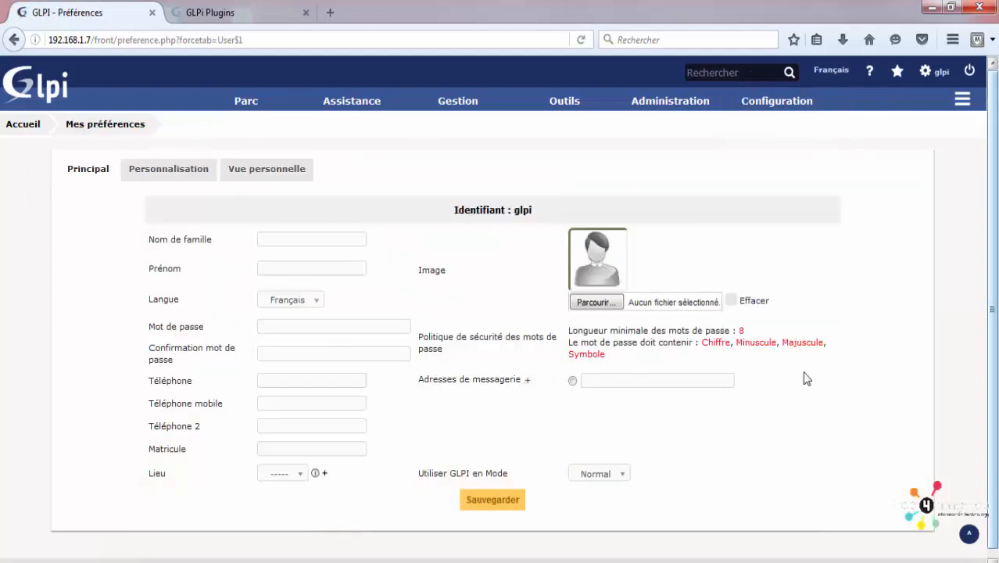
left_click(828, 72)
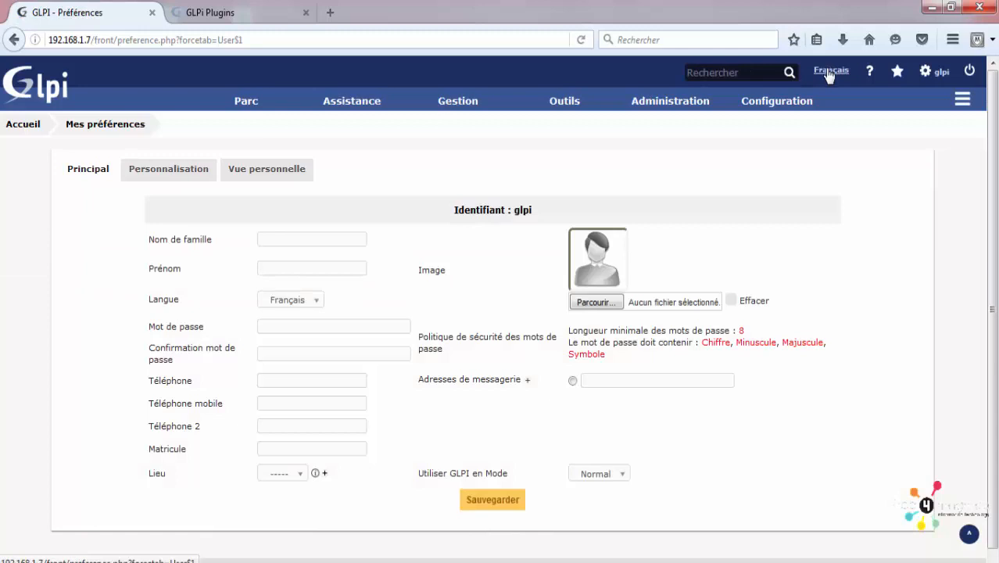
left_click(280, 300)
scroll(327, 389, "down", 6)
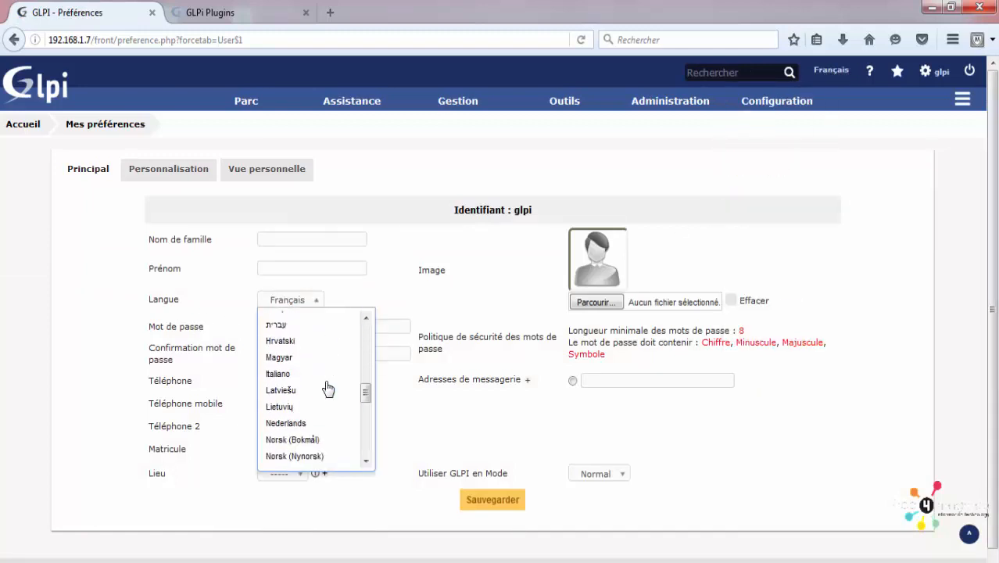
scroll(327, 384, "up", 4)
left_click(413, 247)
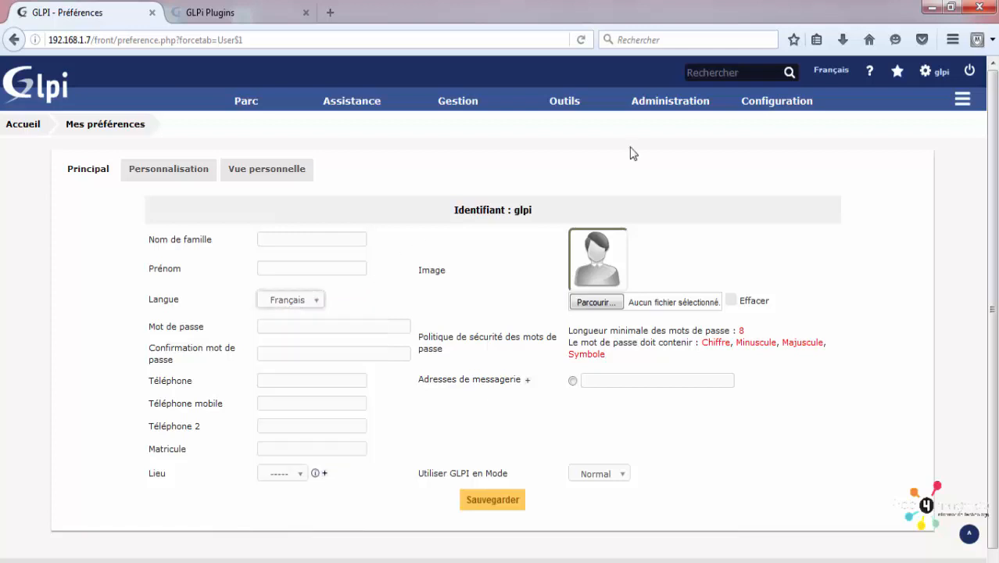
Step: Glance at the GLPI online documentation, then close it and the plugins catalogue tab
left_click(873, 75)
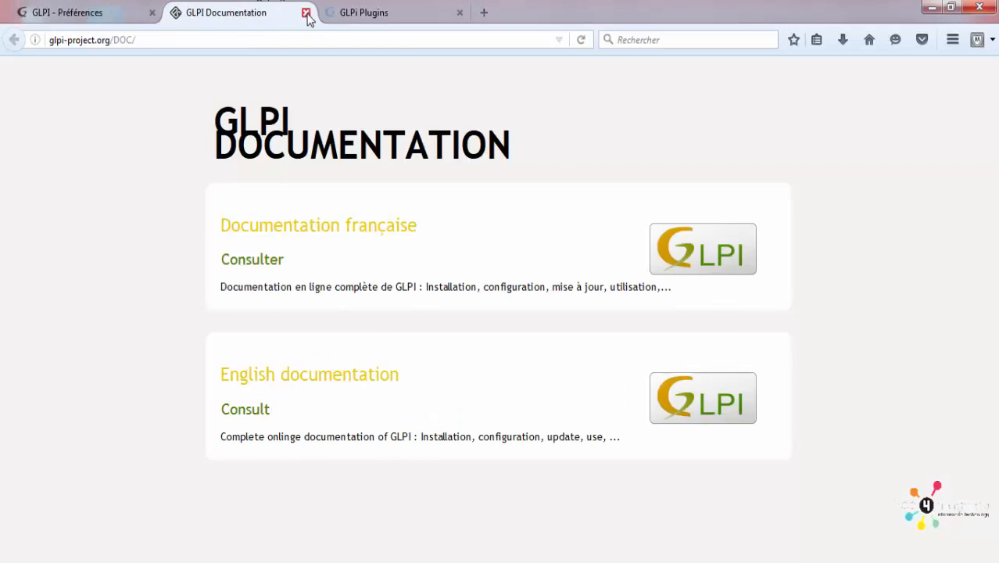
left_click(307, 14)
left_click(305, 14)
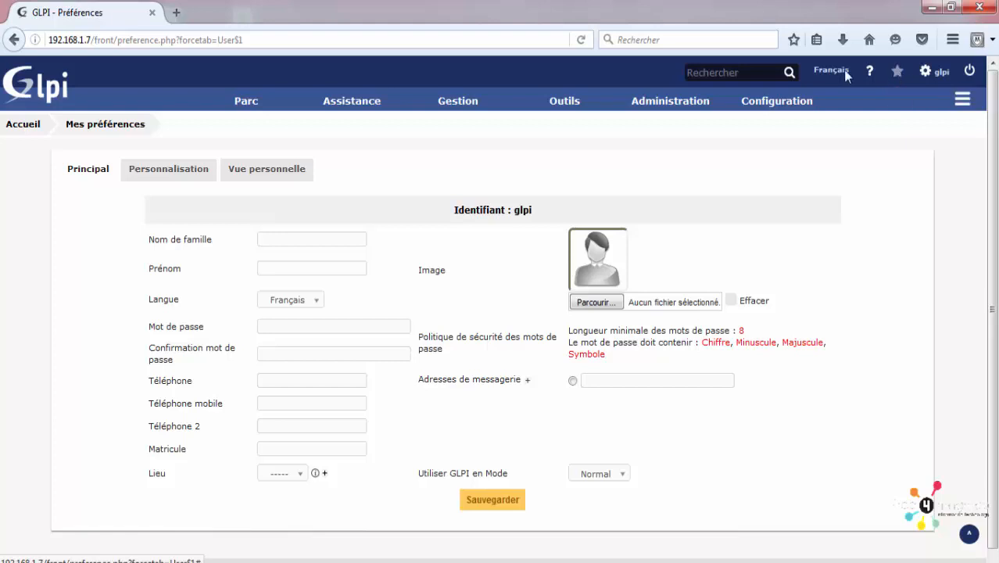
Step: Save the Administration > Utilisateurs list as a personal bookmark named 'utilisateur'
mouse_move(671, 103)
left_click(672, 132)
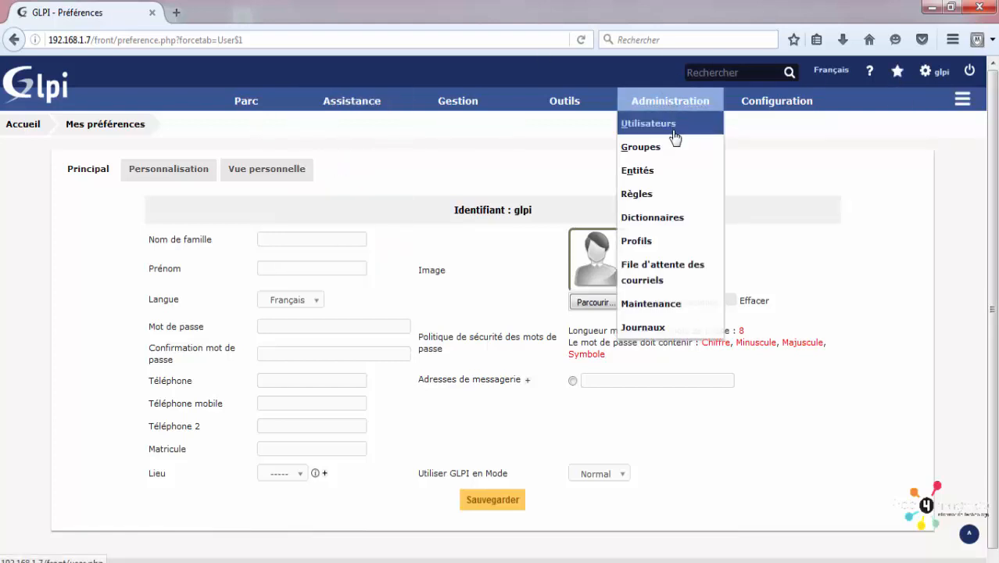
mouse_move(559, 123)
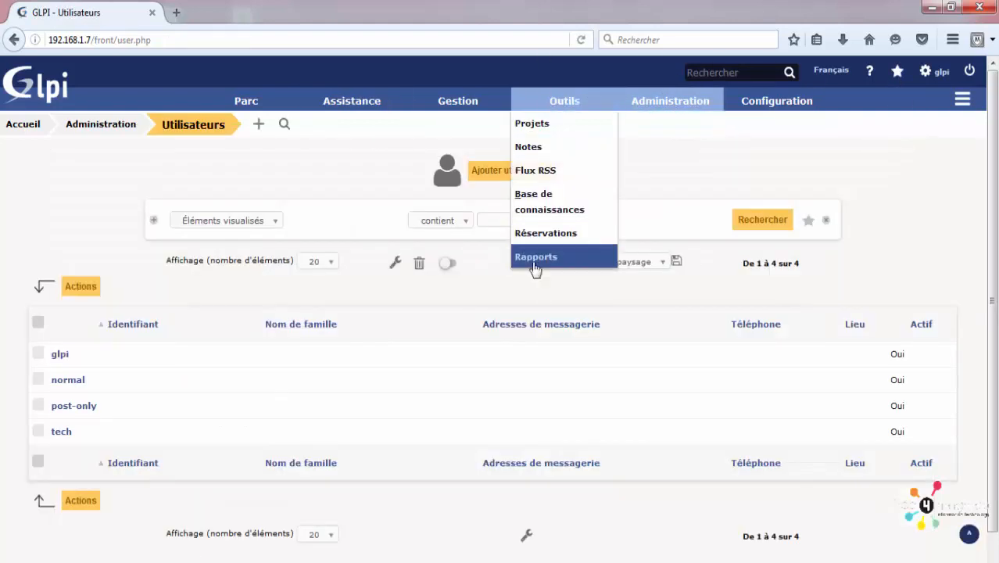
left_click(808, 225)
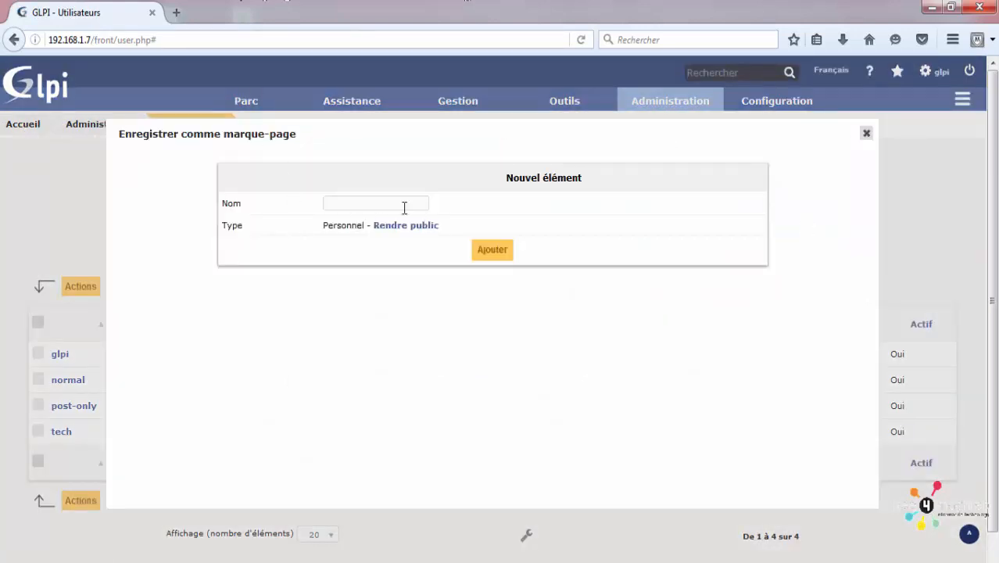
left_click(372, 202)
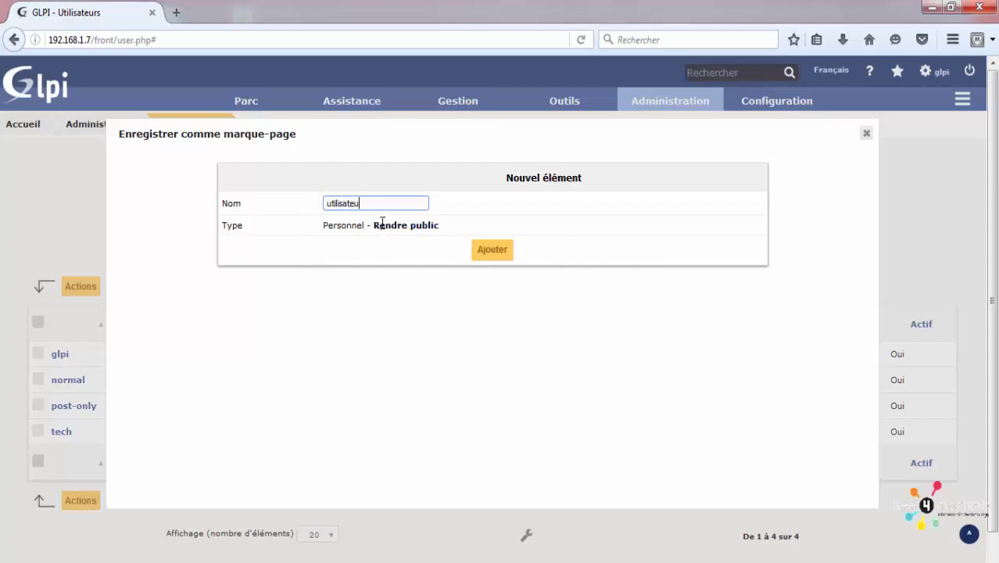
left_click(494, 250)
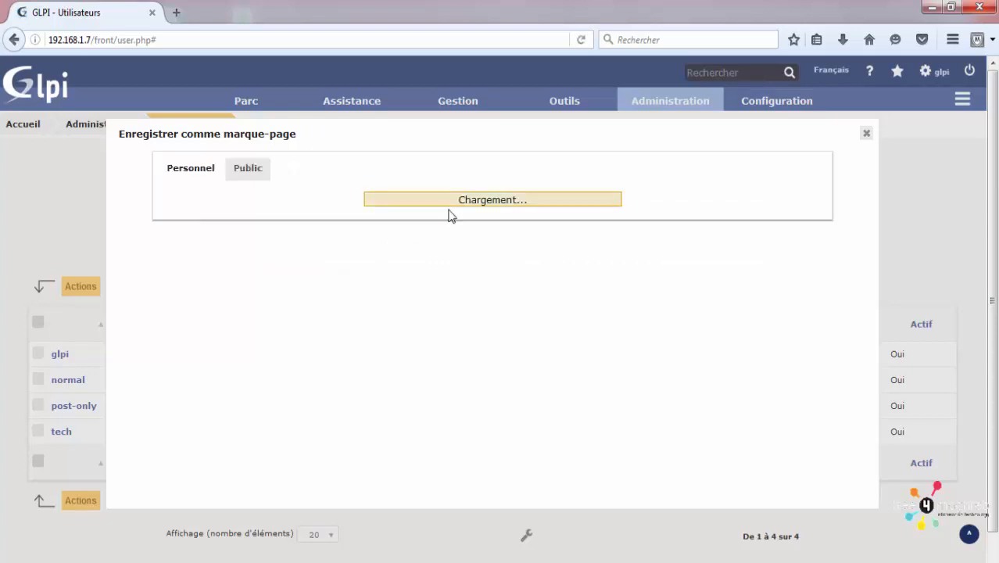
left_click(865, 134)
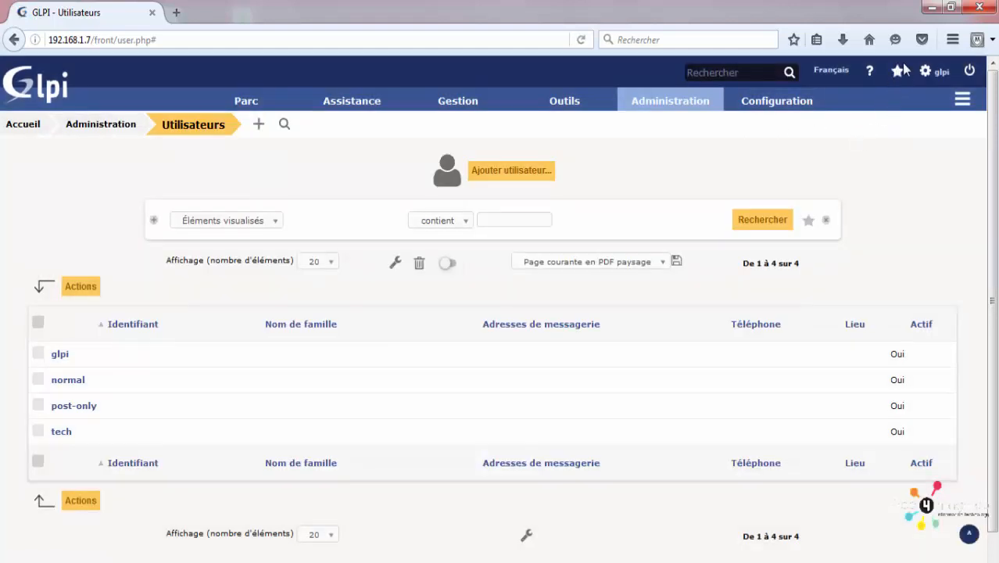
Step: Review the saved bookmarks under the Public and Personal tabs
left_click(899, 76)
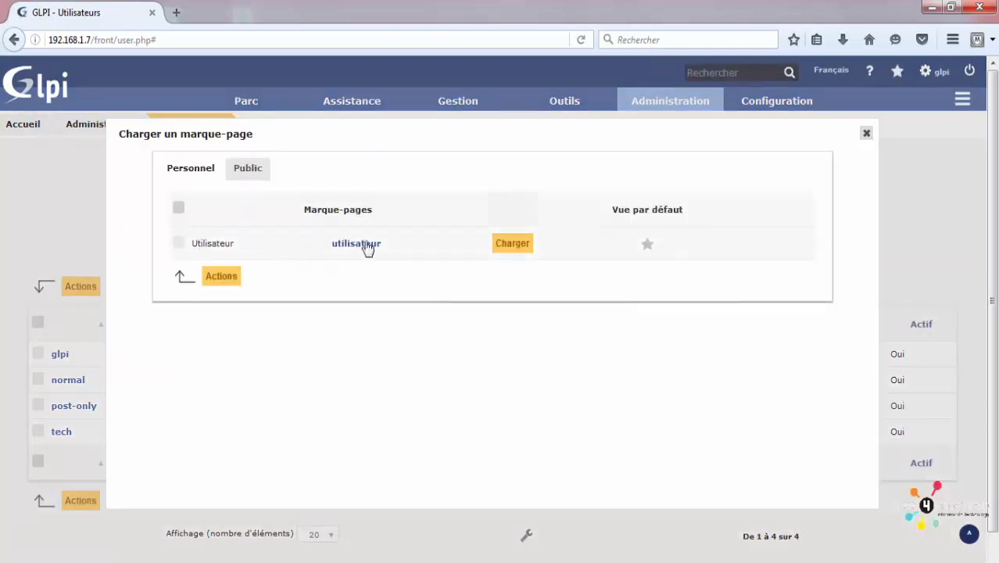
left_click(245, 178)
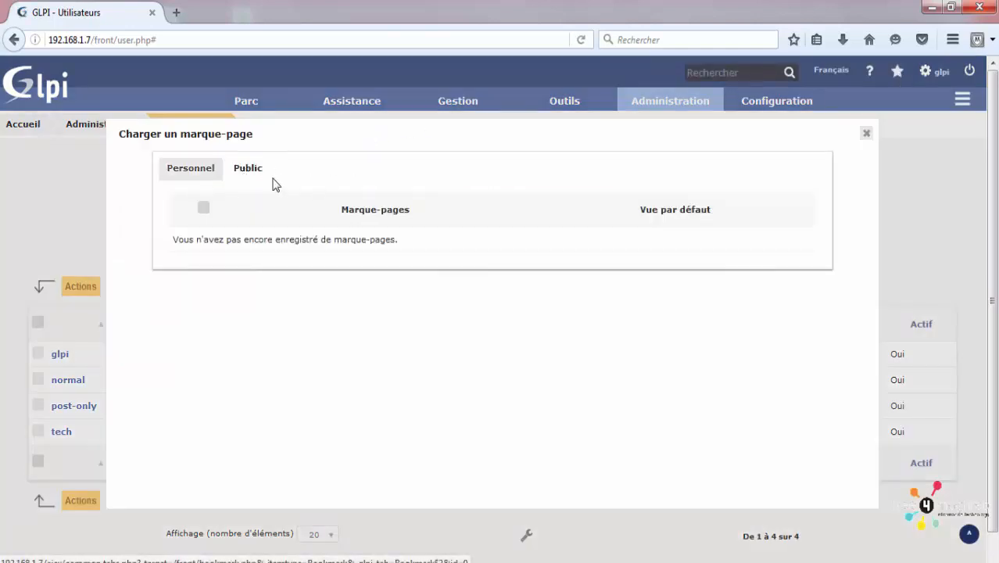
left_click(167, 177)
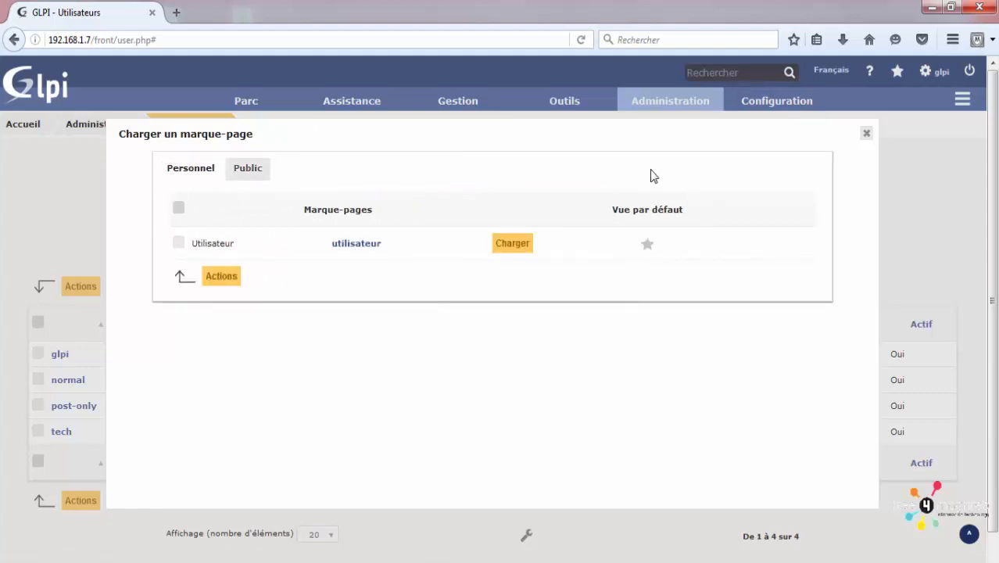
left_click(865, 135)
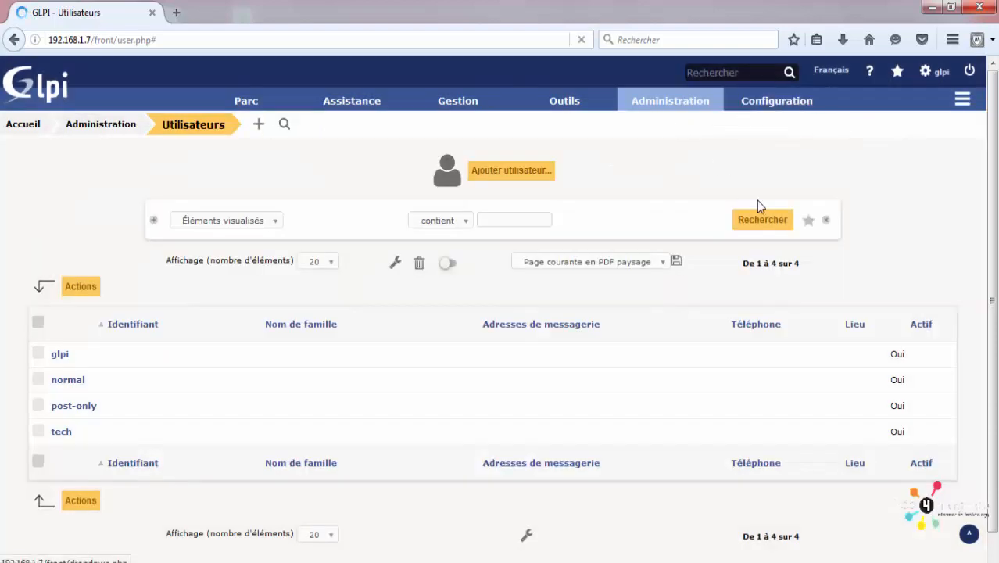
Step: Save a public bookmark named 'users' with sub-entities set to Non
left_click(807, 223)
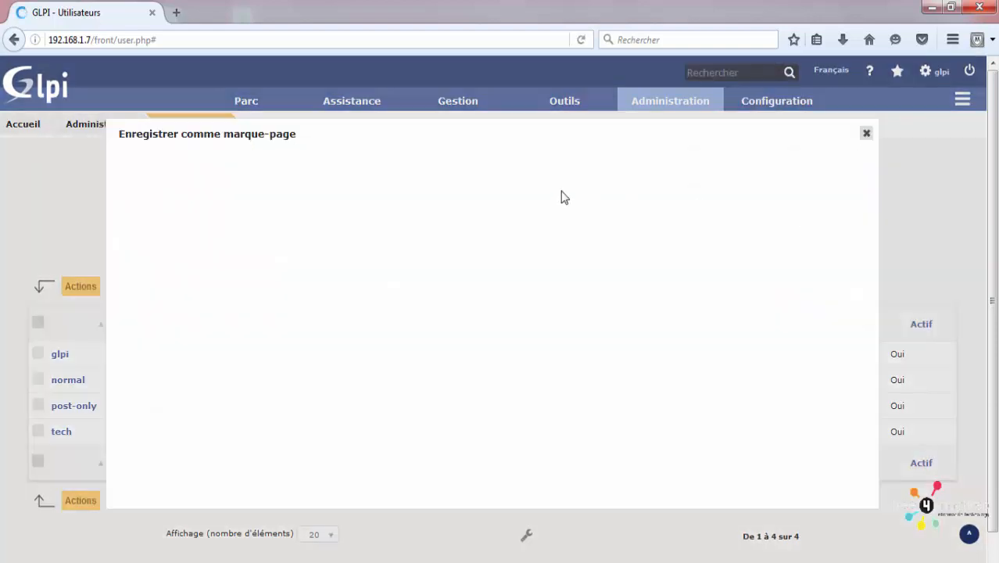
left_click(358, 204)
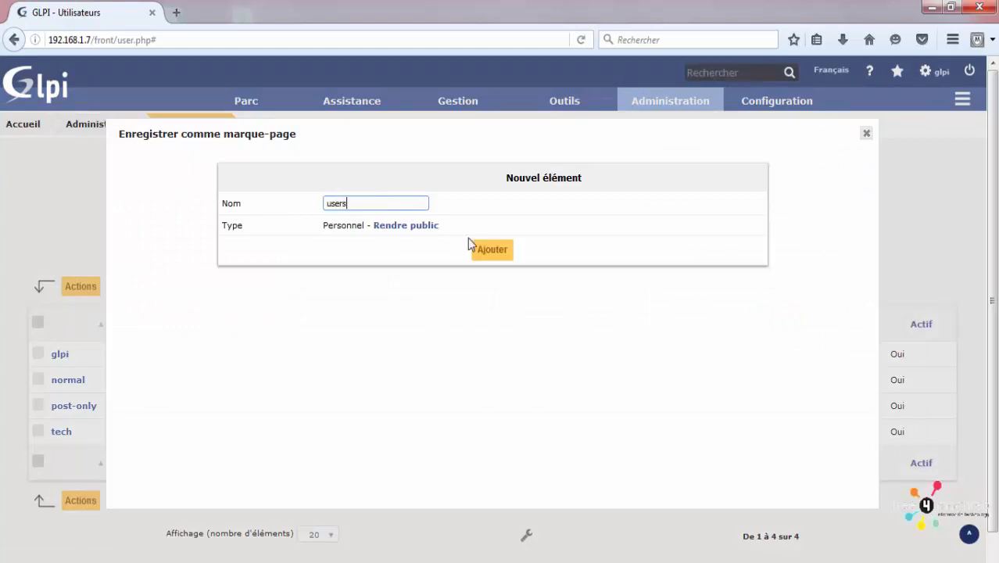
type("users")
left_click(398, 225)
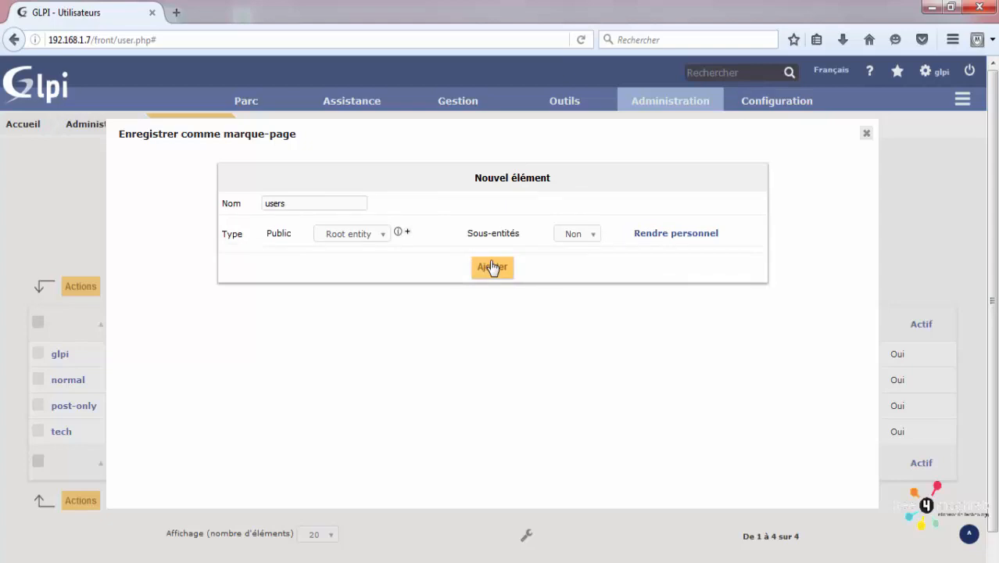
left_click(586, 236)
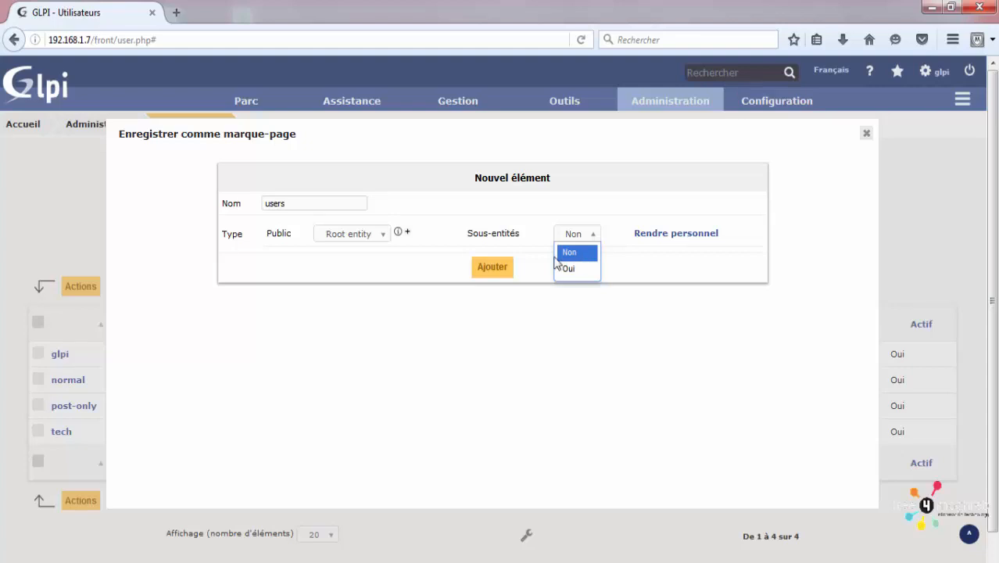
left_click(501, 270)
left_click(501, 270)
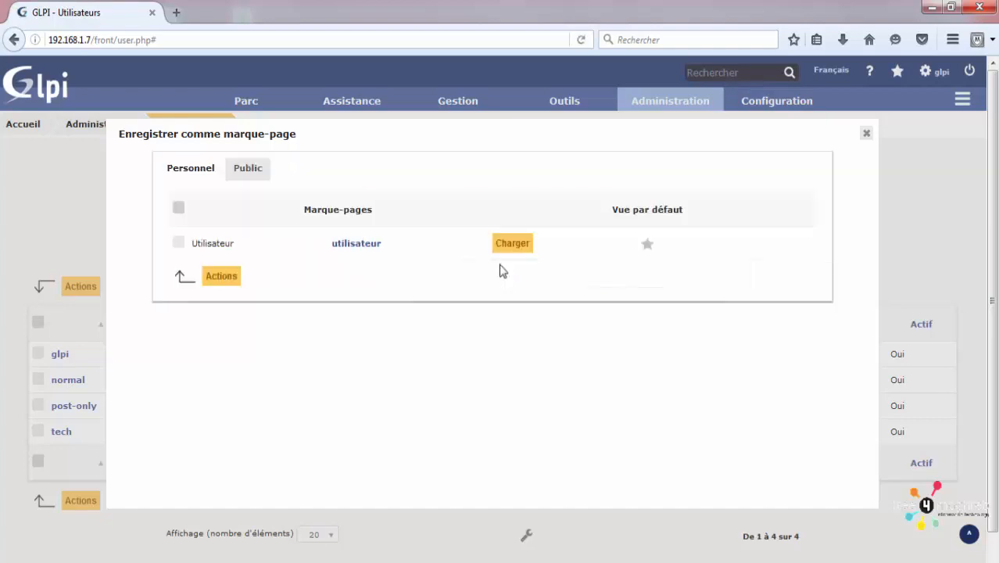
left_click(866, 132)
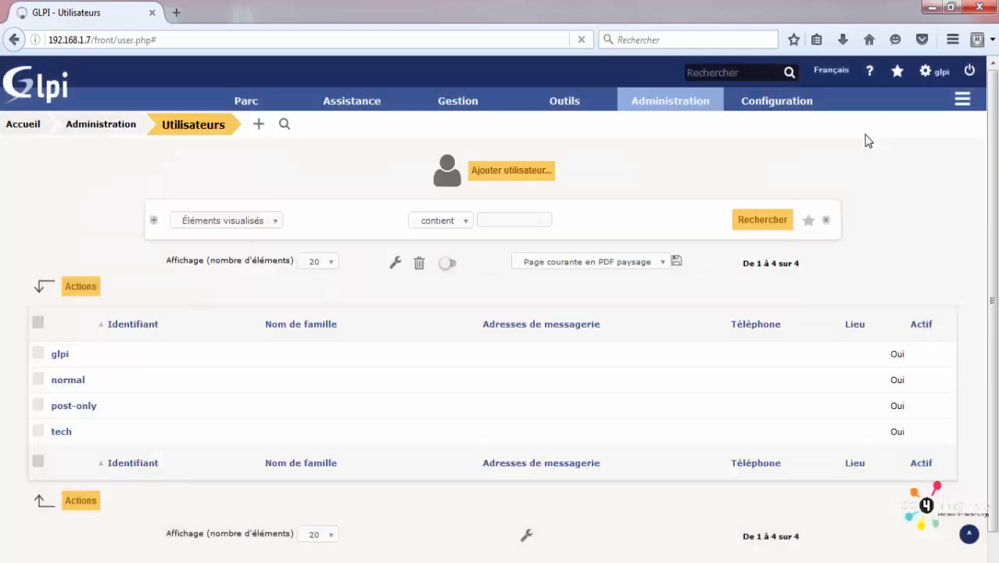
Step: Load the 'users' bookmark from the public bookmarks list
left_click(898, 73)
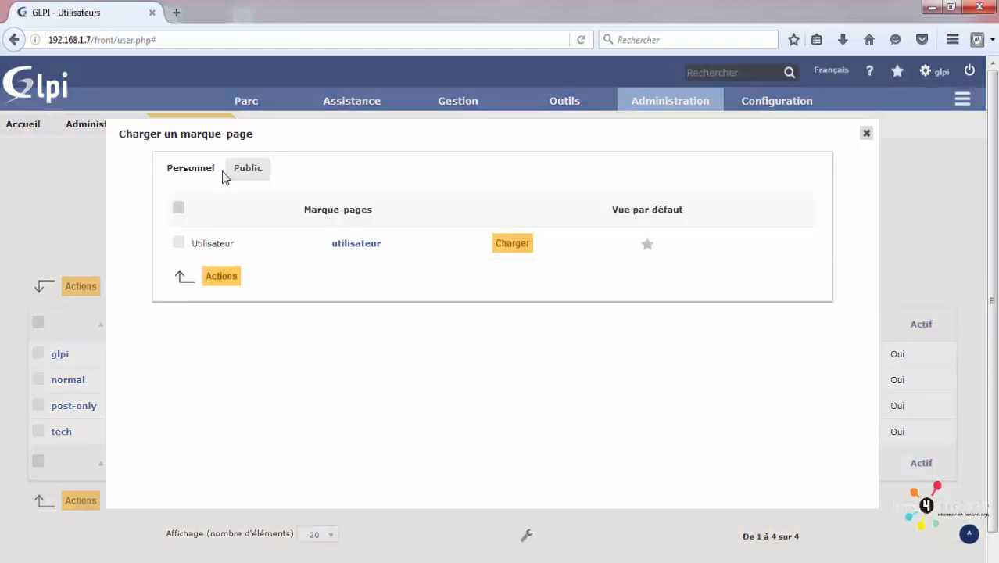
left_click(235, 170)
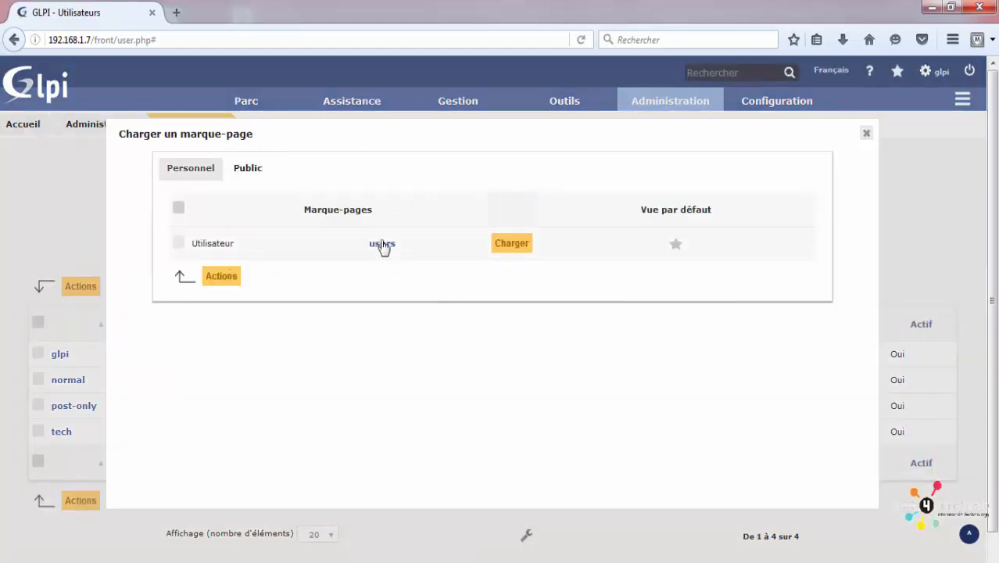
left_click(511, 244)
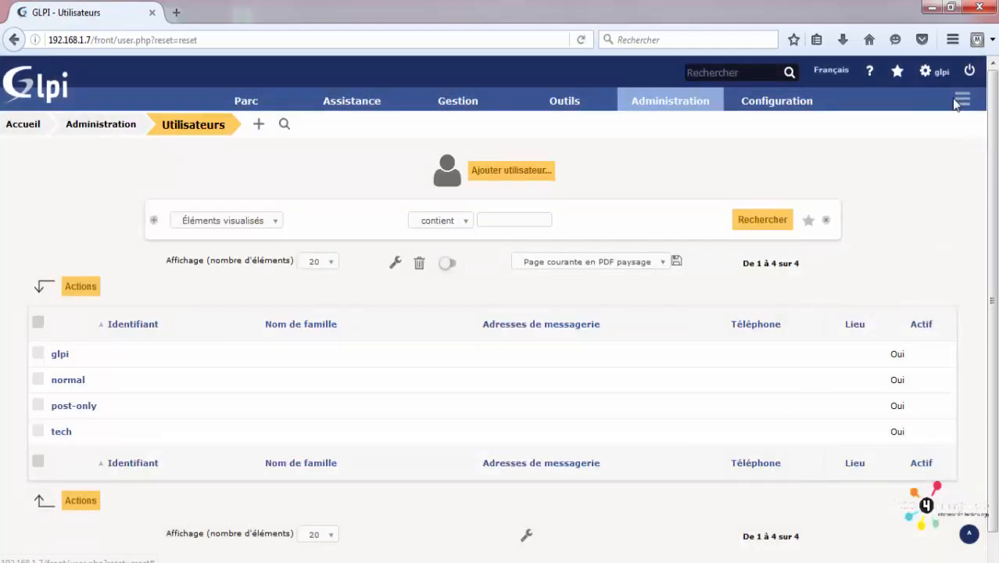
Step: Review the Personnalisation, Vue personnelle and Principal preference tabs, then log out of GLPI
left_click(930, 81)
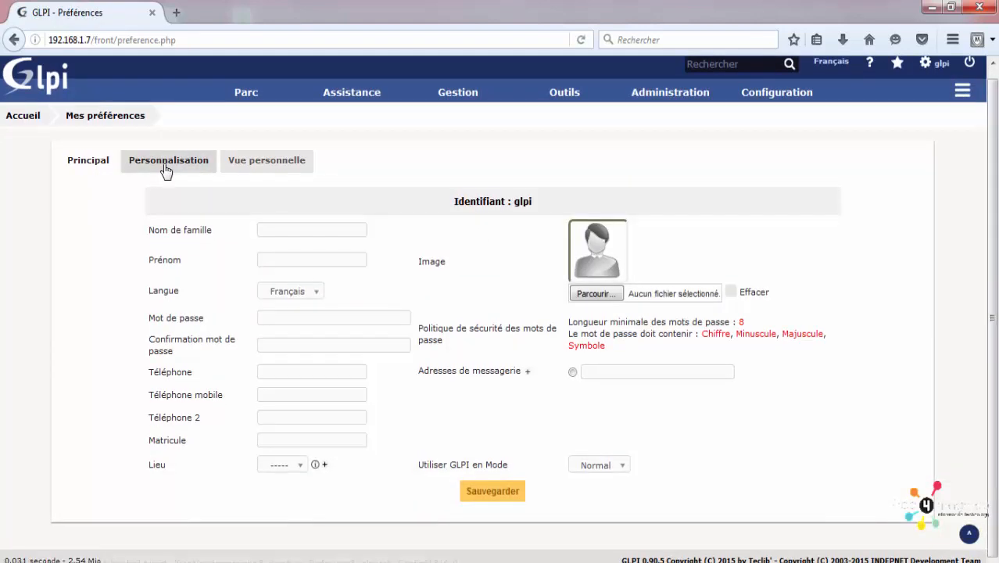
left_click(165, 163)
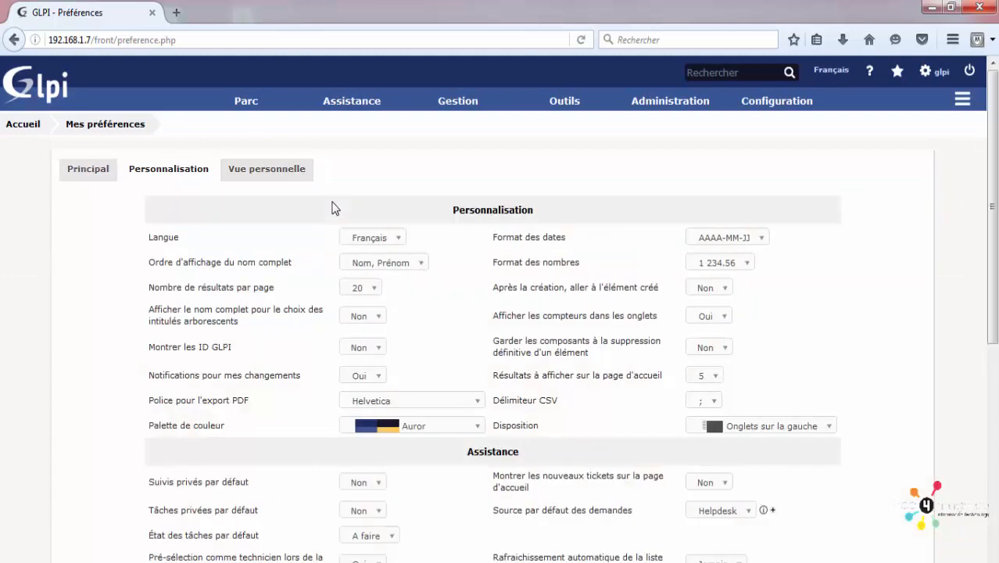
left_click(280, 179)
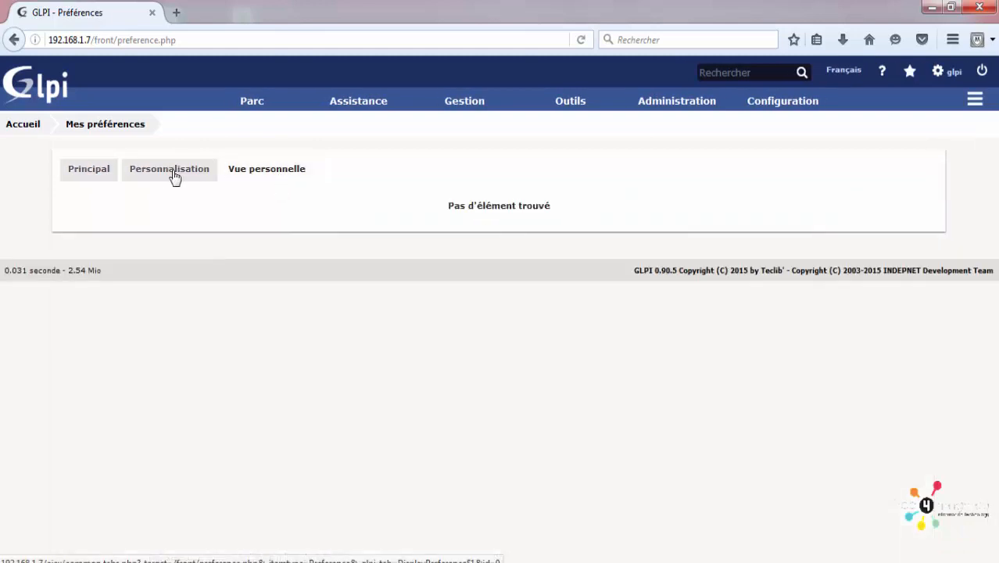
left_click(104, 178)
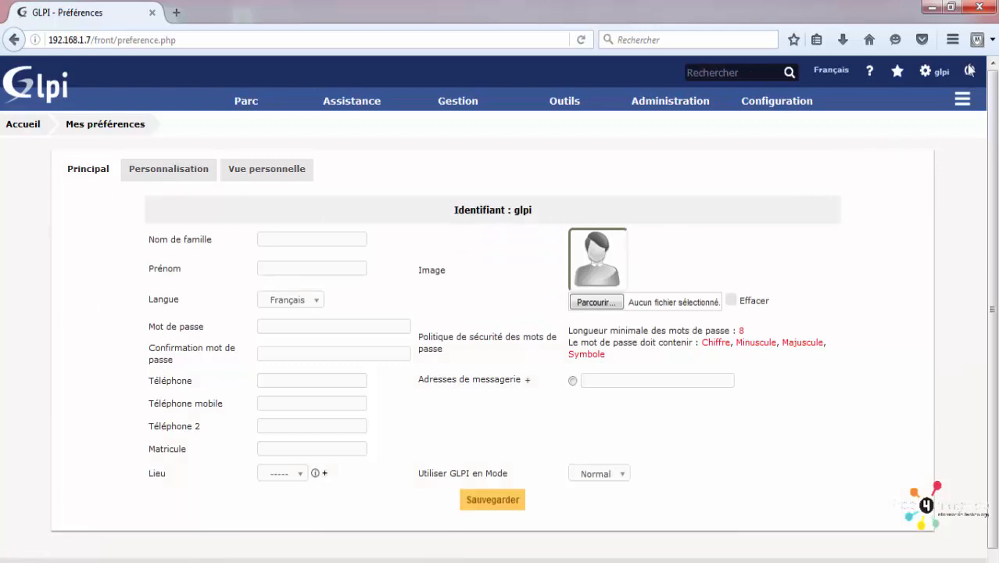
scroll(942, 60, "down", 1)
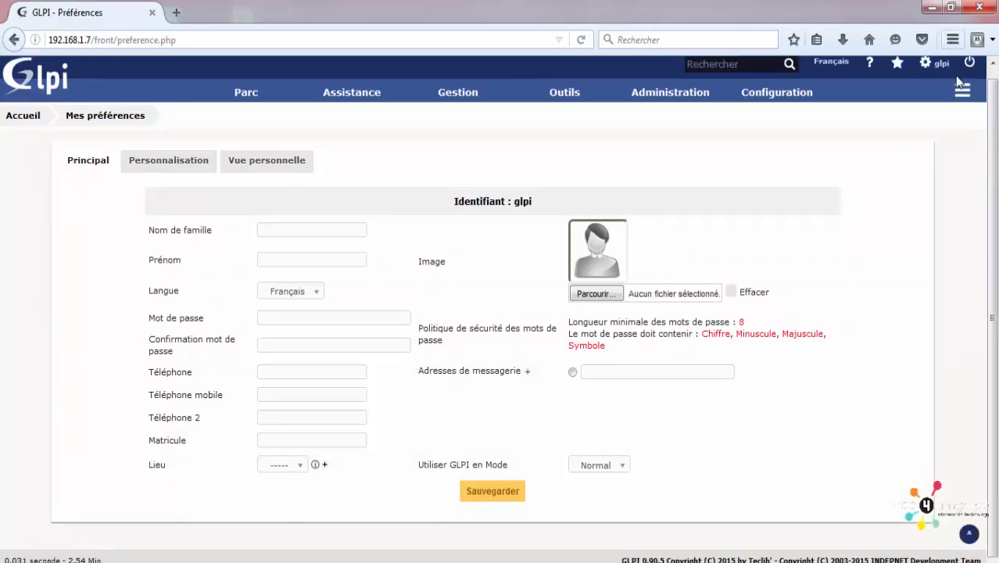
scroll(958, 86, "up", 1)
left_click(969, 70)
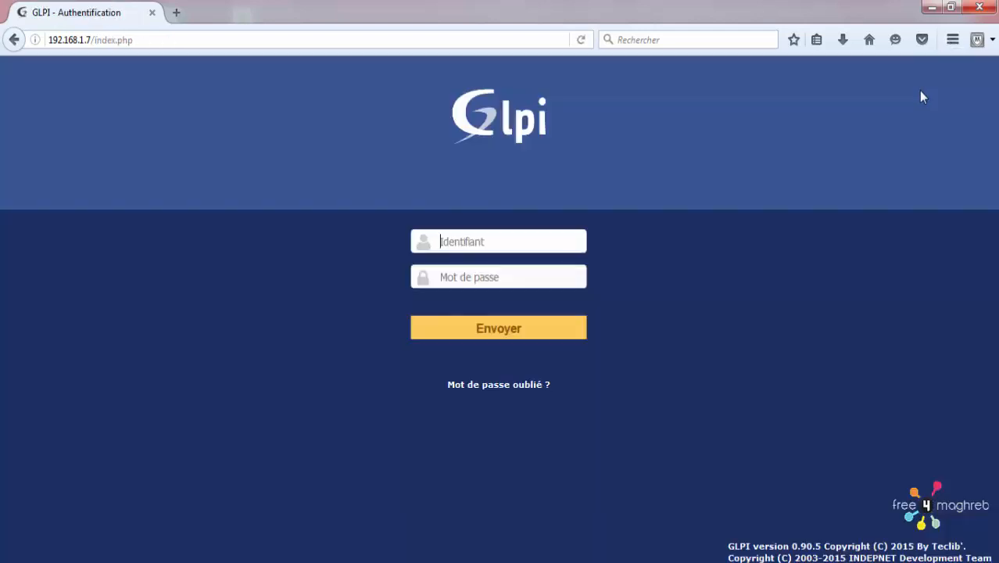